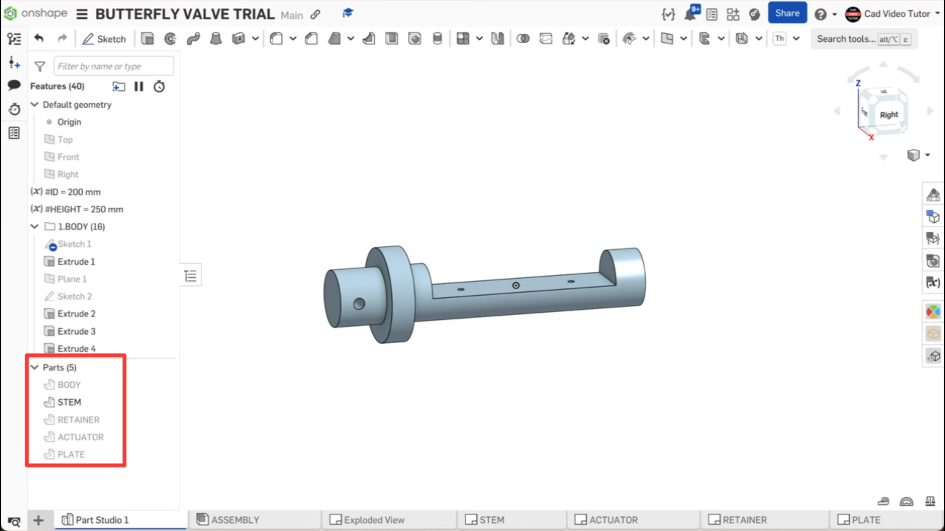
Step: Show all hidden valve parts and update the variables to ID 250 mm and HEIGHT 300 mm
key("y")
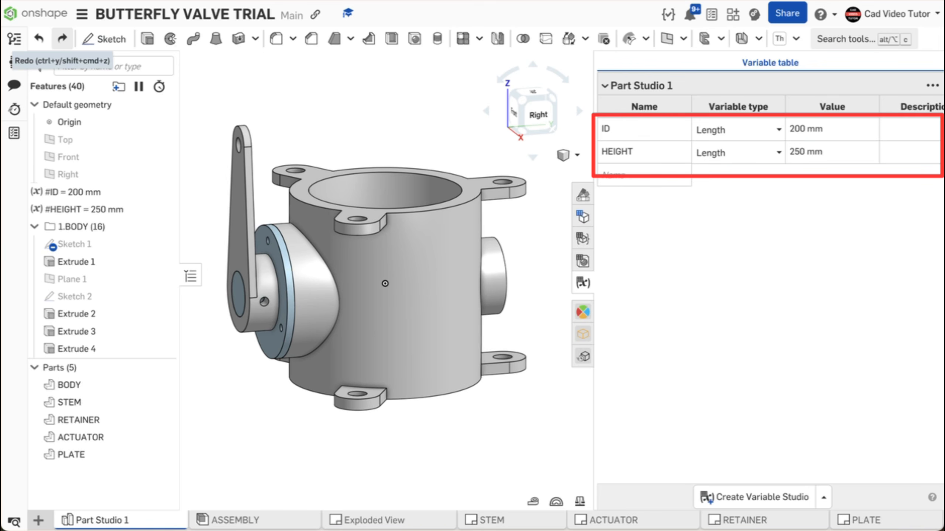
left_click(62, 38)
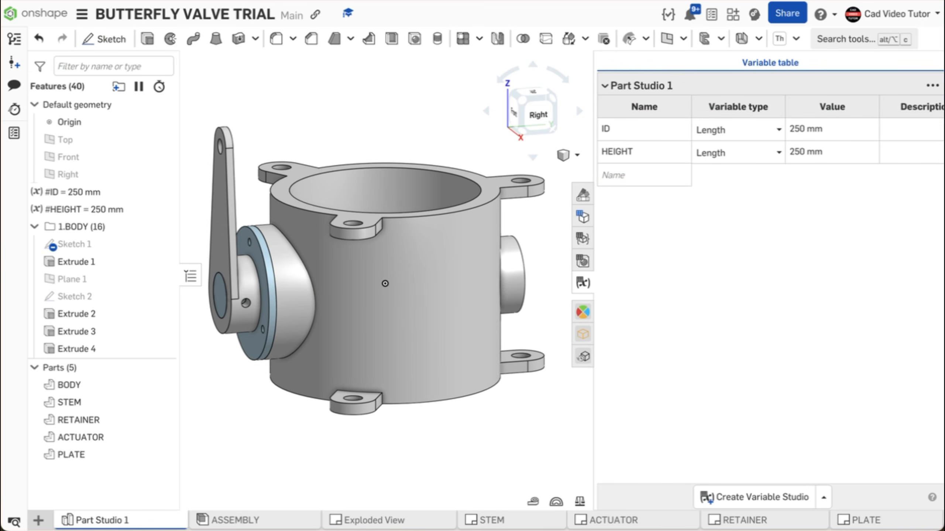
left_click(832, 151)
type("300")
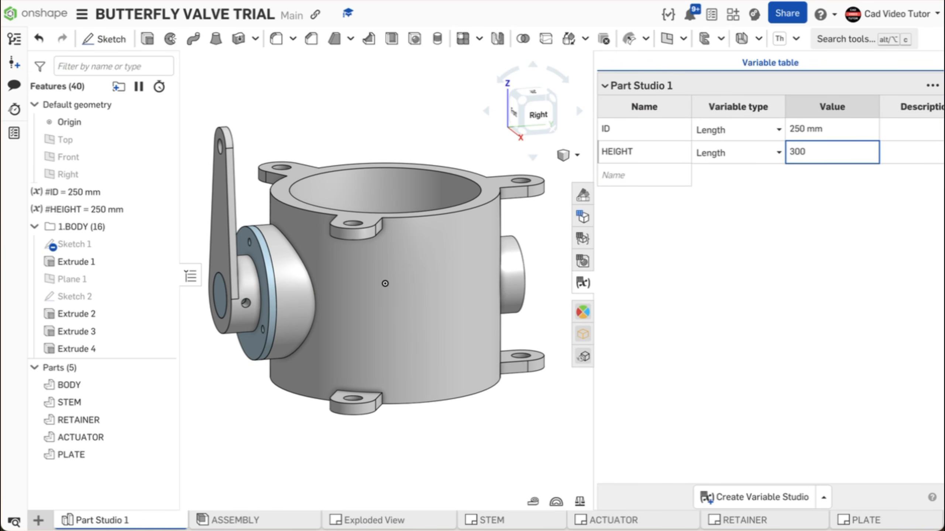
key("Return")
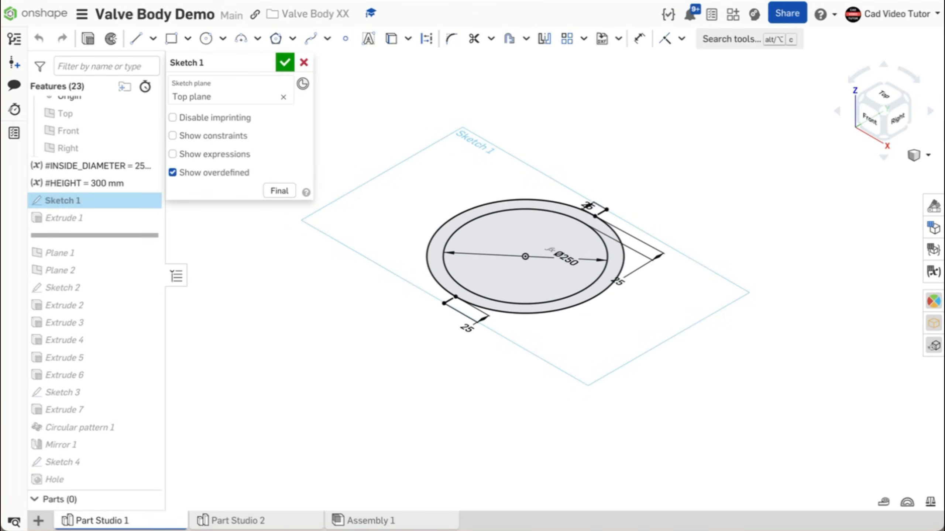
Step: Close Sketch 1 and roll the demo body's feature history forward one feature at a time through Extrude 6
left_click(285, 62)
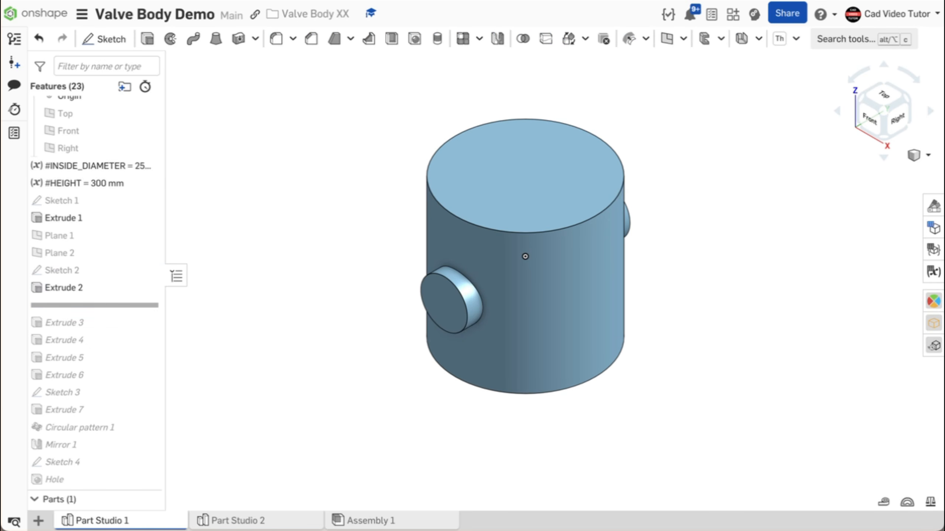
key("shift+4")
key("shift+7")
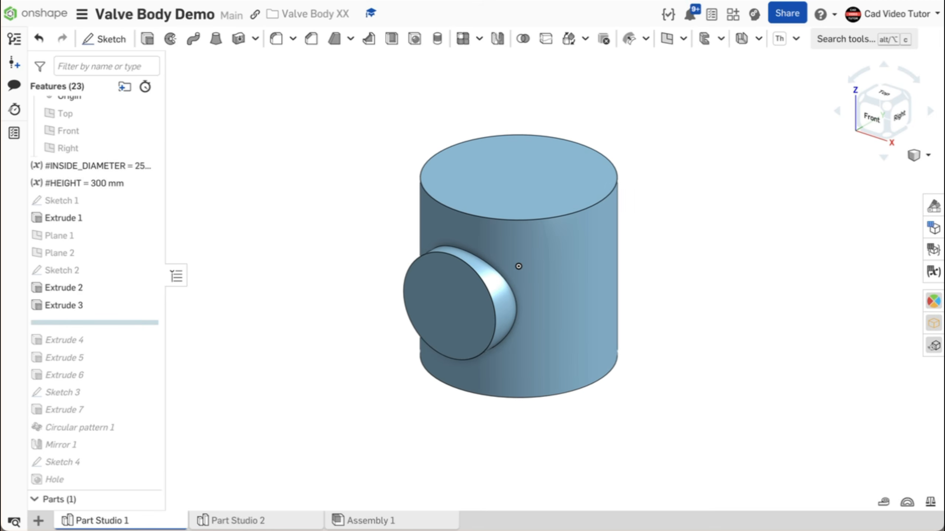
left_click_drag(140, 323, 140, 343)
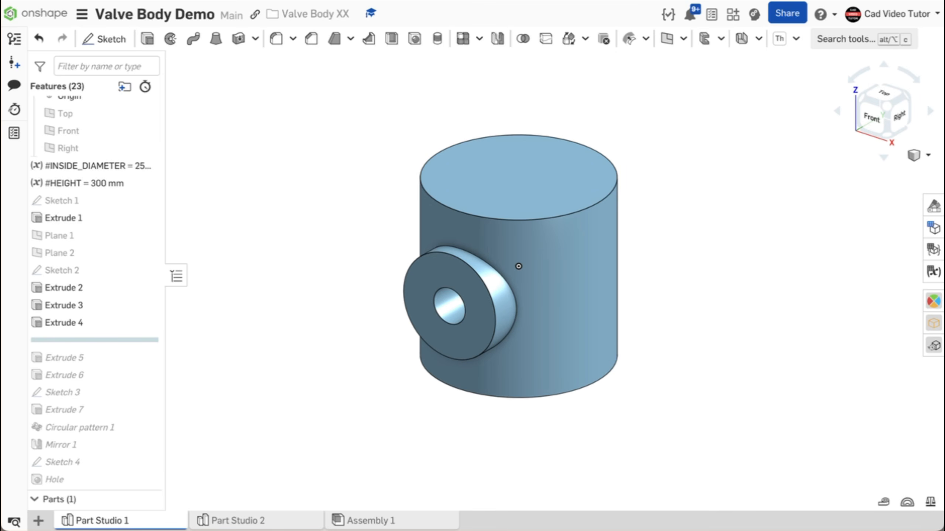
left_click_drag(139, 340, 139, 358)
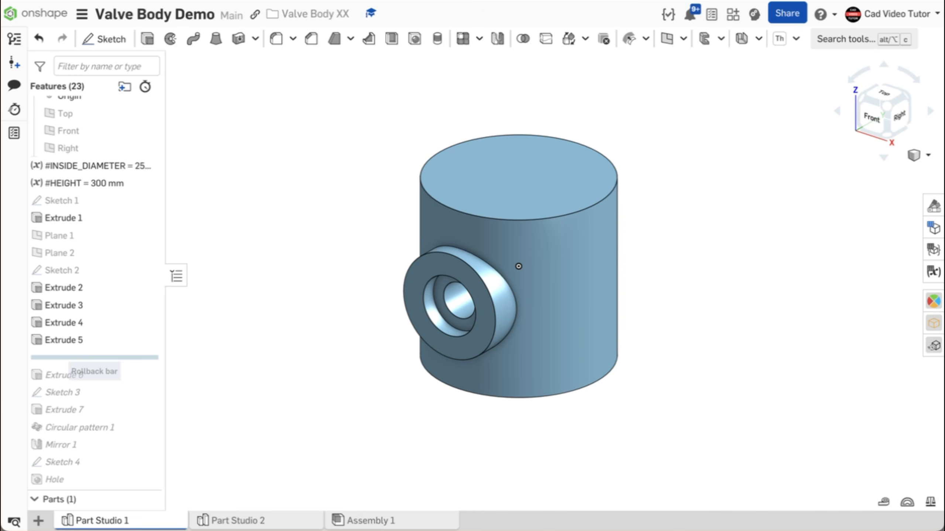
left_click_drag(94, 357, 94, 375)
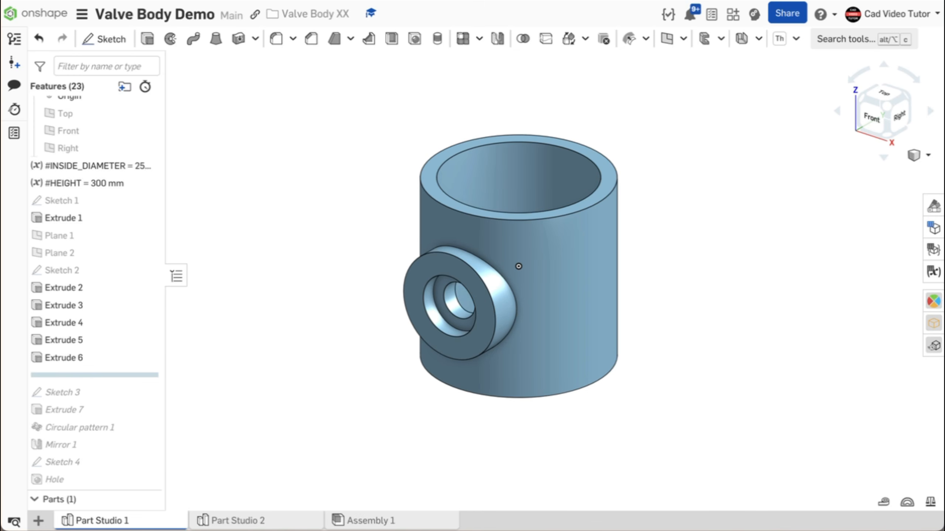
Step: Roll the feature history forward from Sketch 3 through the lug extrusion, circular pattern, mirror and hole to Circular pattern 2
left_click_drag(94, 374, 94, 392)
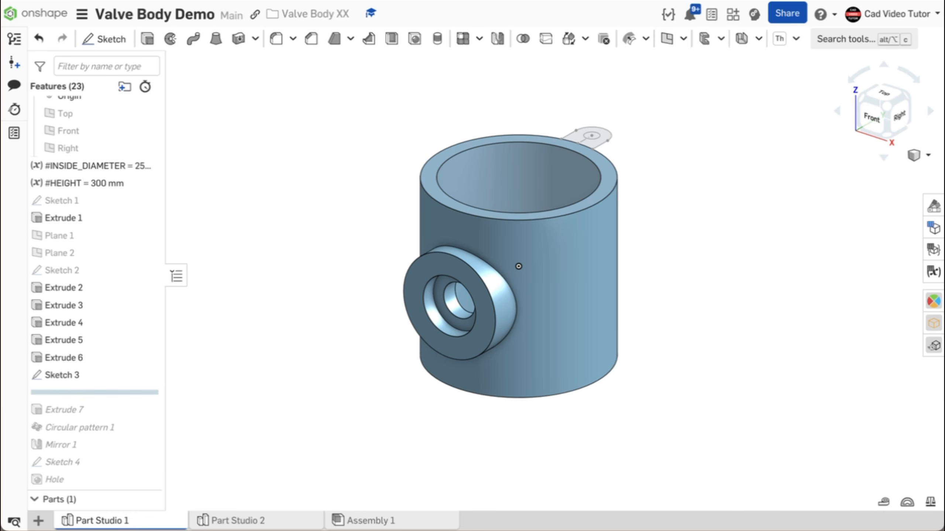
left_click_drag(94, 392, 94, 410)
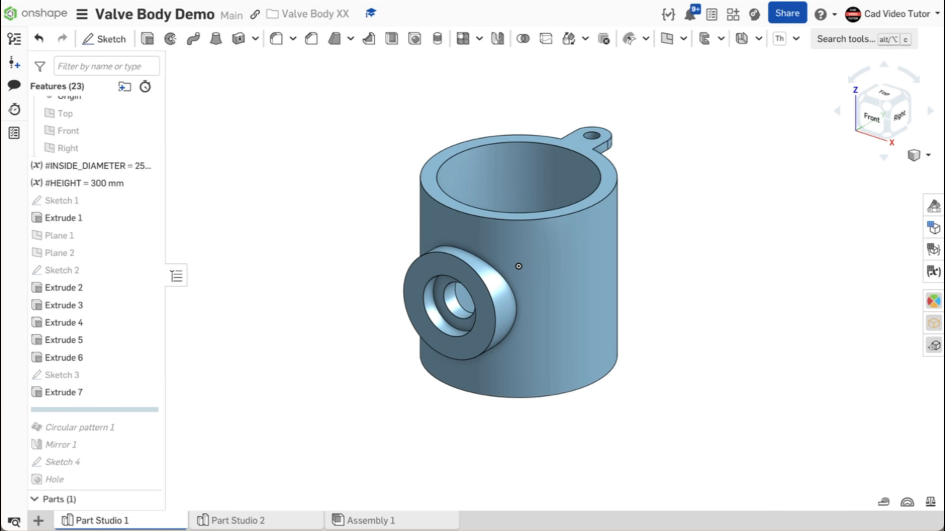
left_click_drag(94, 409, 95, 427)
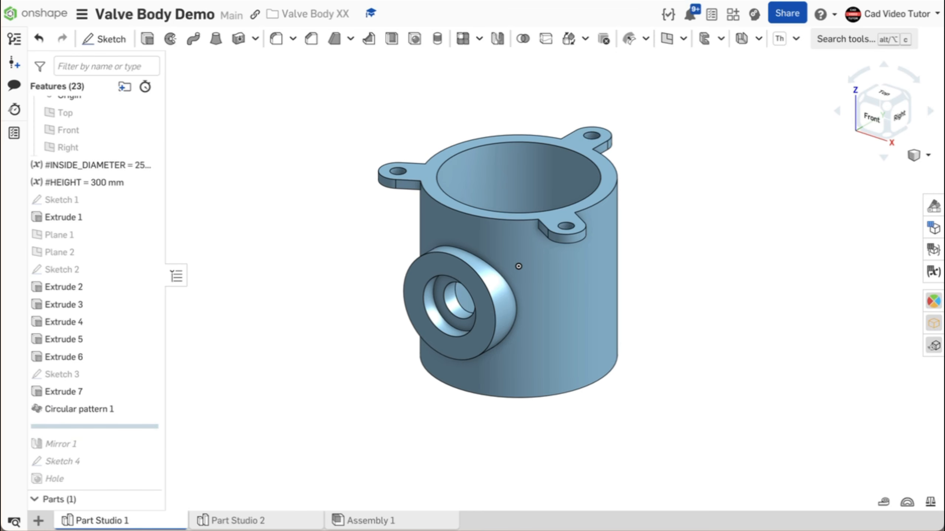
left_click_drag(94, 426, 94, 444)
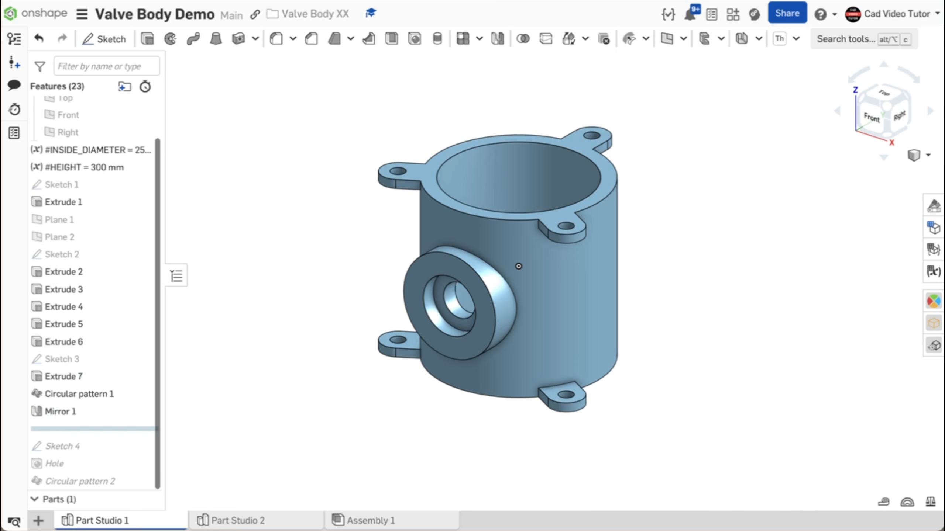
left_click_drag(94, 429, 95, 463)
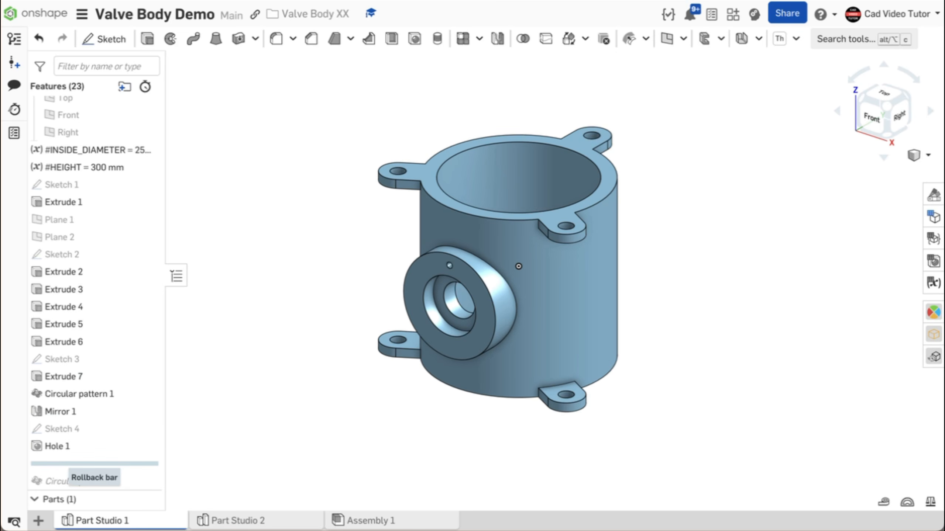
left_click_drag(94, 463, 94, 481)
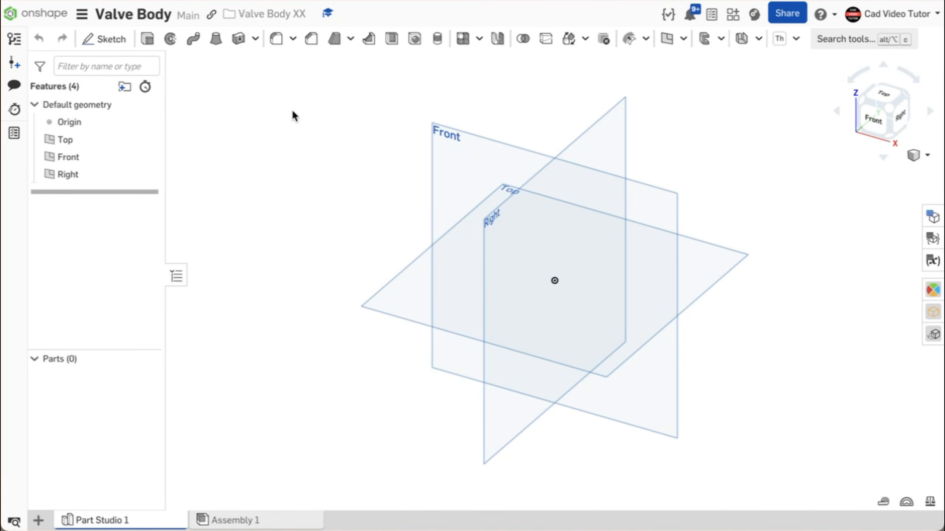
Step: Configure the Valve Body workspace units to millimeter for length and kilogram for mass
left_click(82, 14)
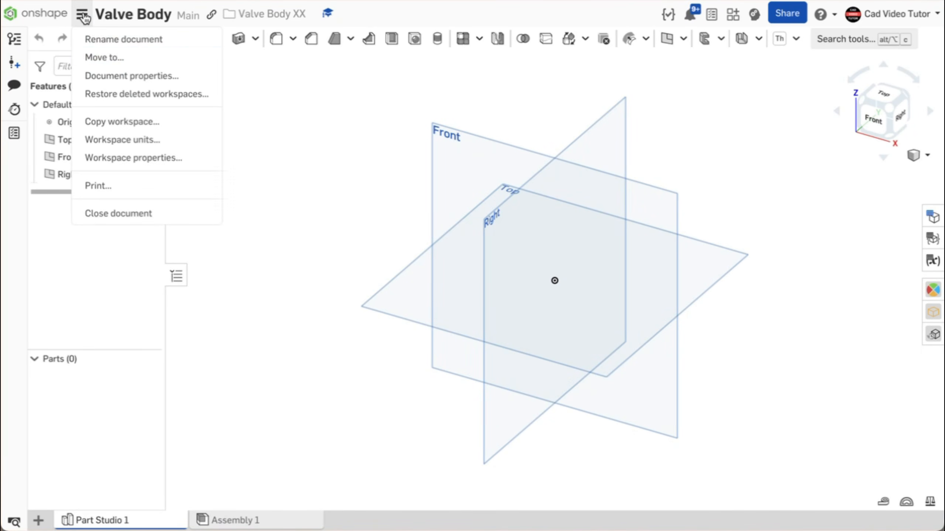
left_click(154, 140)
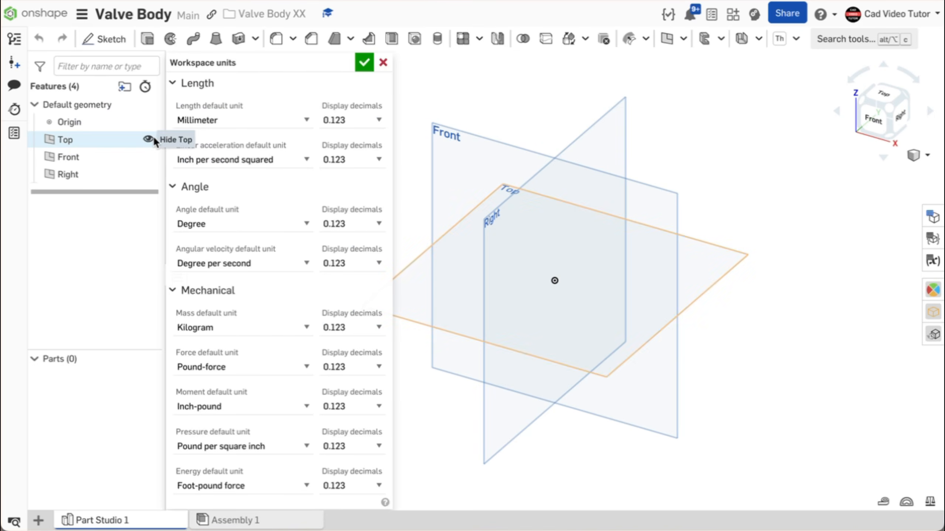
left_click(307, 120)
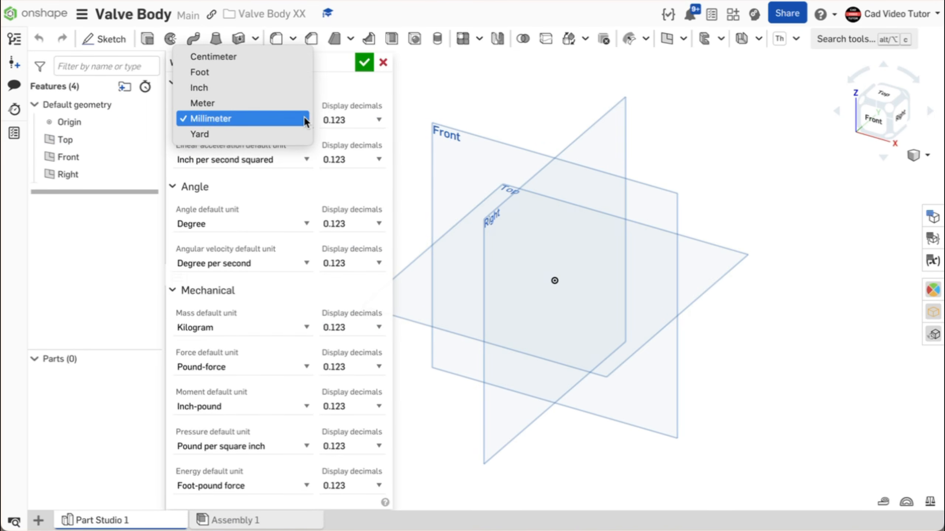
left_click(308, 120)
left_click(304, 328)
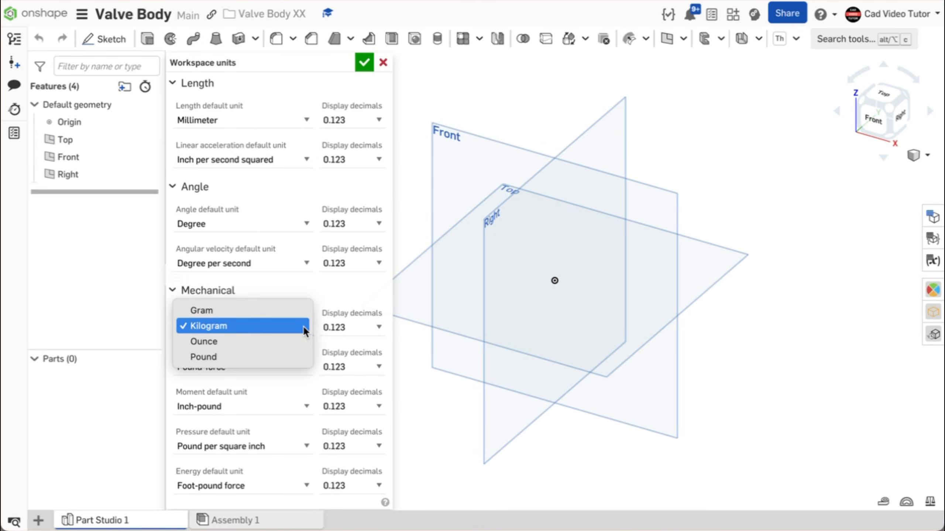
left_click(304, 330)
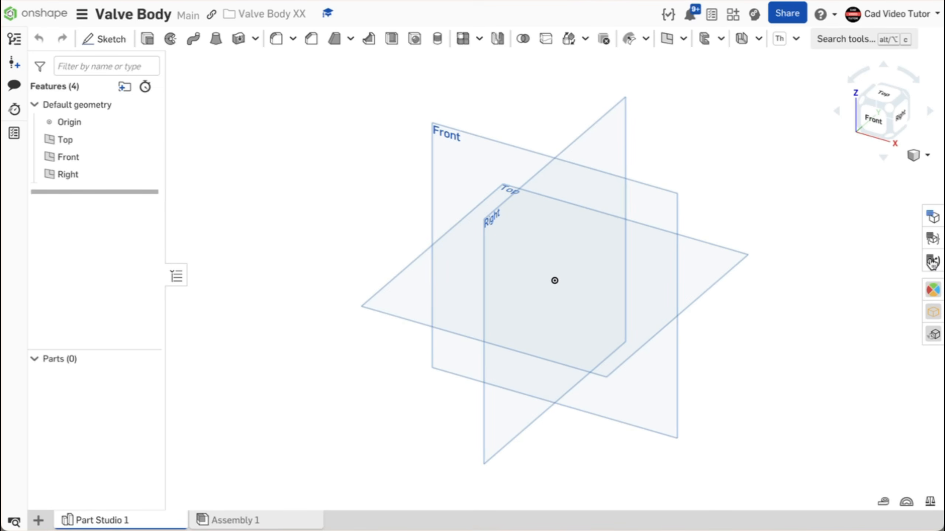
Step: Create a length variable named ID with a value of 200 mm in the variable table
left_click(932, 261)
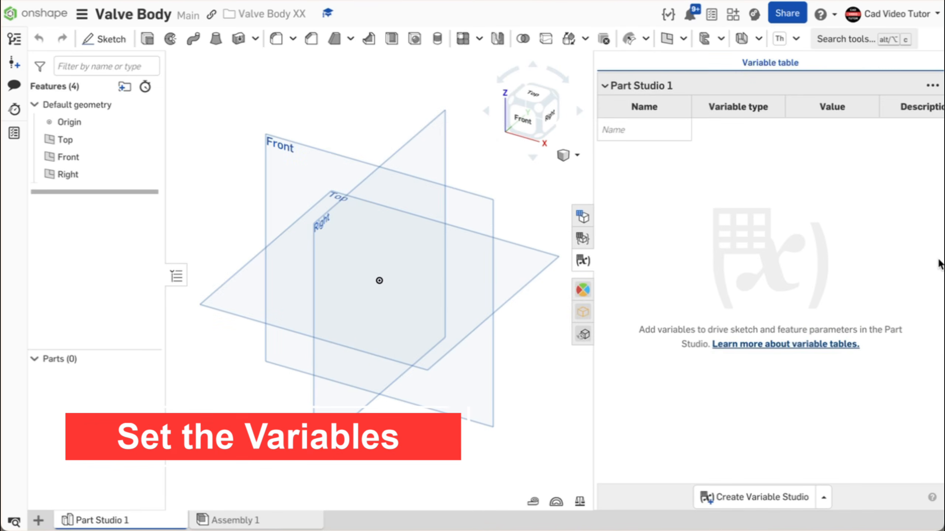
left_click(626, 130)
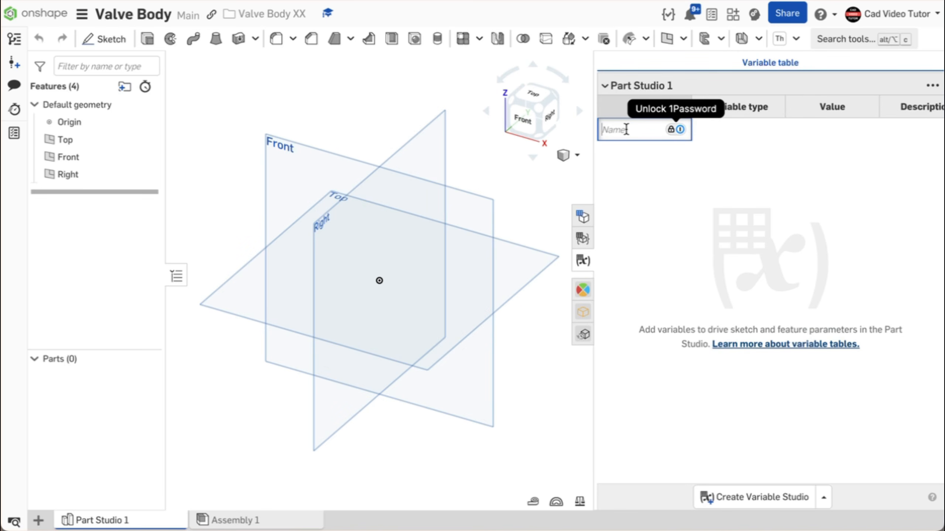
type("ID")
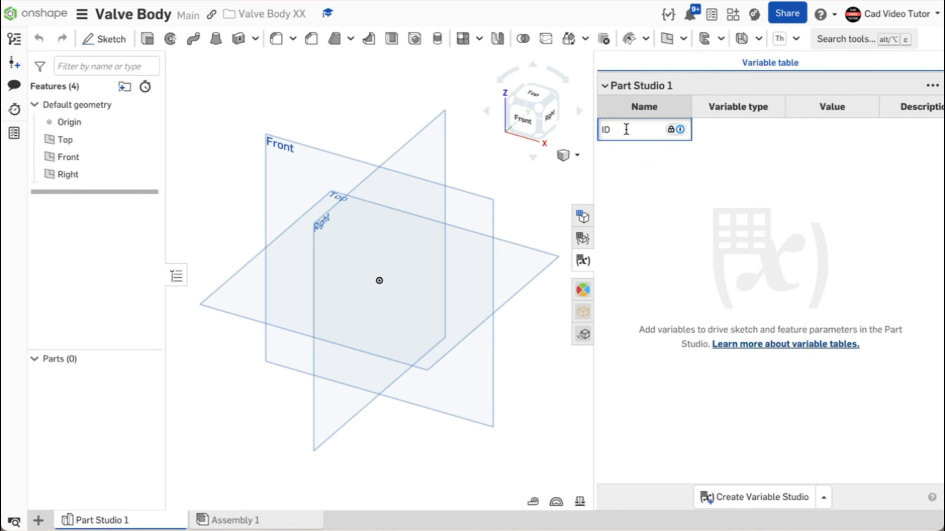
key("Return")
left_click(795, 134)
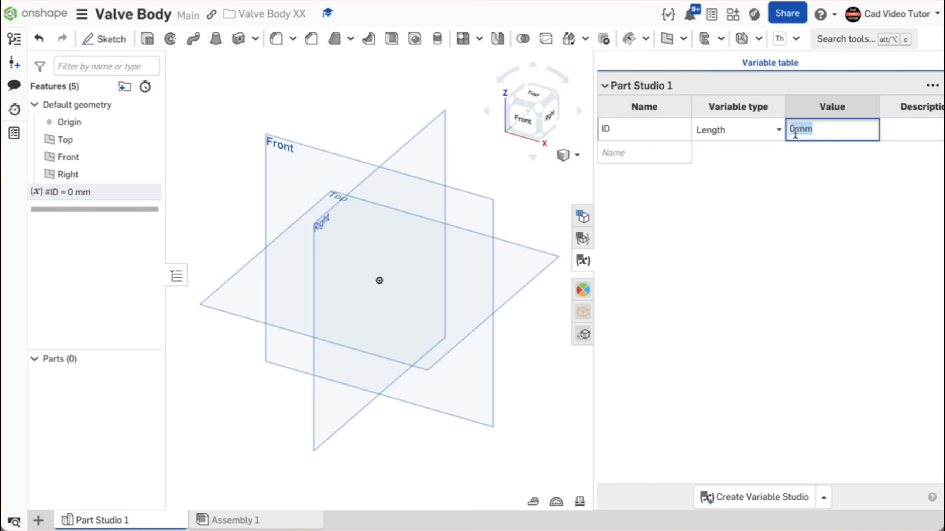
type("200")
key("Return")
Step: Add a length variable named HEIGHT with a value of 250 mm and close the variable table
left_click(635, 153)
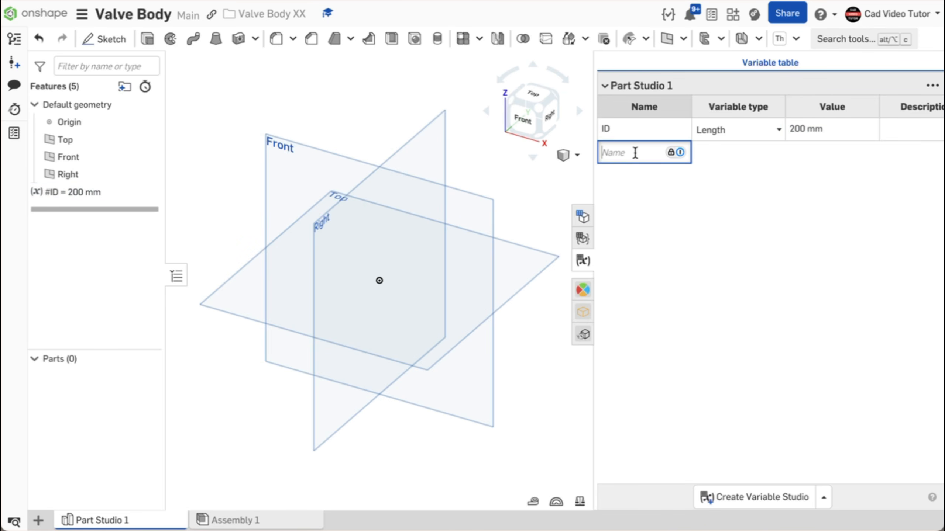
type("HEIGHT")
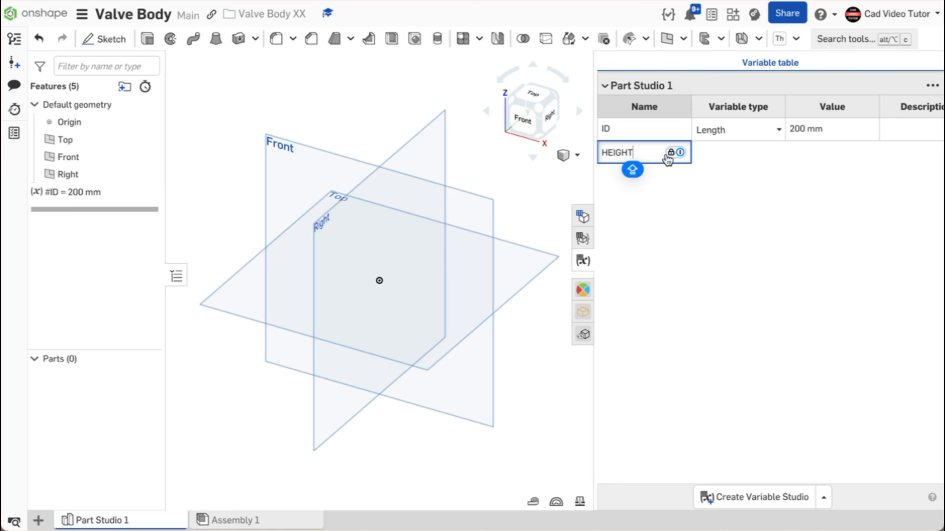
key("Return")
left_click(793, 153)
type("250")
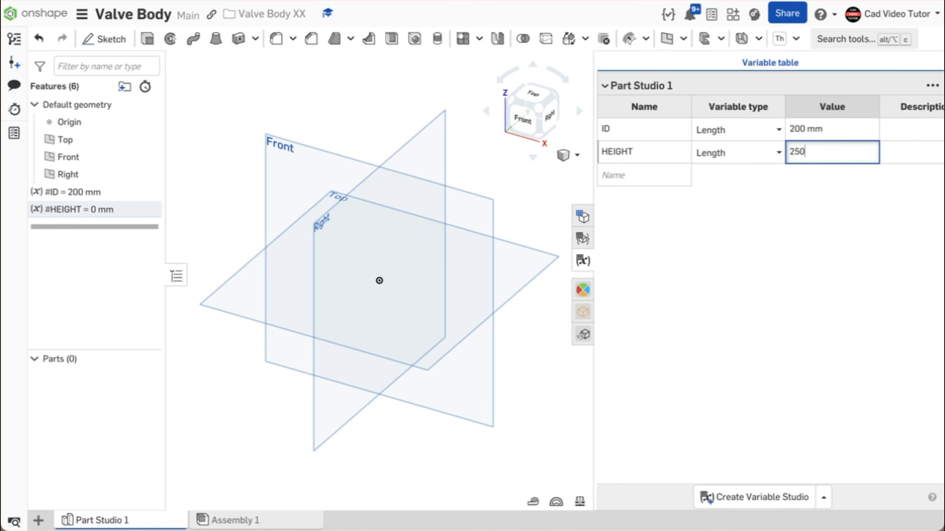
key("Return")
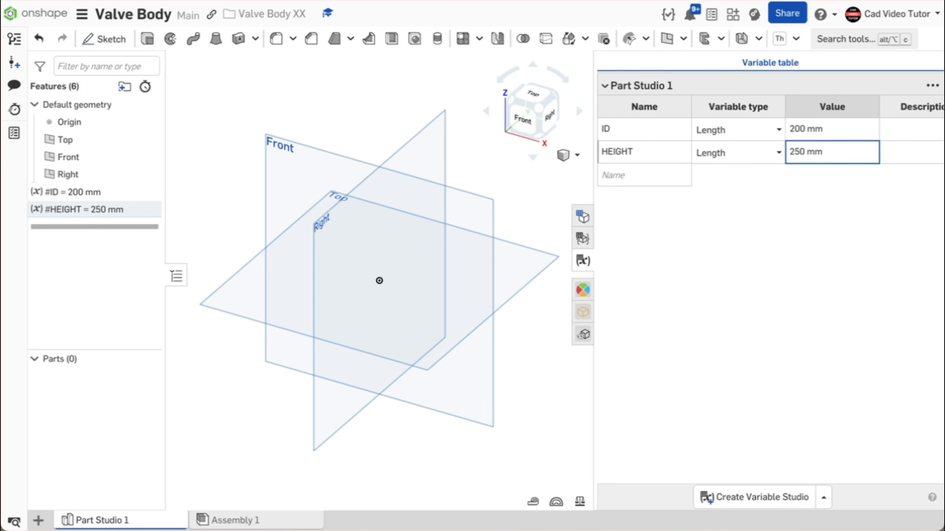
left_click(560, 186)
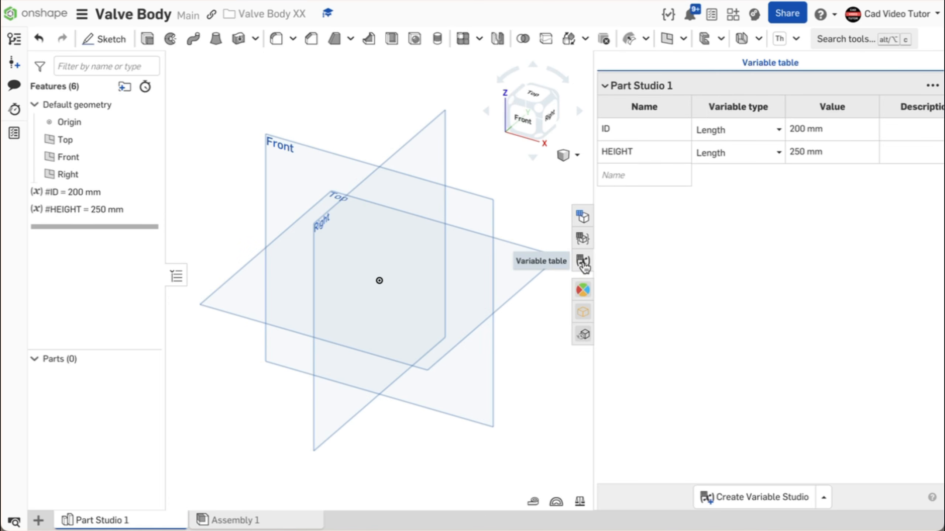
left_click(583, 262)
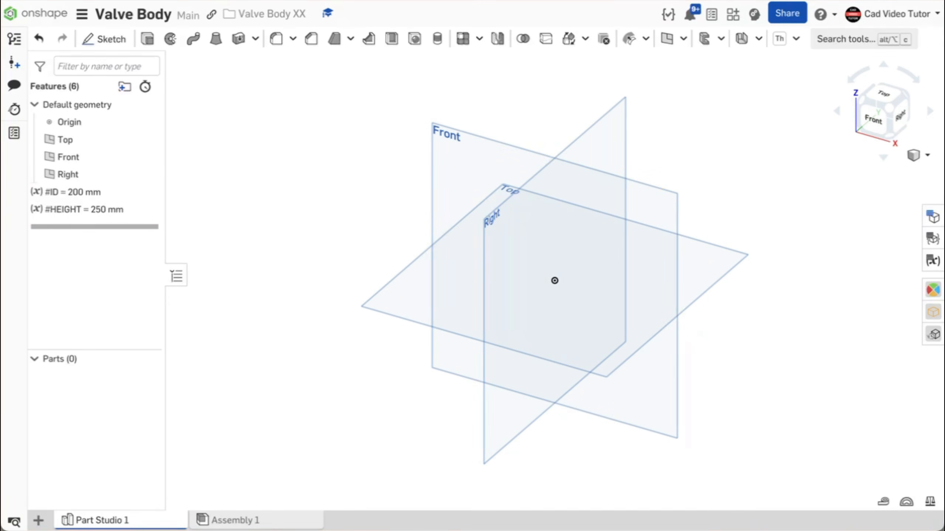
Step: Start a sketch on the Top plane, view it face-on and hide the default planes
left_click(104, 39)
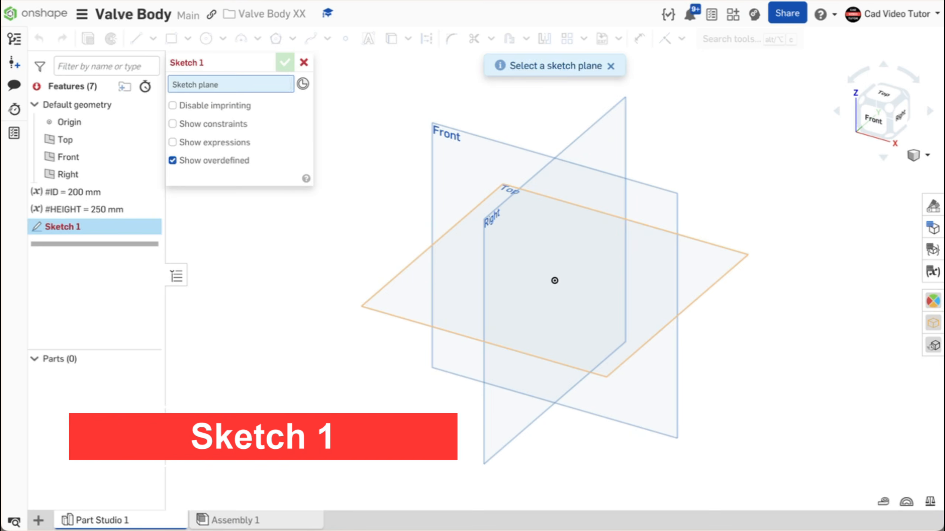
left_click(509, 190)
key("n")
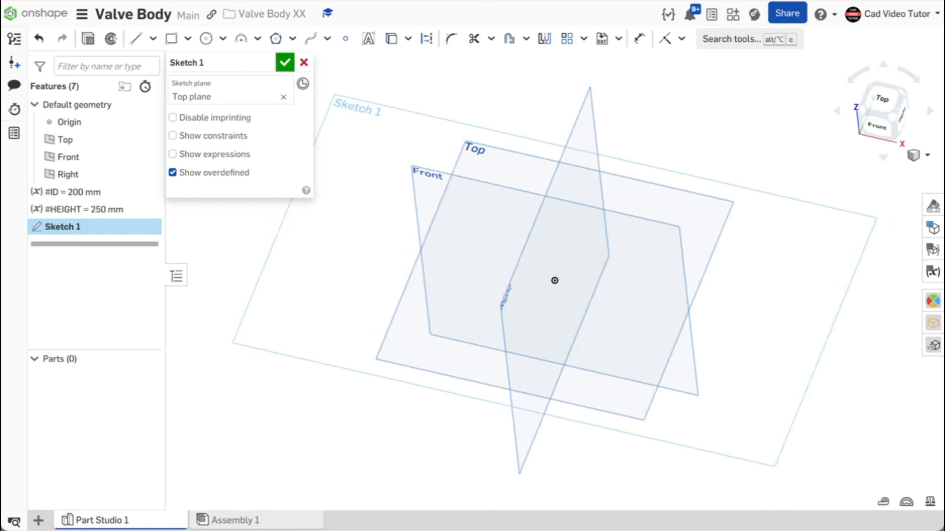
key("p")
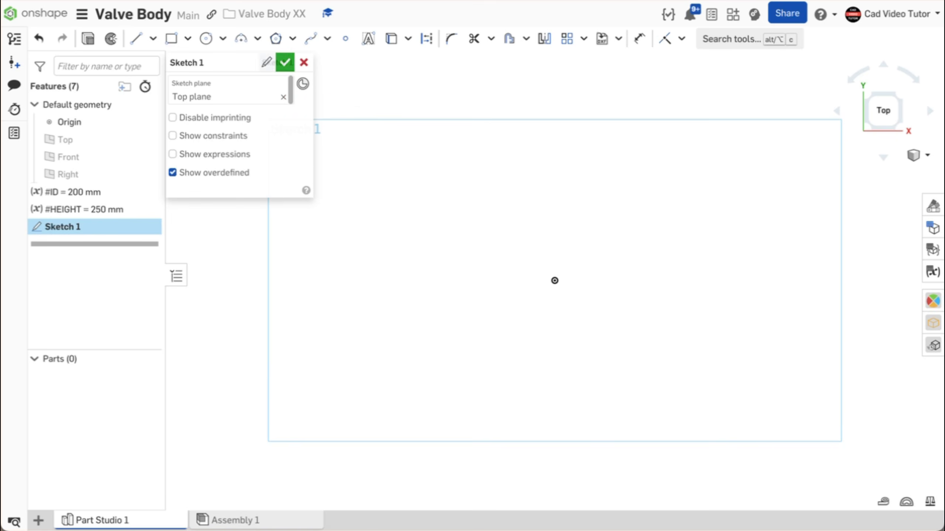
Step: Draw a circle about 85 mm in diameter centred on the origin
key("c")
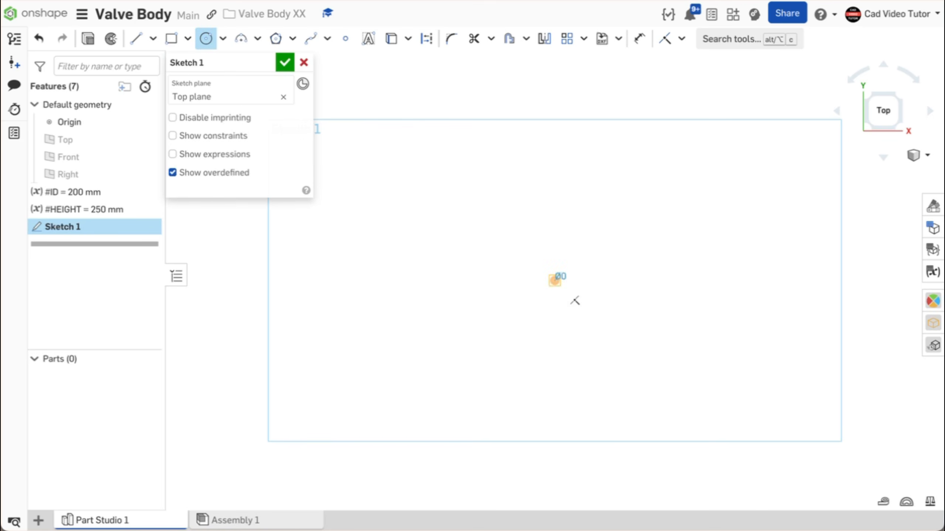
left_click(555, 281)
left_click(621, 240)
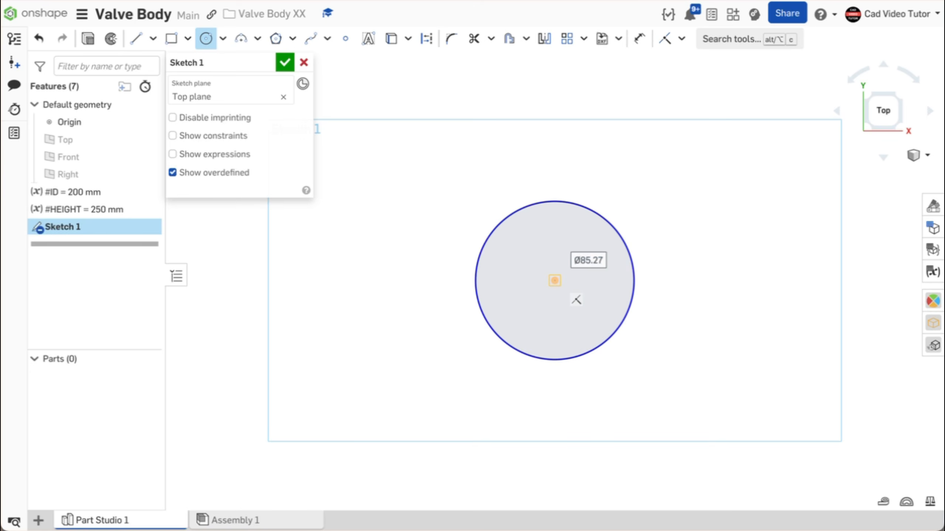
Step: Draw a larger circle centred on the origin and dimension the radial gap between the two circles to 25 mm
left_click(555, 281)
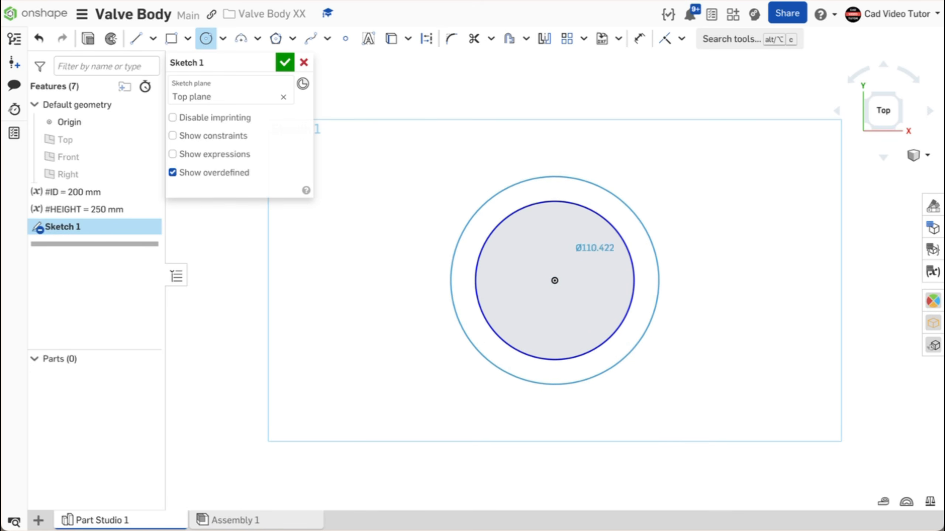
left_click(640, 211)
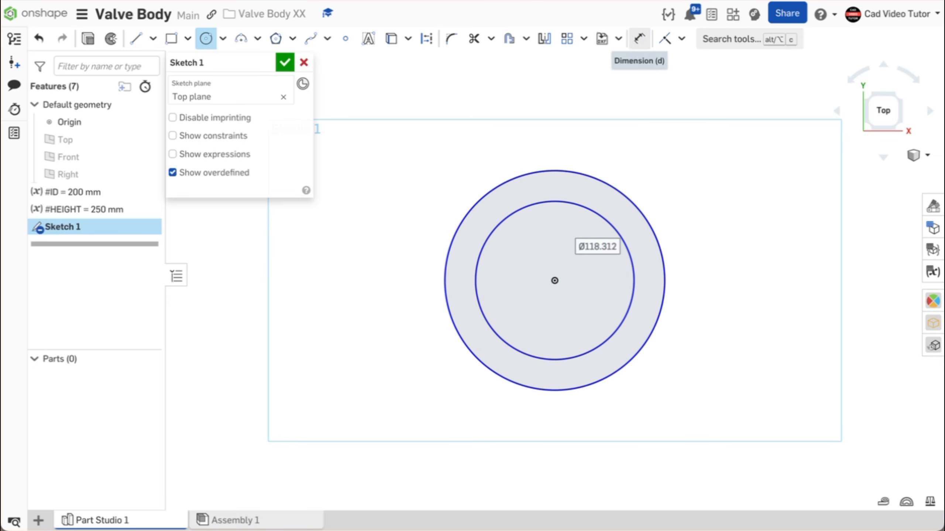
left_click(639, 38)
left_click(554, 202)
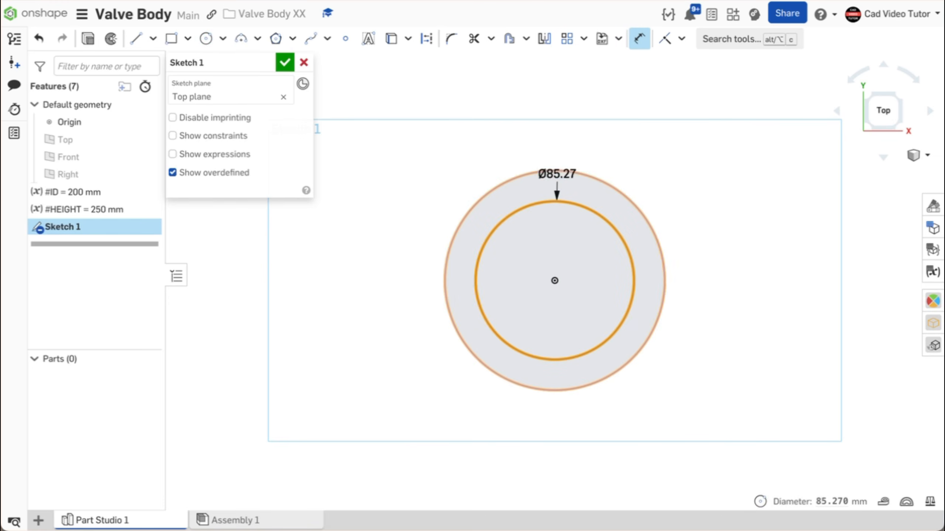
left_click(555, 171)
left_click(731, 186)
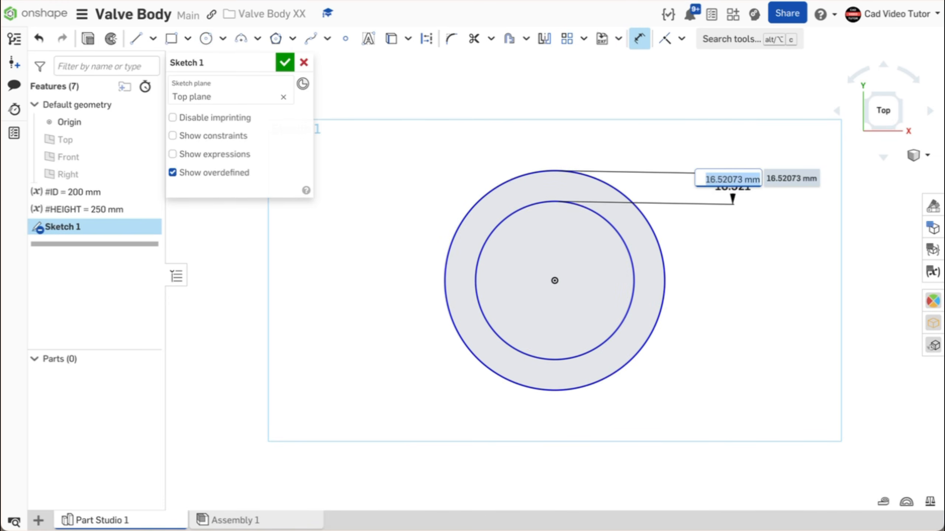
type("25")
key("Return")
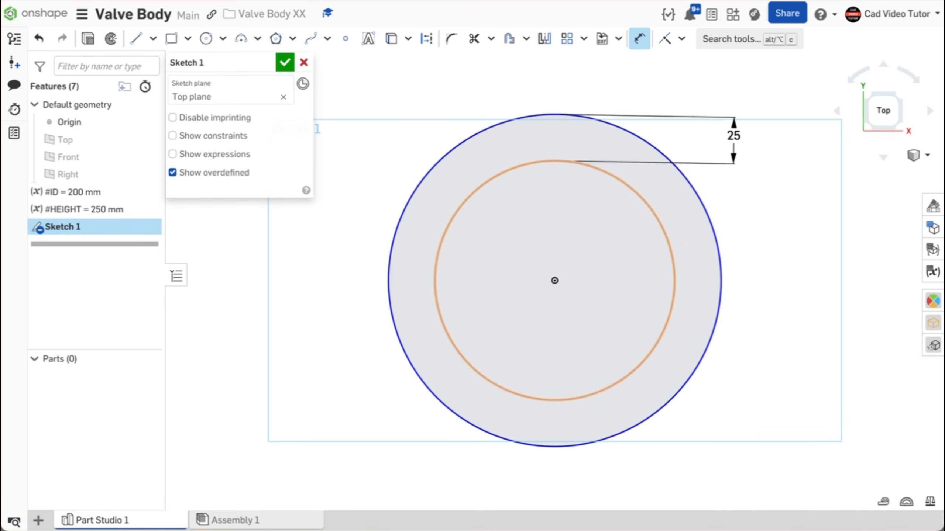
Step: Dimension the inner circle's diameter with the variable #ID
left_click(674, 246)
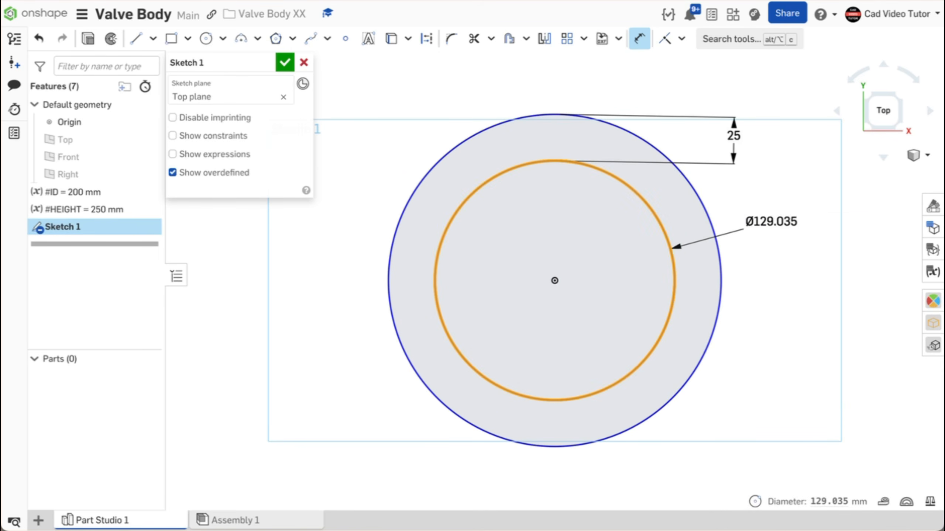
left_click(772, 223)
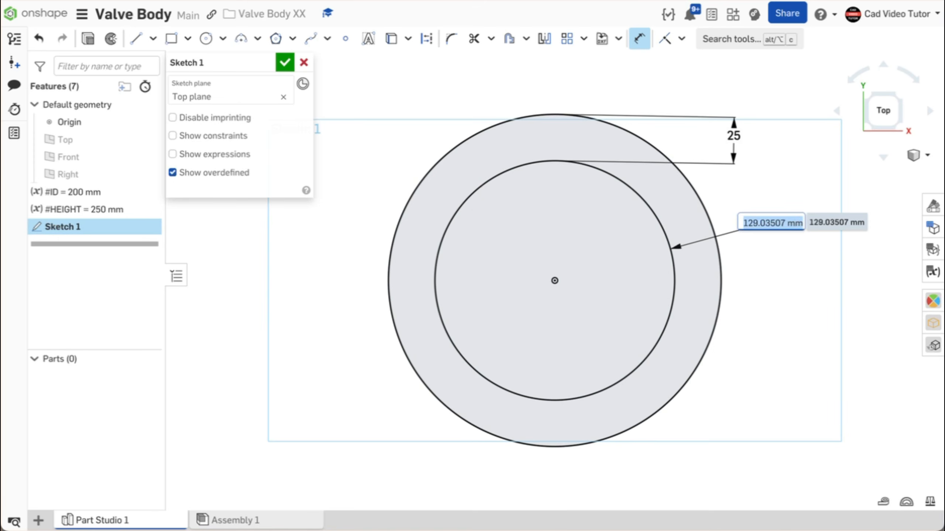
type("#")
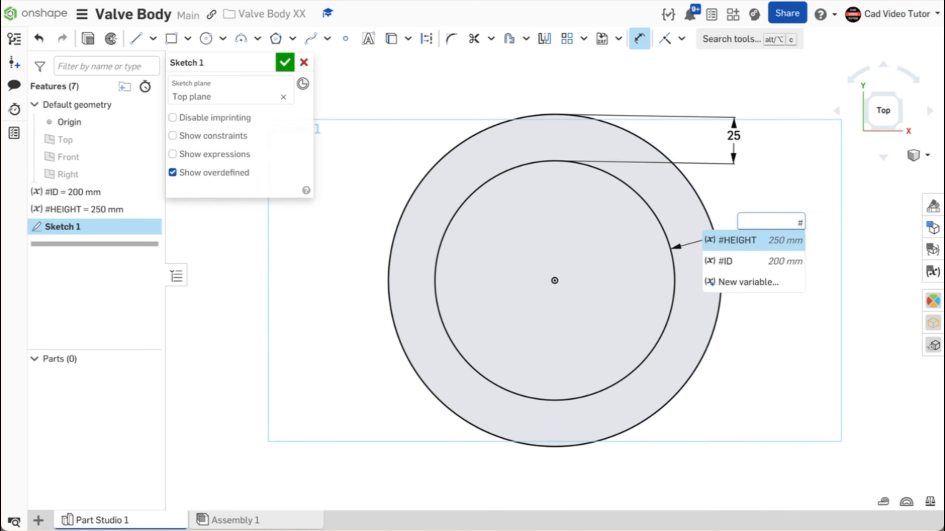
left_click(740, 262)
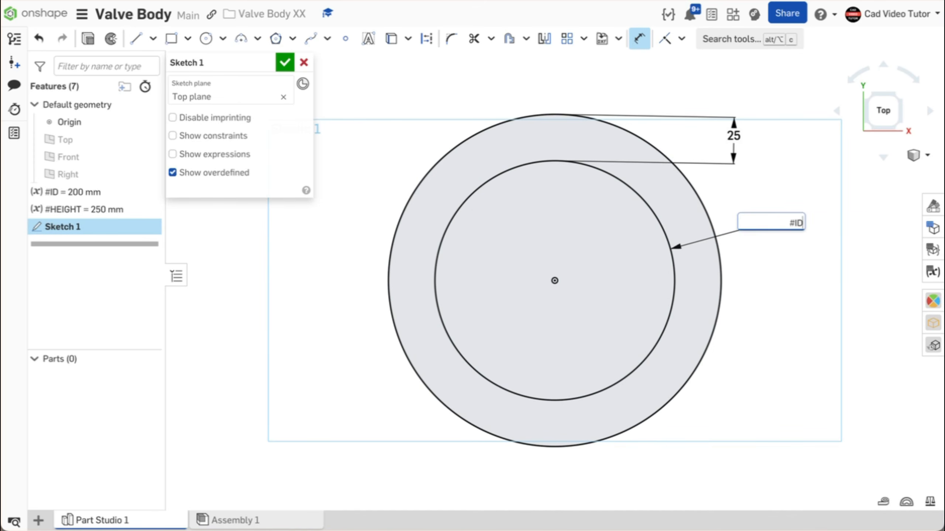
key("Return")
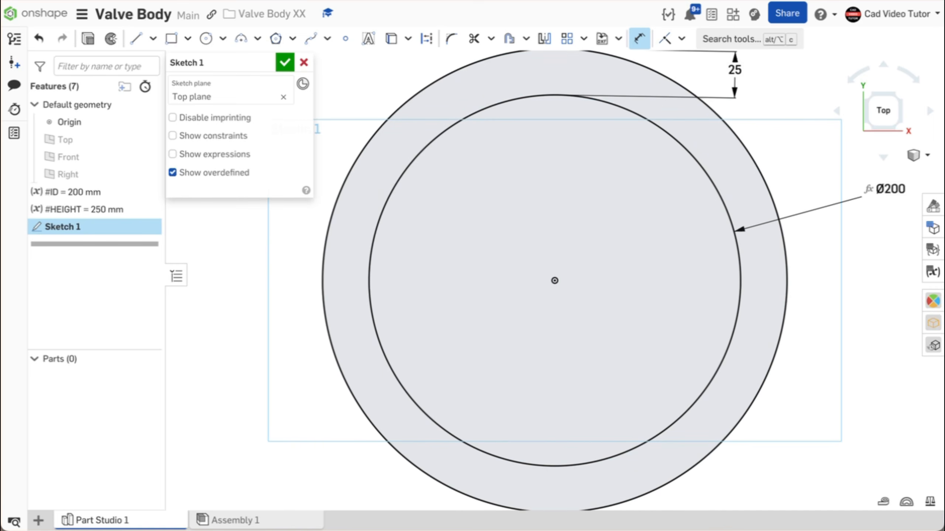
Step: Draw a 25 mm vertical construction line downward from the lowest point of the outer circle
scroll(741, 262, "down", 2)
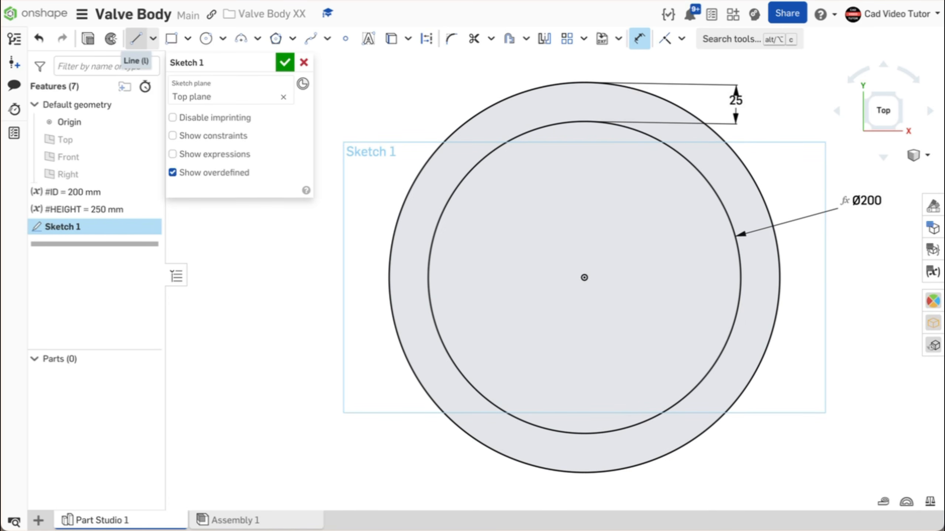
left_click(135, 39)
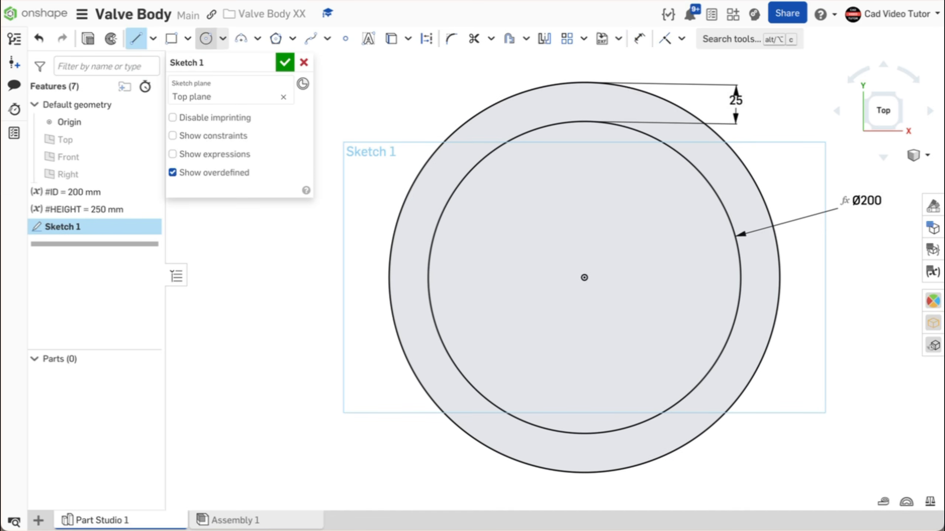
left_click(426, 38)
scroll(625, 326, "down", 3)
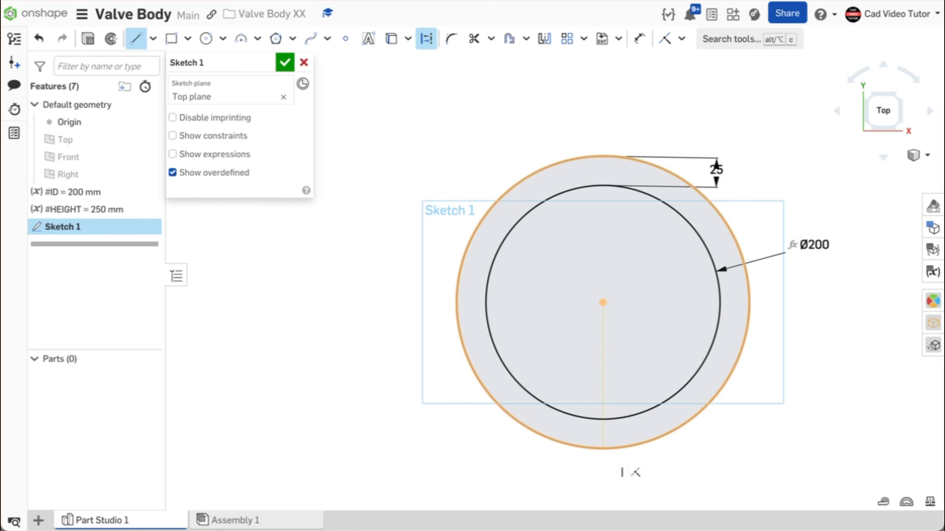
left_click(603, 448)
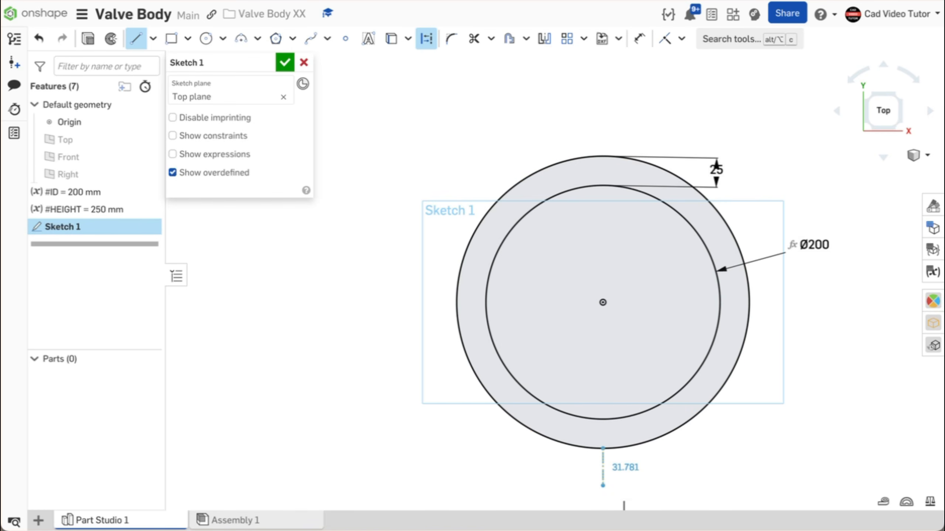
left_click(603, 486)
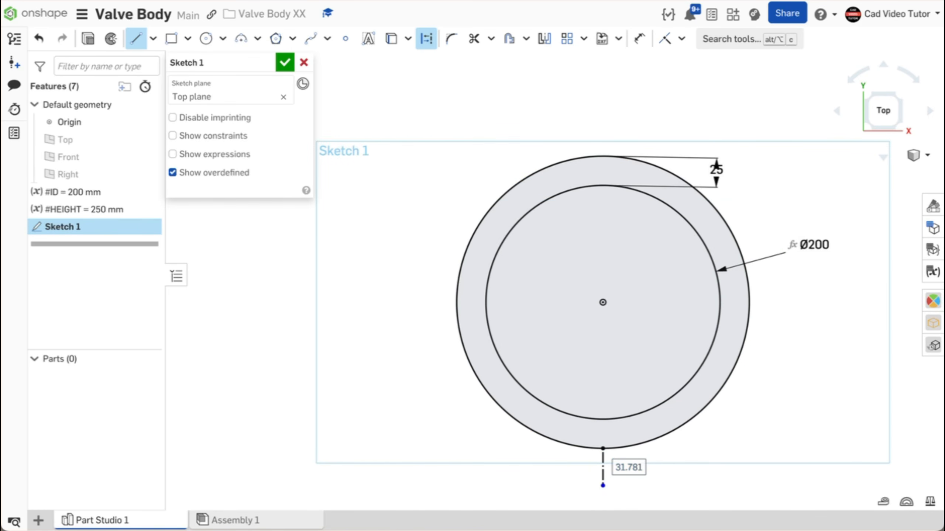
type("25")
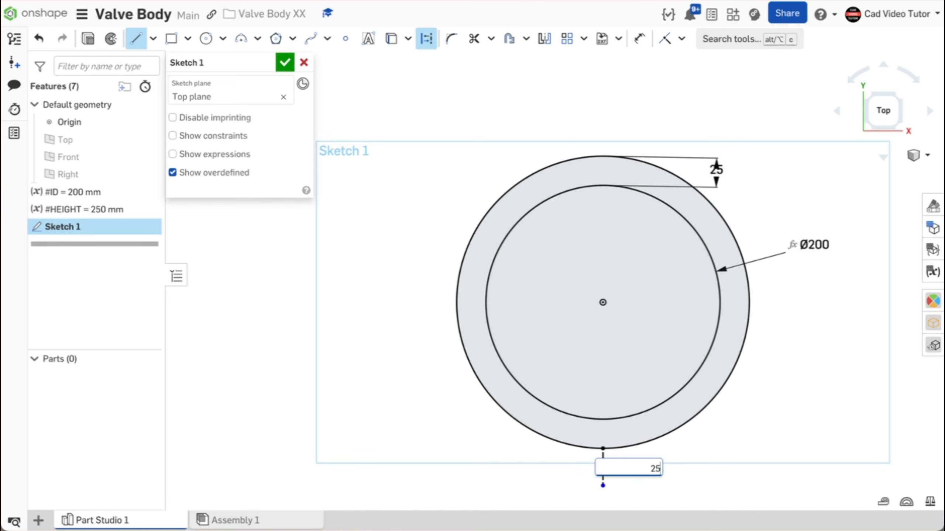
key("Return")
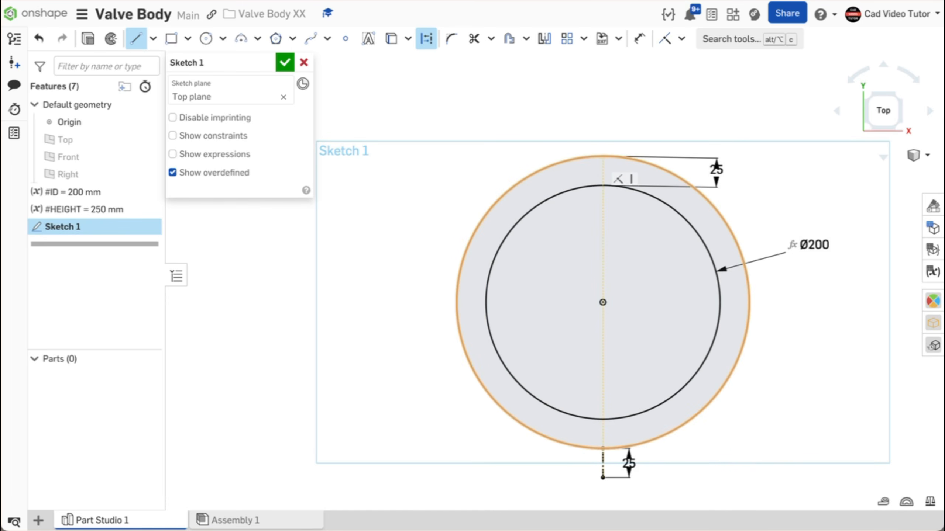
Step: Draw a vertical construction line upward from the outer circle's highest point and make it equal in length to the lower construction line
left_click(603, 157)
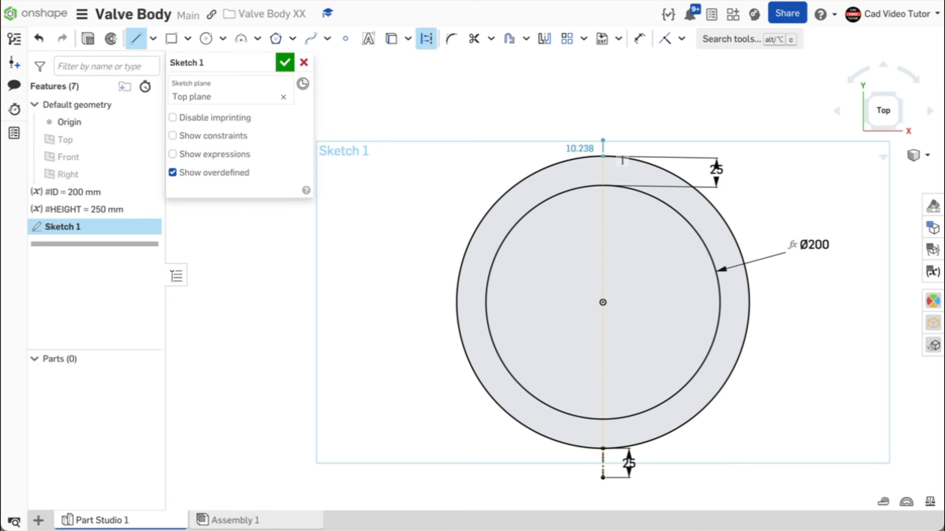
left_click(603, 111)
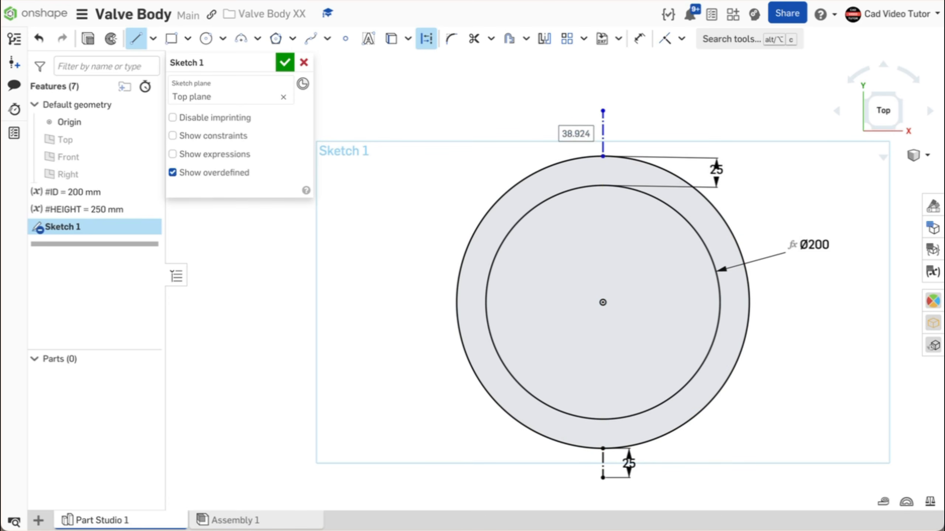
left_click(639, 38)
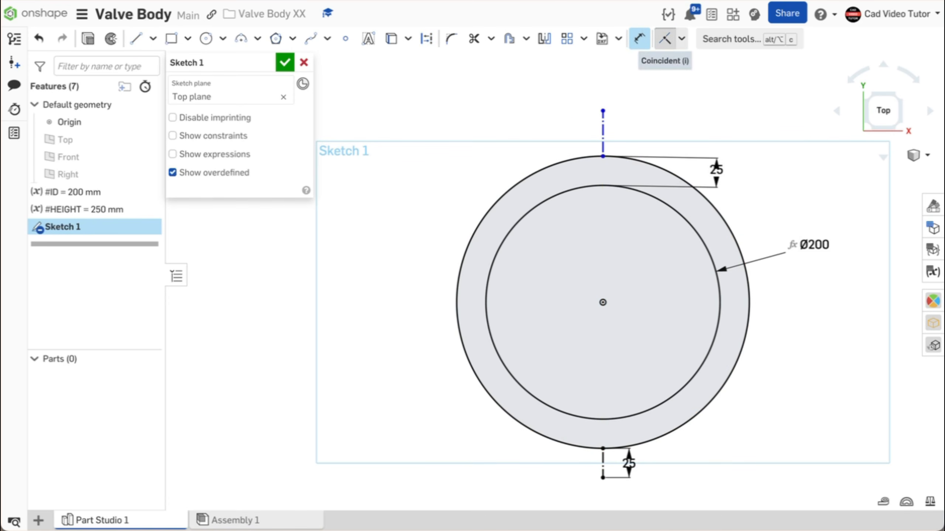
left_click(665, 38)
left_click(682, 39)
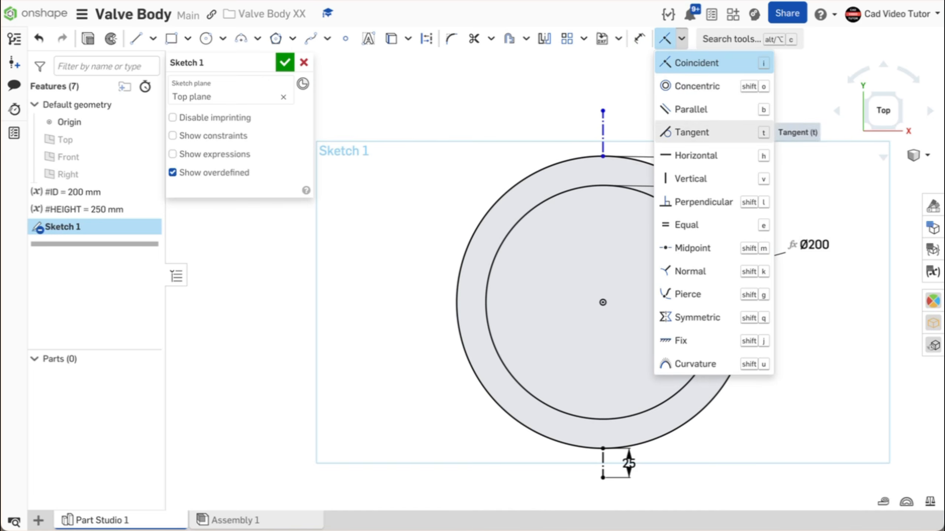
left_click(687, 225)
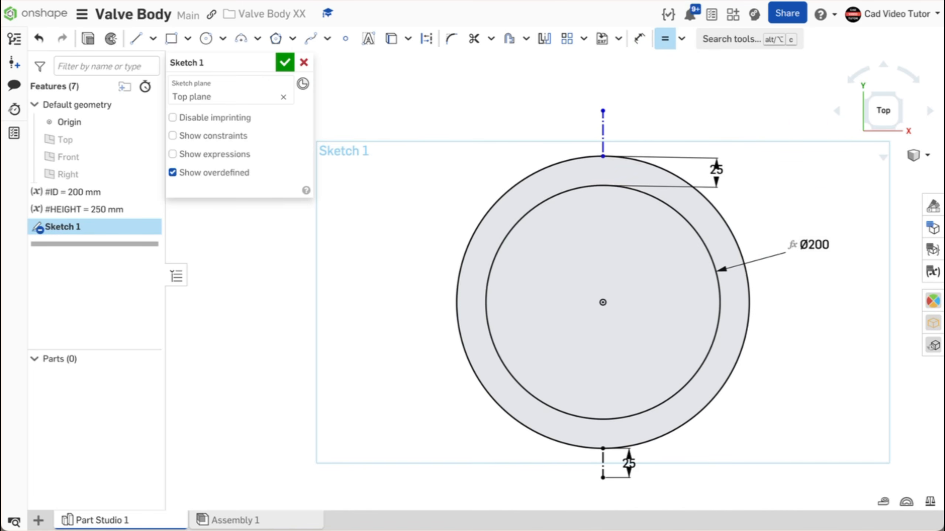
left_click(603, 462)
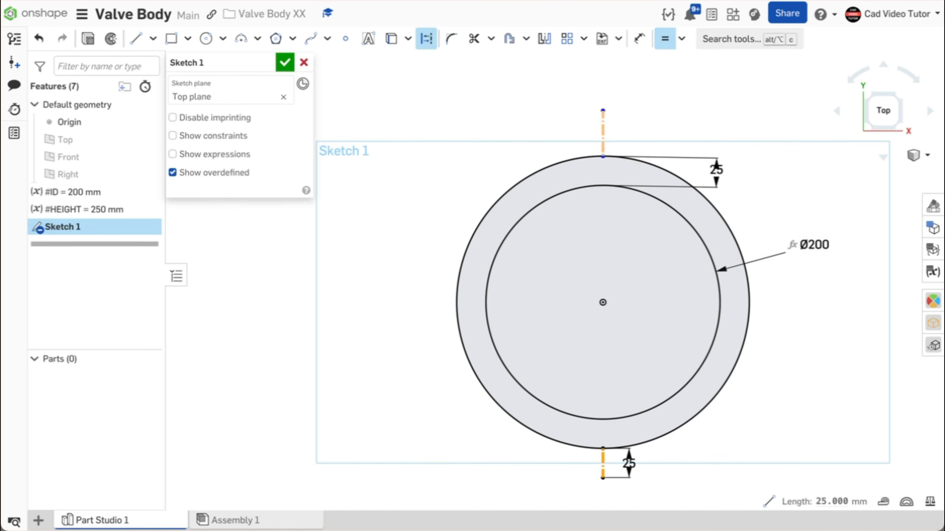
left_click(603, 131)
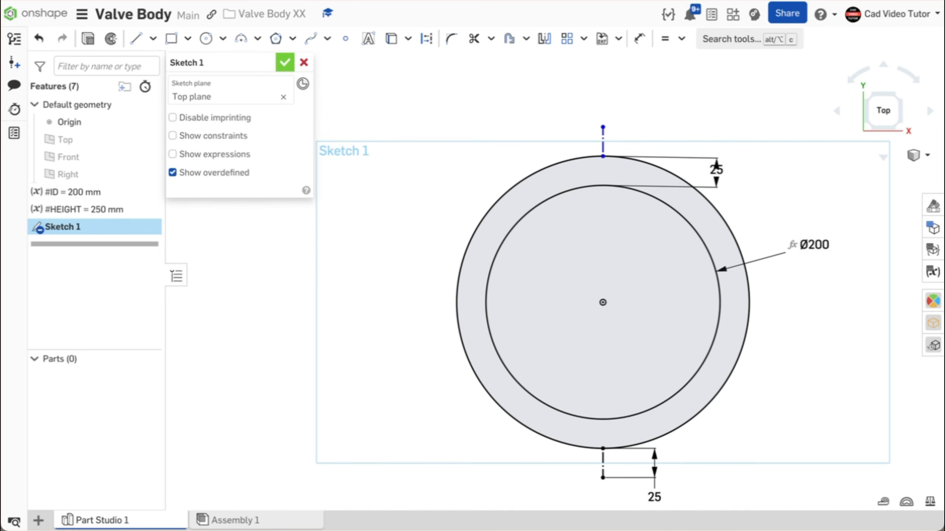
Step: Finish the base sketch and switch to the isometric view
left_click(284, 62)
right_click(323, 233)
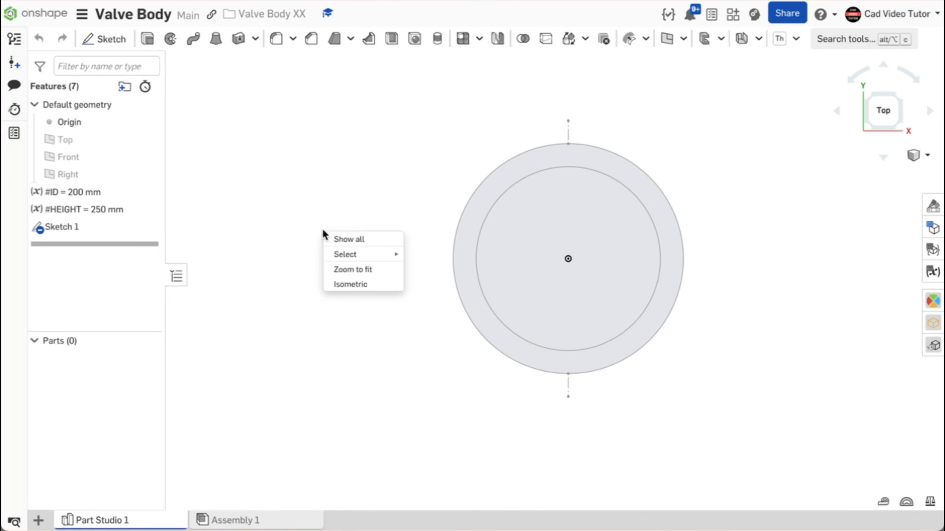
left_click(340, 285)
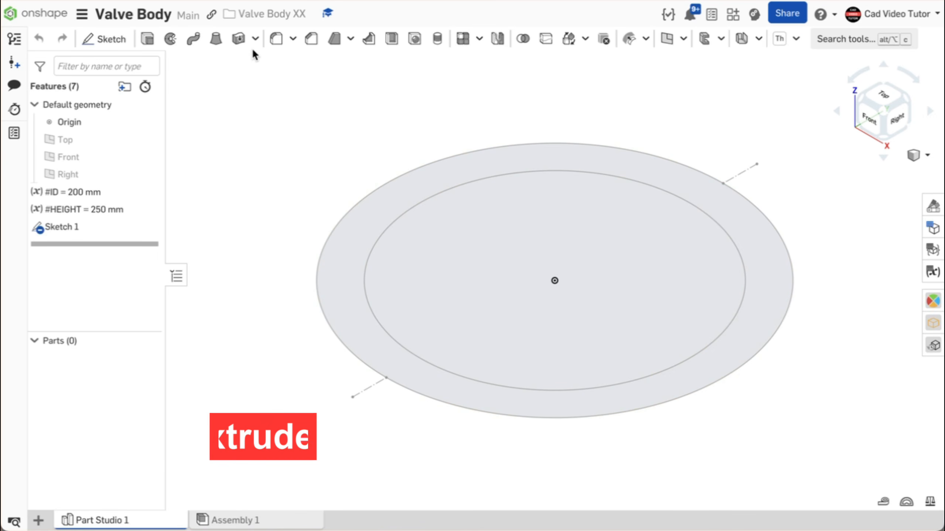
Step: Extrude both sketch regions symmetrically as a new solid with the depth set to the variable #HEIGHT
left_click(148, 40)
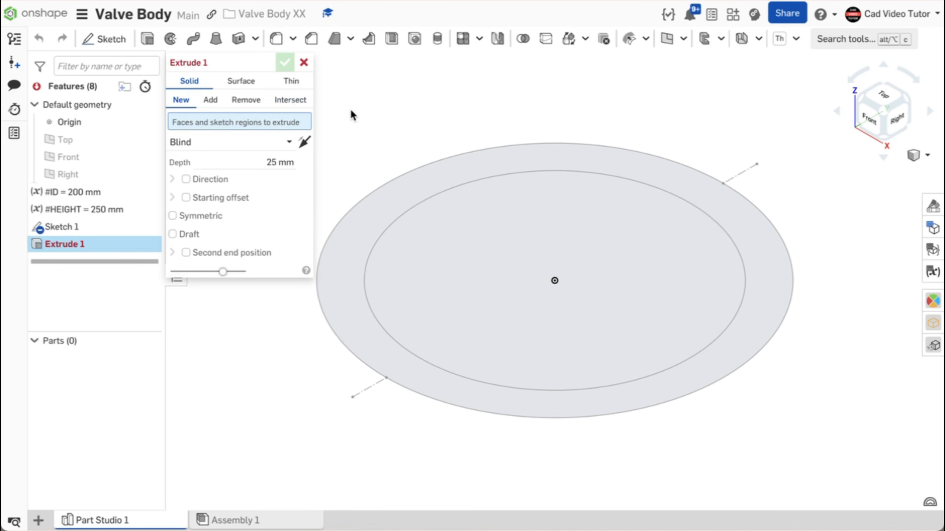
left_click(462, 178)
left_click(492, 203)
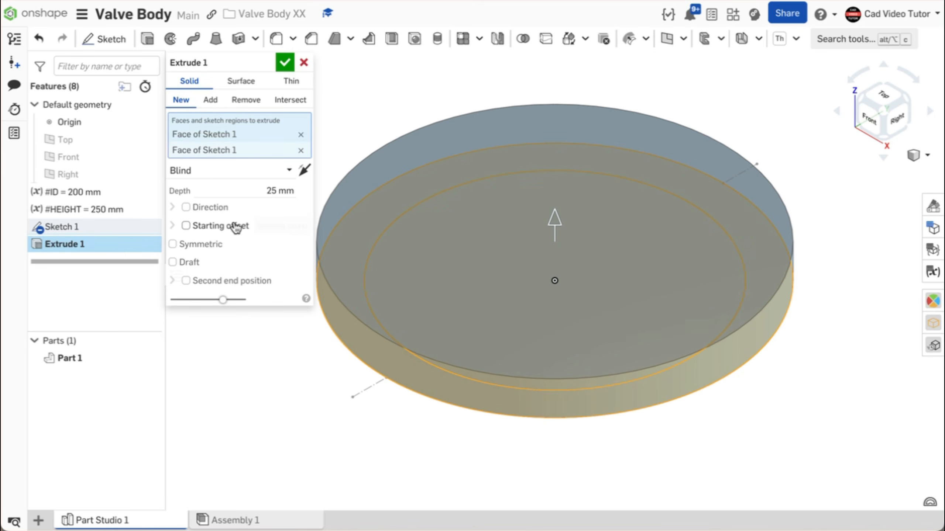
left_click(173, 245)
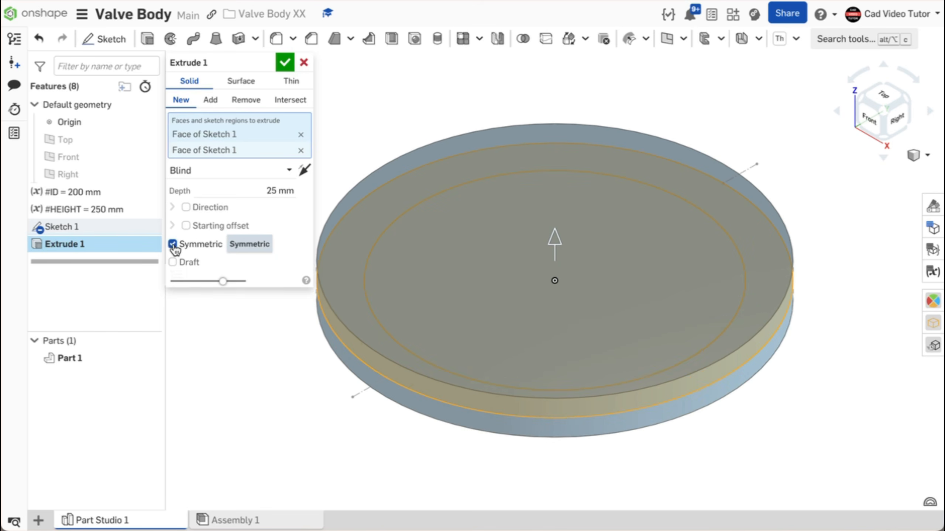
left_click(263, 190)
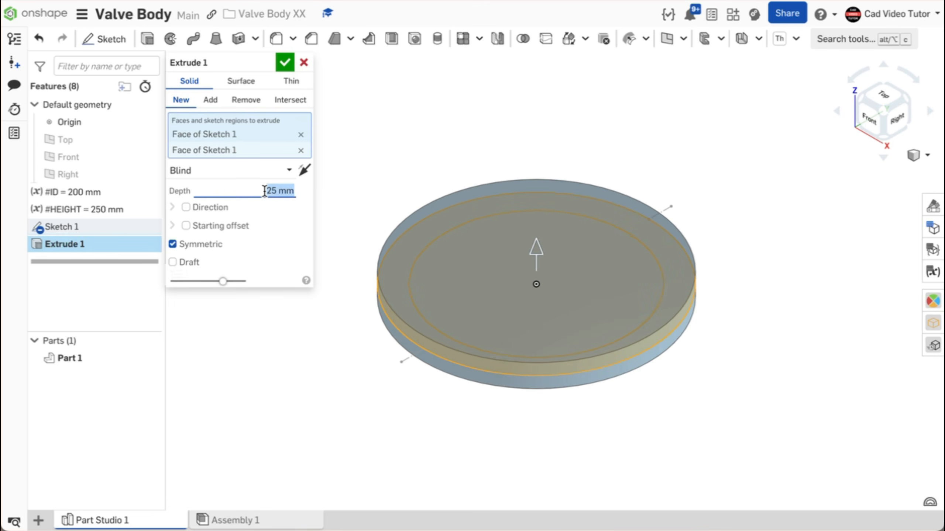
type("#")
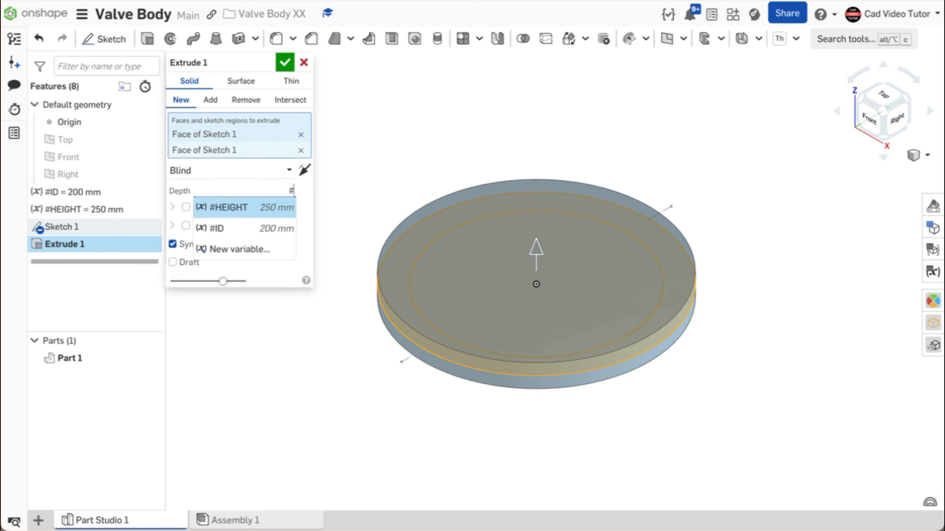
left_click(235, 208)
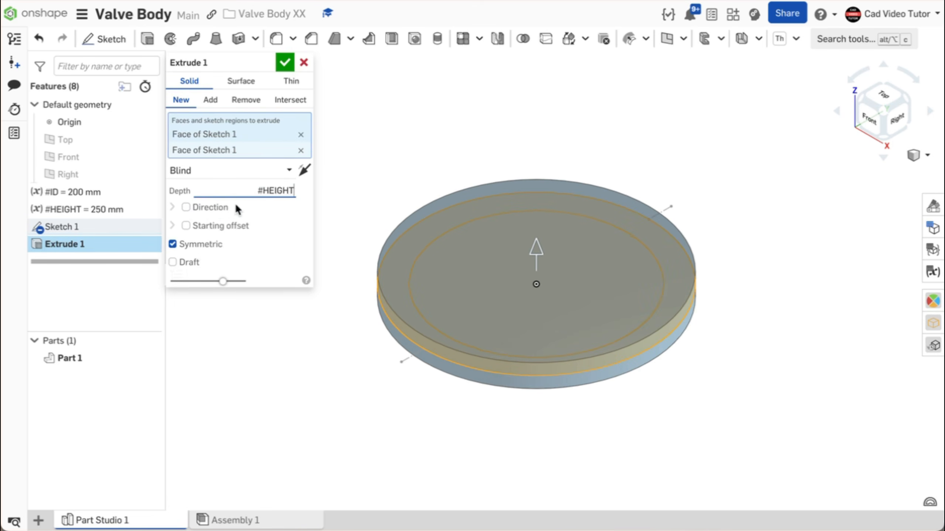
key("Return")
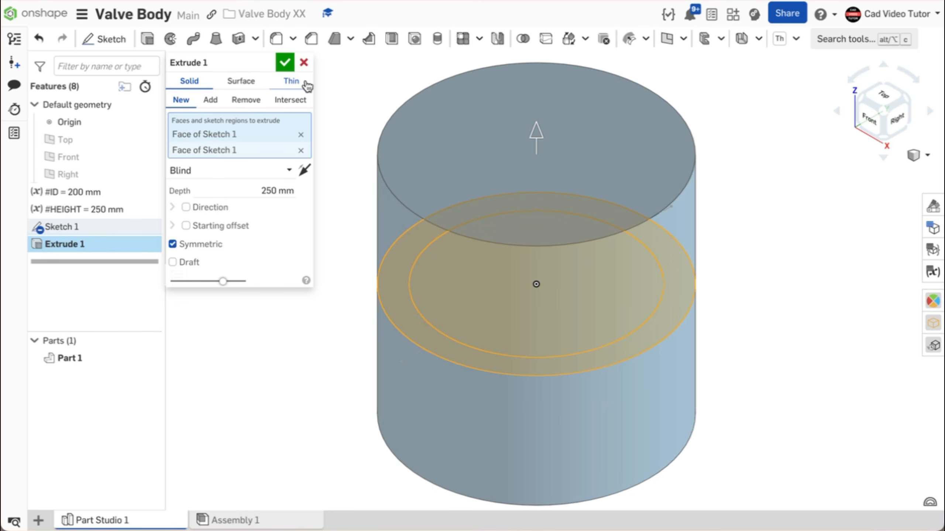
left_click(289, 63)
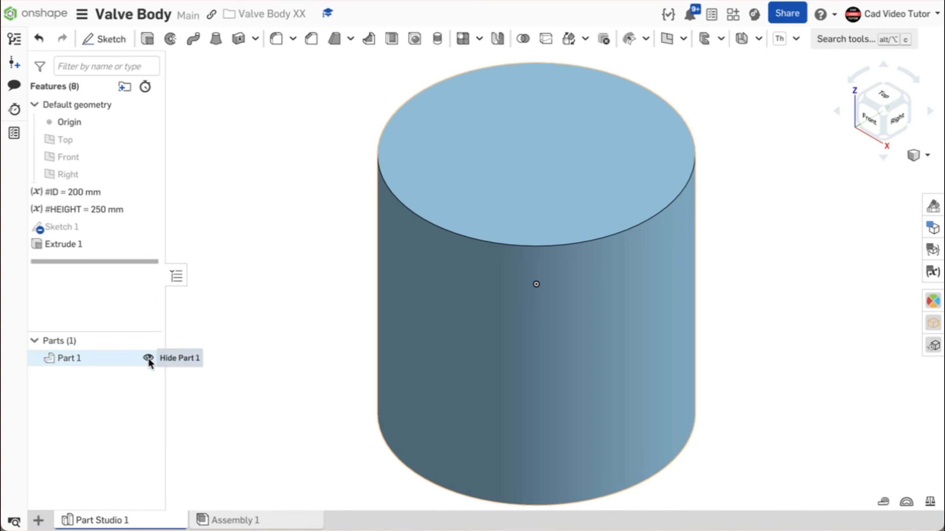
Step: Hide the cylinder, show the base sketch, and create a Plane point plane from the Front plane through the lower construction line's outer endpoint
left_click(148, 358)
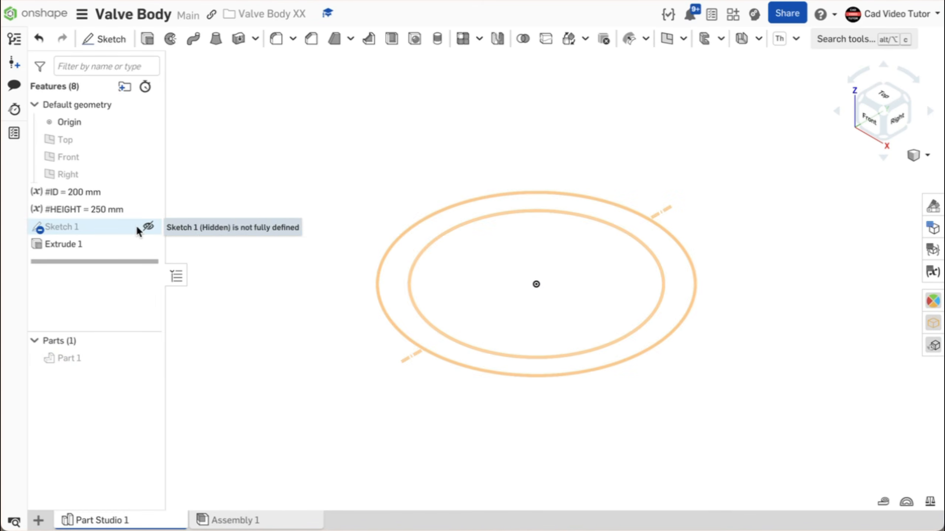
left_click(147, 227)
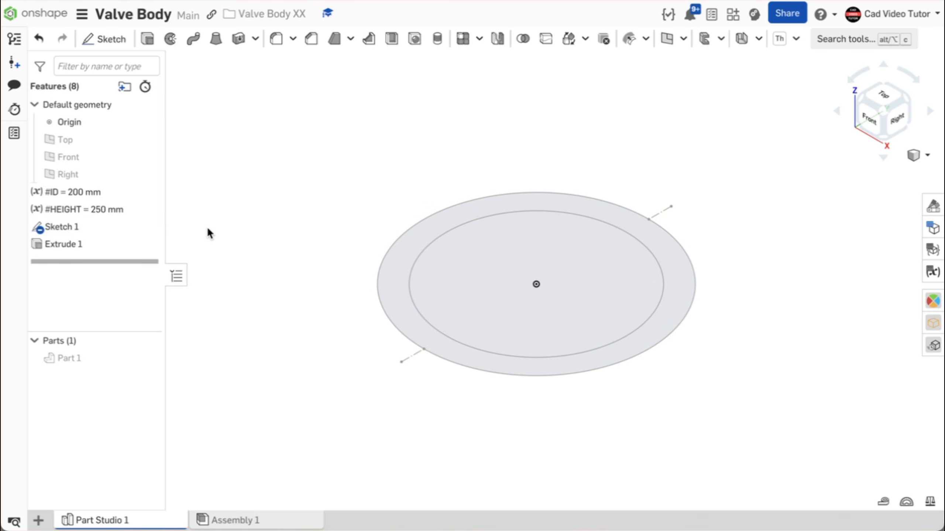
left_click(666, 39)
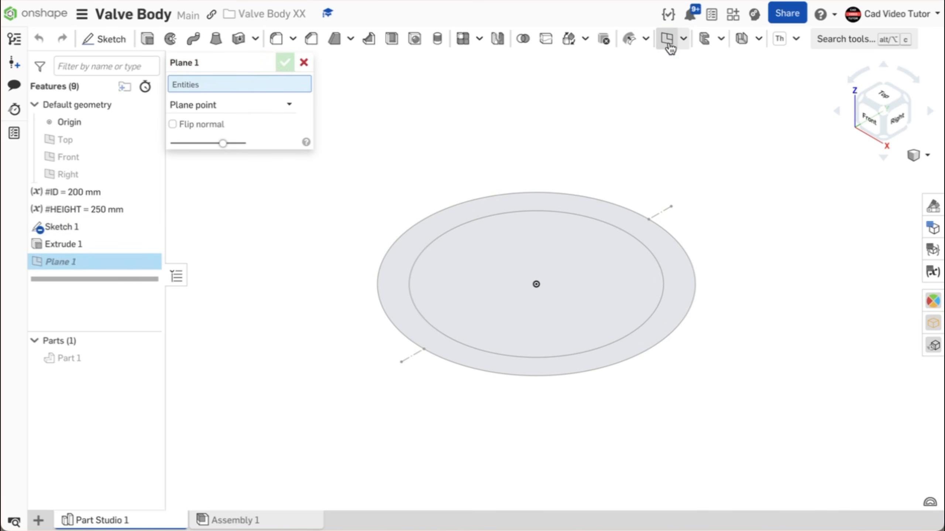
left_click(289, 103)
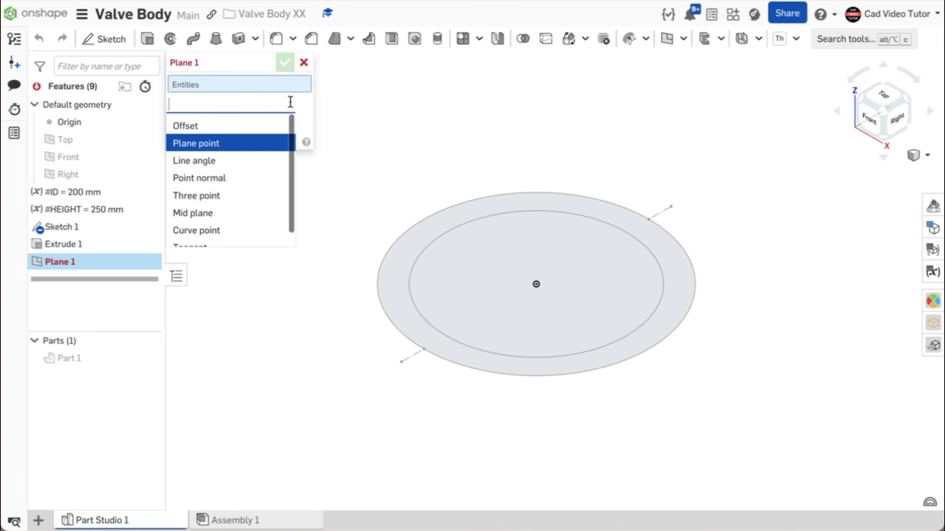
left_click(256, 145)
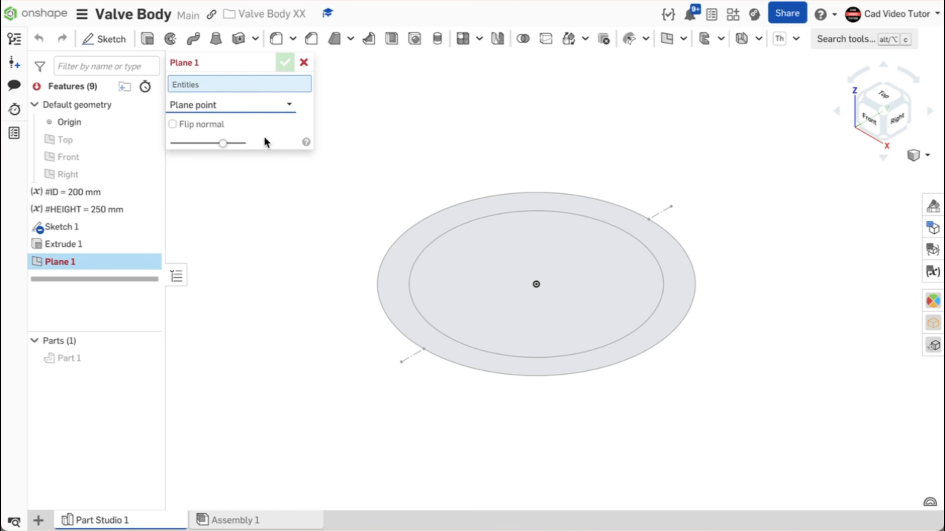
left_click(400, 362)
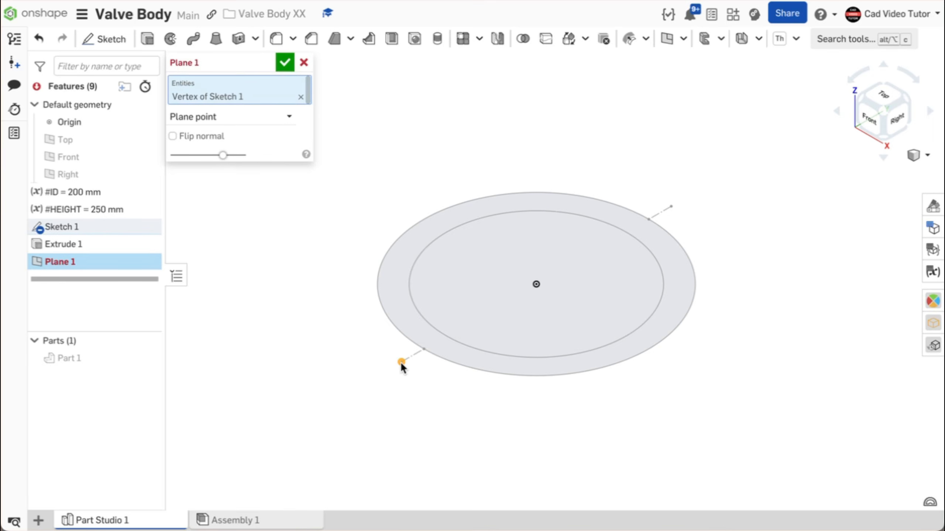
key("p")
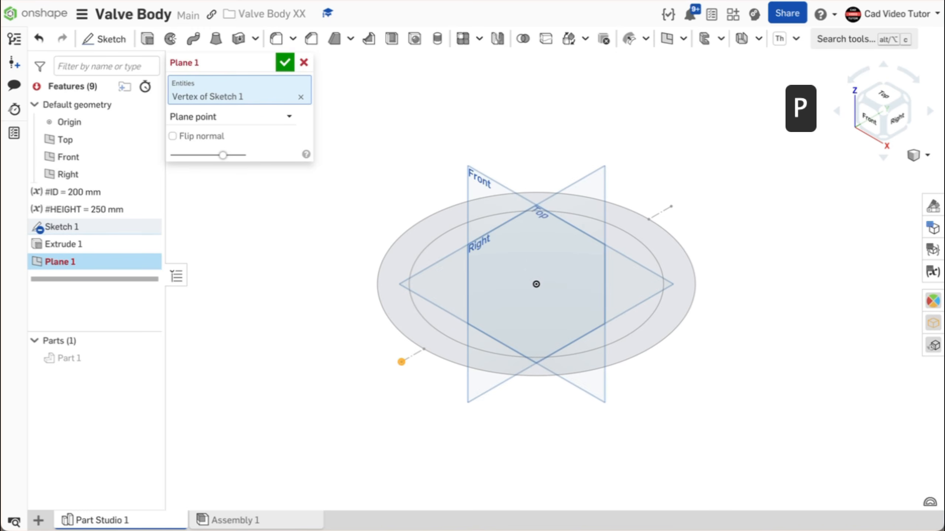
left_click(479, 177)
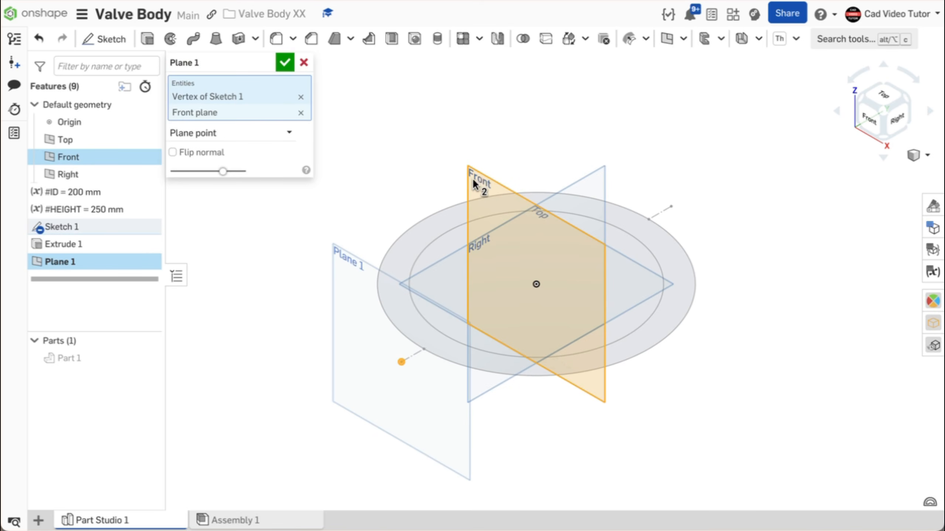
left_click(285, 62)
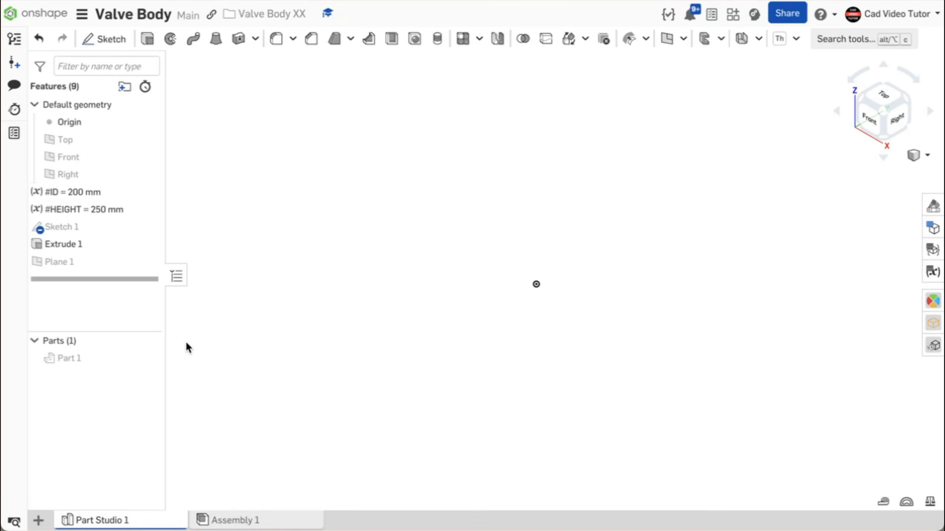
Step: Show the cylinder again and start a sketch on the new plane, viewed normal to it
left_click(148, 358)
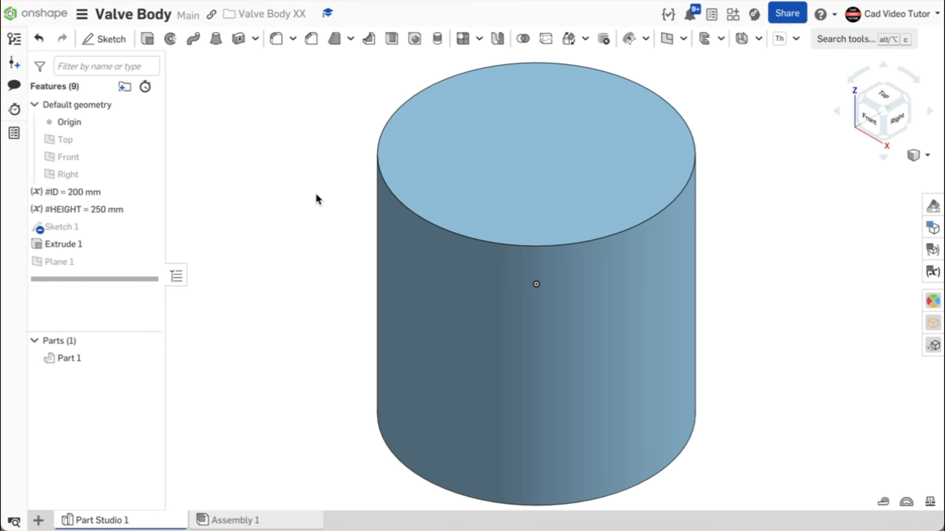
left_click(115, 40)
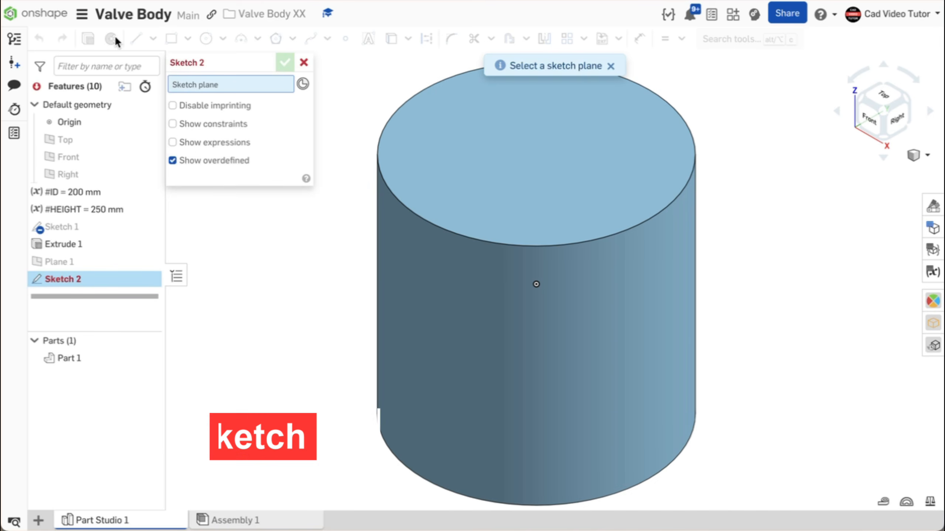
left_click(127, 262)
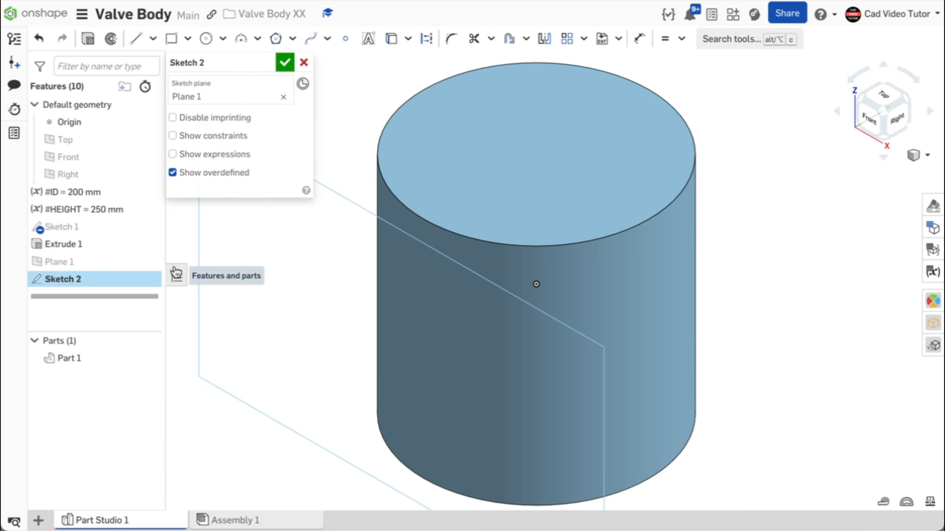
key("n")
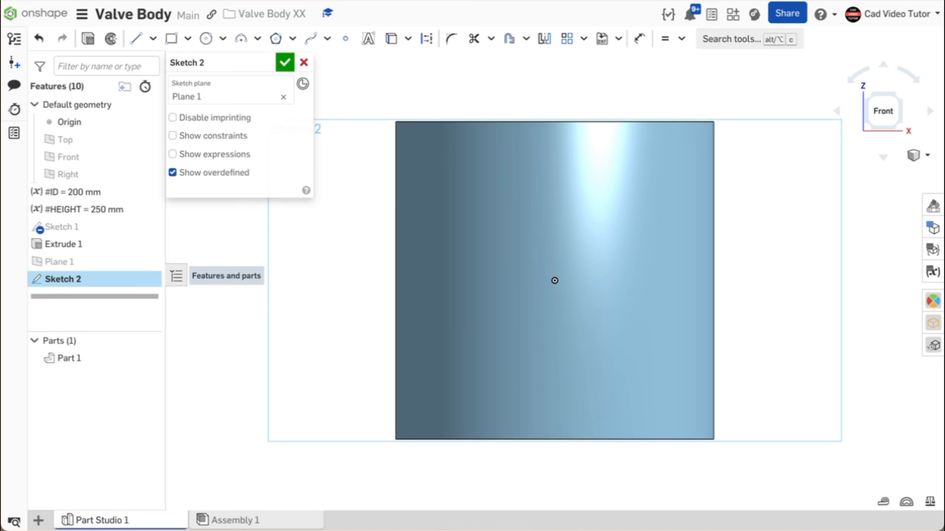
Step: Draw three concentric circles centred on the origin with diameters of 60, 100 and 175 mm
left_click(209, 41)
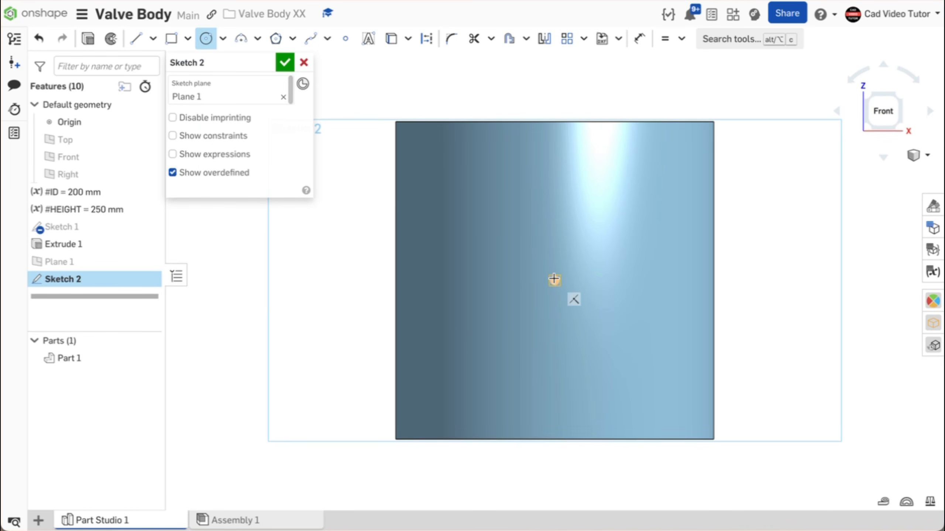
left_click(554, 279)
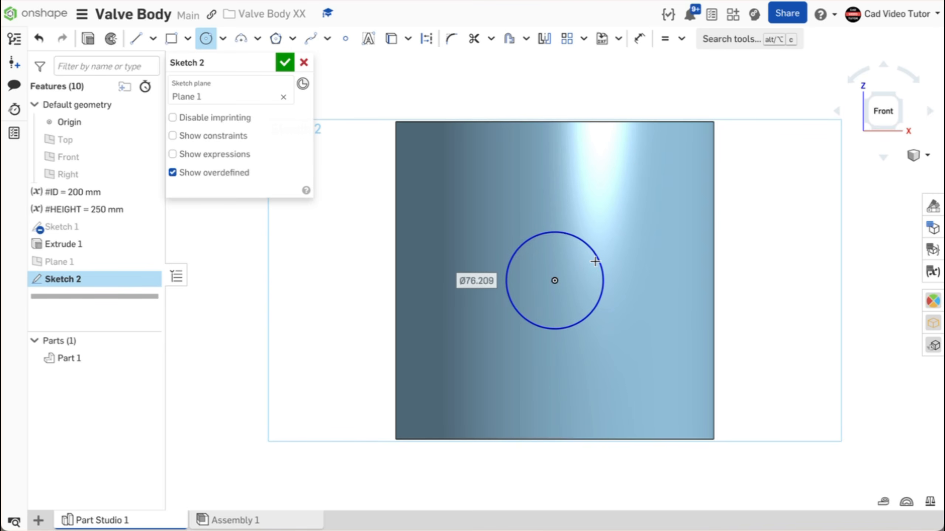
left_click(594, 262)
type("60")
key("Return")
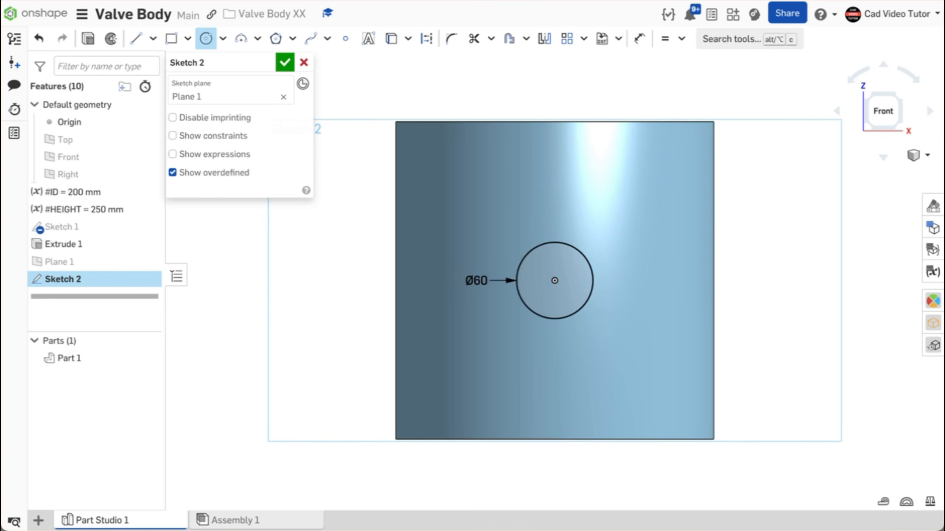
left_click(553, 281)
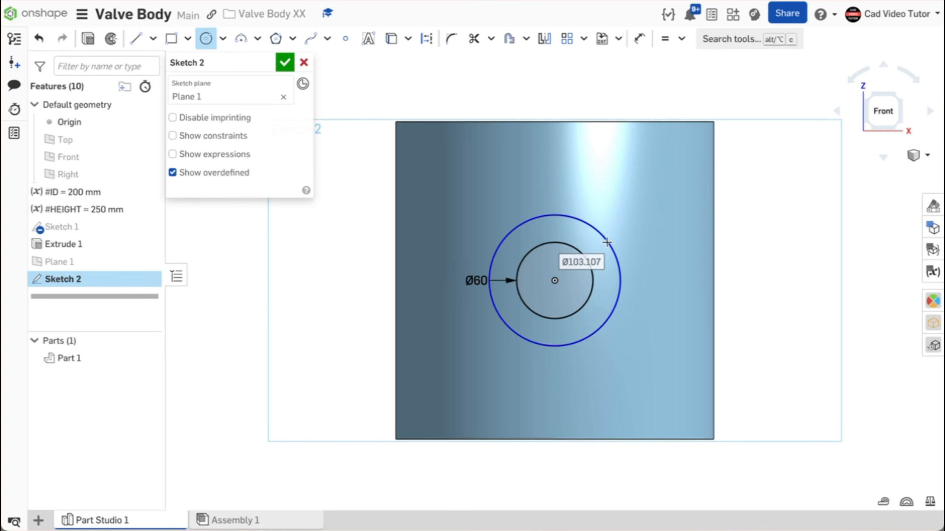
type("100")
key("Return")
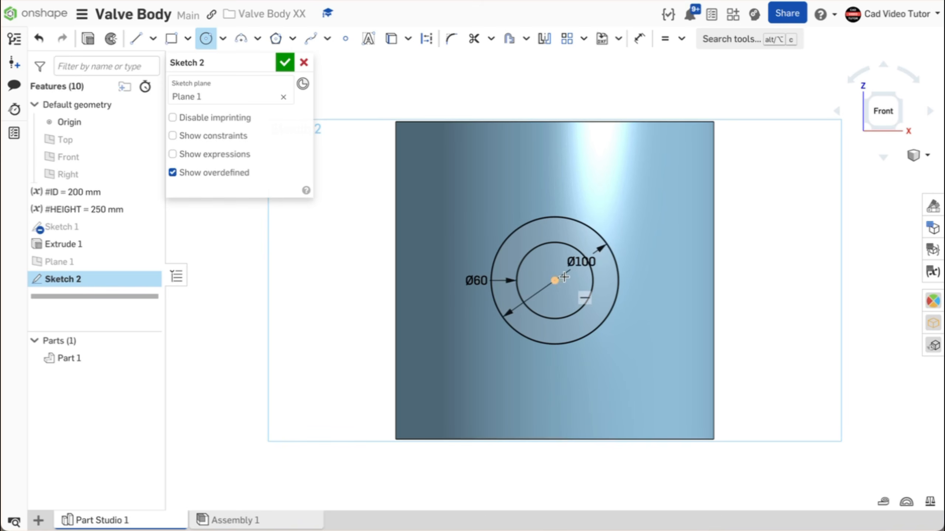
left_click(554, 280)
type("175")
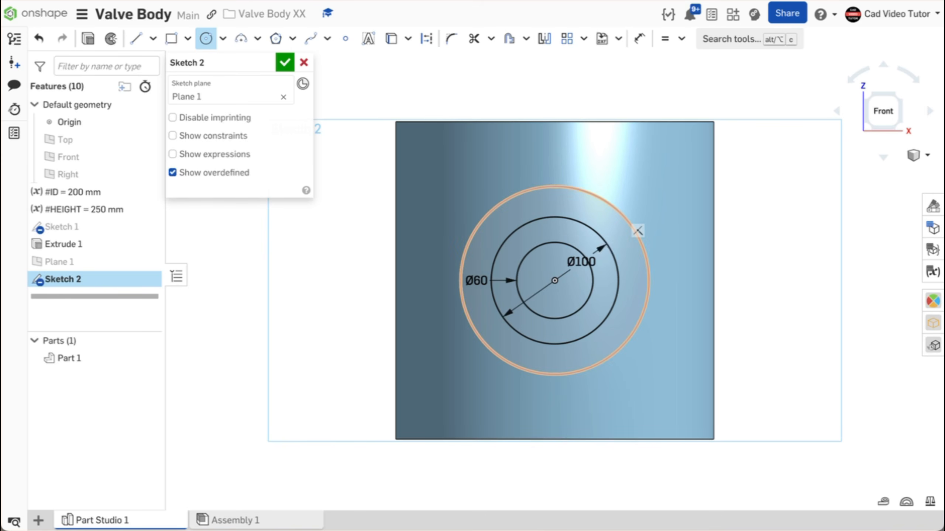
key("Return")
key("Escape")
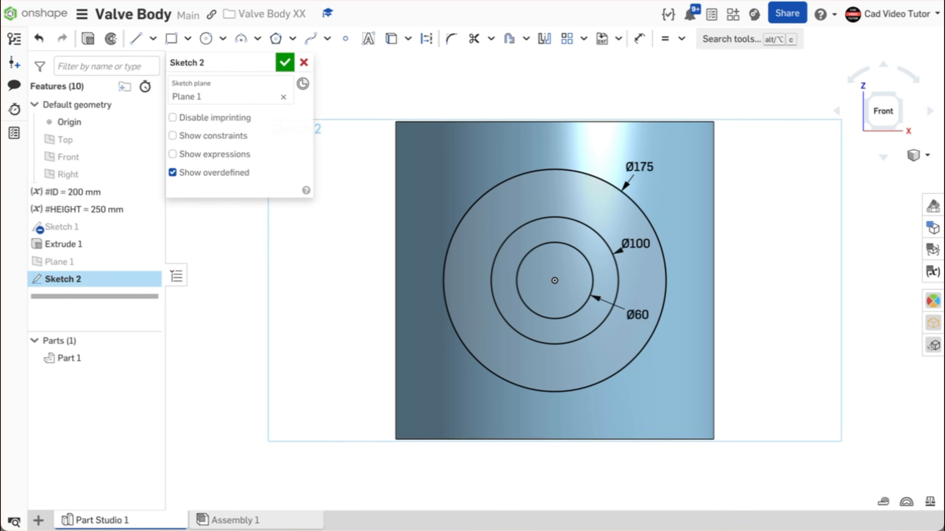
Step: Finish the concentric-circle sketch and switch to the isometric view
left_click(285, 62)
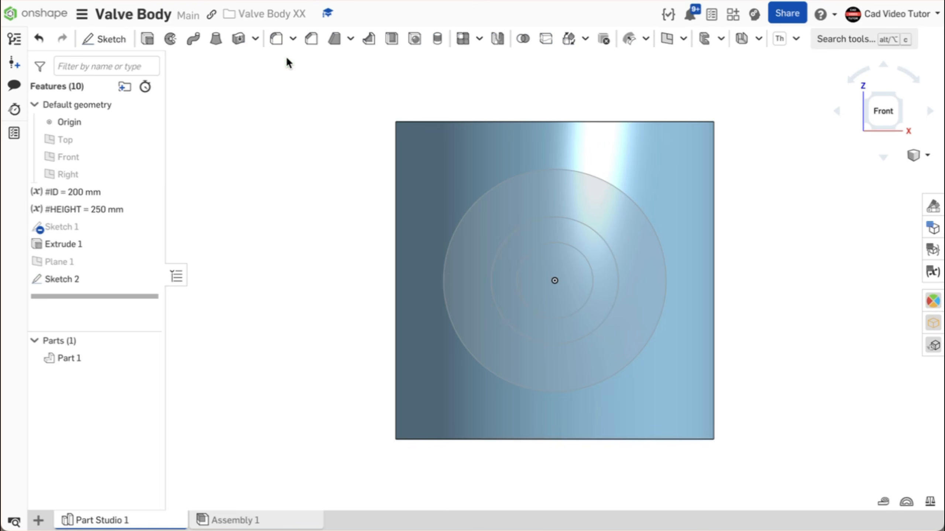
right_click(262, 105)
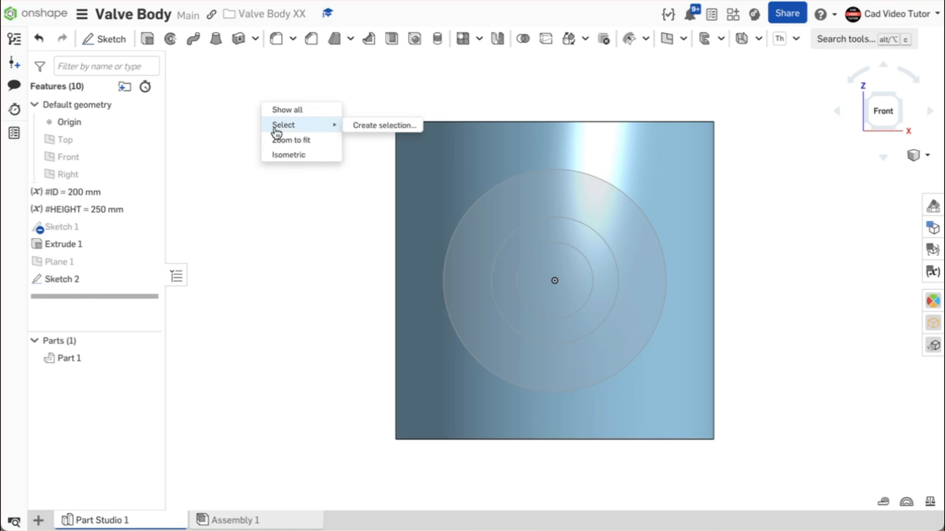
left_click(288, 156)
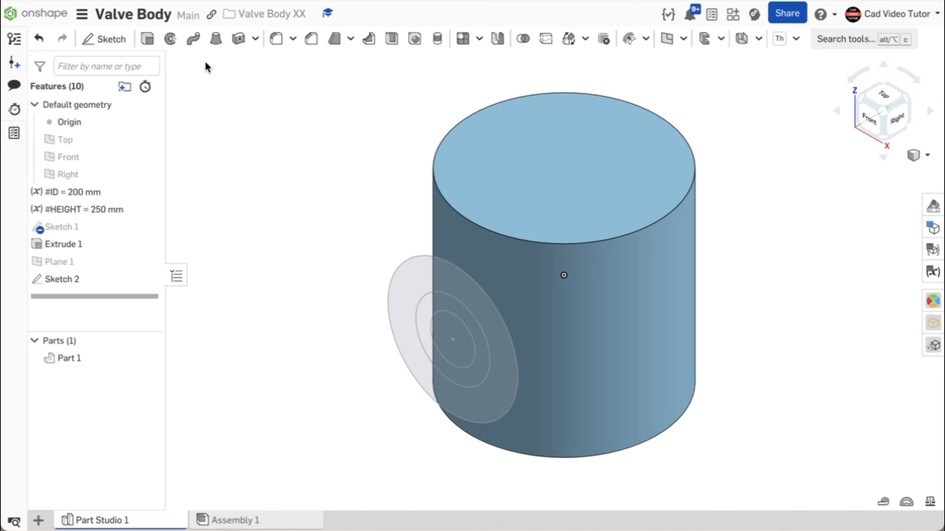
Step: Set up an Add extrusion of the two inner circle regions, with its direction reversed toward the cylinder
left_click(152, 41)
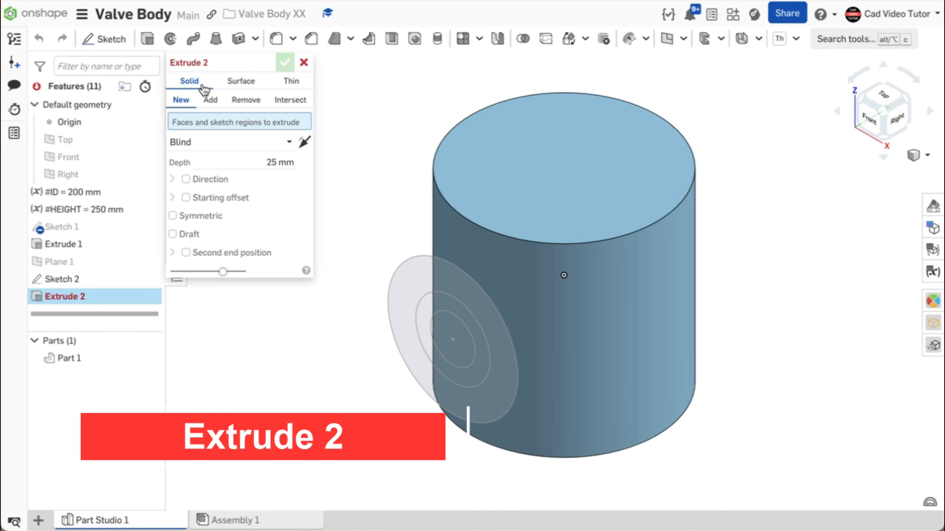
left_click(210, 100)
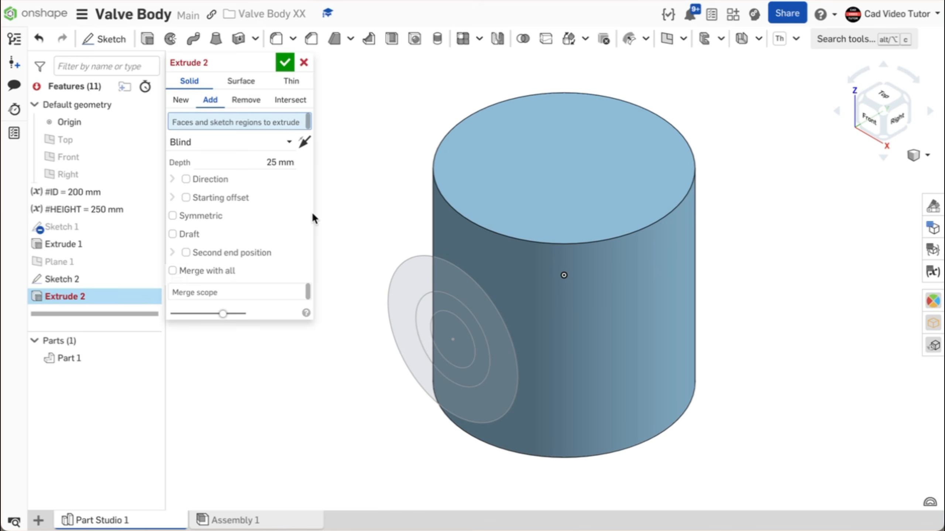
left_click(447, 323)
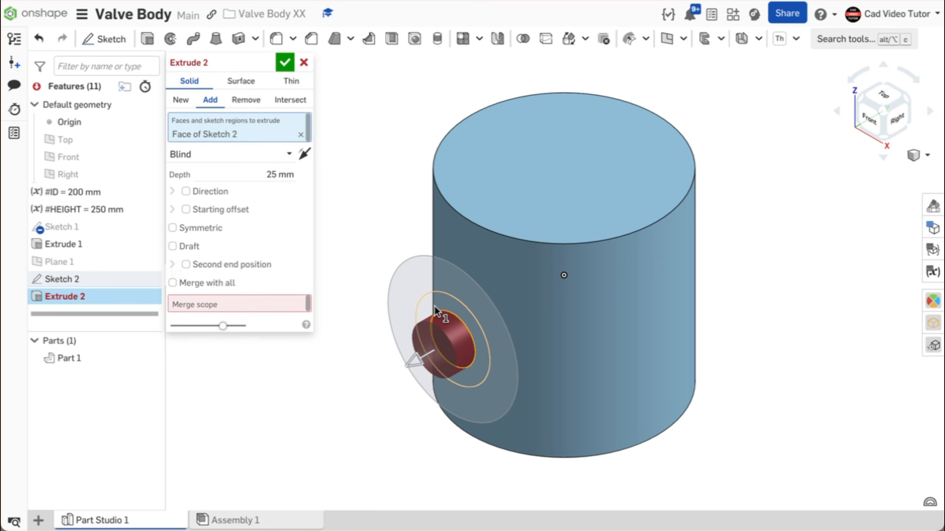
left_click(434, 305)
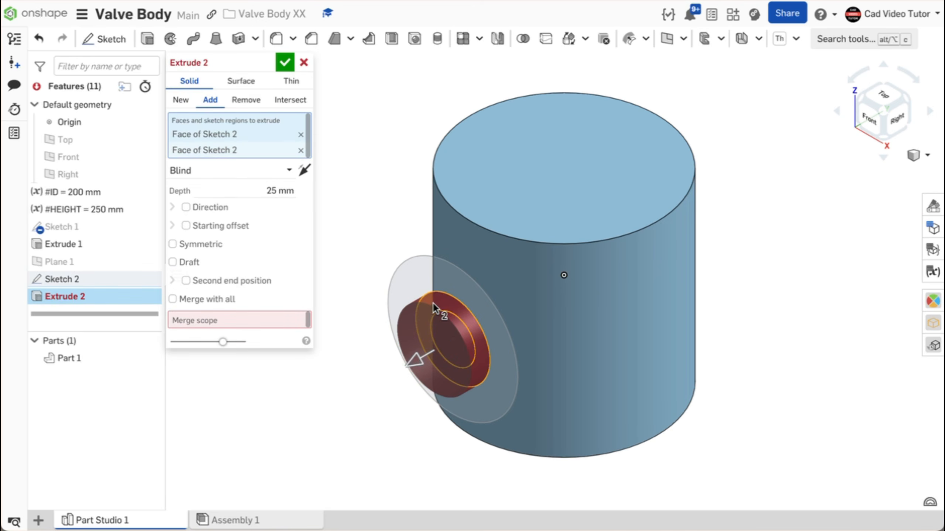
left_click(304, 170)
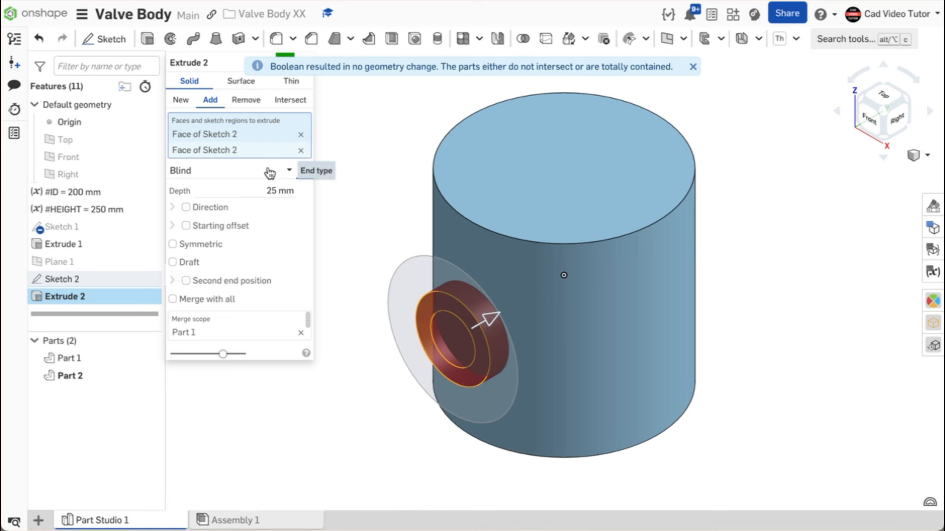
Step: End the boss extrusion up to the outer vertex of the base sketch's far construction line, merging with the cylinder, and return to isometric view
left_click(268, 170)
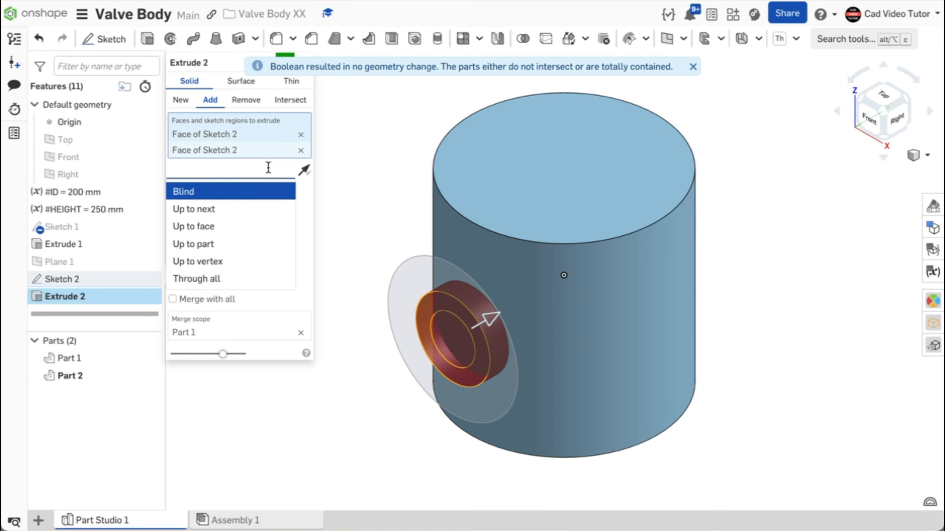
left_click(259, 261)
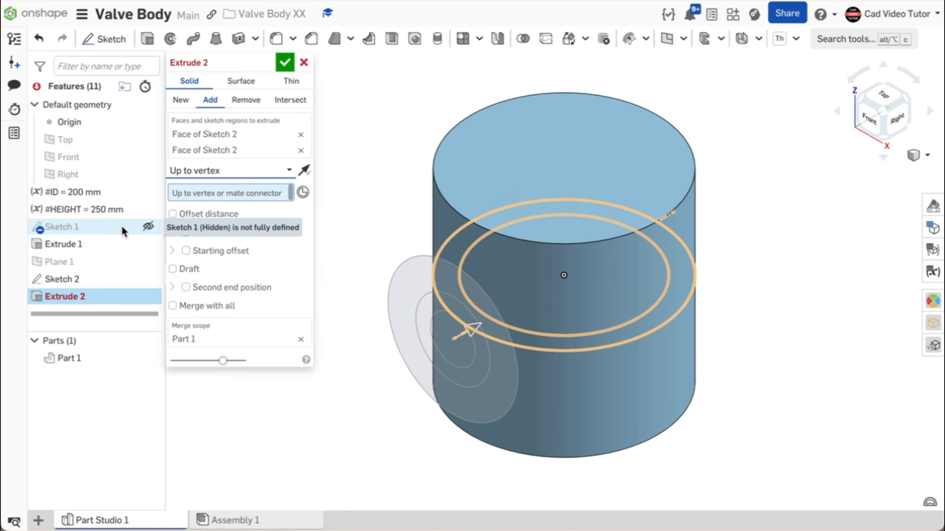
left_click(148, 226)
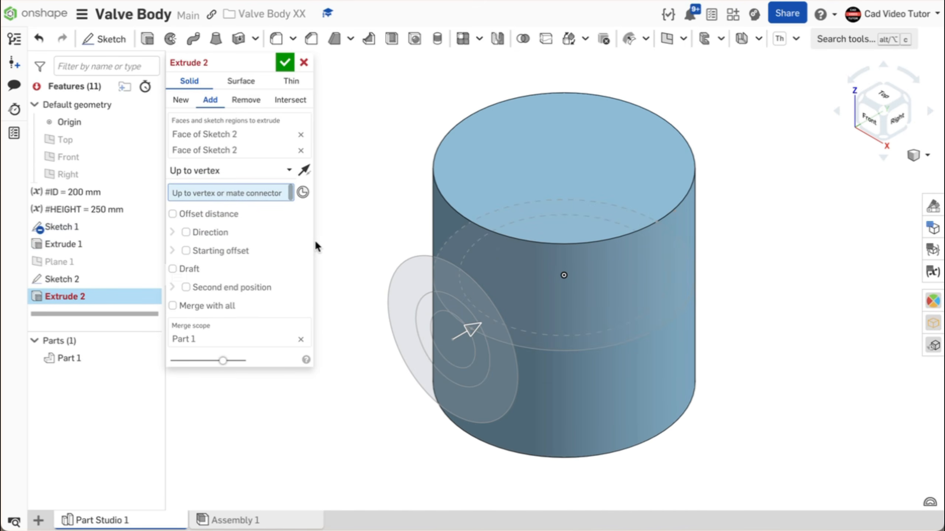
right_click_drag(789, 283, 812, 284)
right_click_drag(791, 284, 771, 277)
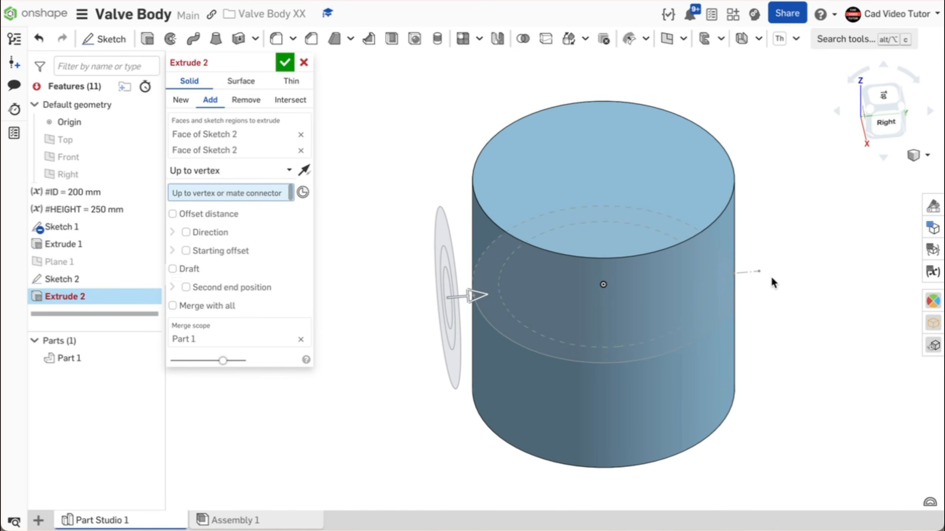
left_click(759, 272)
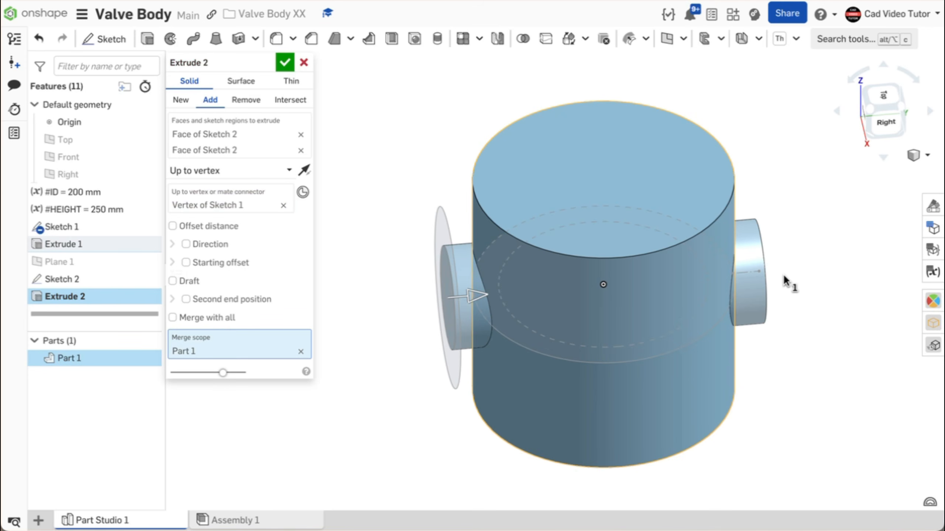
left_click(288, 61)
right_click(332, 134)
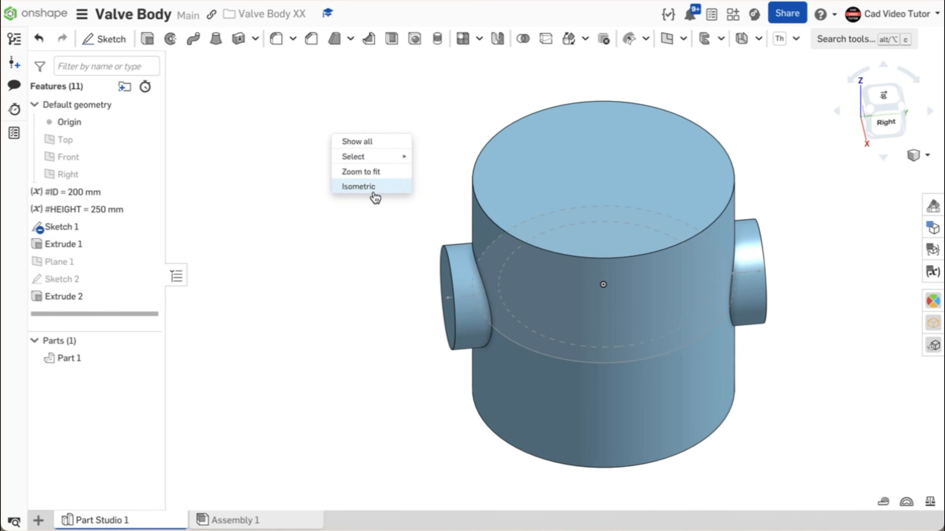
left_click(372, 188)
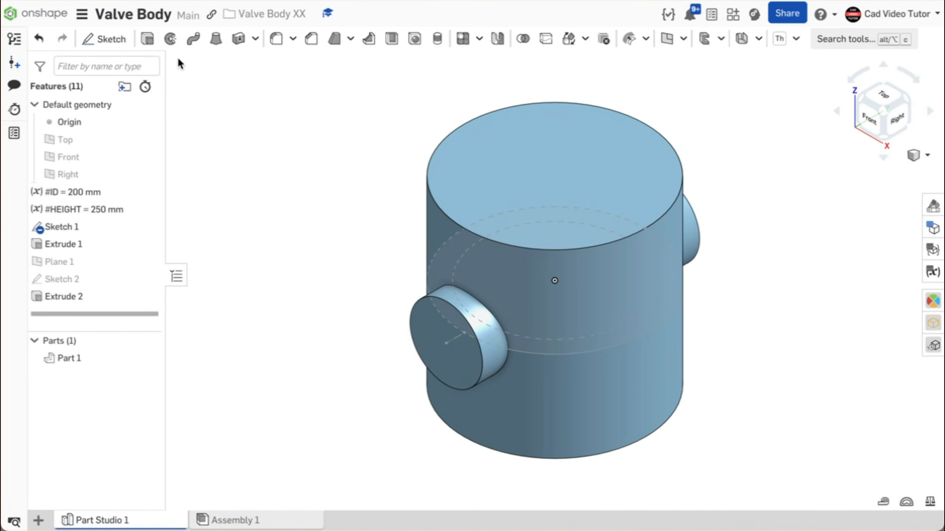
Step: Set up a Remove extrusion of Sketch 2's innermost circle, ending up to the outer face of the opposite boss
left_click(148, 39)
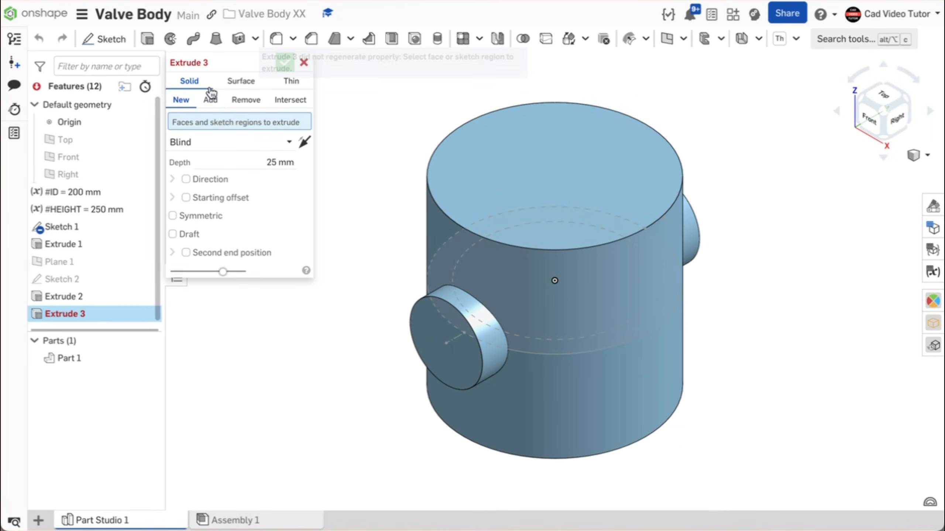
left_click(244, 105)
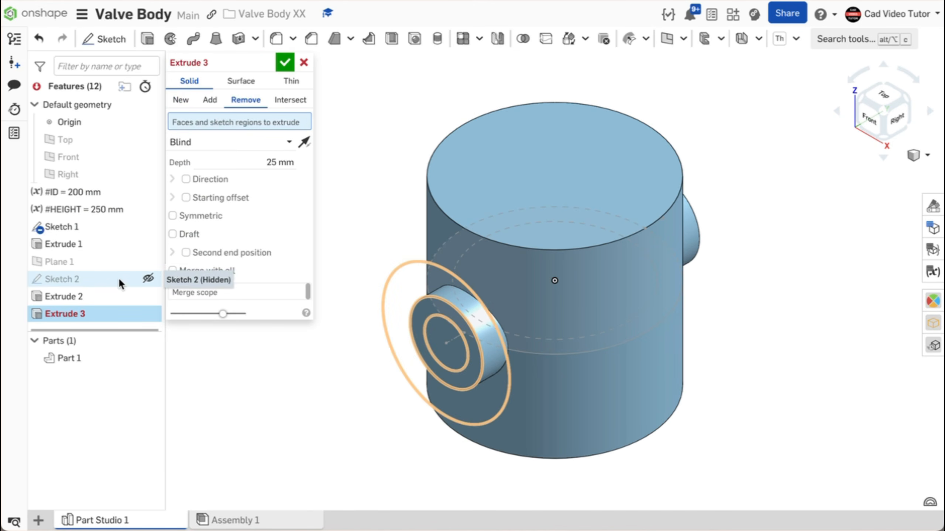
left_click(148, 278)
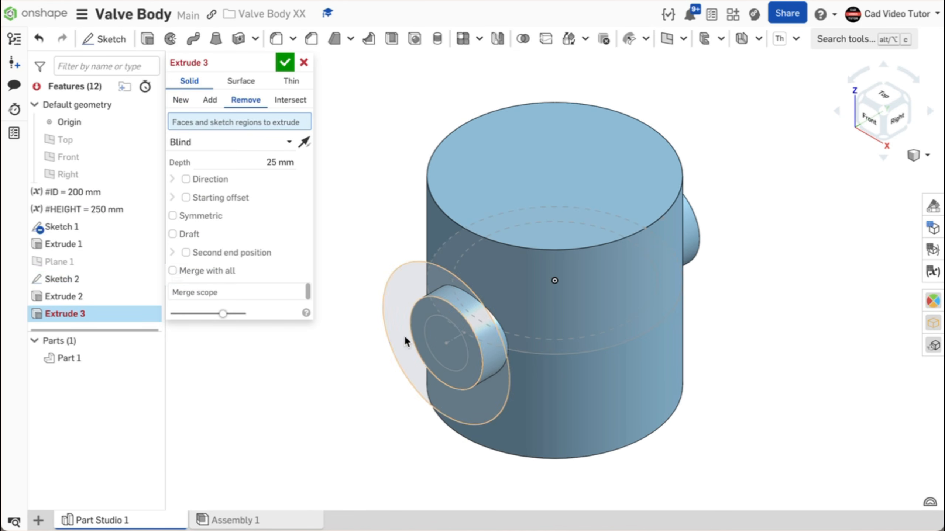
left_click(435, 341)
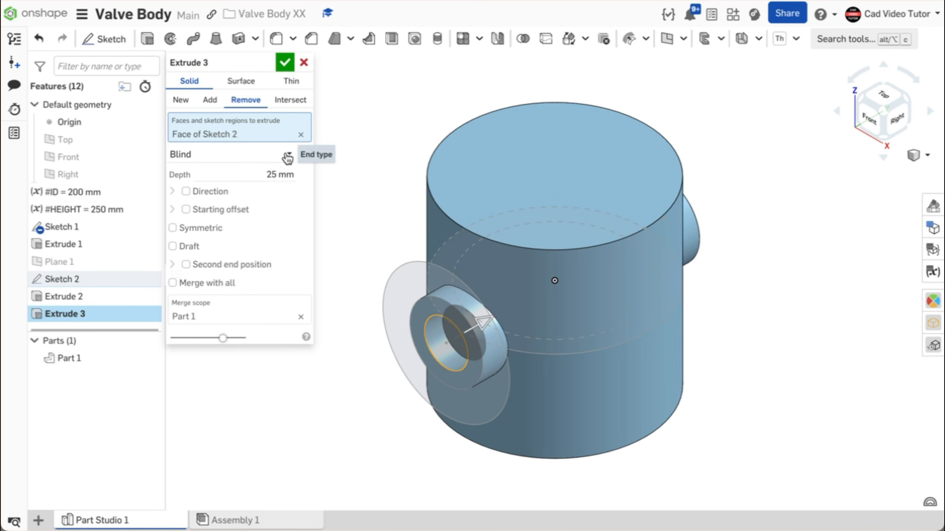
left_click(287, 155)
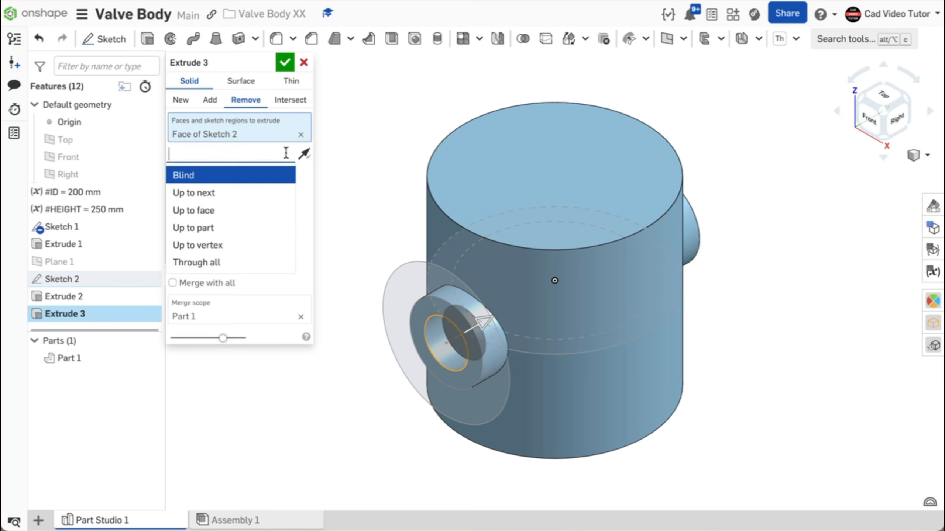
left_click(252, 216)
right_click_drag(841, 285, 780, 290)
left_click(749, 337)
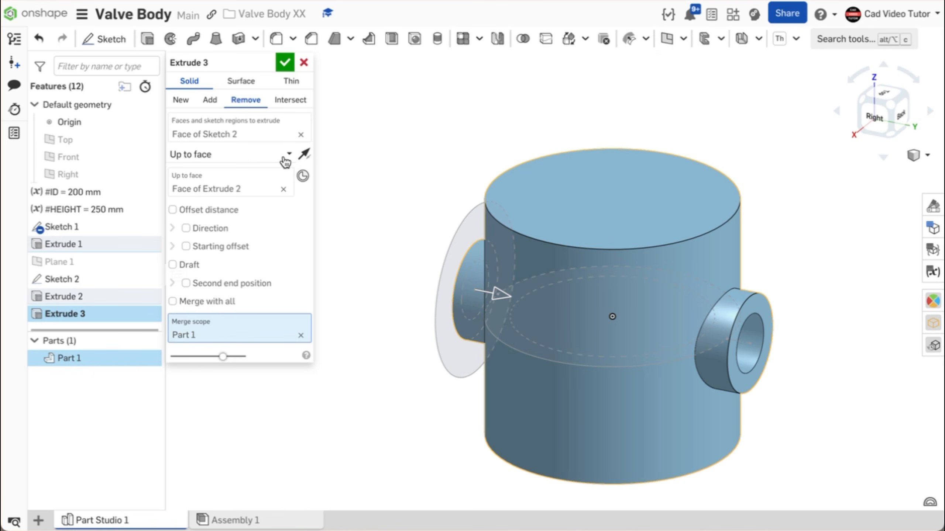
Step: Offset the bore's end by 15 mm from the far boss face and accept the cut
left_click(173, 210)
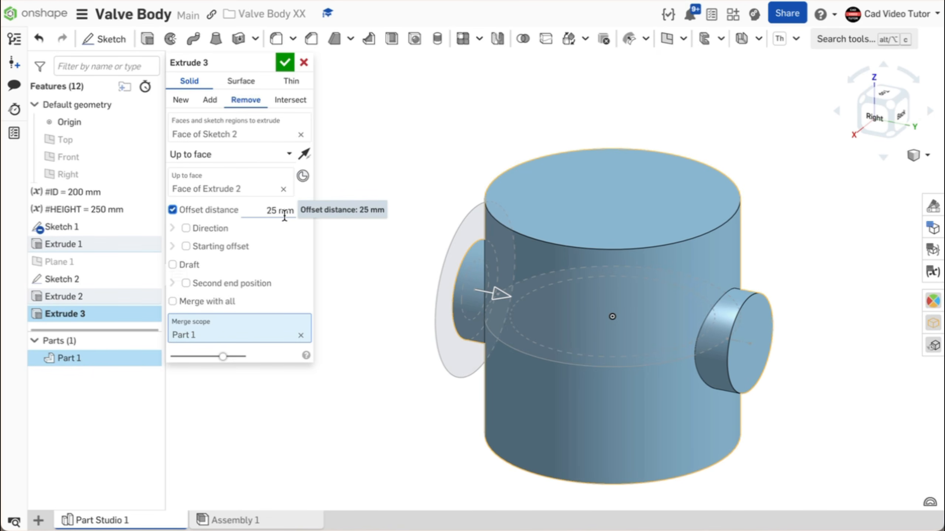
left_click(261, 209)
type("15")
key("Return")
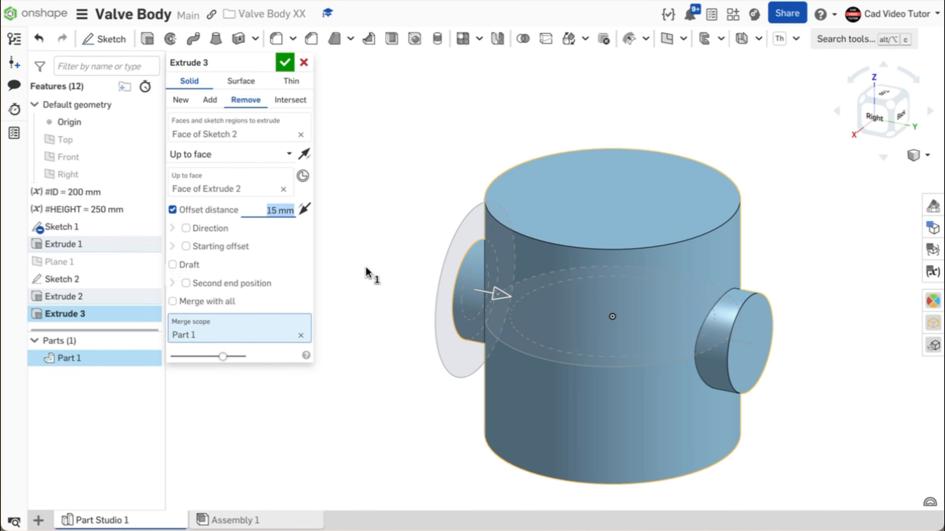
right_click_drag(366, 267, 418, 233)
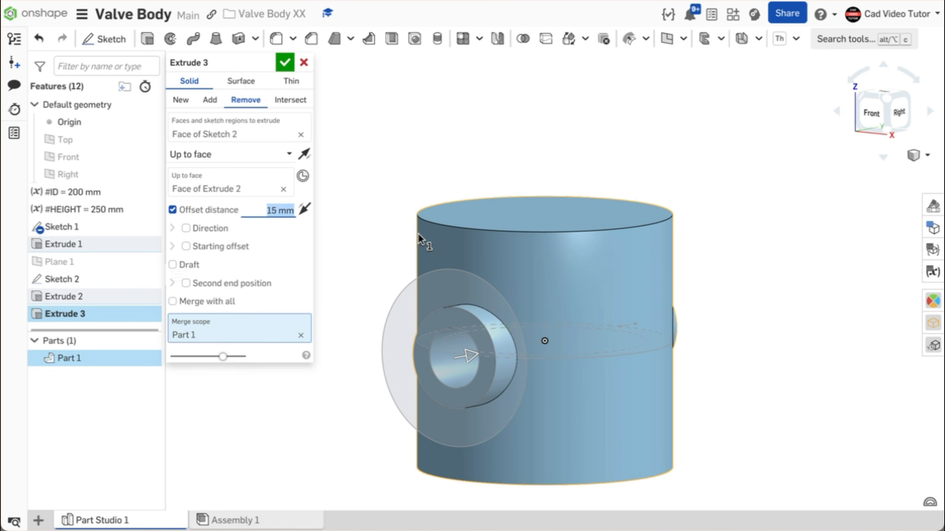
left_click(284, 63)
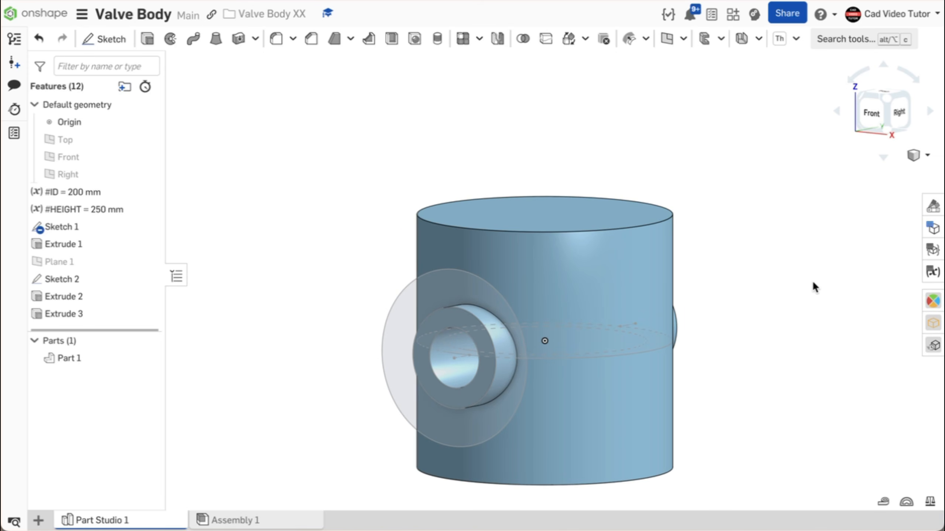
Step: Create a section view through the valve body using the Right plane
left_click(921, 156)
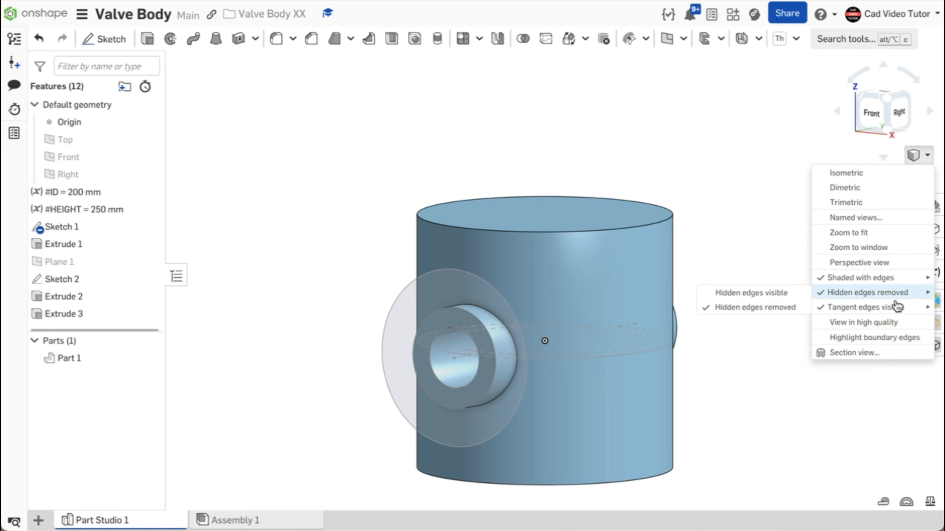
left_click(856, 353)
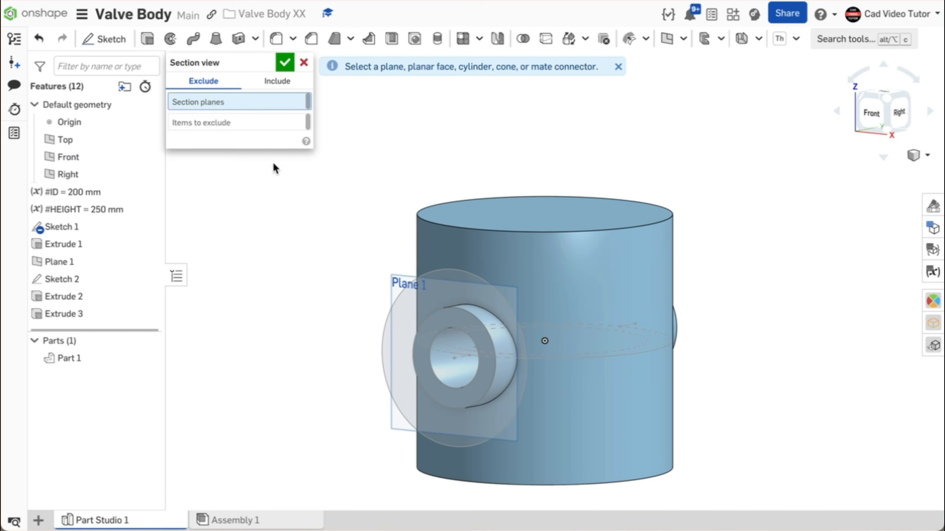
left_click(98, 172)
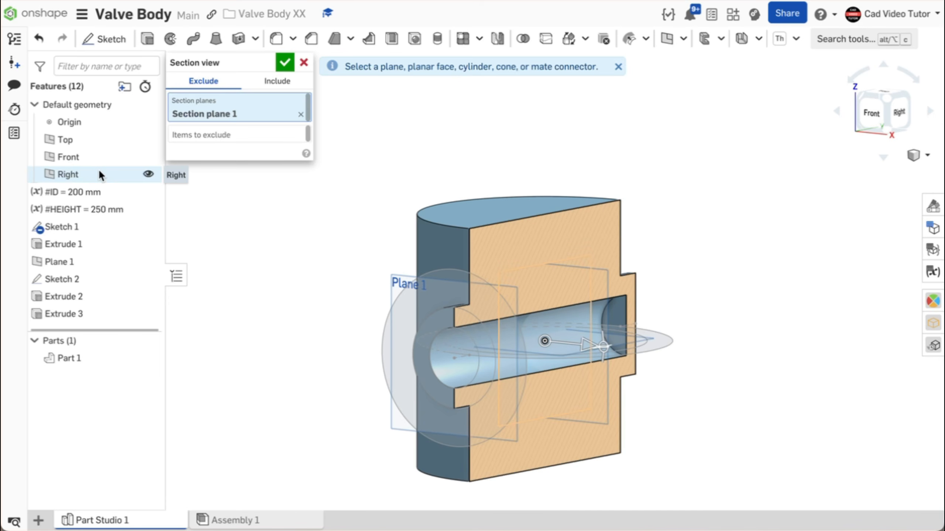
right_click_drag(741, 248, 722, 249)
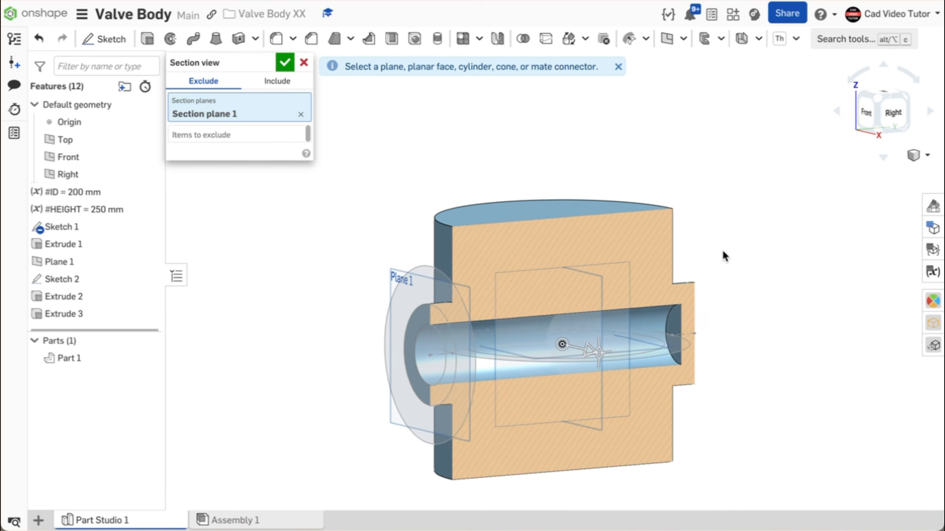
left_click(285, 63)
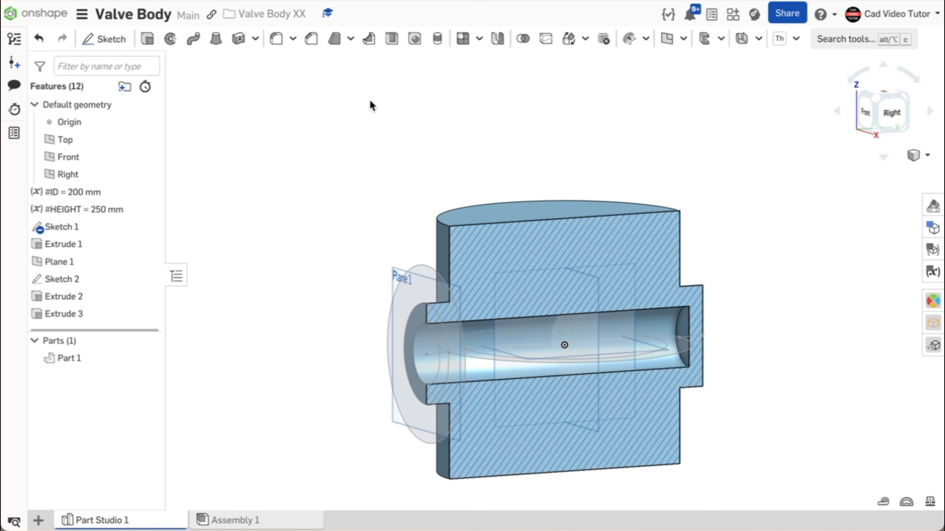
Step: Measure the wall thickness between the far boss's outer face and the closed end of the bore
left_click(883, 501)
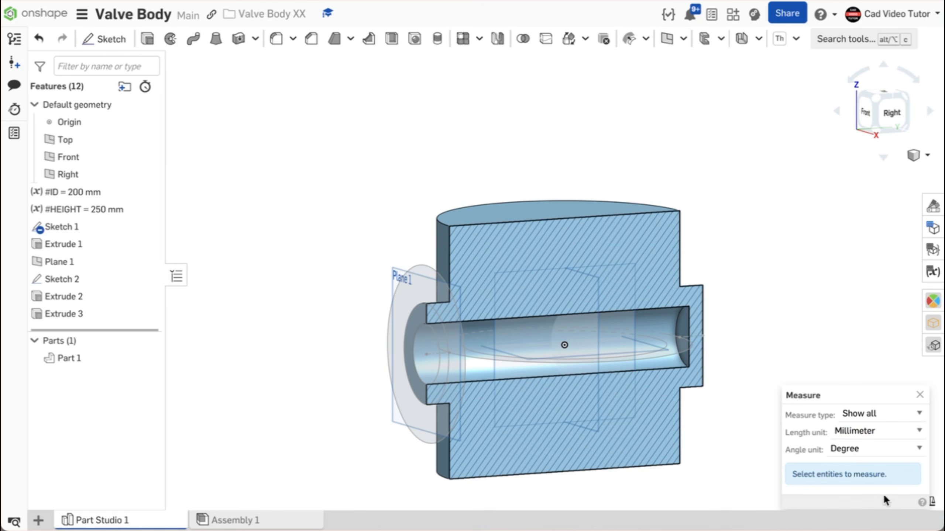
right_click_drag(757, 349, 653, 337)
left_click(713, 348)
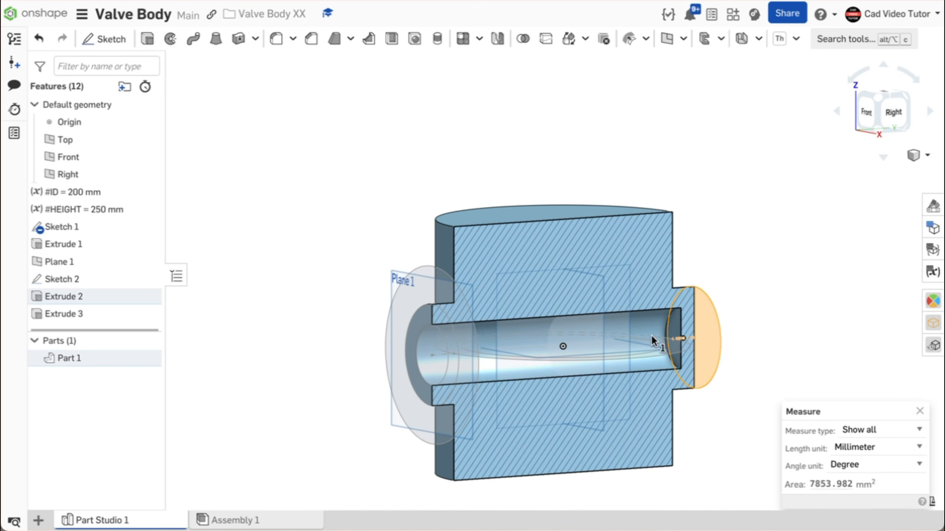
left_click(676, 328)
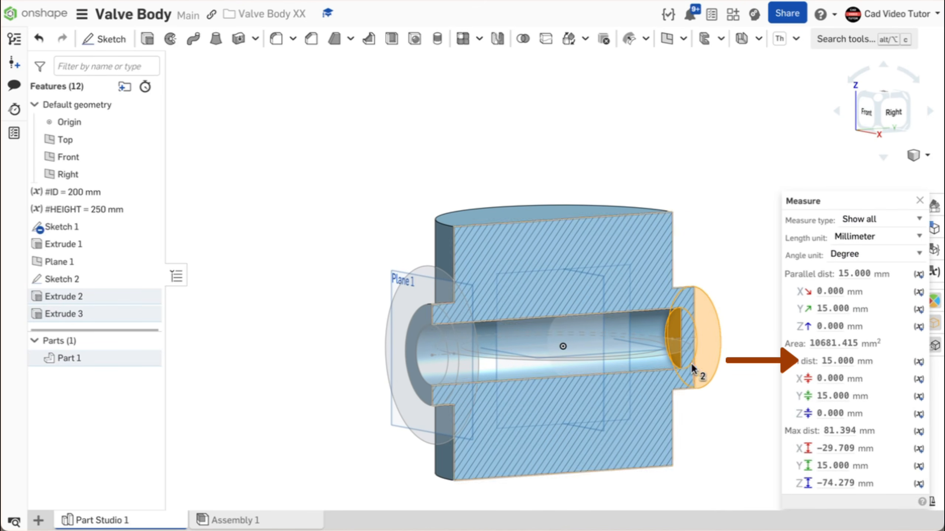
left_click(708, 387)
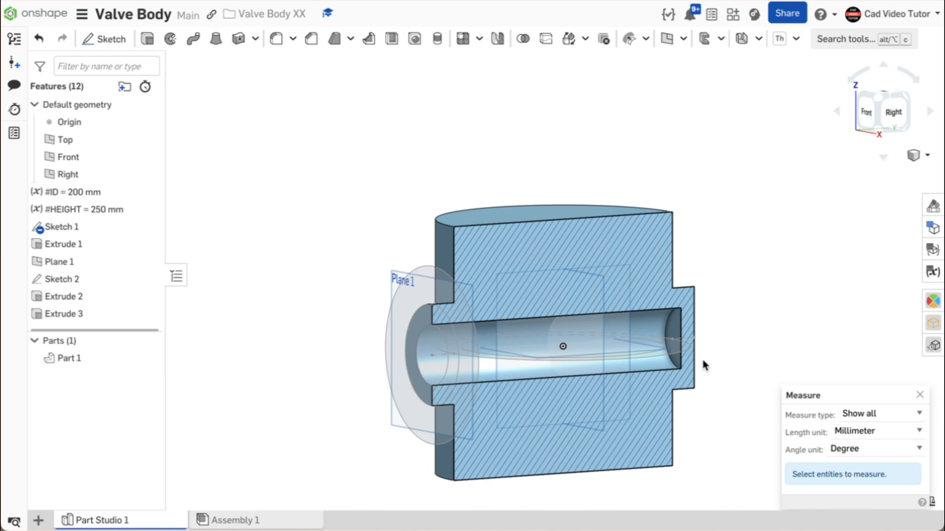
Step: Turn off the section view and show the body in isometric view with all planes and sketches hidden
right_click(351, 111)
left_click(380, 145)
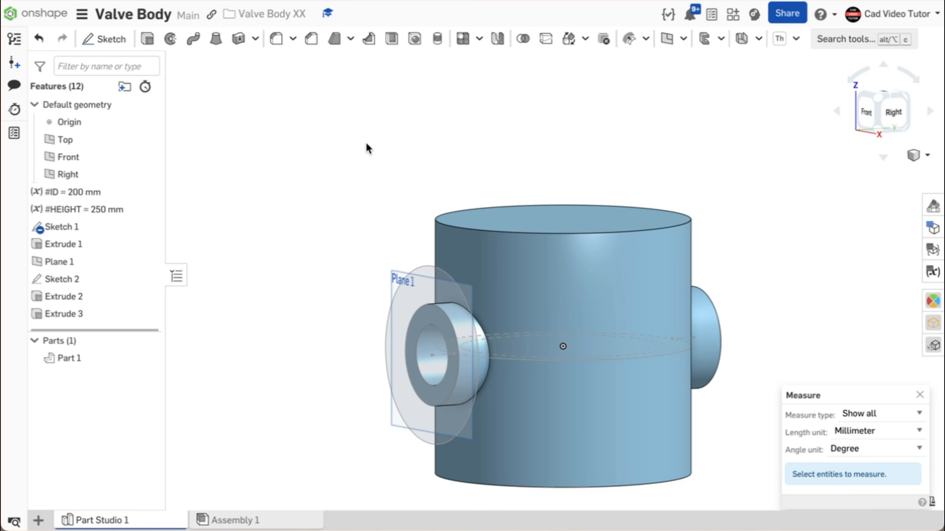
right_click(319, 149)
left_click(324, 202)
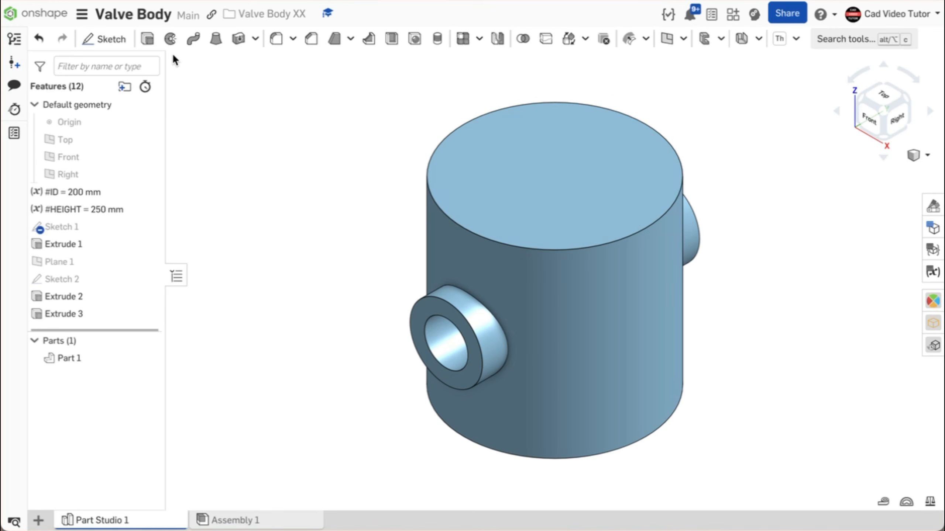
Step: Extrude Sketch 2's outermost ring region as an Add, reversed toward the cylinder and ending up to next
left_click(148, 40)
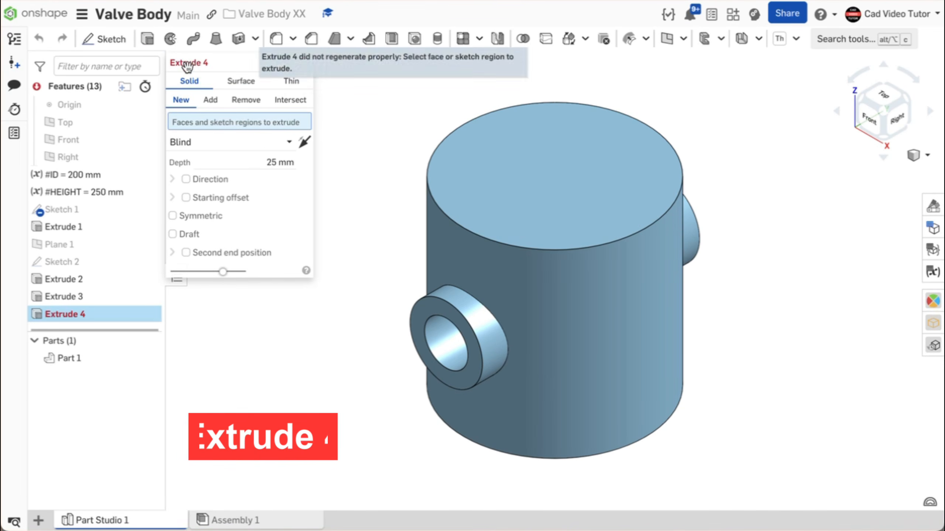
left_click(215, 105)
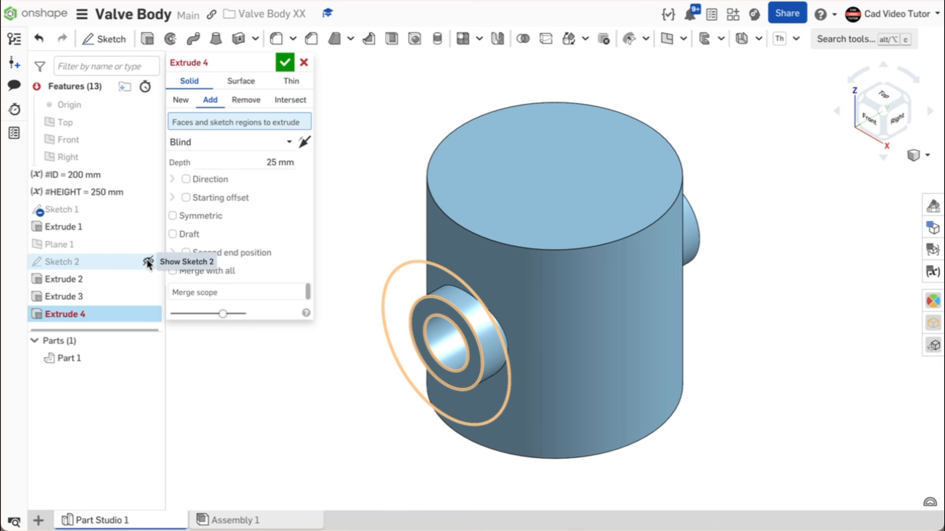
left_click(148, 260)
left_click(406, 297)
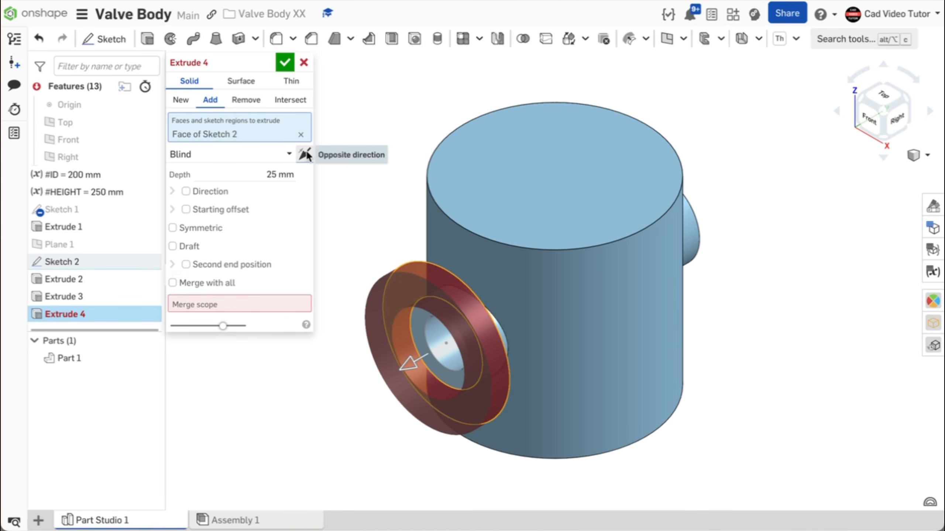
left_click(305, 153)
left_click(288, 153)
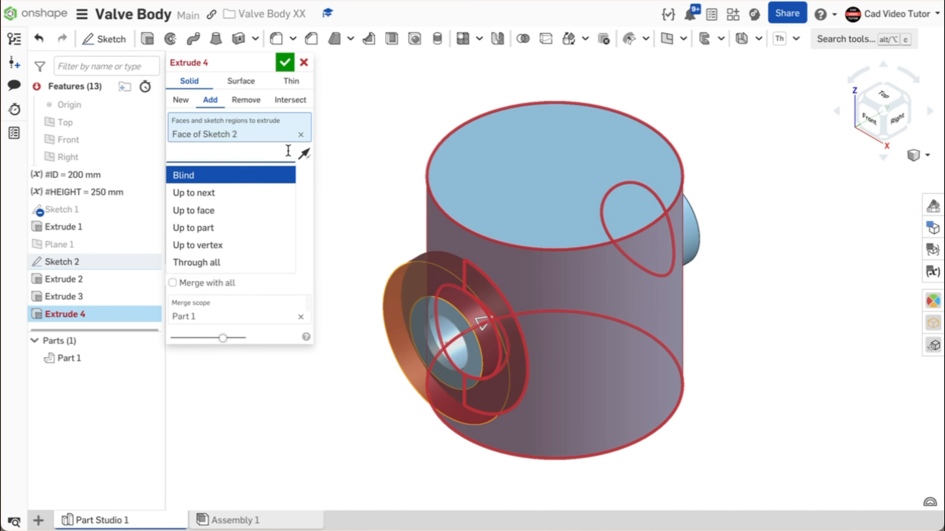
left_click(258, 193)
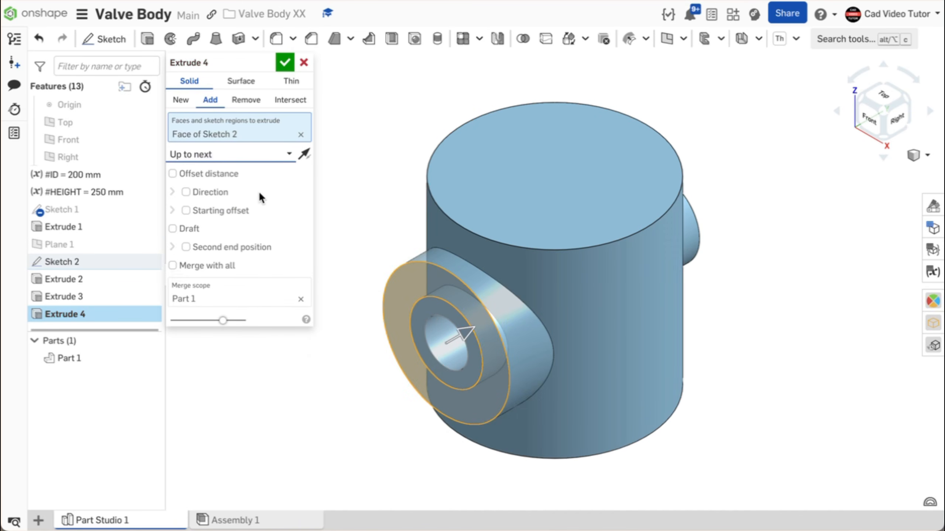
key("shift+1")
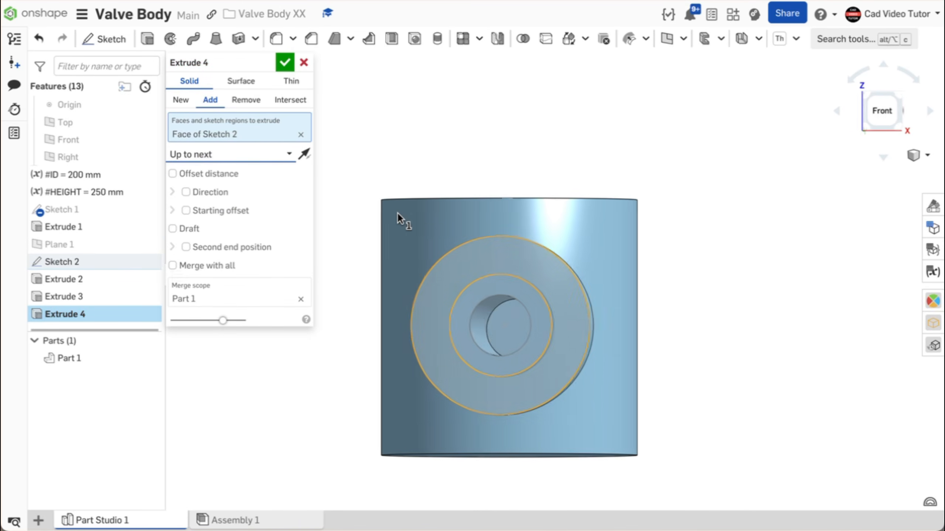
key("shift+7")
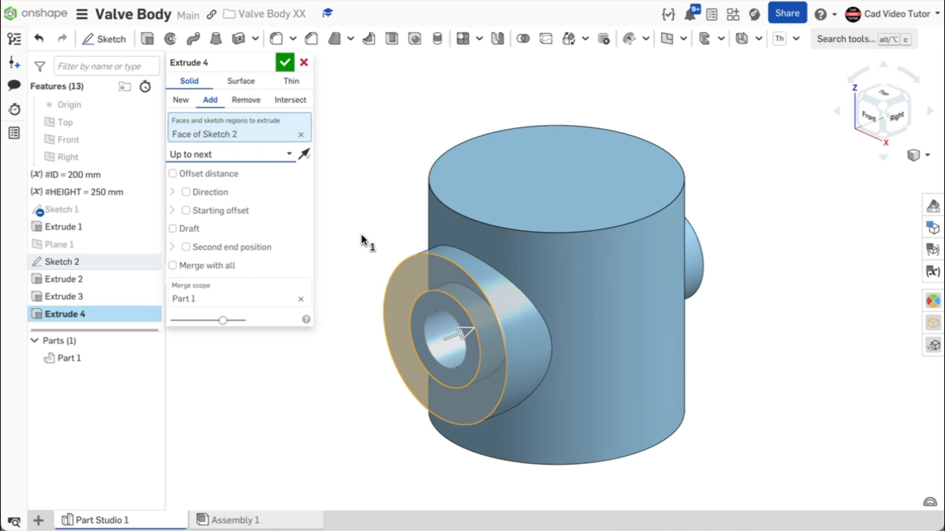
left_click(285, 65)
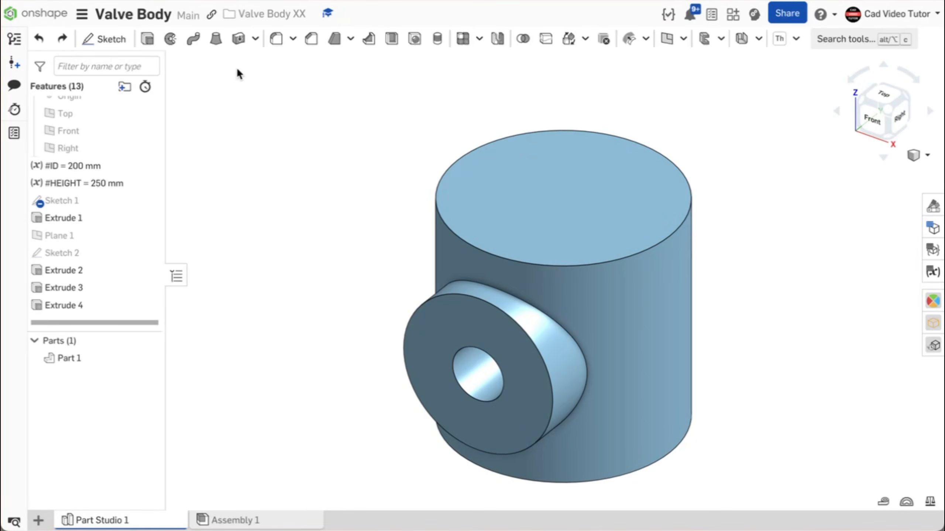
Step: Cut Sketch 2's middle ring region 25 mm deep into the flange face with a Remove extrusion, then view the front
left_click(147, 39)
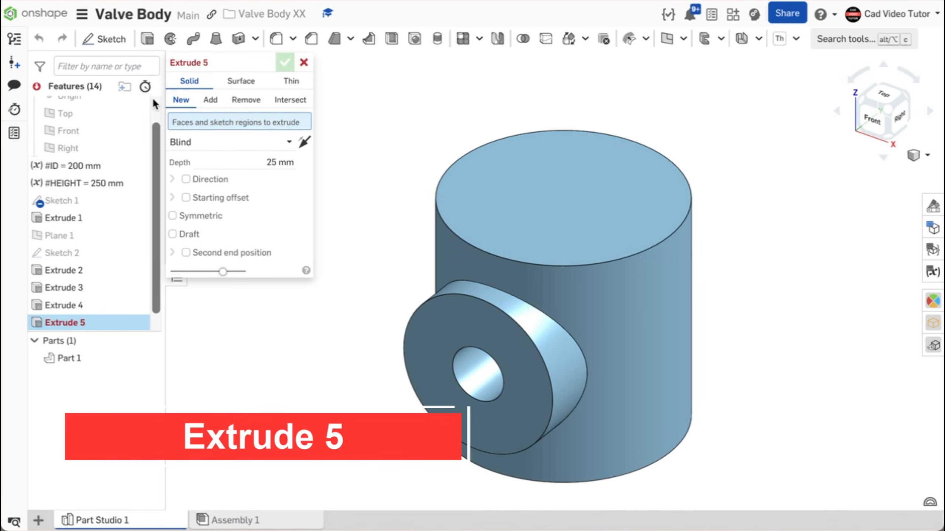
left_click(246, 100)
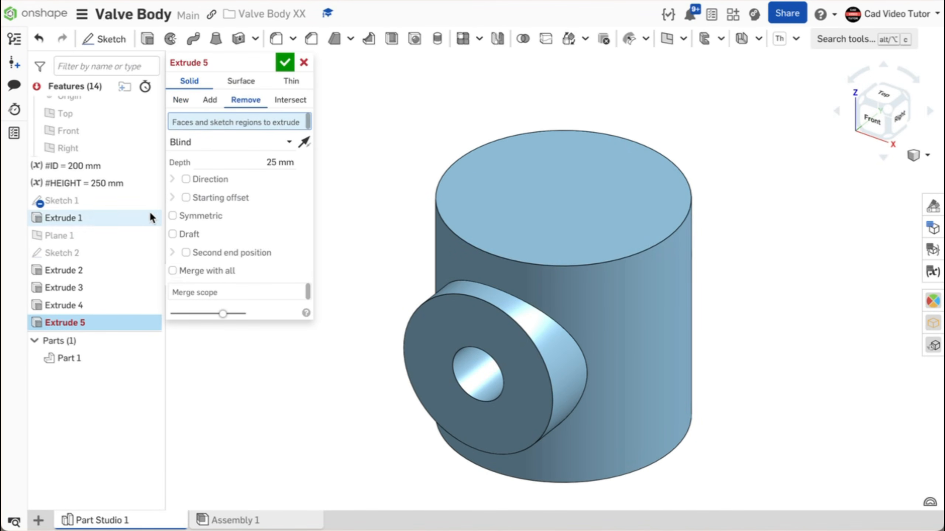
left_click(147, 254)
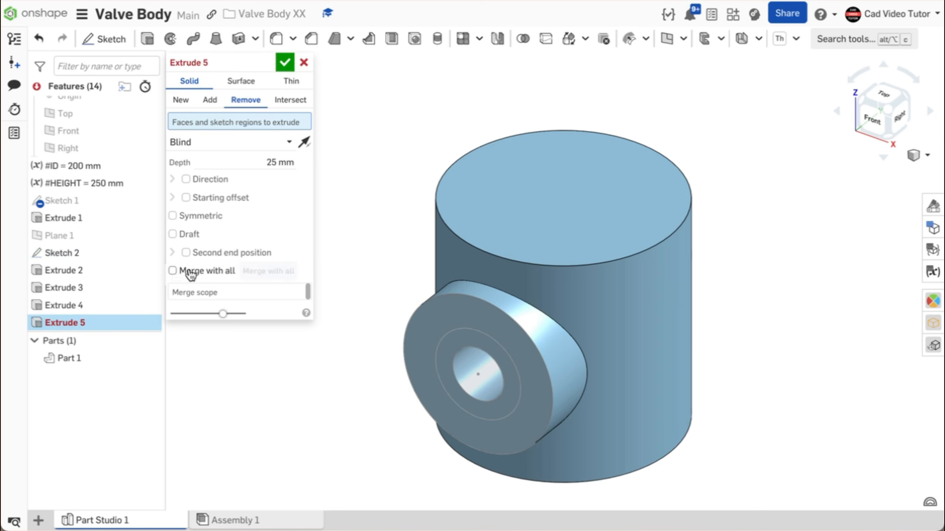
left_click(461, 337)
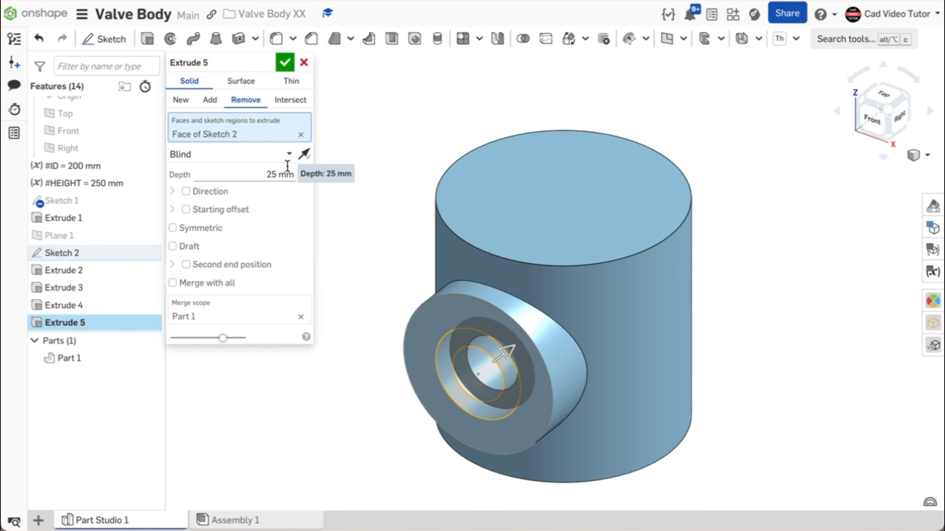
left_click(264, 173)
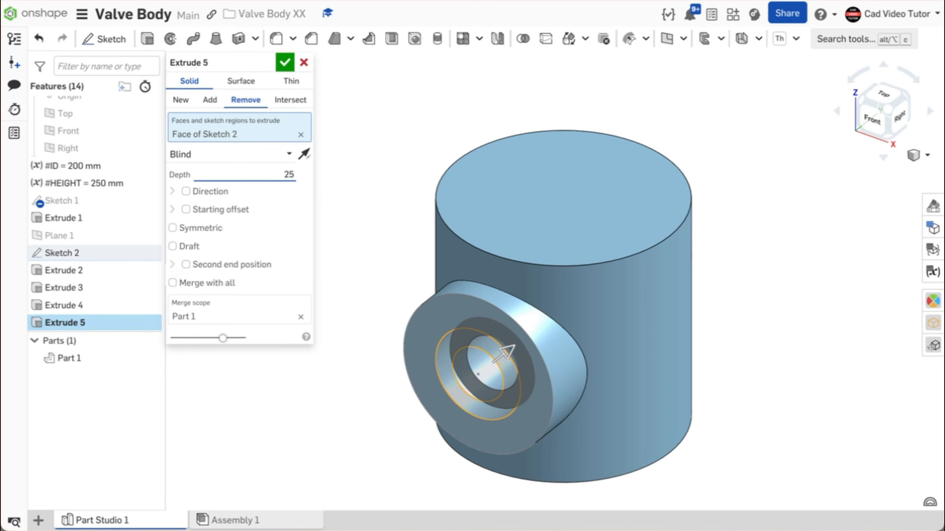
left_click(284, 62)
key("shift+1")
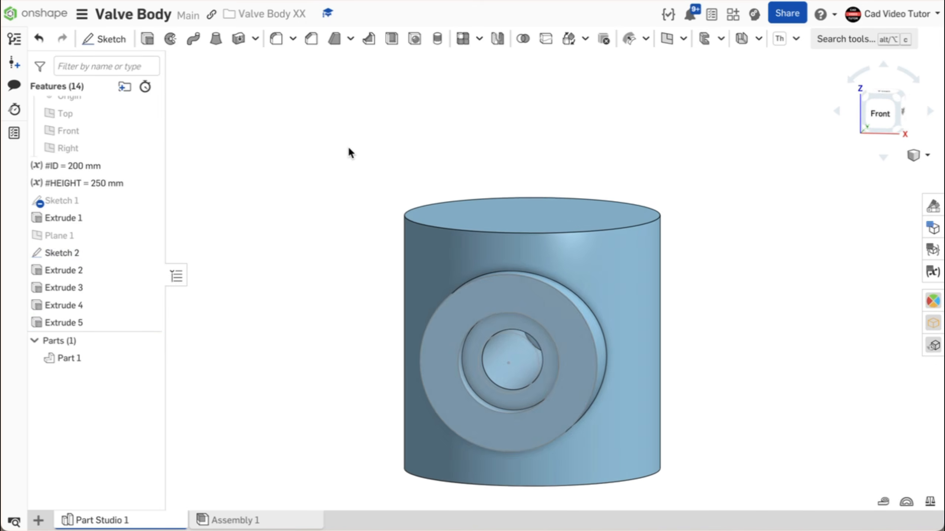
Step: Start a Remove extrusion using Sketch 1's inner circle region, showing Sketch 1 and hiding Part 1 to select it
key("shift+7")
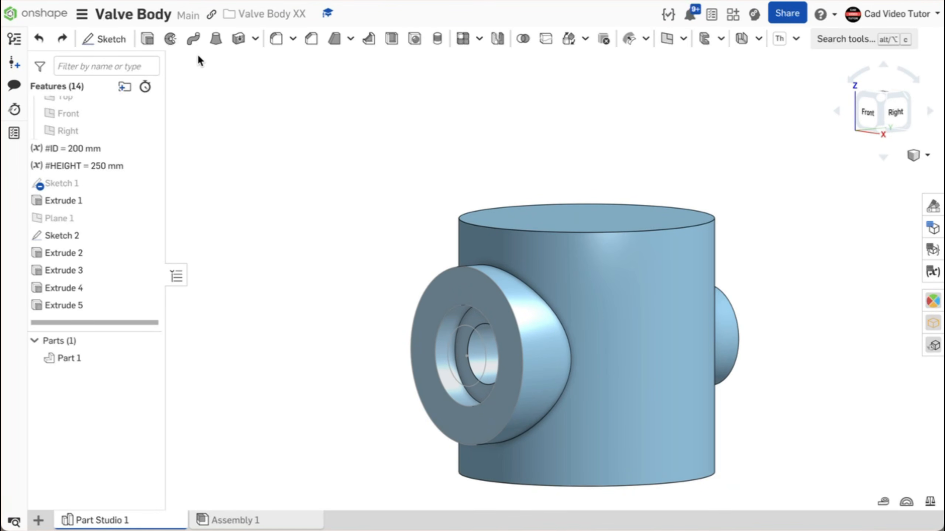
left_click(147, 38)
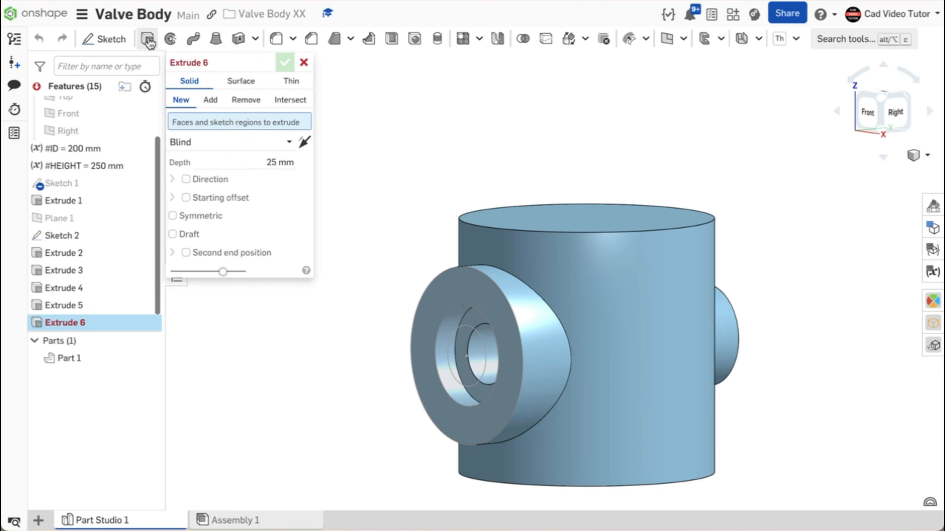
left_click(246, 100)
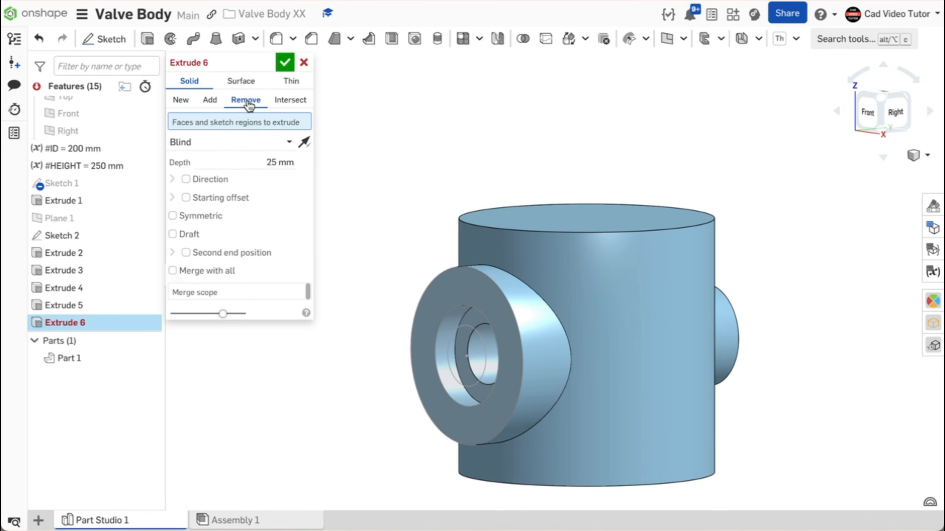
left_click(148, 183)
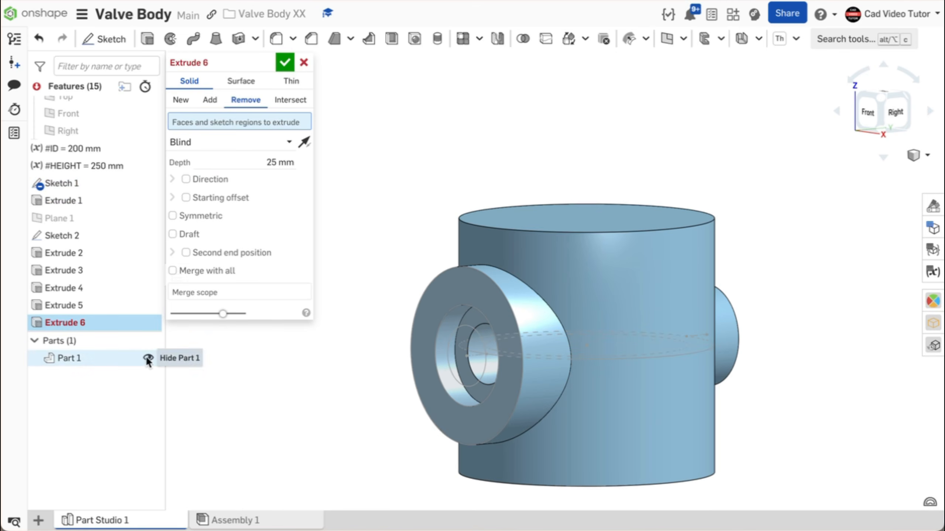
left_click(147, 358)
right_click_drag(544, 202, 549, 219)
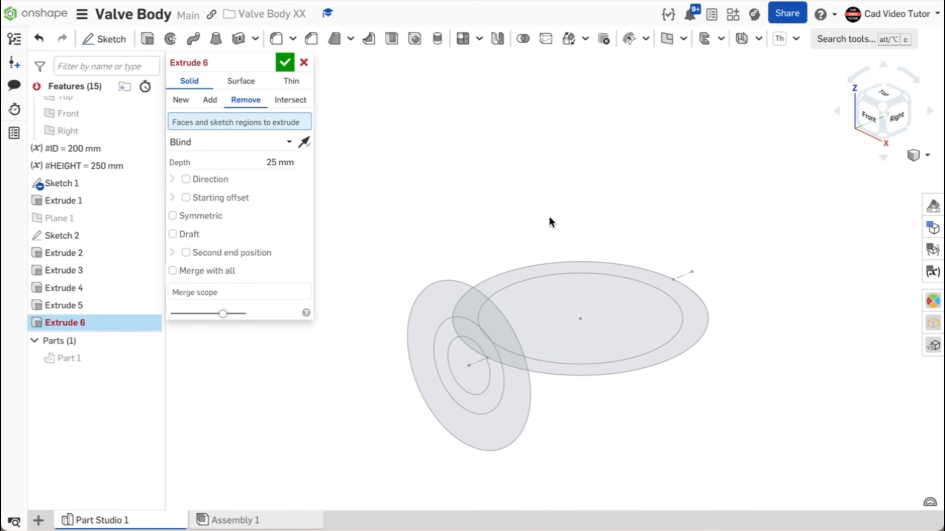
left_click(536, 297)
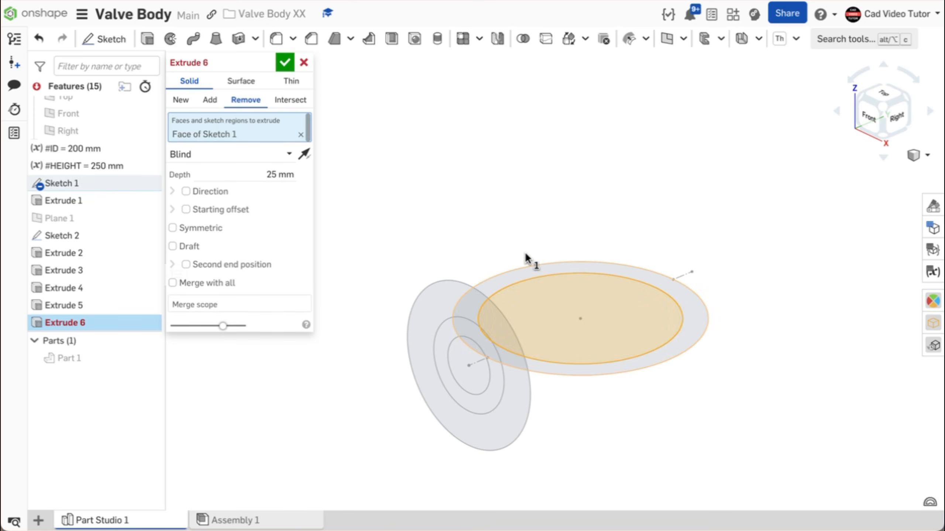
Step: Cut the bore symmetrically through all, with Part 1 shown again and set as the merge scope
left_click(246, 154)
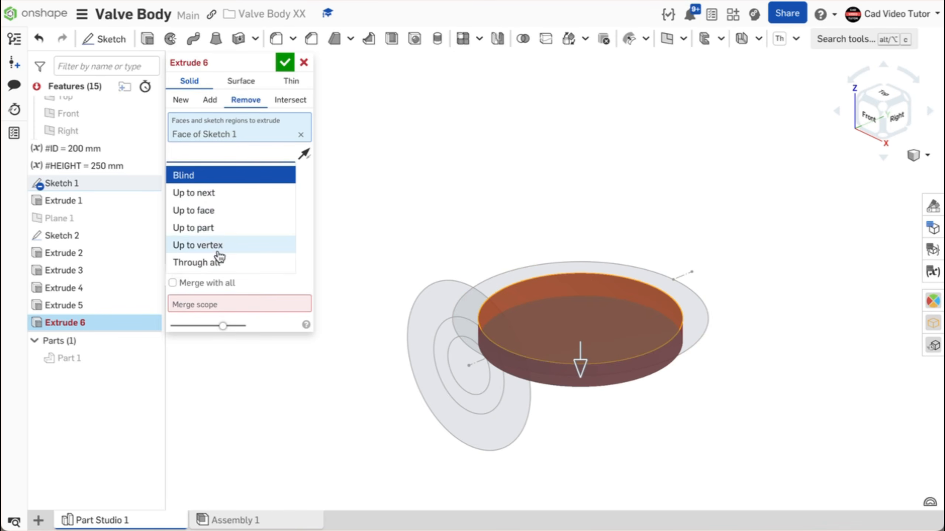
left_click(226, 266)
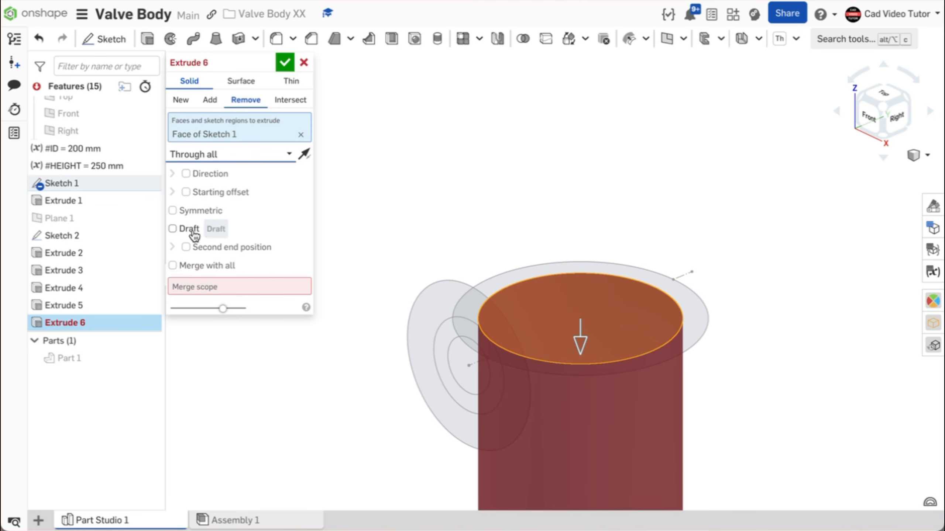
left_click(179, 214)
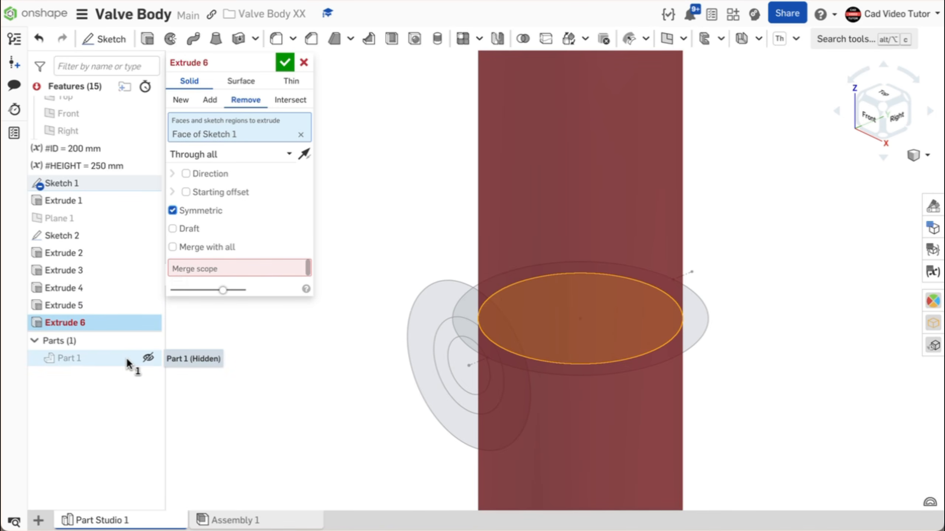
left_click(148, 358)
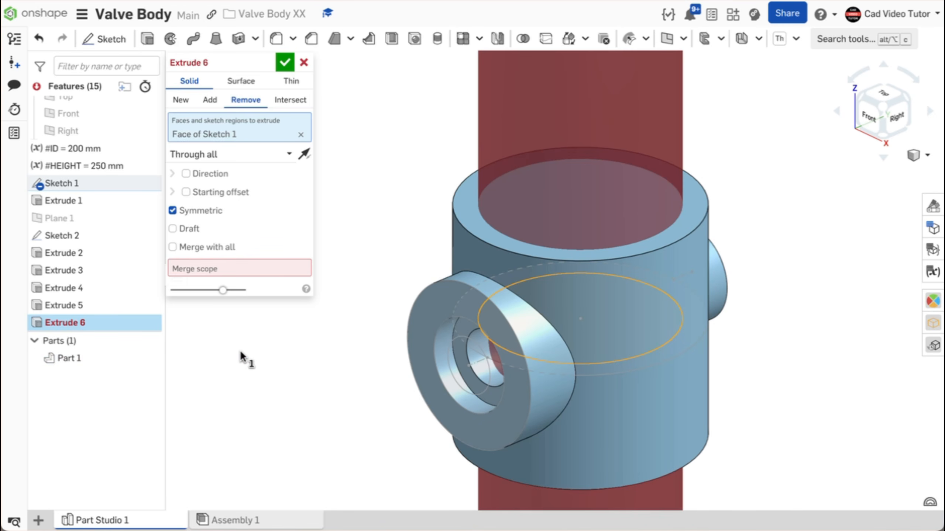
left_click(242, 267)
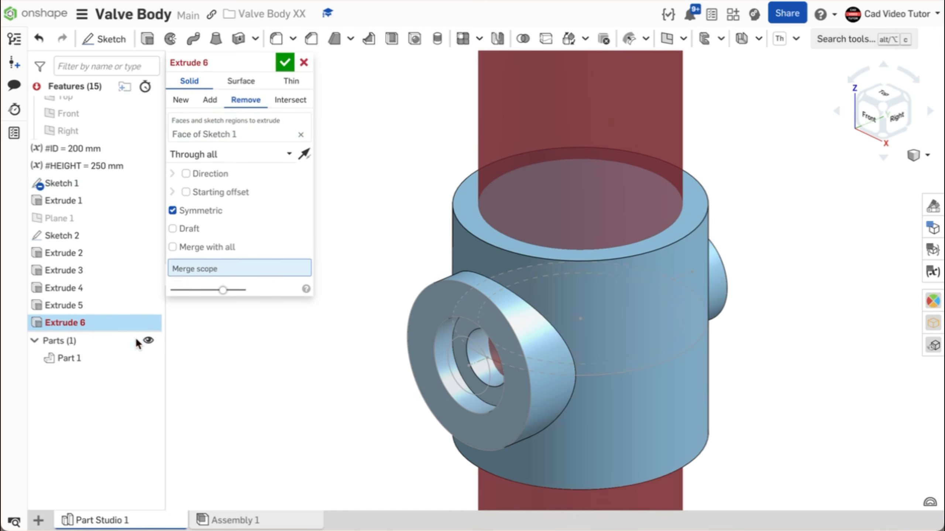
left_click(107, 356)
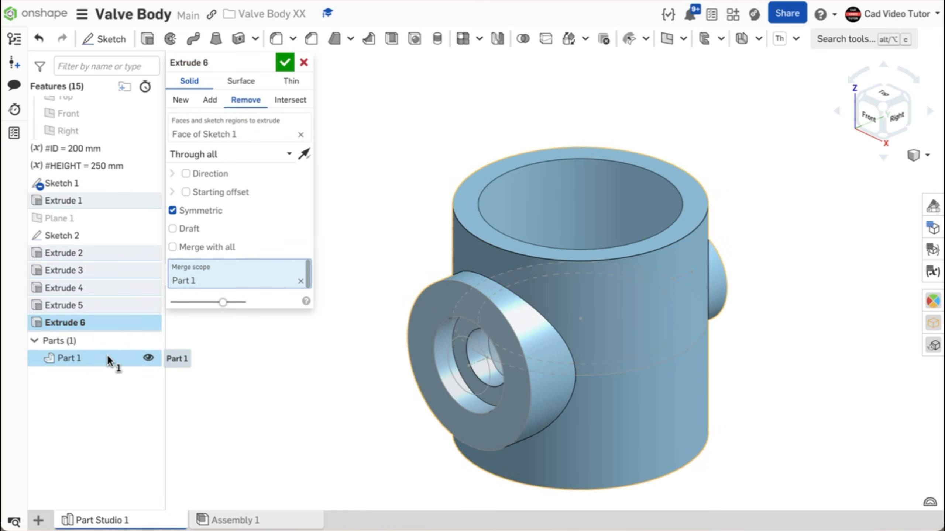
left_click(284, 62)
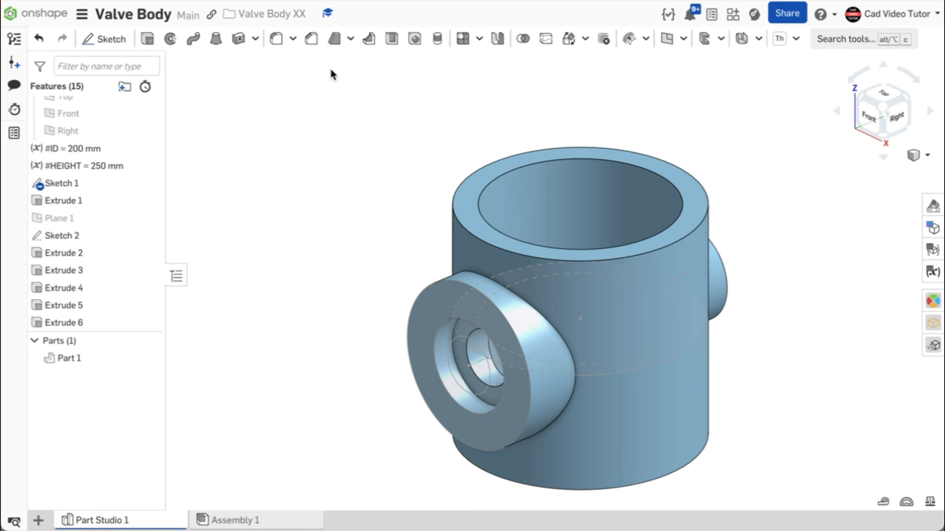
mouse_move(338, 84)
right_mouse_down()
mouse_move(340, 126)
mouse_move(337, 94)
right_mouse_up()
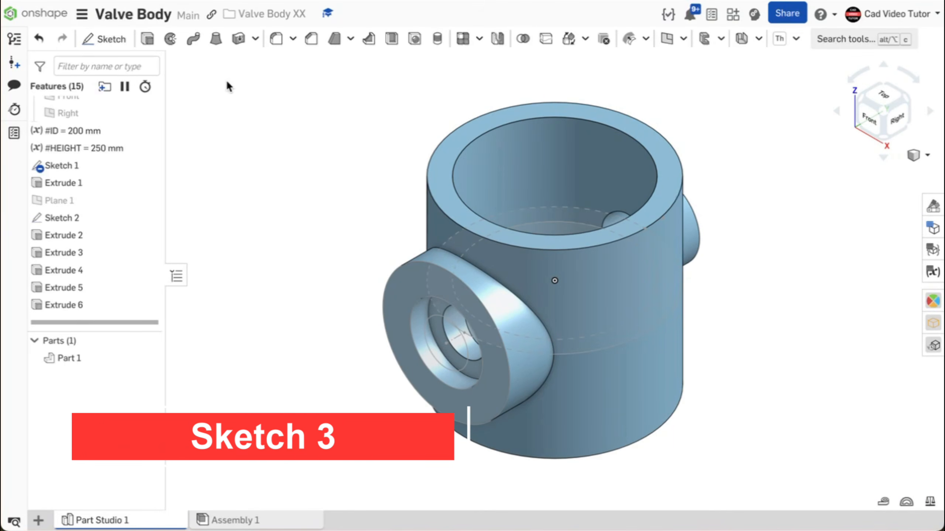
Step: Start a sketch on the cylinder's top ring face and draw a 60 mm vertical construction line outward from the bore edge, aligned with its centre
left_click(119, 44)
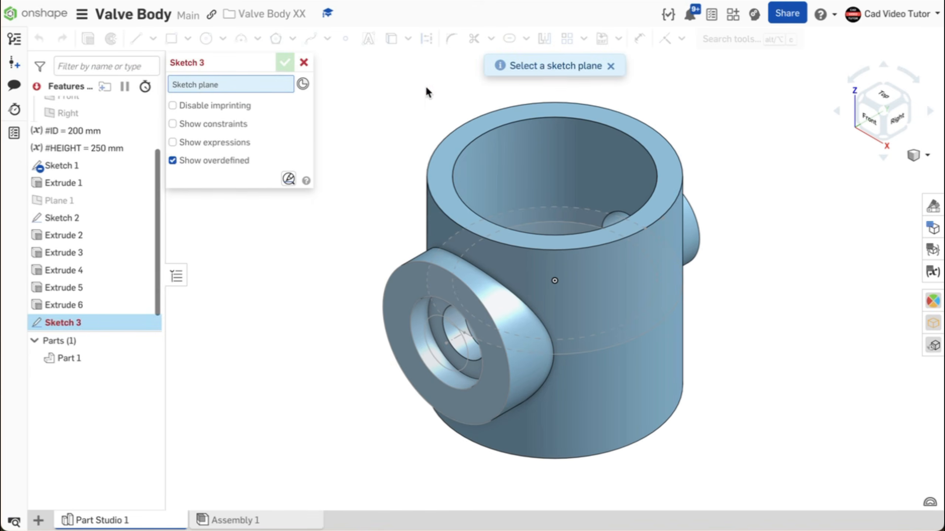
left_click(506, 117)
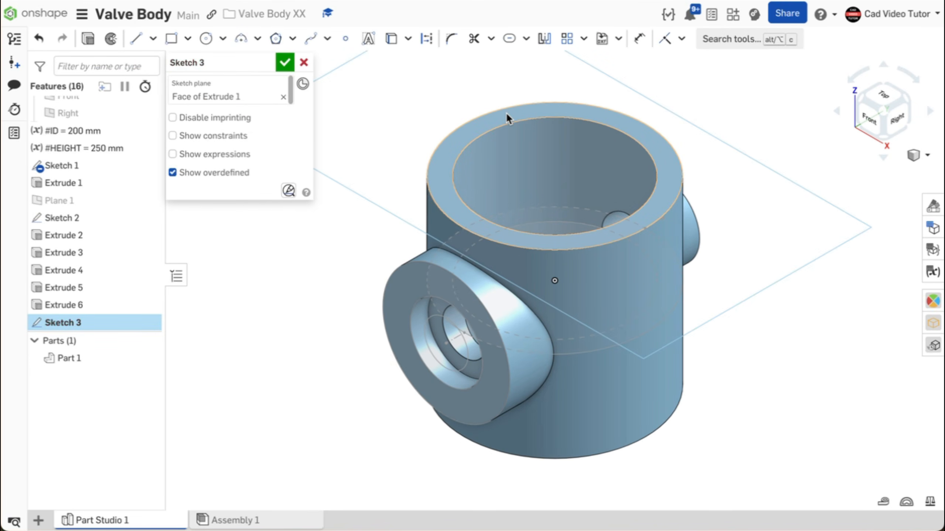
key("n")
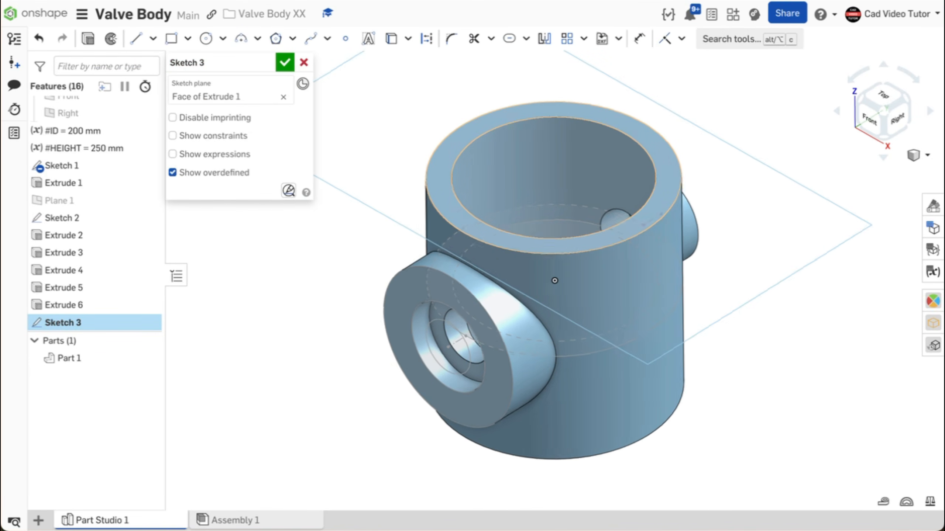
left_click(138, 38)
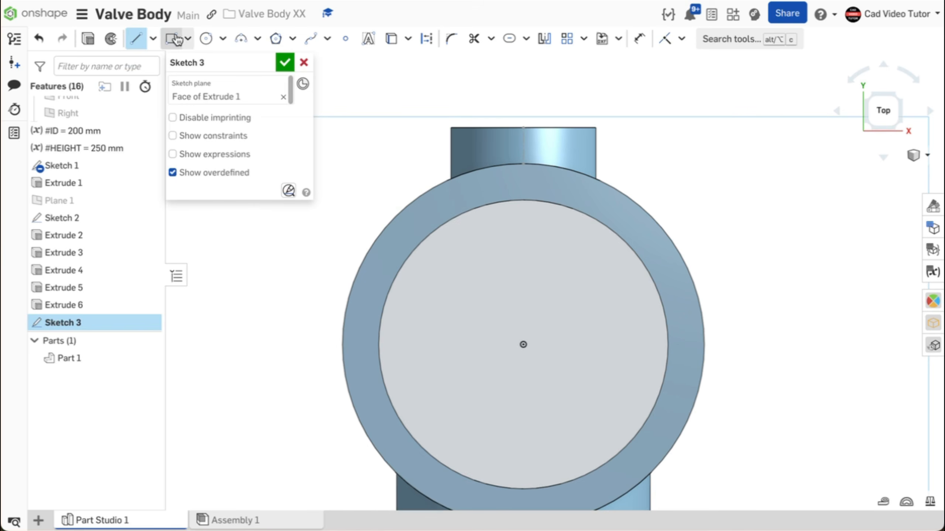
left_click(426, 38)
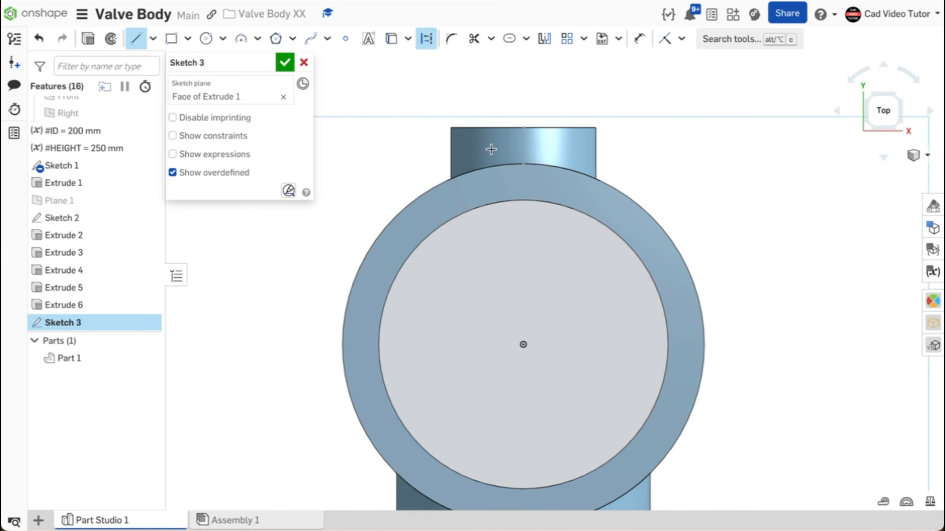
left_click(522, 344)
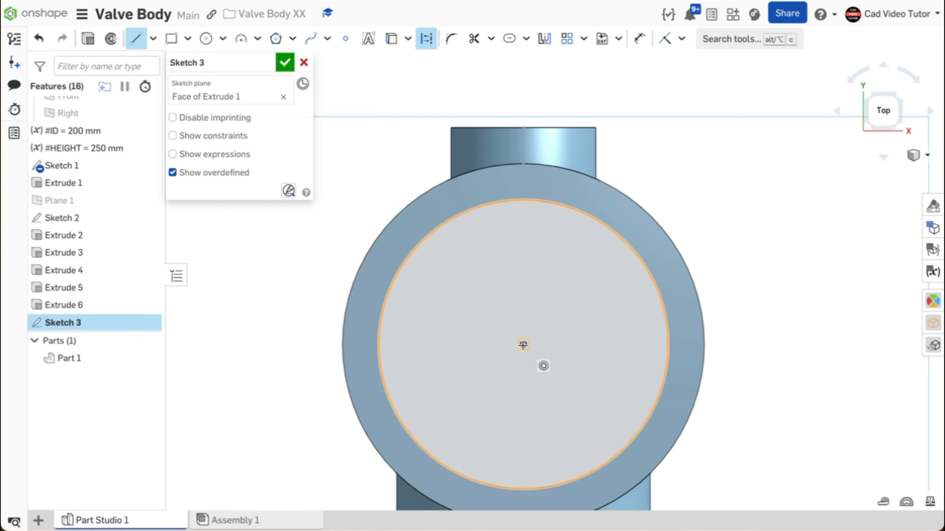
left_click(522, 200)
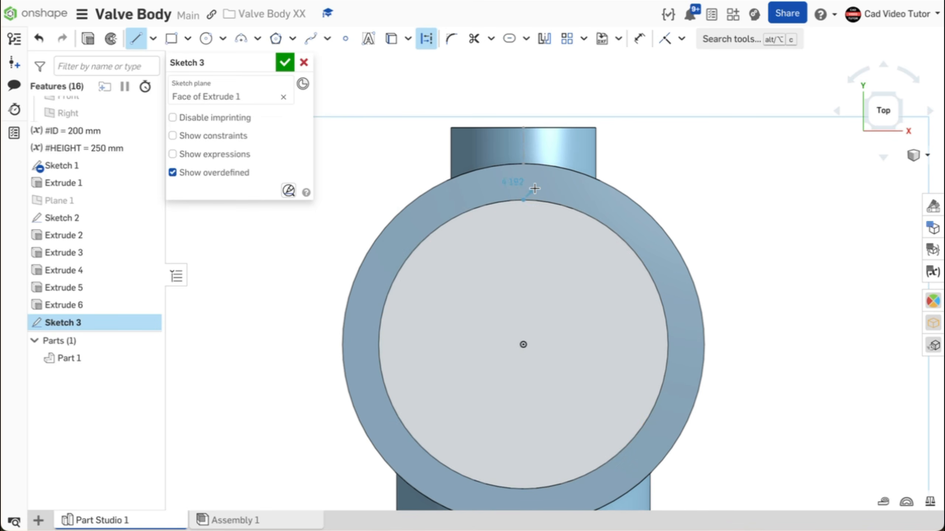
left_click(525, 98)
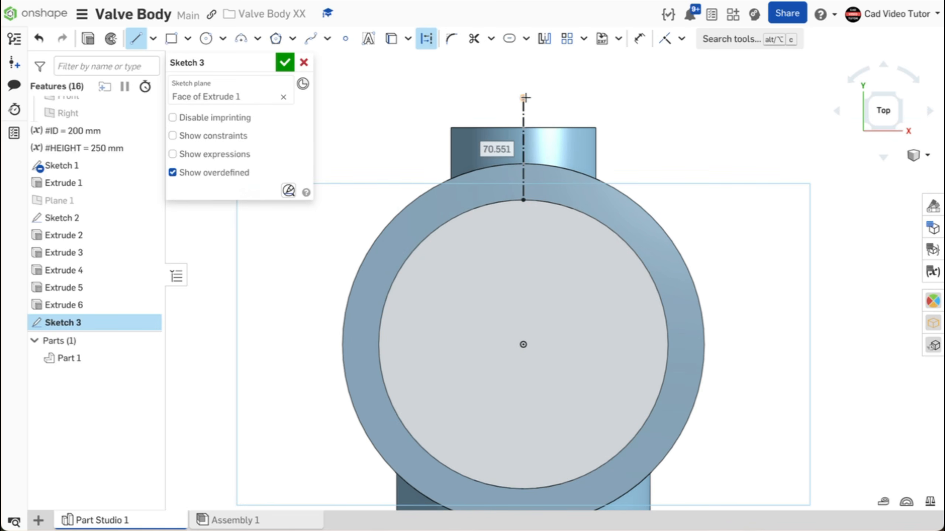
type("60")
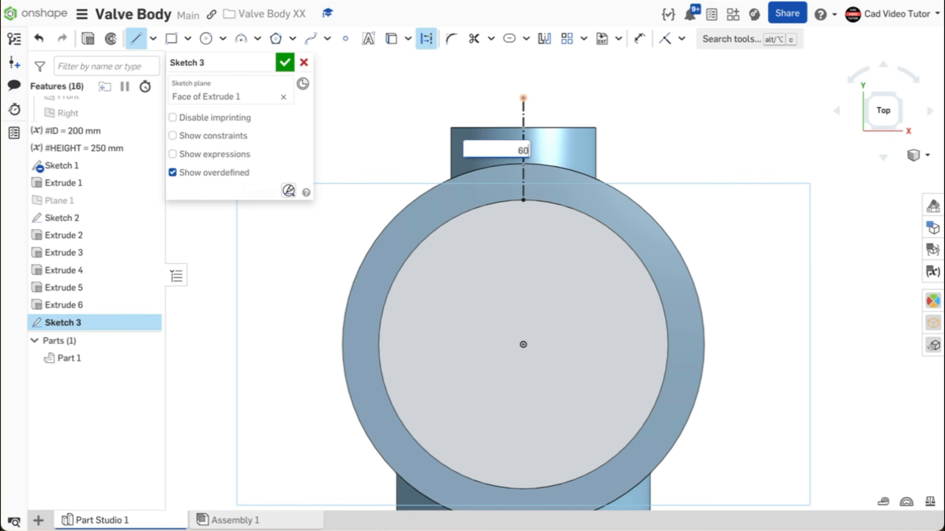
key("Return")
Step: Create a slot around the construction line with a 60 mm diameter
left_click(526, 38)
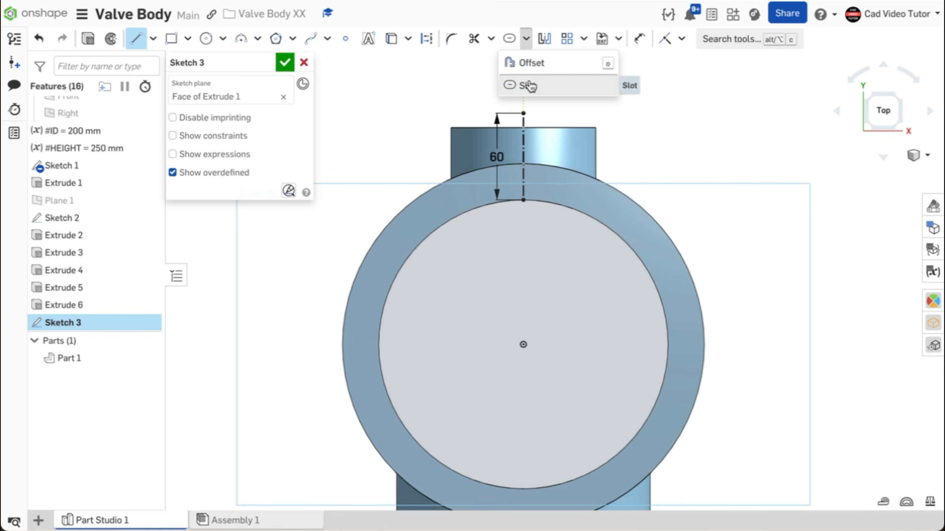
left_click(526, 84)
left_click(523, 125)
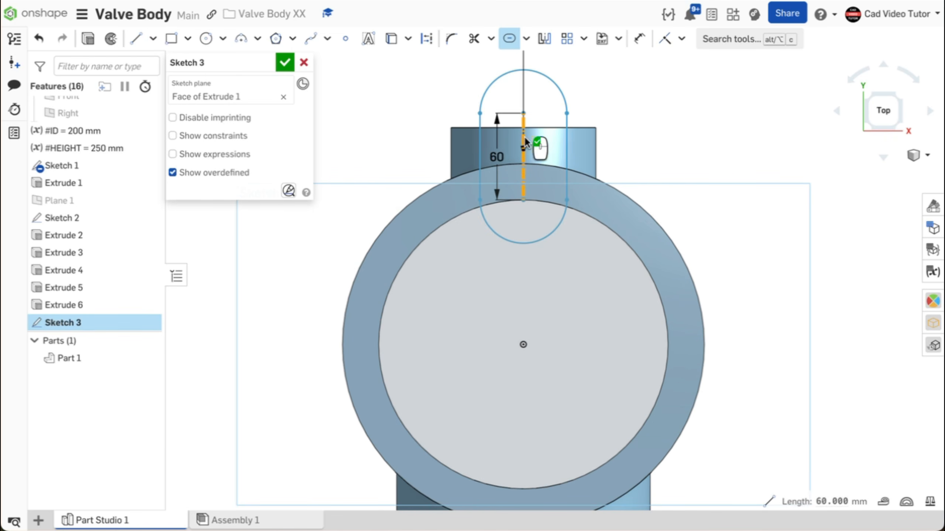
left_click(551, 135)
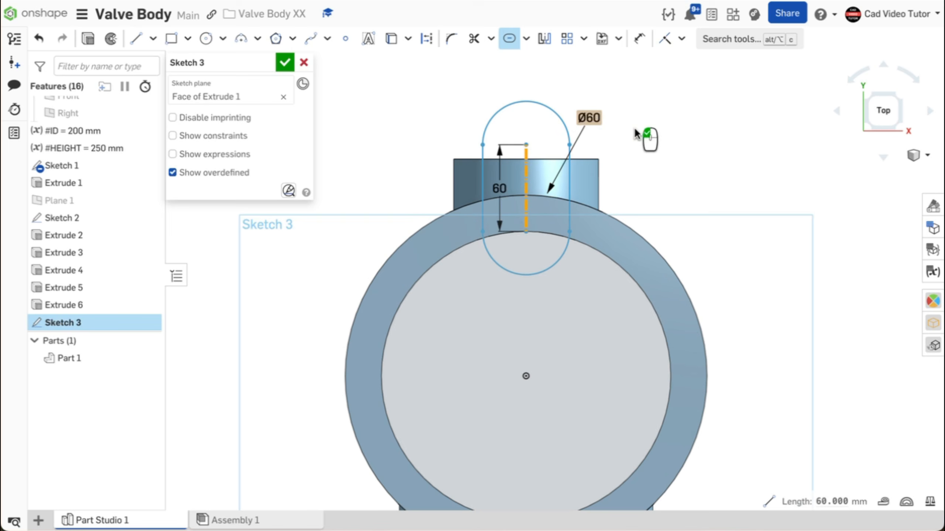
double_click(588, 117)
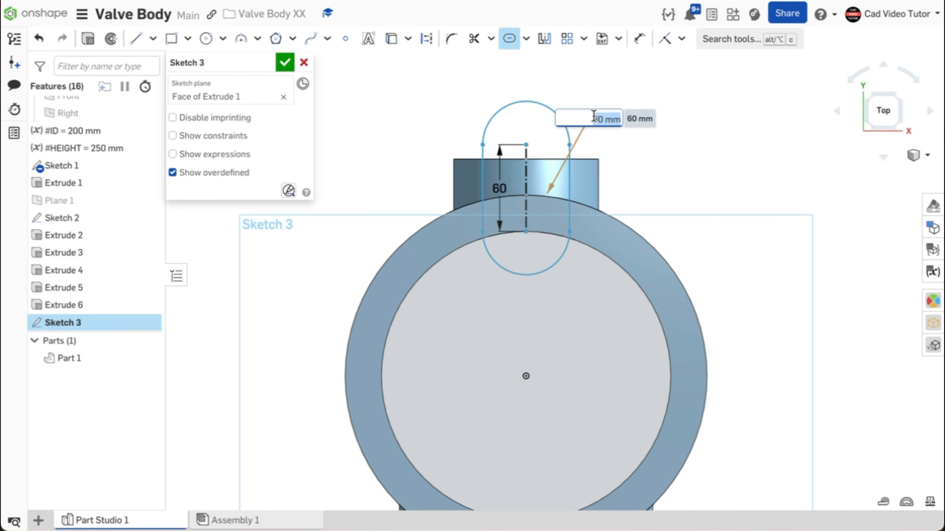
type("60")
key("Return")
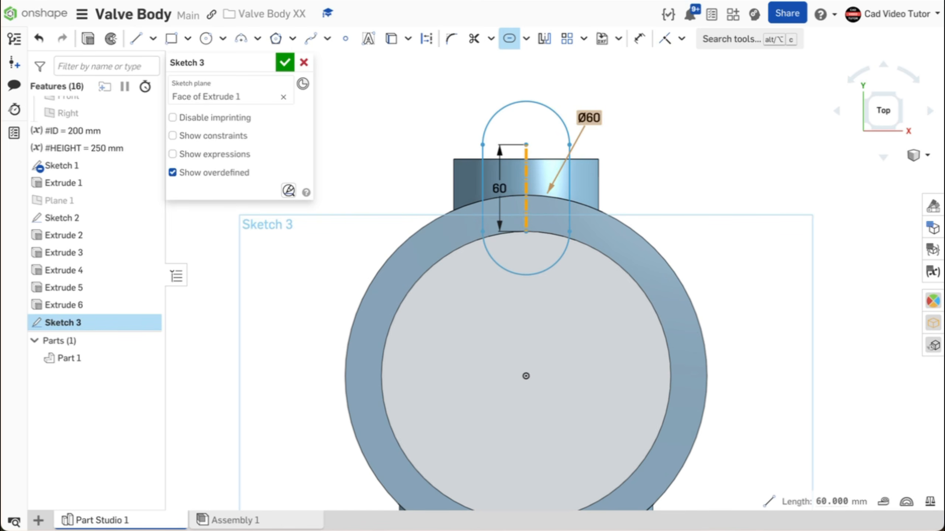
left_click(627, 122)
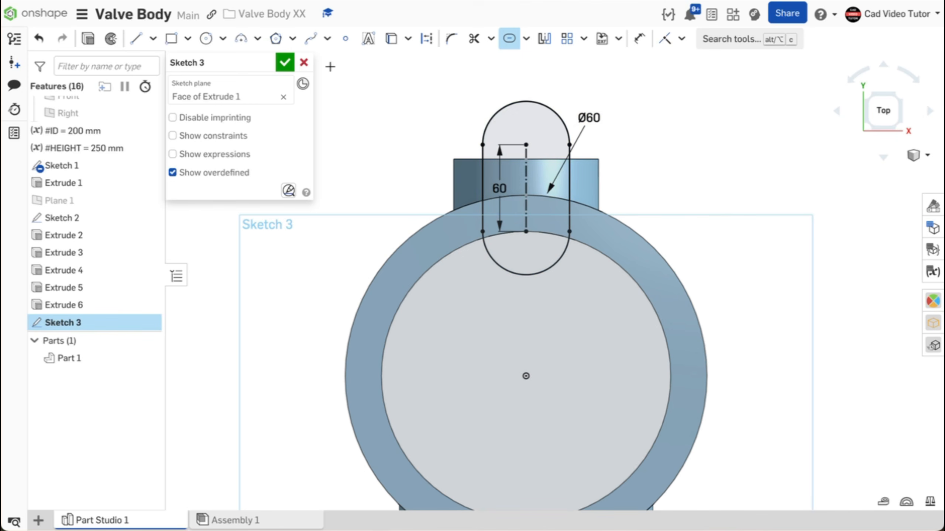
Step: Add a 25 mm diameter circle centred on the slot's outer end point, finish the sketch and show the isometric view
left_click(210, 40)
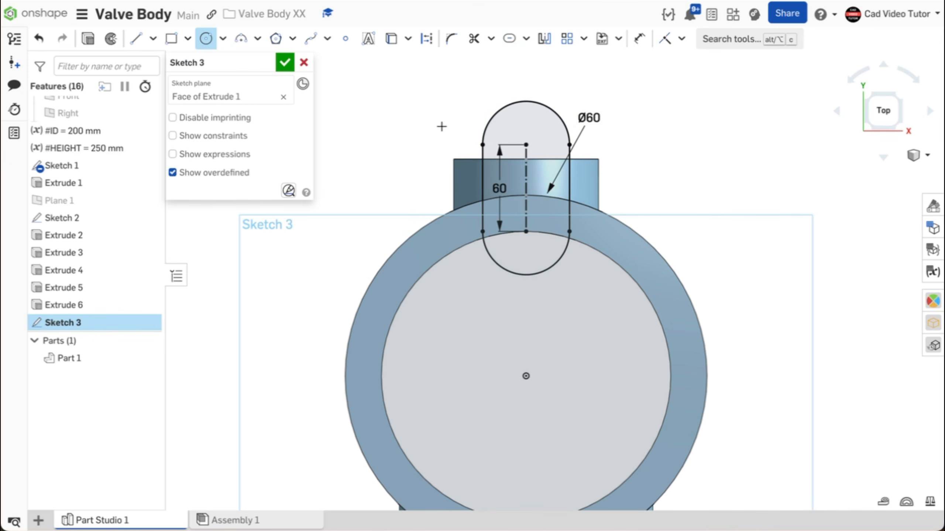
left_click(524, 145)
left_click(541, 131)
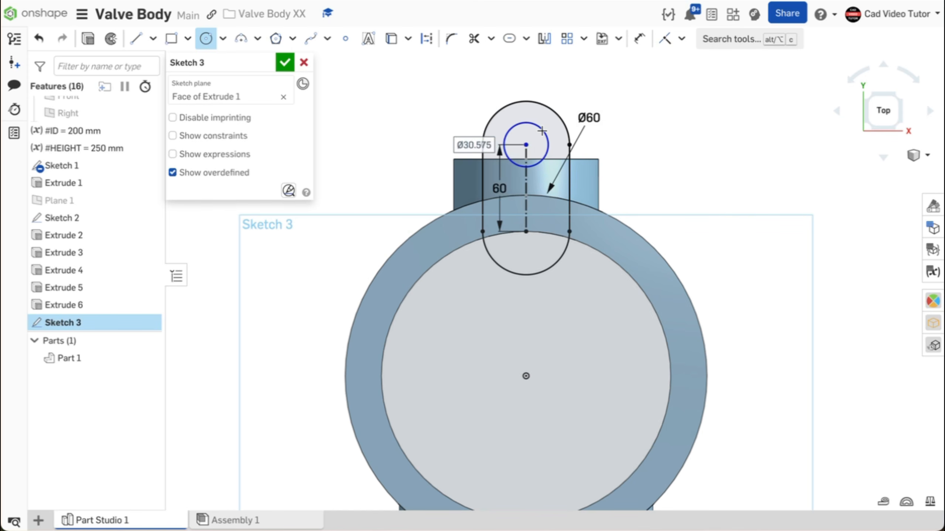
type("25")
key("Return")
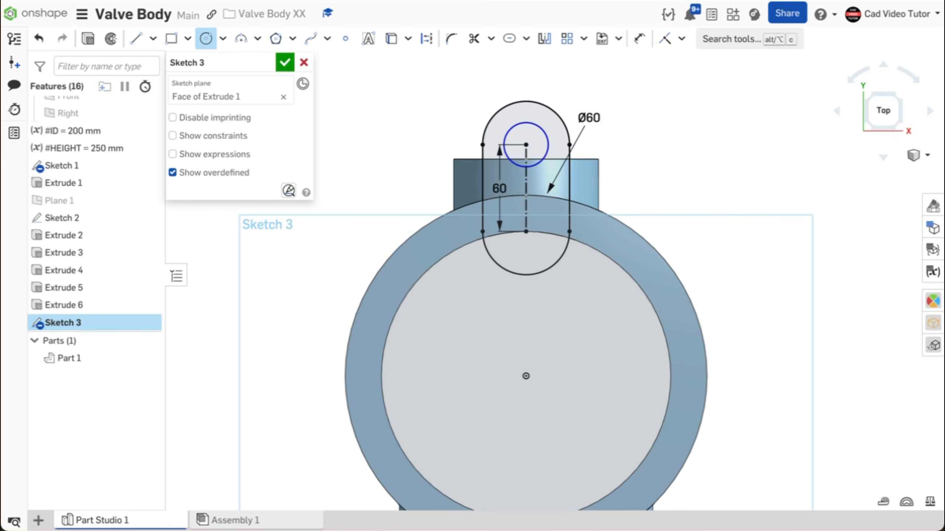
left_click(285, 62)
key("shift+7")
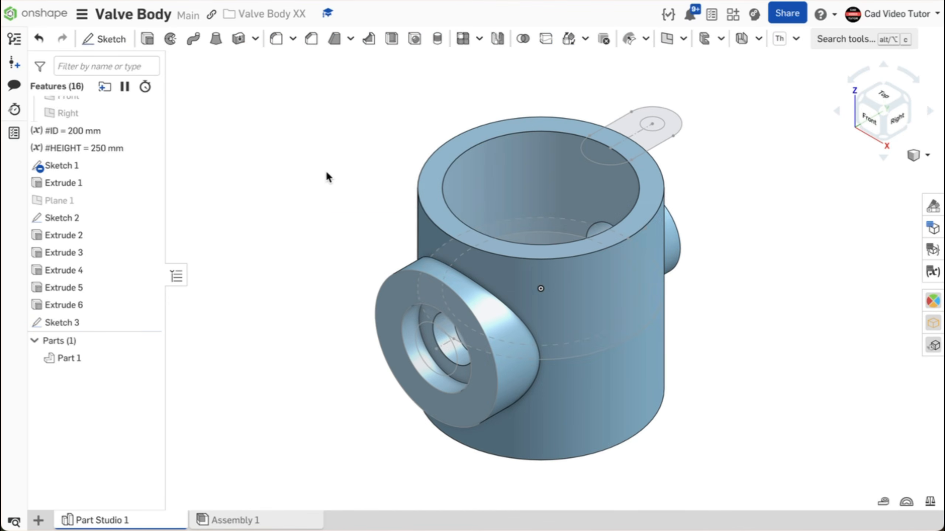
Step: Extrude the slot-shaped lug region around its hole 15 mm downward, adding it to Part 1, and return to the isometric view
left_click(147, 39)
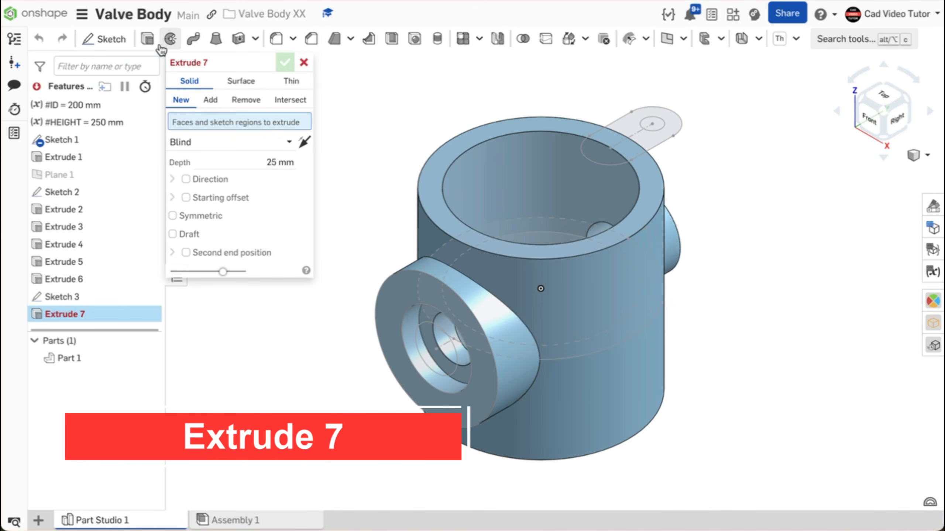
left_click(212, 100)
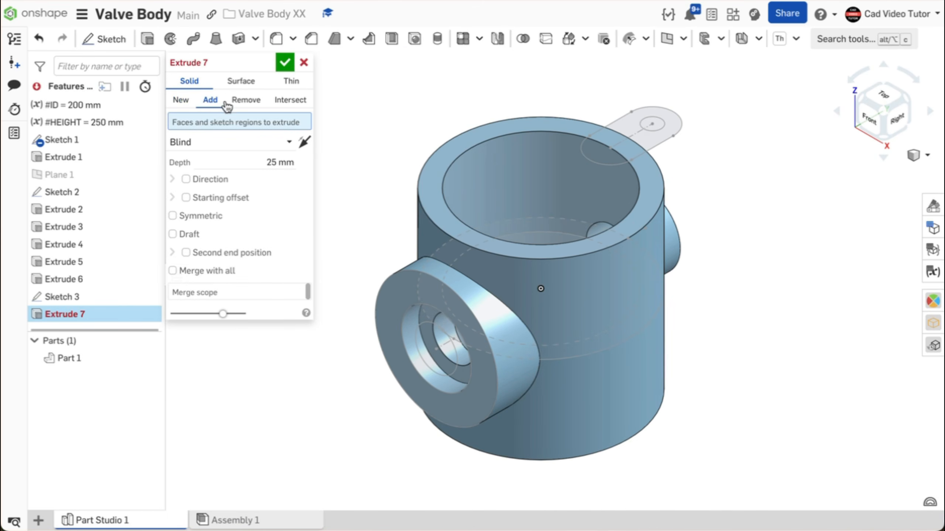
left_click(626, 120)
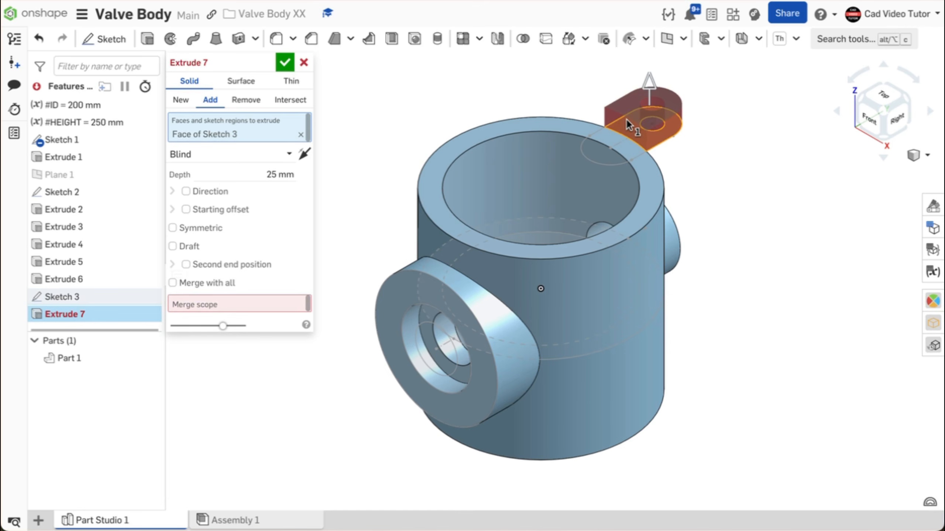
left_click(305, 156)
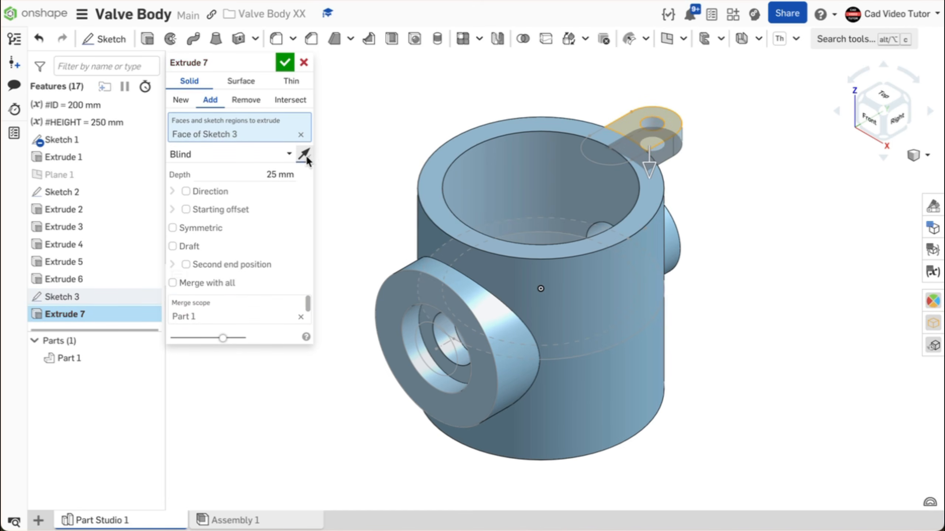
left_click(259, 173)
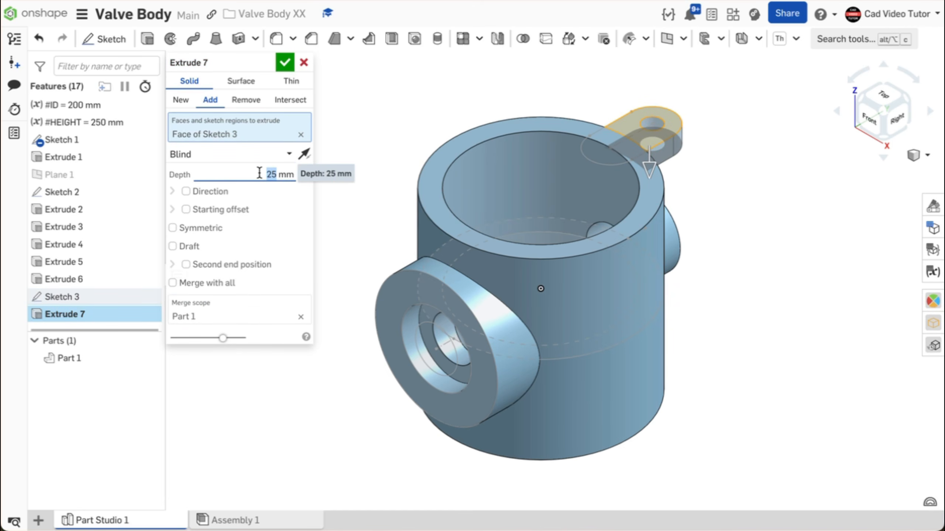
type("15")
key("Return")
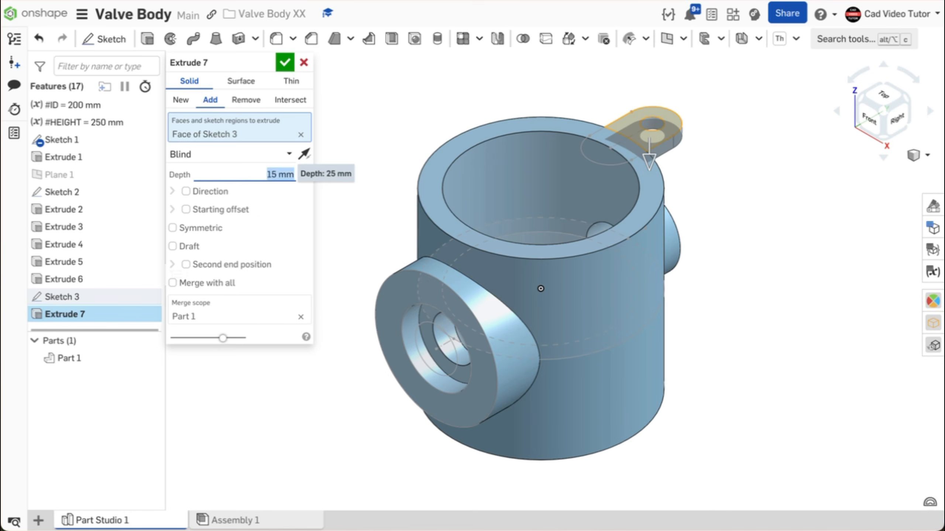
right_click_drag(719, 197, 673, 173)
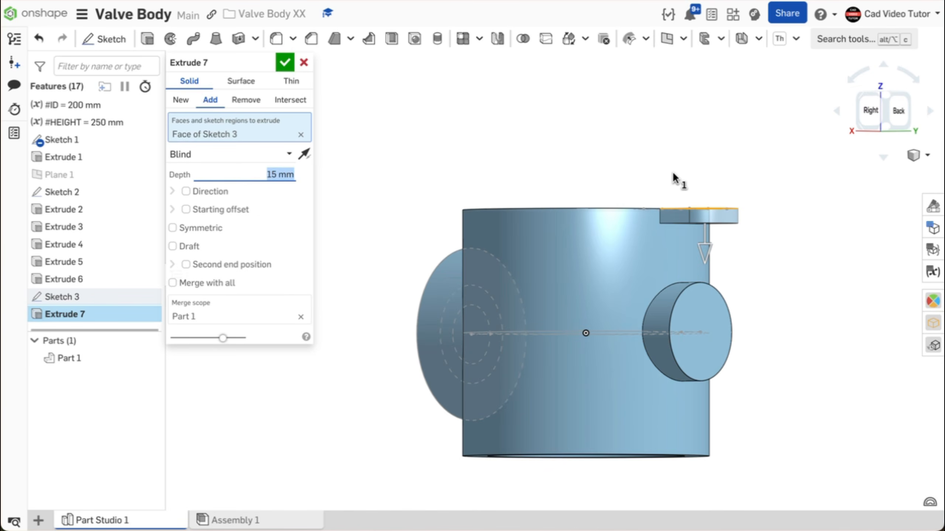
left_click(285, 62)
key("shift+7")
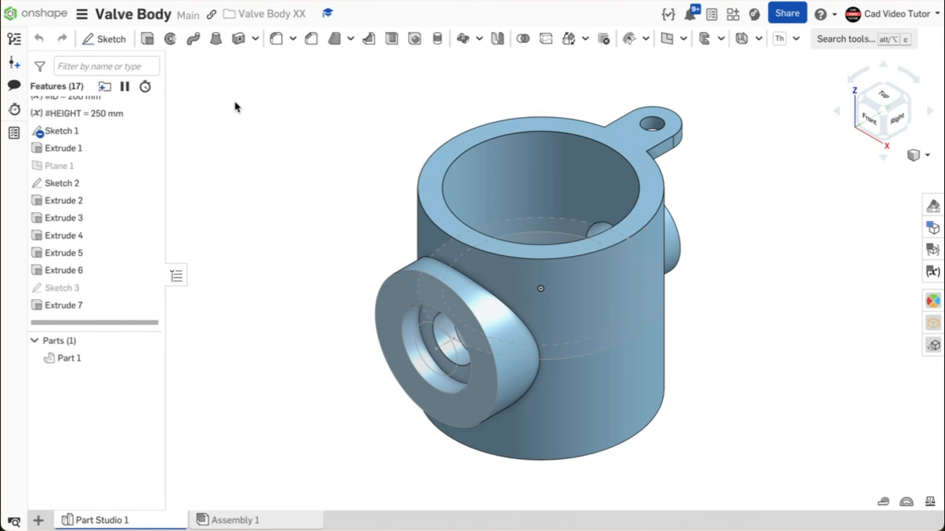
Step: Circular-pattern the lug extrude as a feature around the bore's axis with 3 equally spaced instances over 360 degrees, reapplying features
left_click(479, 38)
left_click(477, 84)
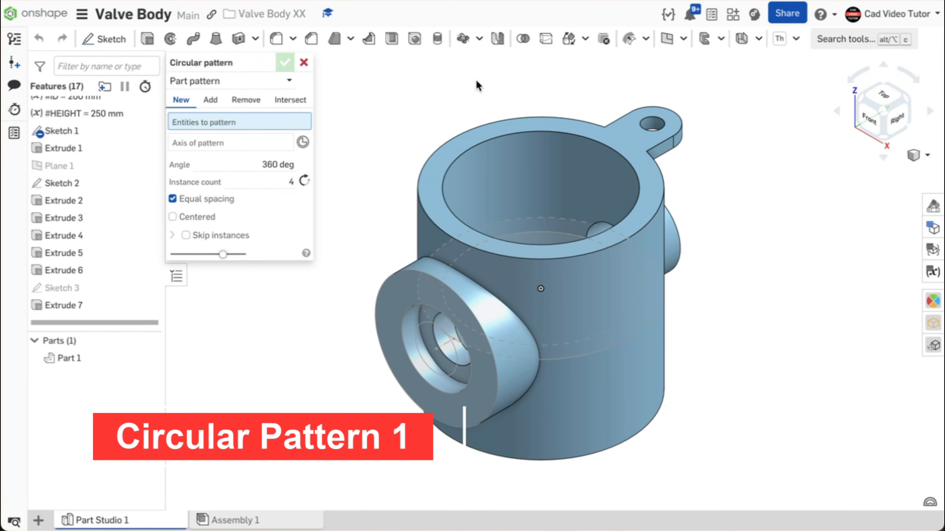
left_click(291, 81)
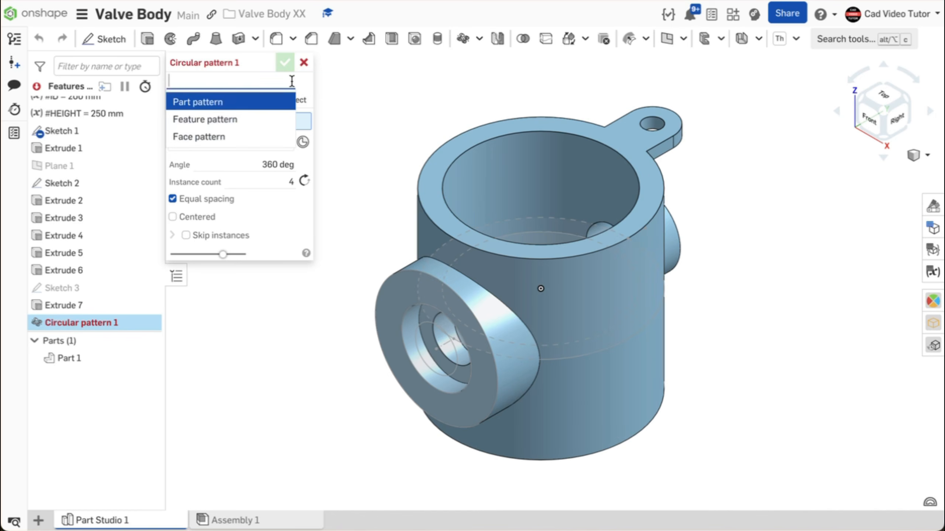
left_click(244, 119)
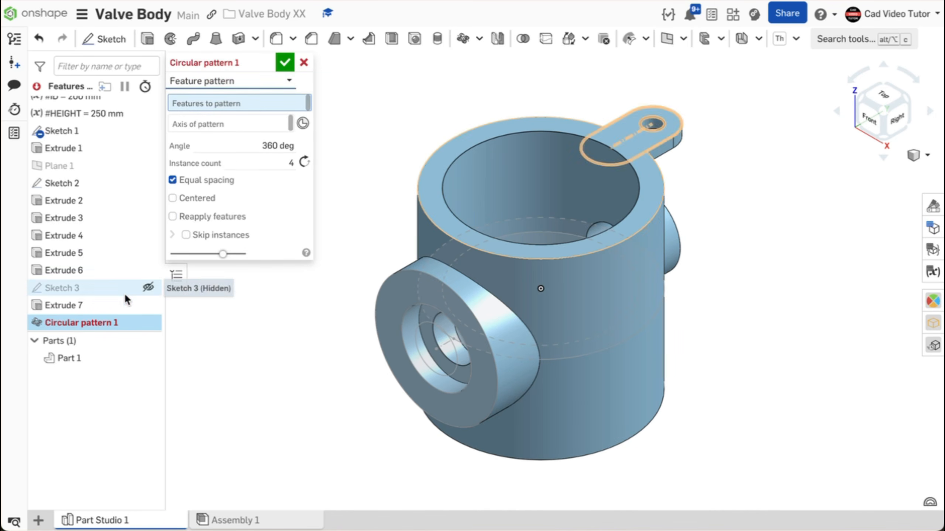
left_click(109, 304)
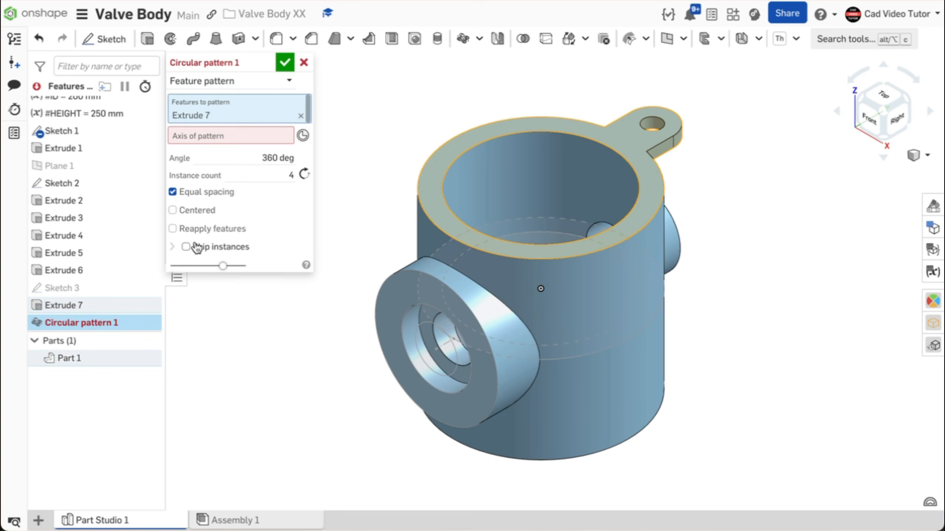
left_click(486, 157)
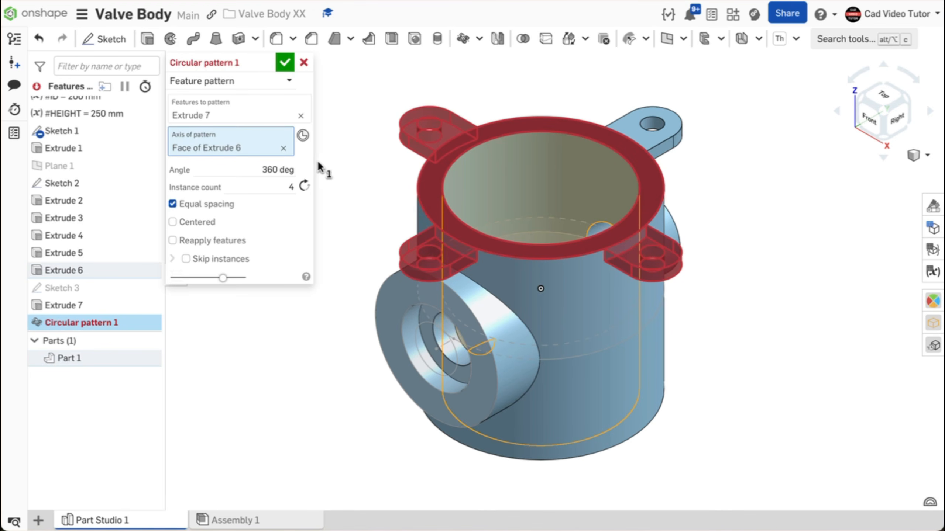
left_click(277, 188)
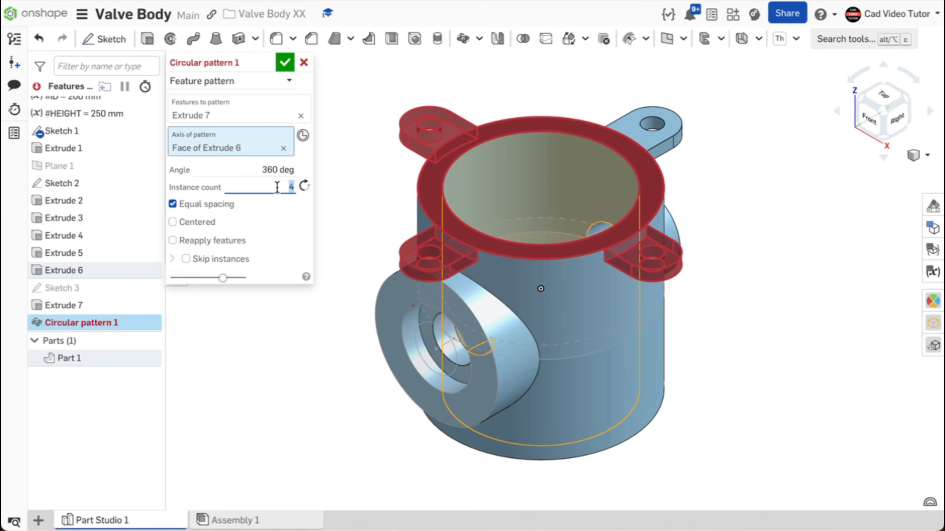
type("3")
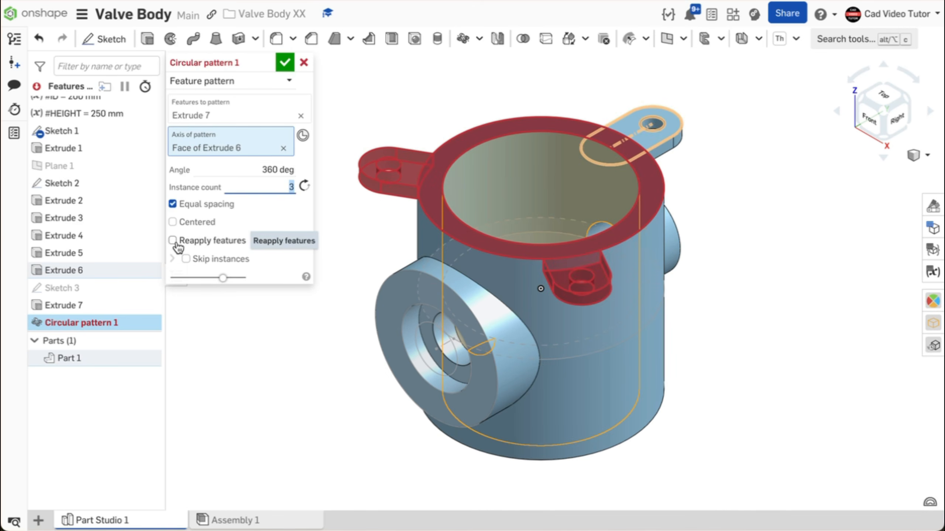
left_click(176, 242)
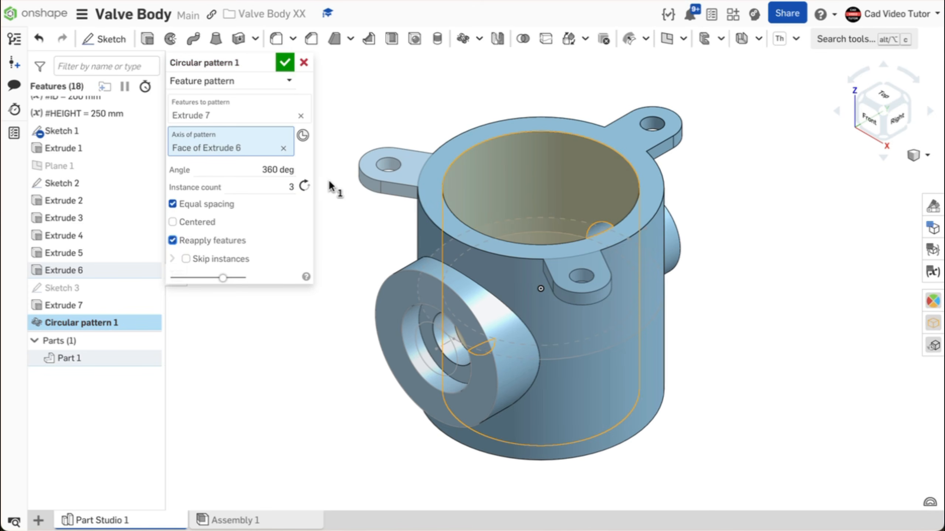
left_click(285, 62)
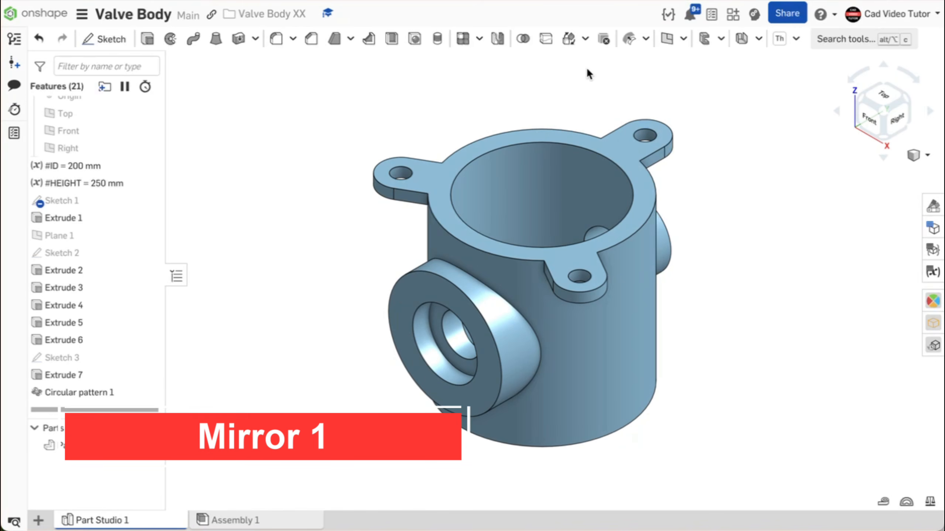
Step: Mirror the lug extrude and its circular pattern as features across the Top plane, with features reapplied
left_click(498, 40)
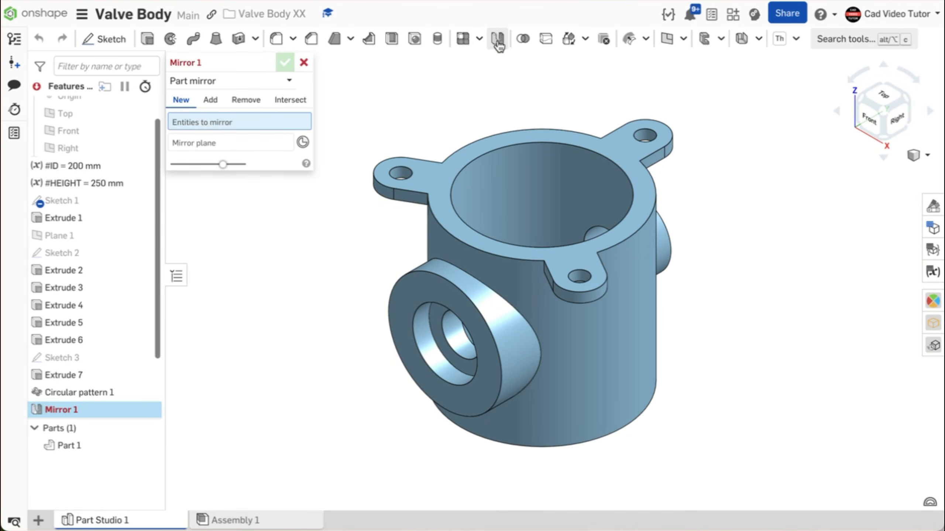
left_click(289, 83)
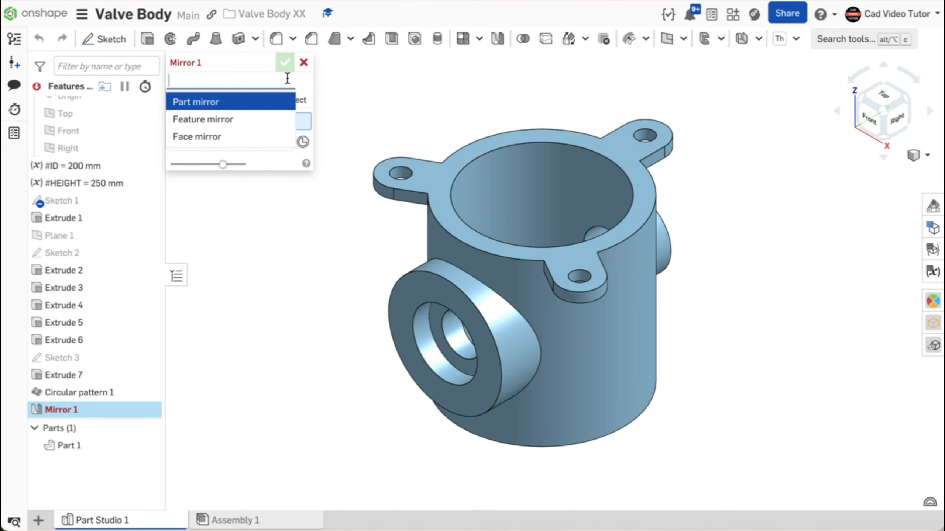
left_click(227, 117)
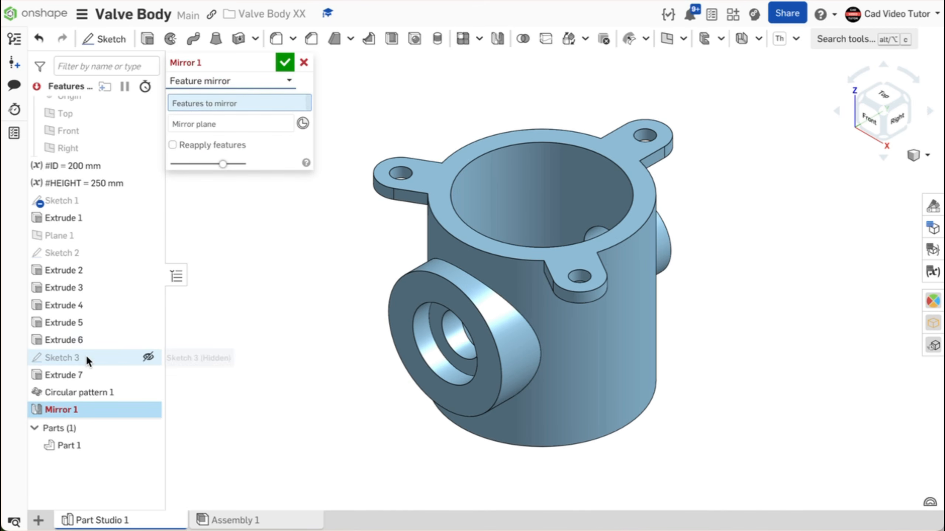
left_click(87, 374)
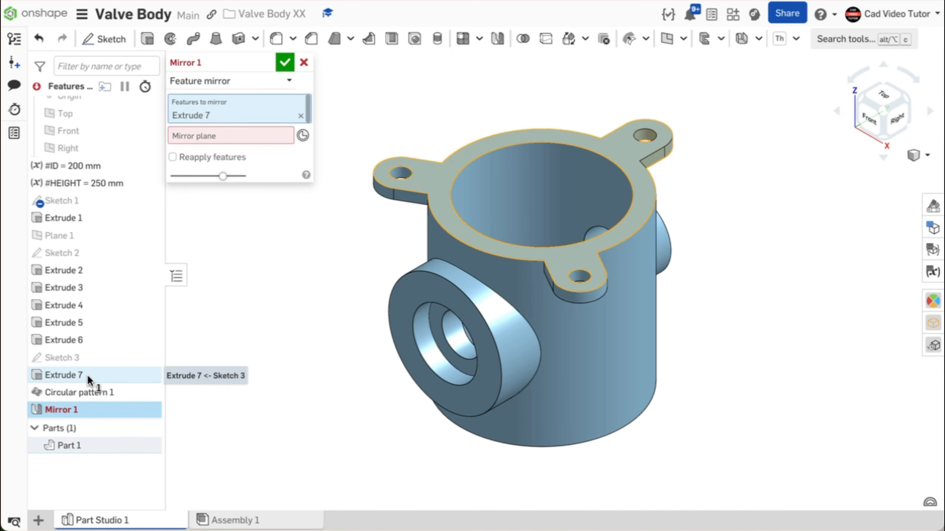
left_click(88, 391)
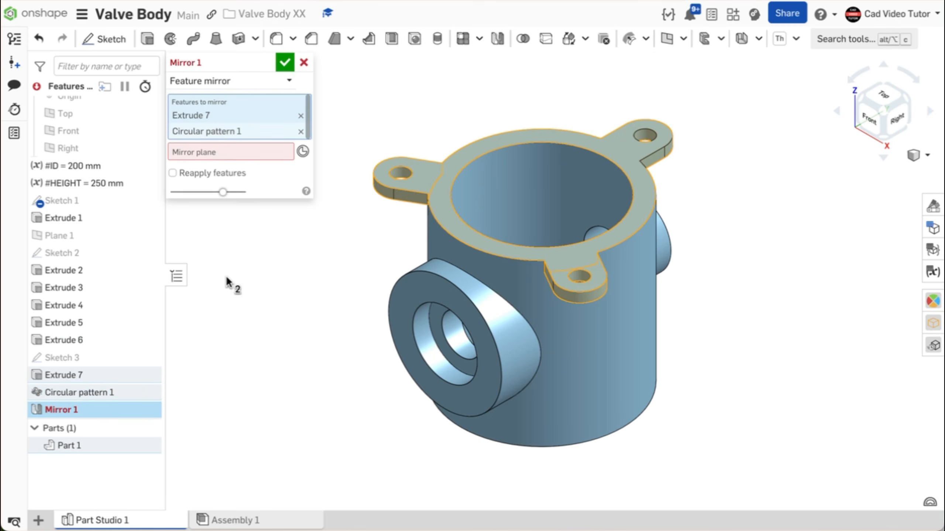
left_click(271, 150)
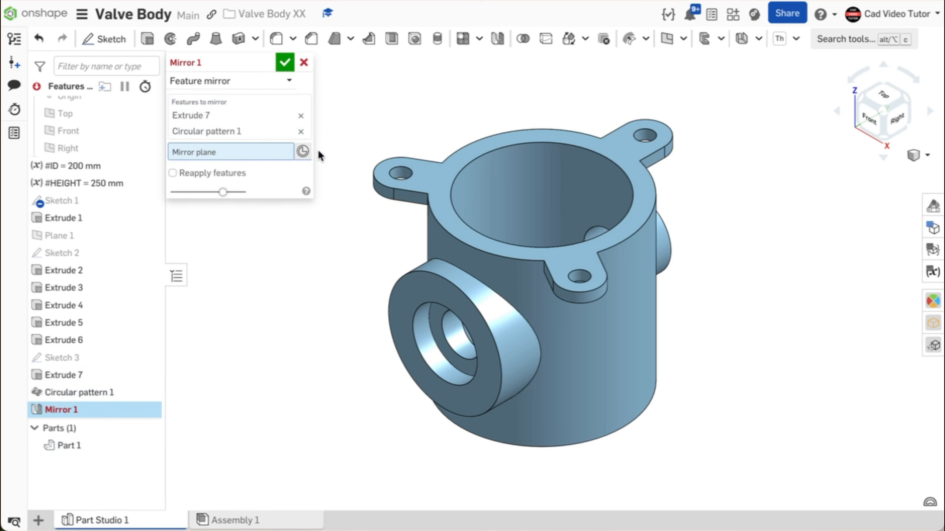
key("p")
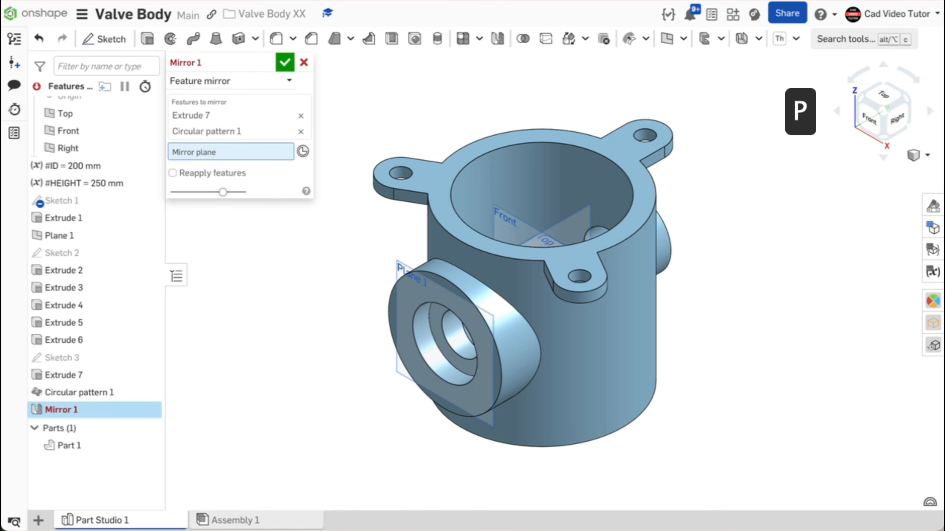
right_click_drag(463, 117, 460, 136)
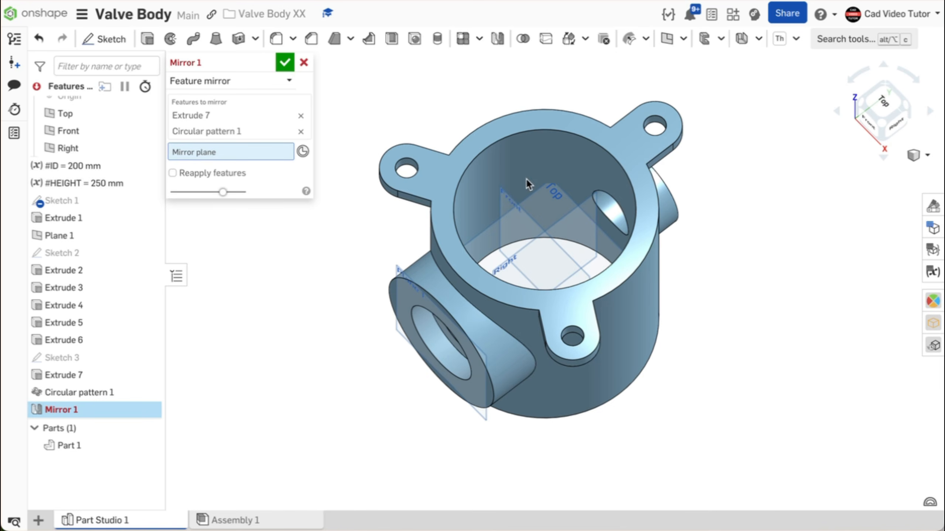
left_click(548, 209)
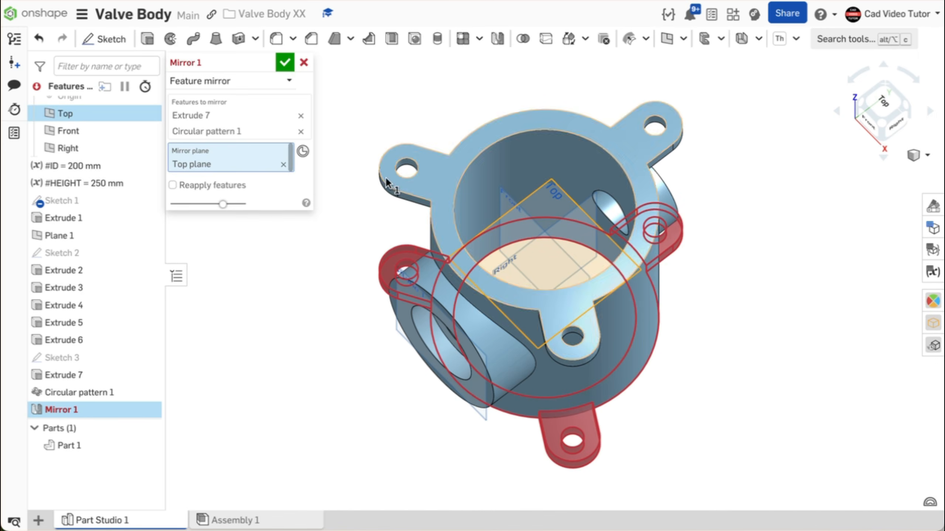
left_click(173, 185)
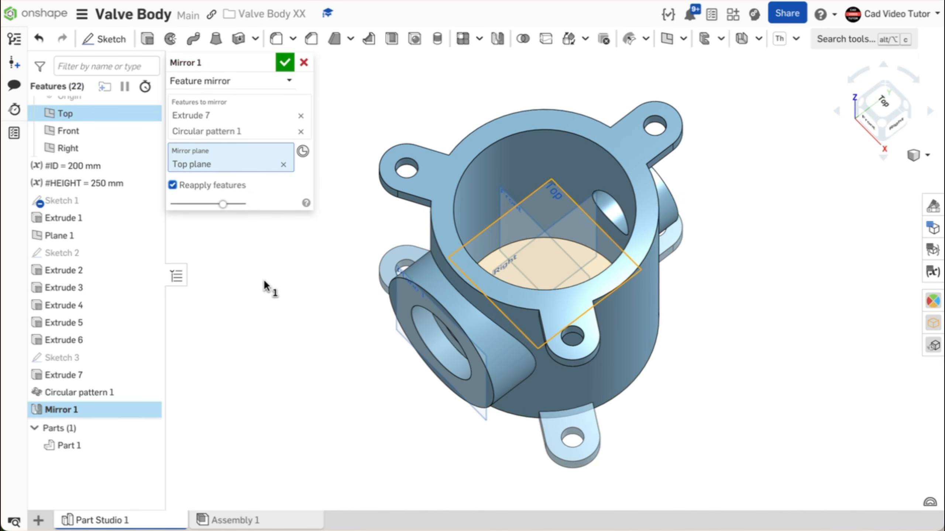
right_click_drag(263, 284, 280, 261)
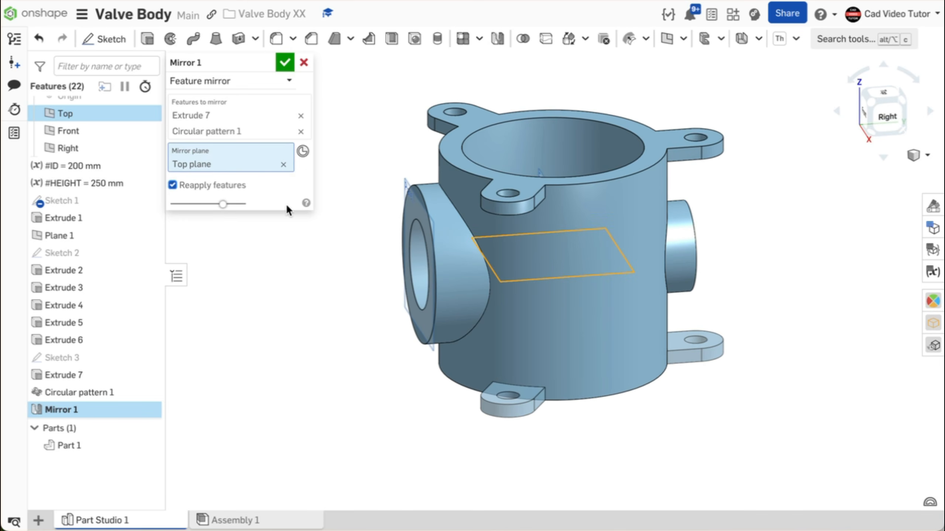
left_click(285, 63)
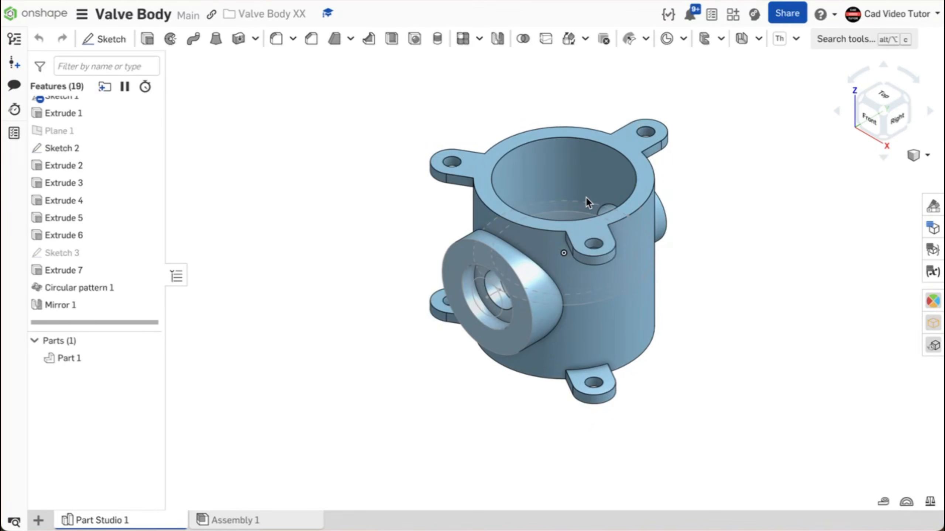
Step: Start a mate connector and place its origin at the centre of the front boss's circular Sketch 2 face
scroll(586, 198, "up", 2)
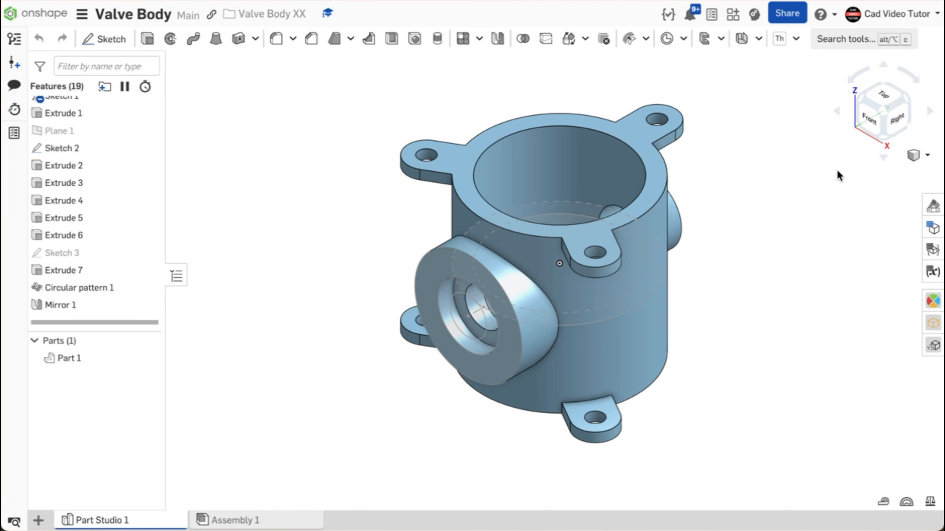
left_click(828, 41)
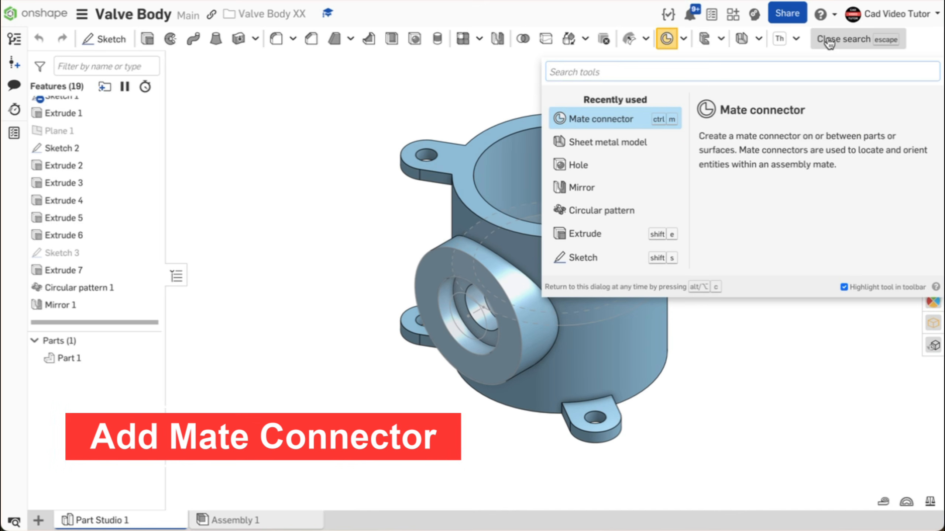
type("ma")
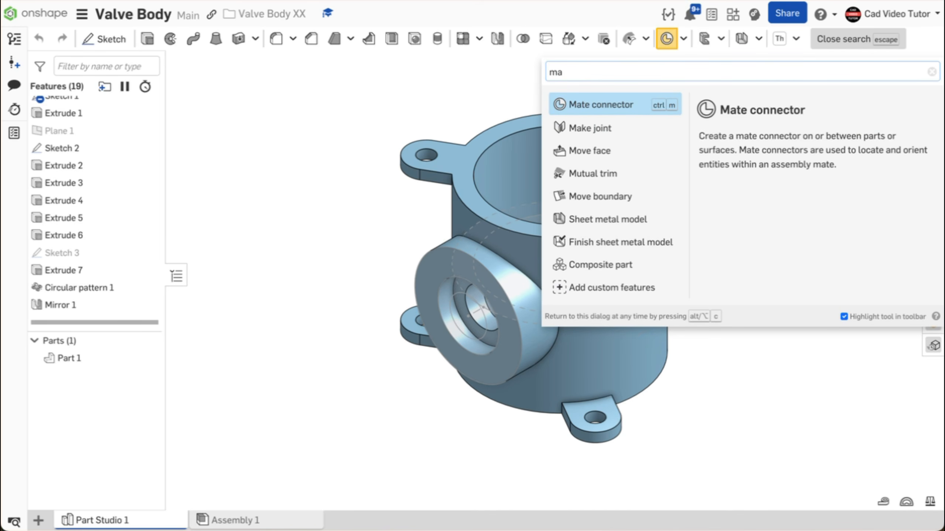
left_click(611, 106)
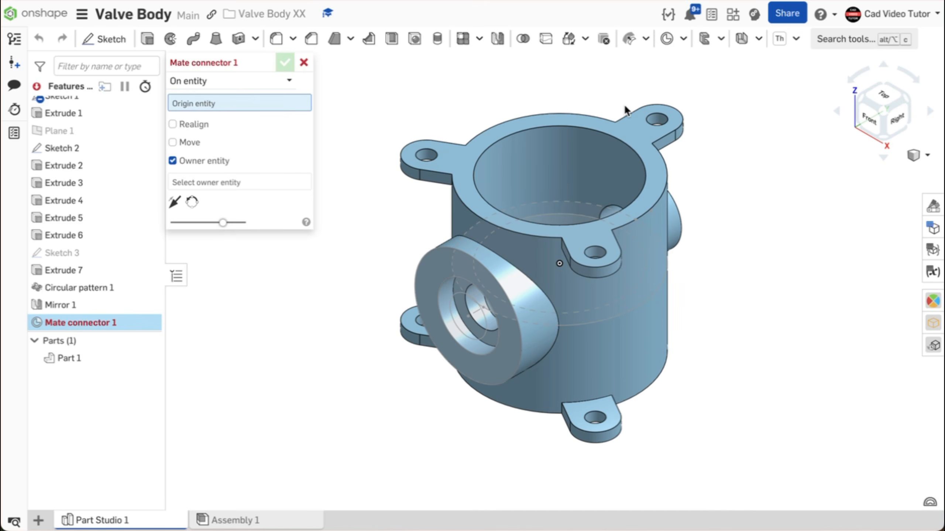
left_click(865, 124)
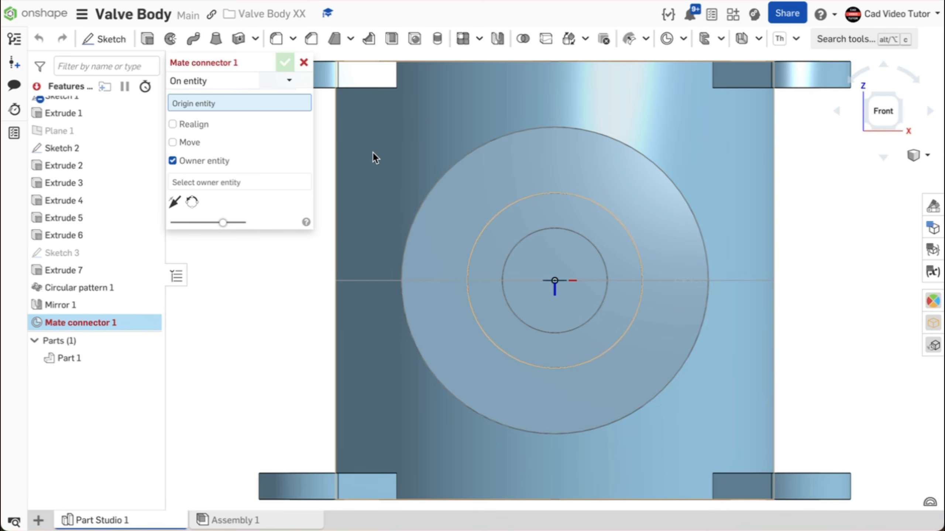
left_click(549, 276)
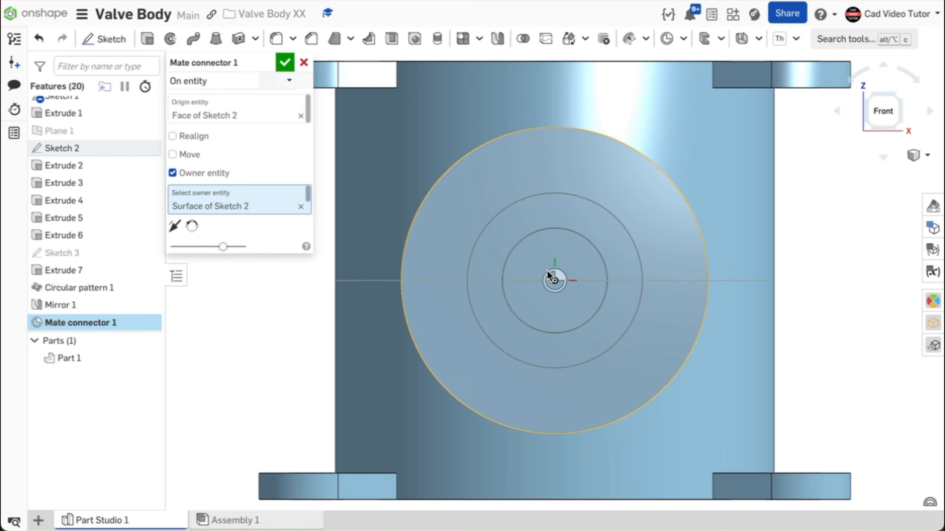
Step: Enable the mate connector's move option, offset it 68.75 mm along Y, and accept the feature
left_click(173, 154)
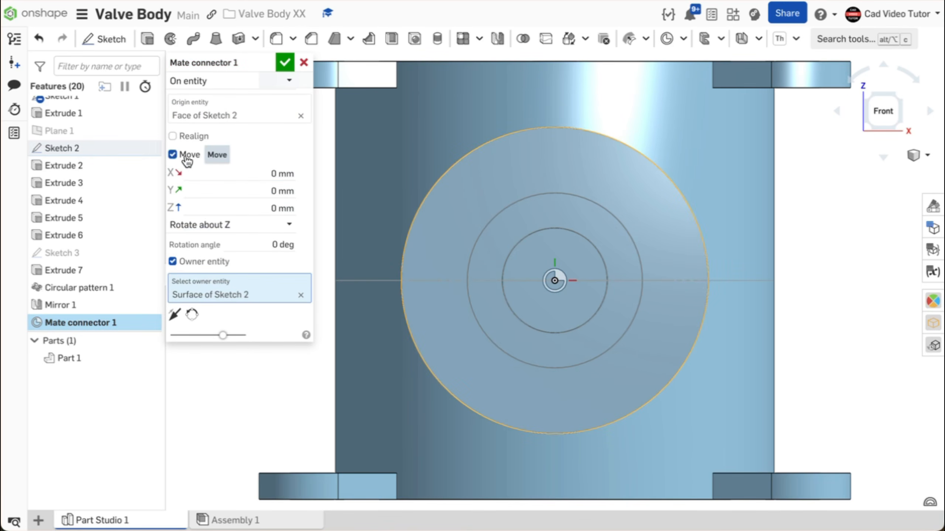
left_click(253, 193)
type("68")
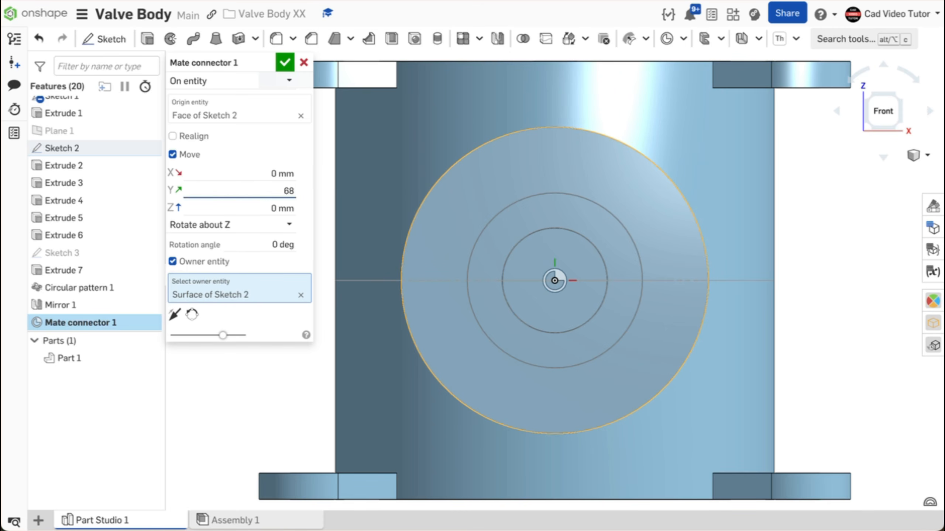
type(".75")
key("Return")
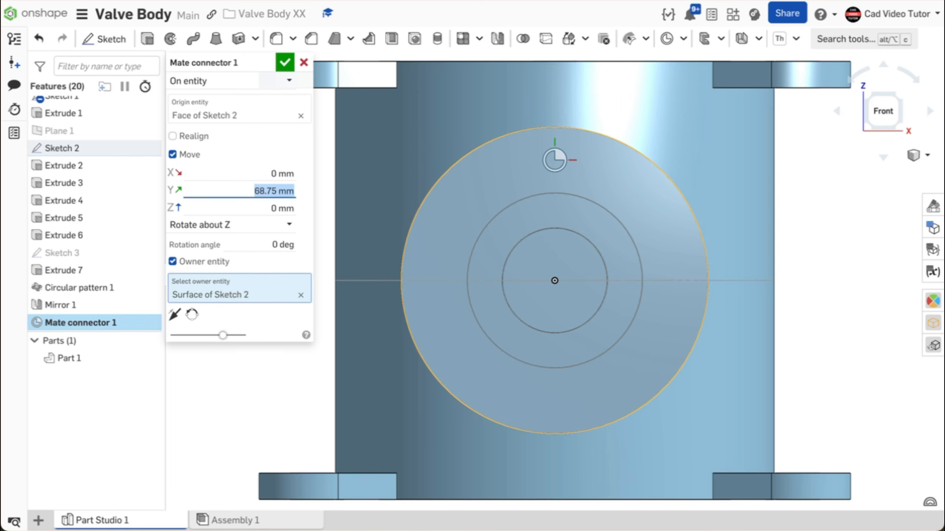
left_click(280, 62)
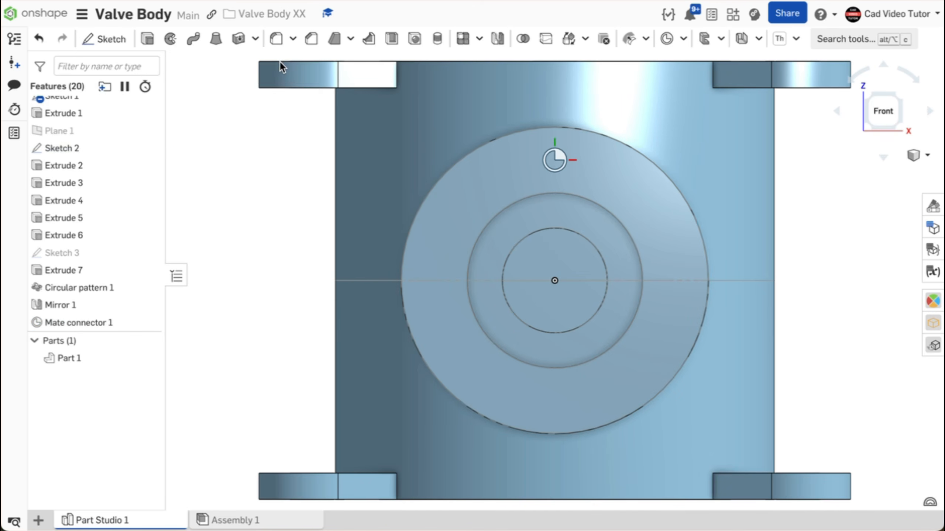
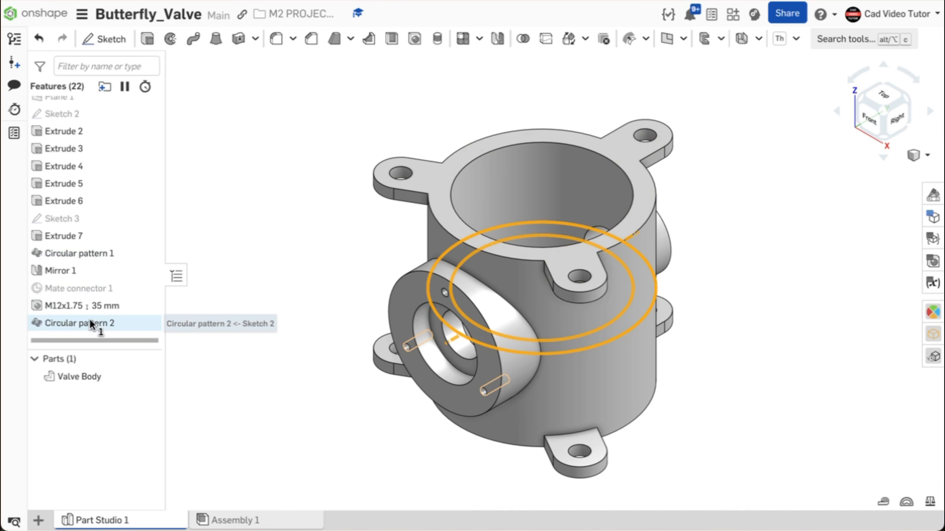
Step: Group all valve body features from Sketch 1 to Circular pattern 2 into a folder named BODY and clear the selection
key("ctrl+a")
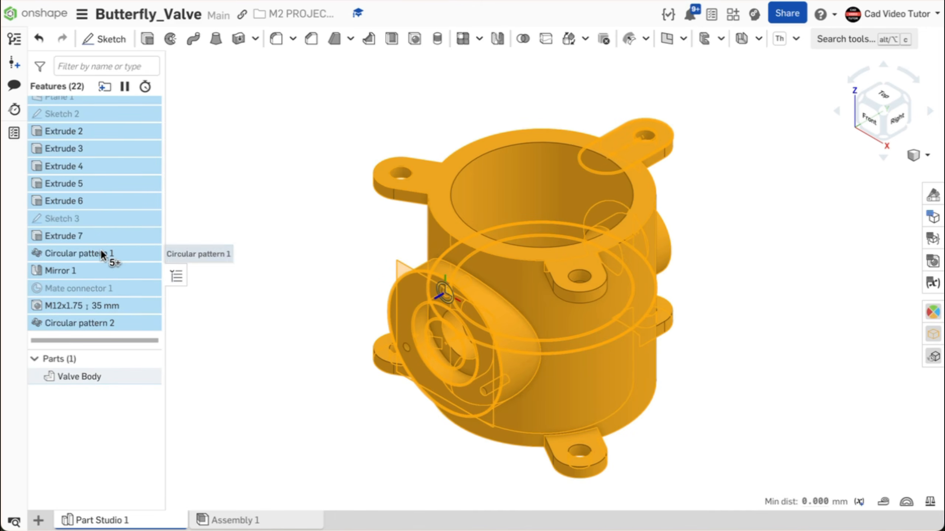
right_click(115, 236)
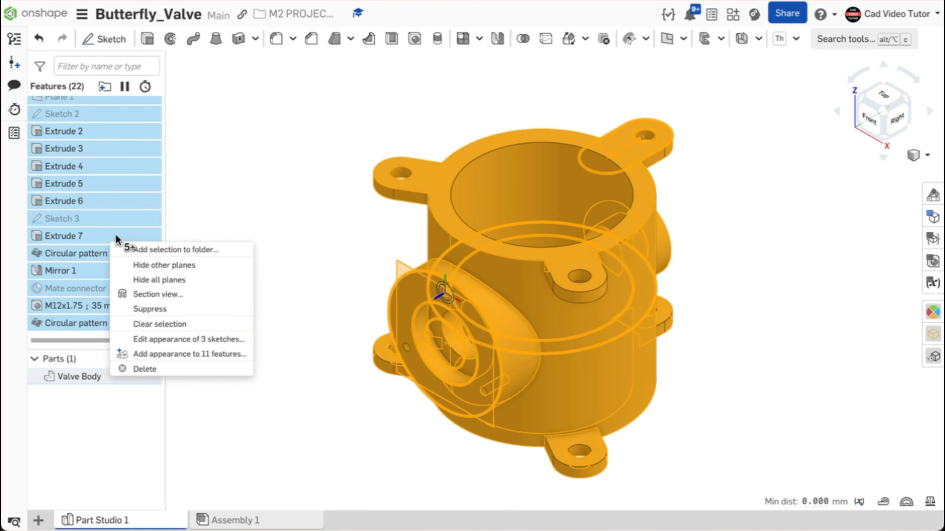
left_click(154, 249)
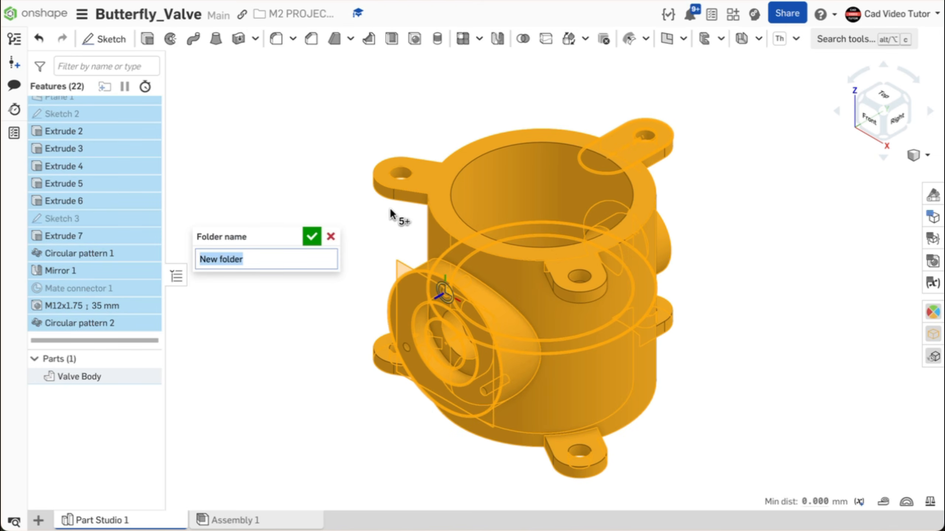
type("BODY")
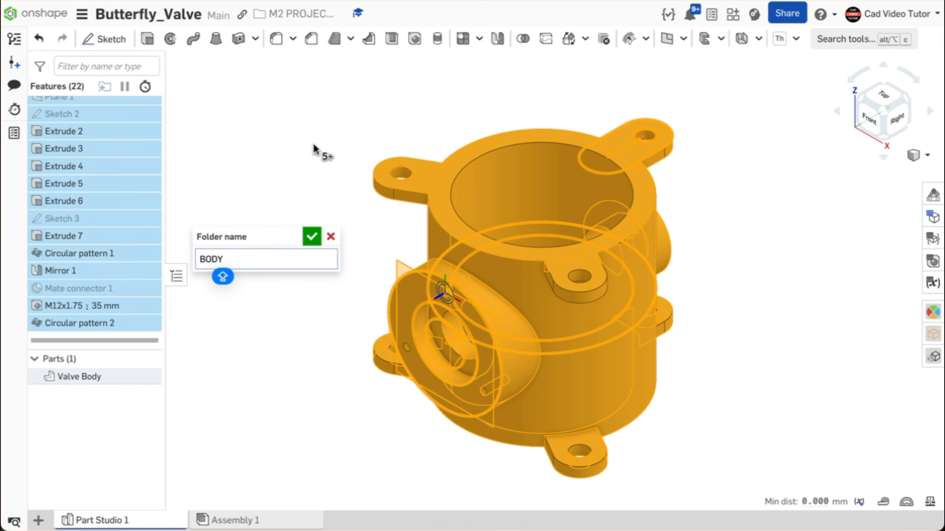
left_click(312, 237)
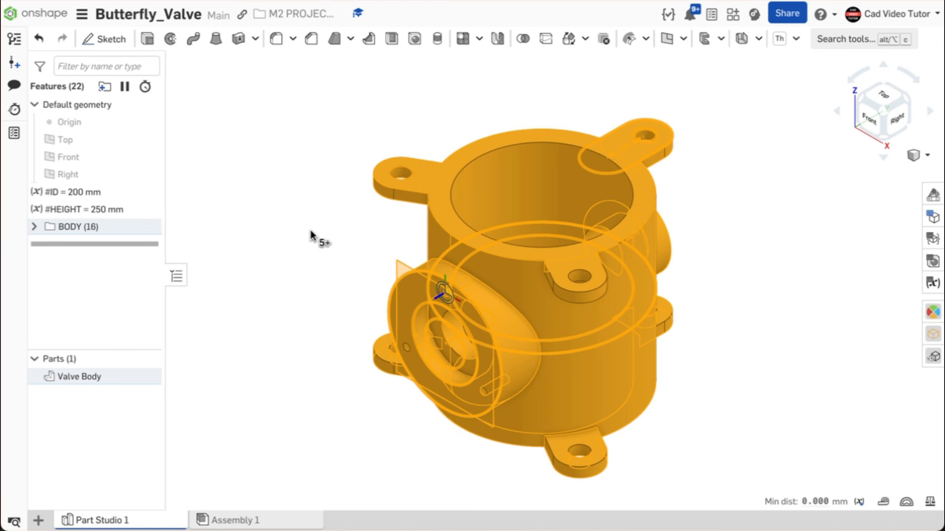
left_click(201, 226)
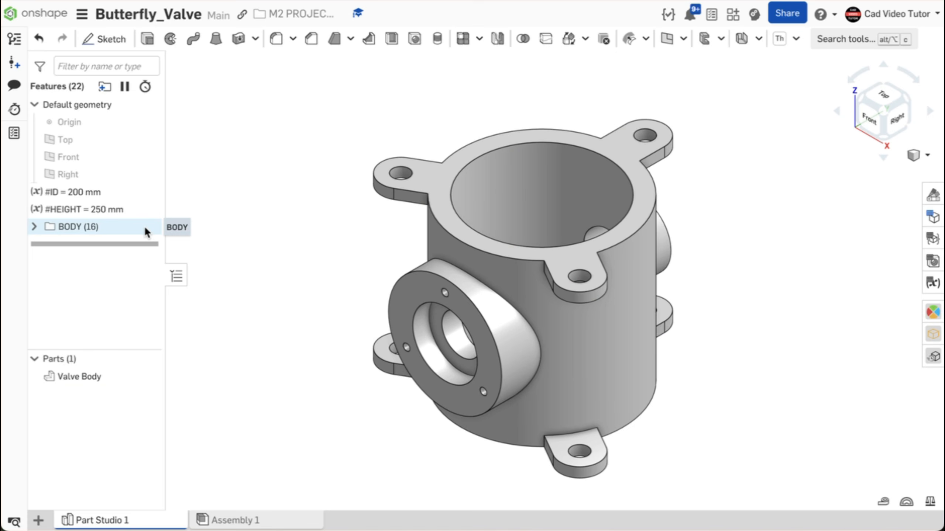
left_click(34, 227)
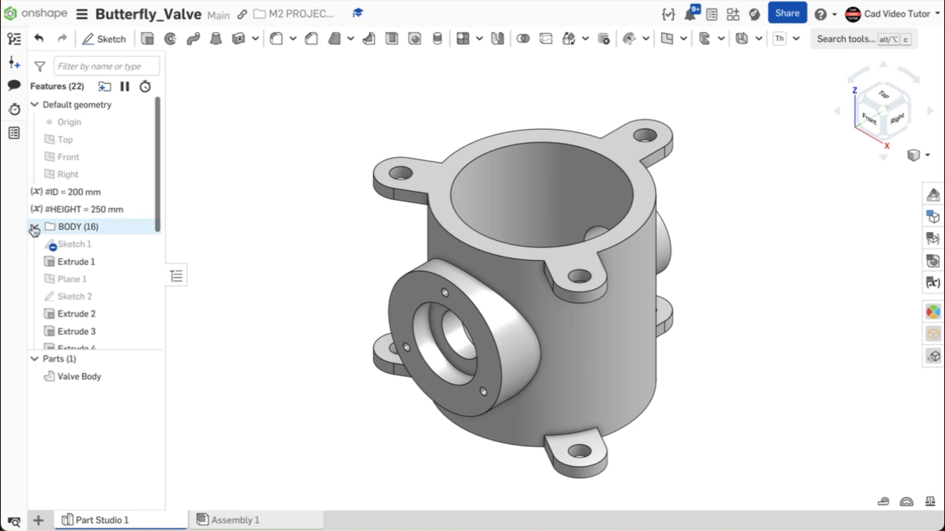
left_click(34, 227)
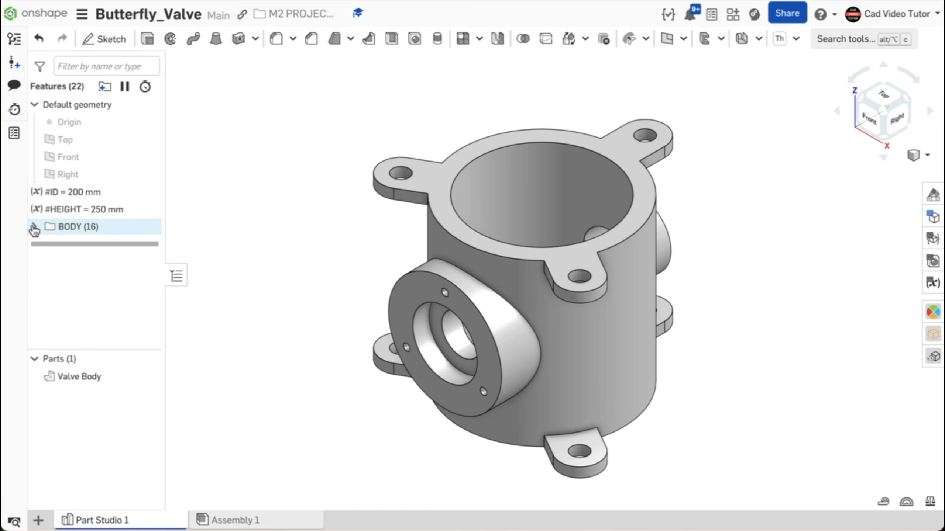
right_click(133, 227)
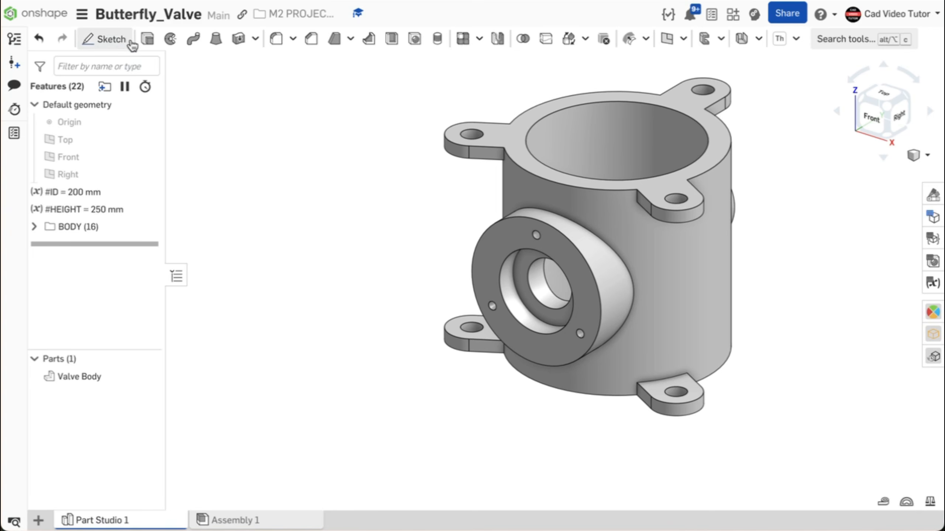
Step: Sketch on the front boss's outer face, projecting the shaft bore edge and the surrounding recess edge, and finish the sketch
left_click(119, 41)
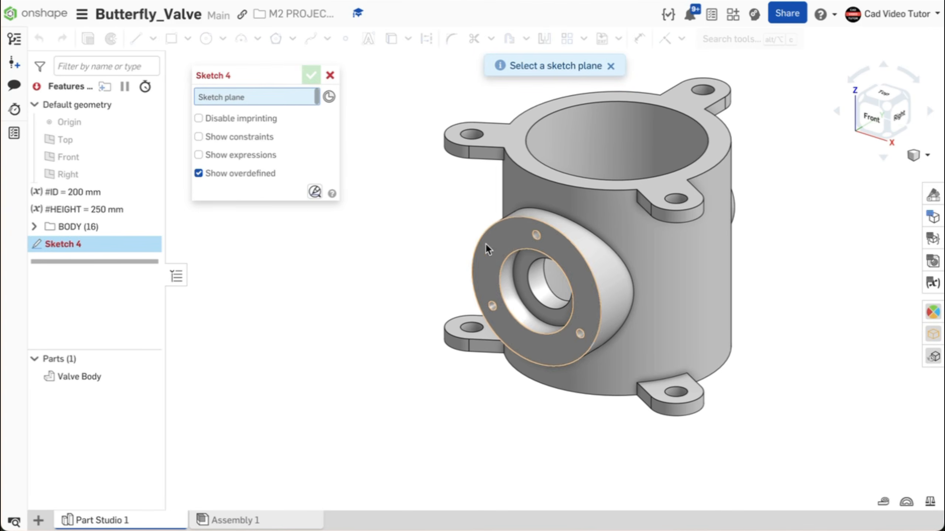
left_click(508, 246)
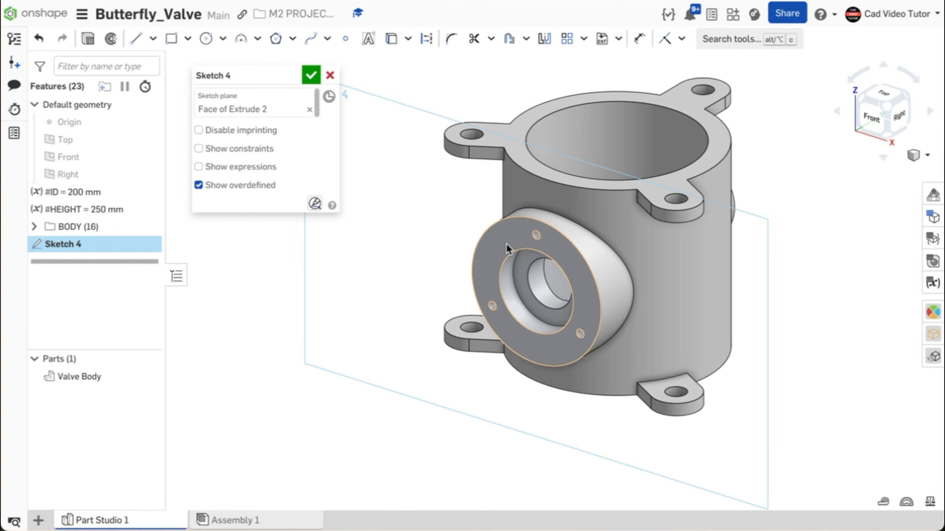
key("n")
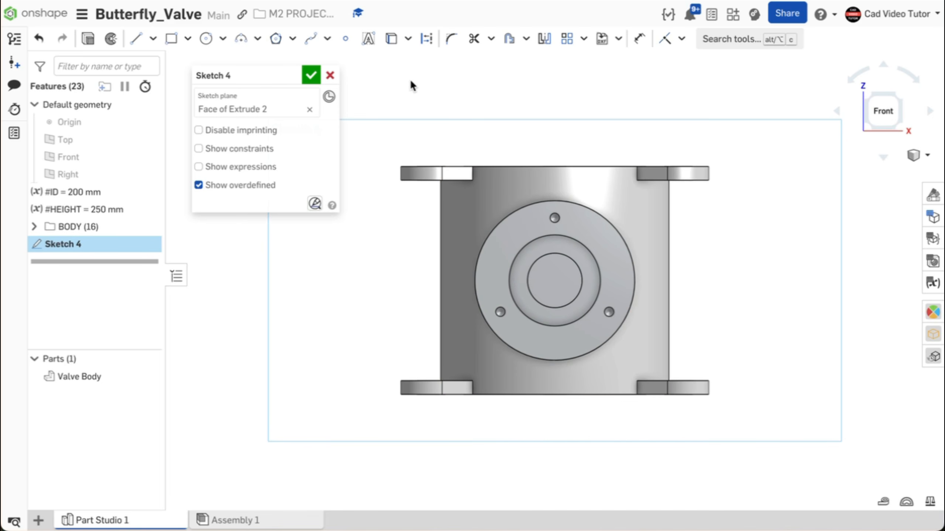
left_click(397, 46)
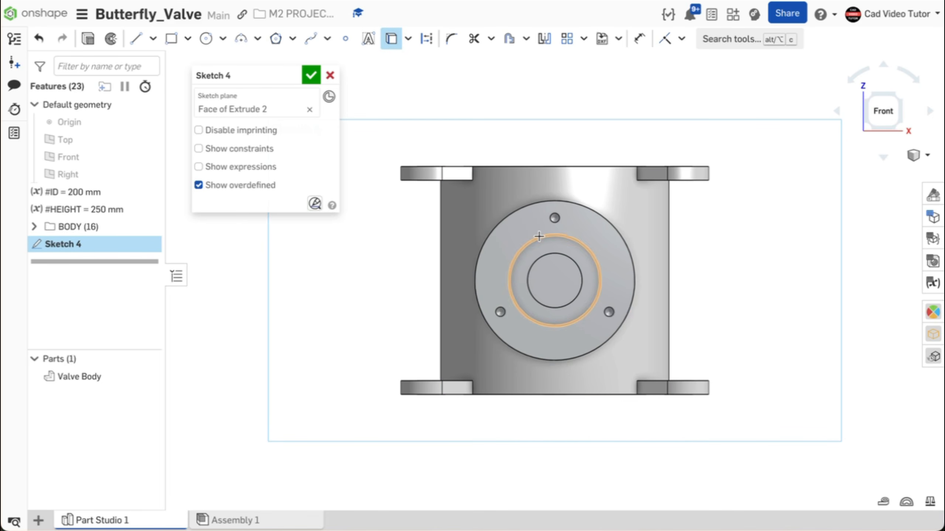
left_click(548, 253)
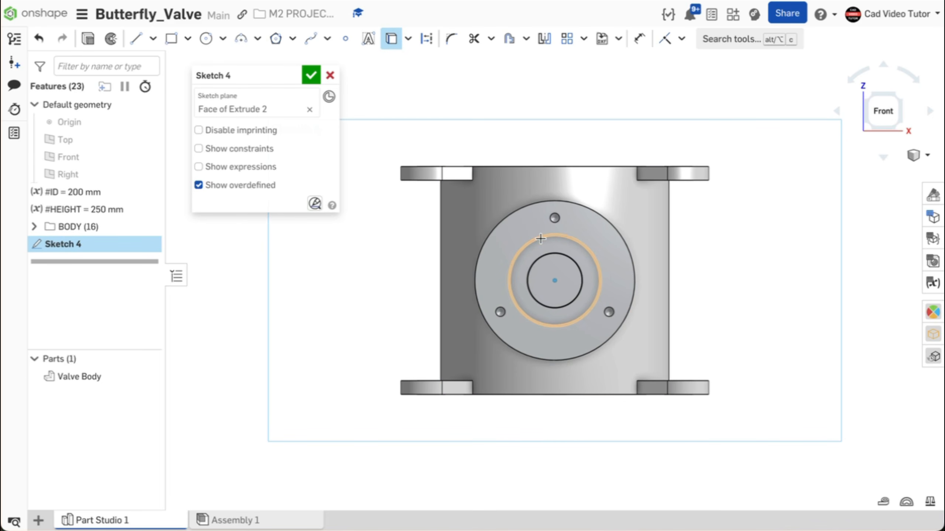
left_click(519, 238)
left_click(310, 76)
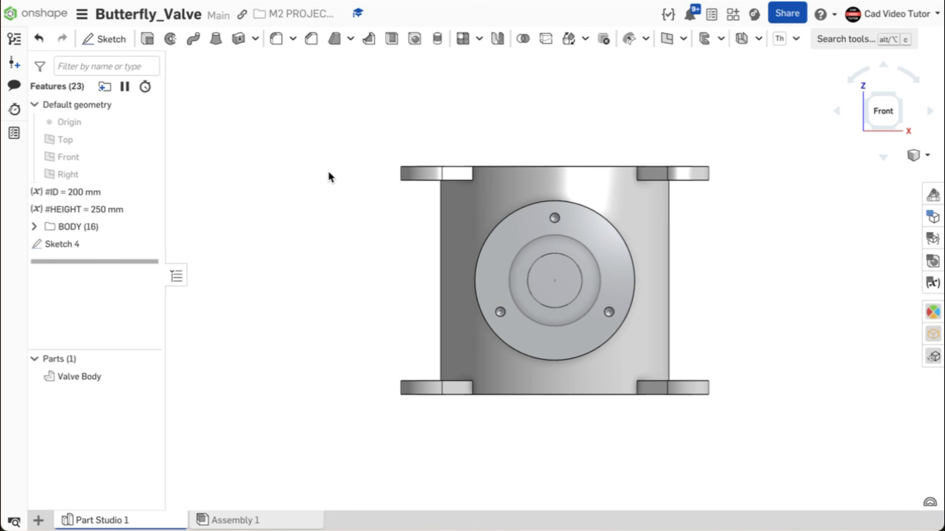
Step: Extrude the ring region between the two projected circles inward up to the Valve Body as a new part, and hide the Valve Body
key("7")
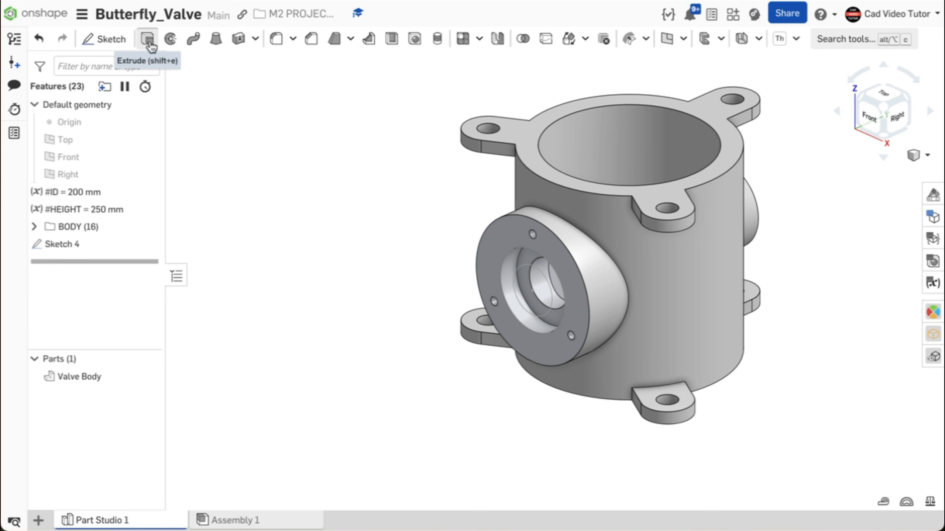
left_click(150, 45)
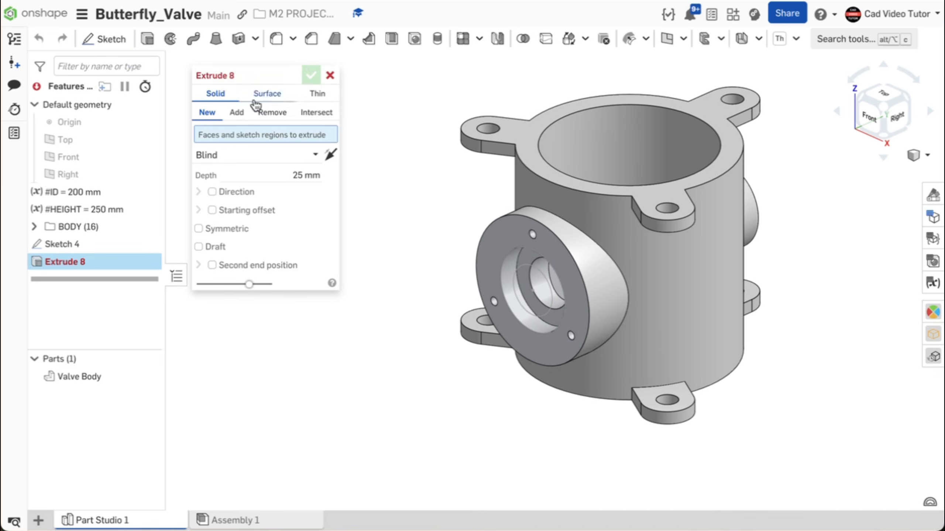
left_click(514, 259)
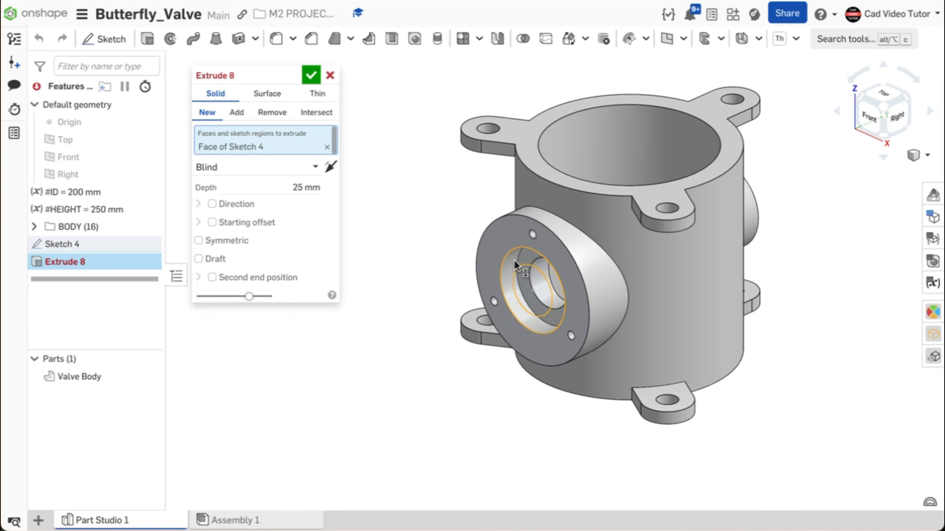
left_click(330, 167)
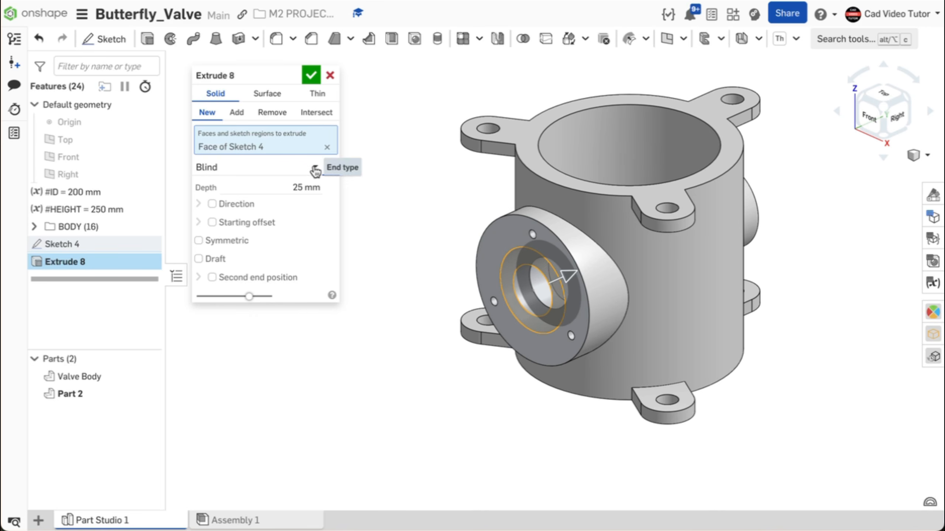
left_click(314, 167)
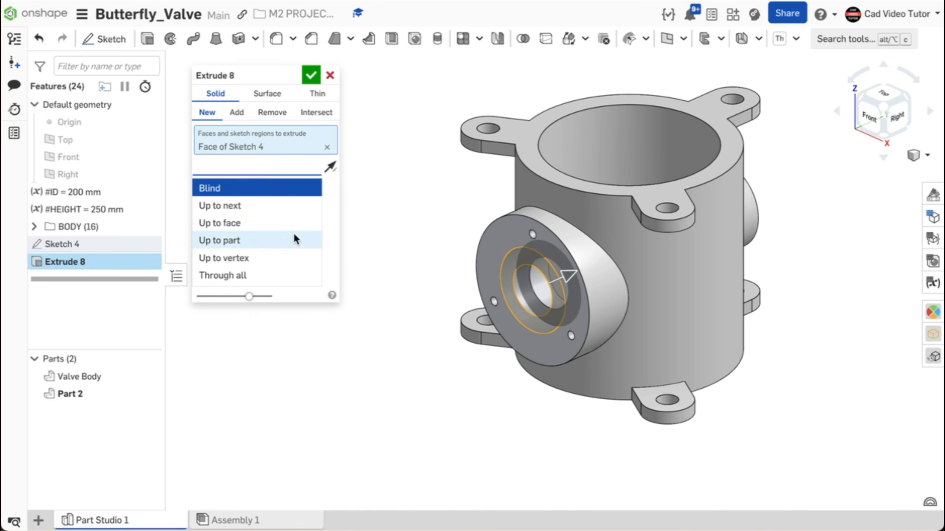
left_click(294, 239)
left_click(602, 208)
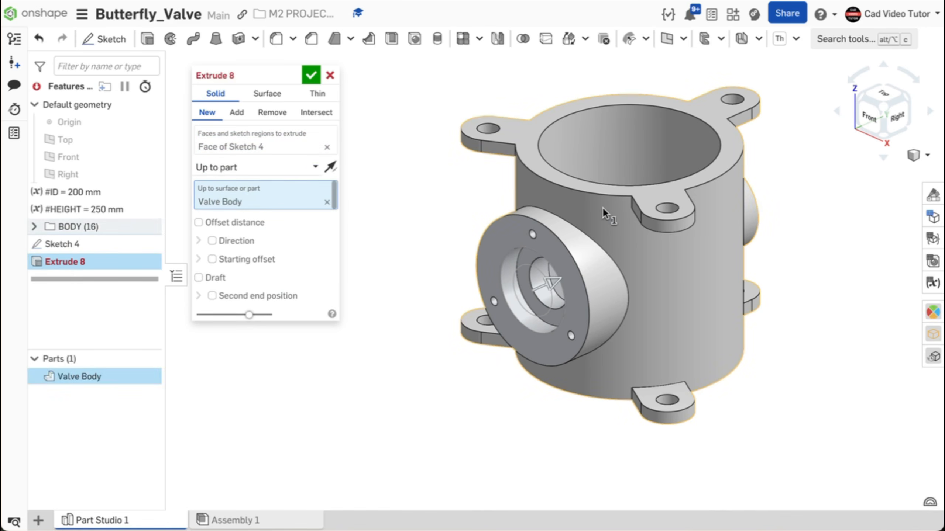
left_click(207, 113)
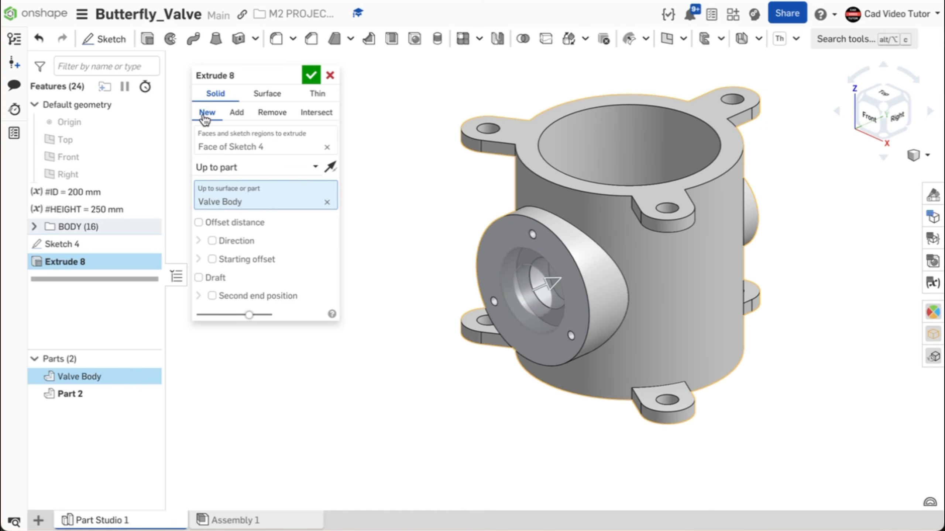
left_click(311, 76)
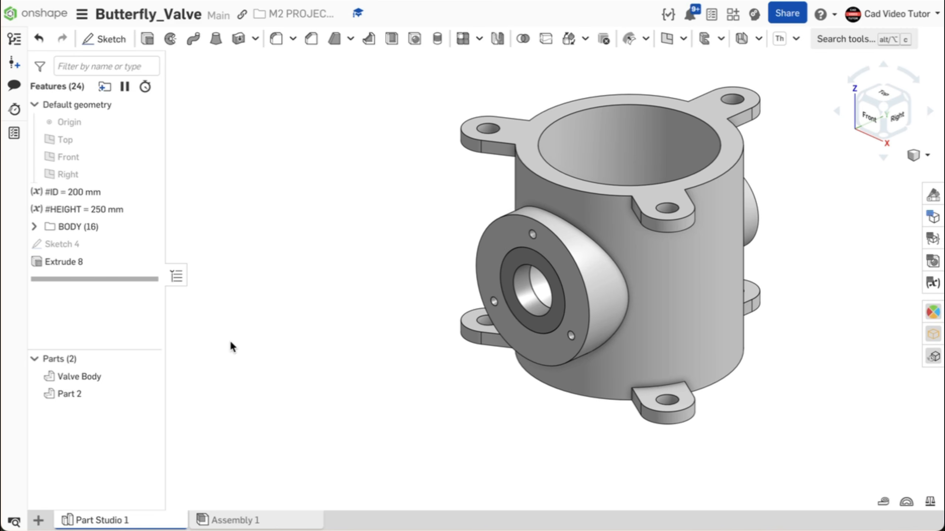
left_click(148, 377)
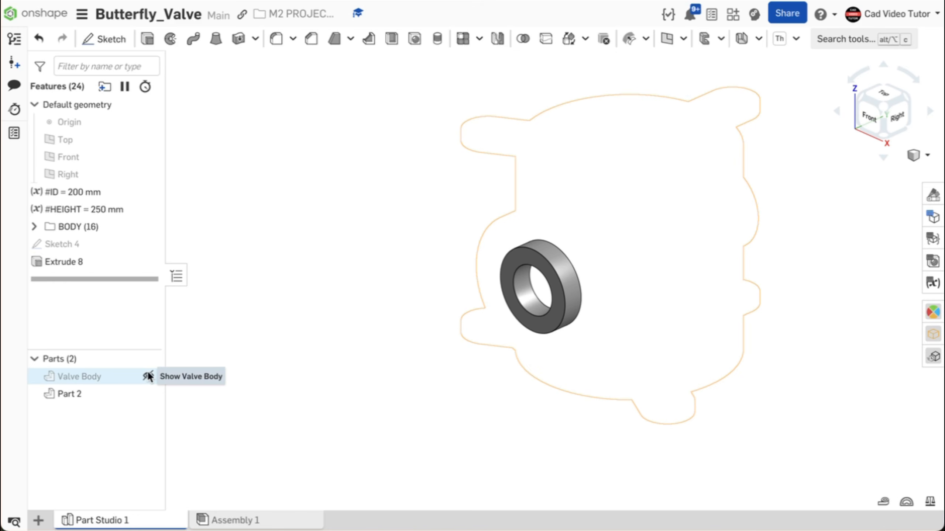
Step: Show the Valve Body again and cut the model with a section view along the Right plane
left_click(148, 377)
left_click(878, 159)
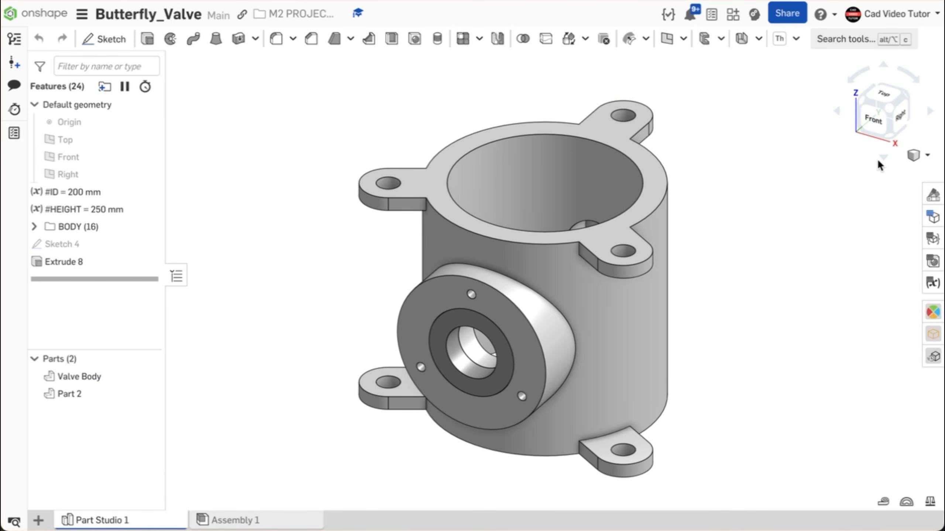
left_click(914, 155)
mouse_move(859, 294)
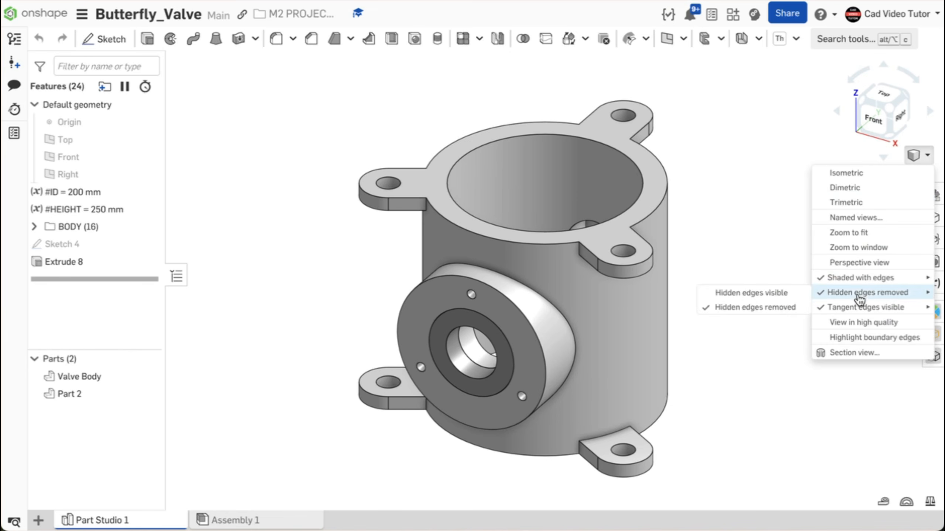
left_click(853, 352)
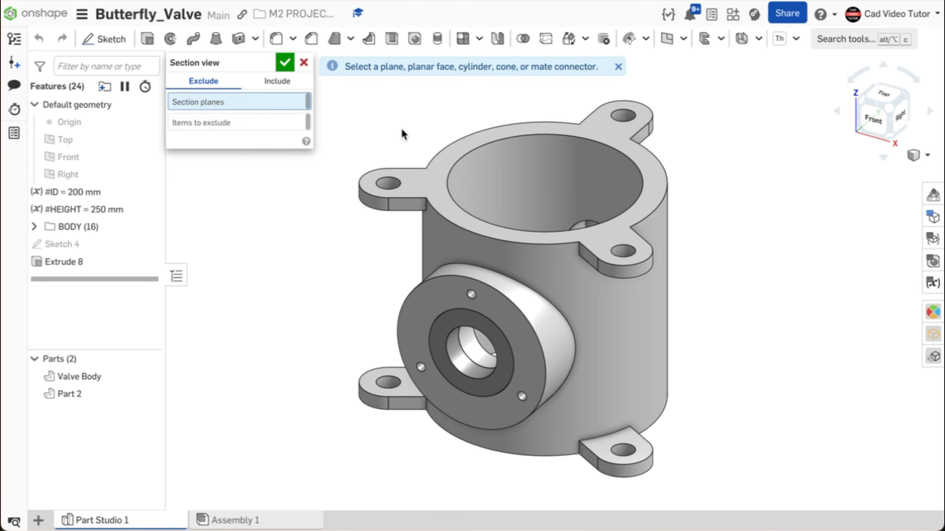
left_click(107, 170)
left_click(287, 62)
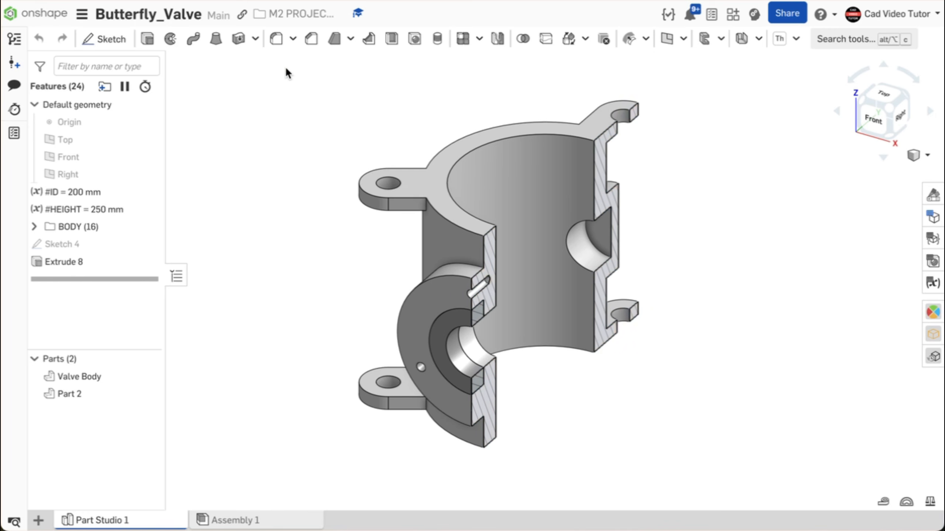
Step: Extrude the inner circle region of Sketch 4 inward, up to the closed end face of the opposite boss's bore
left_click(147, 40)
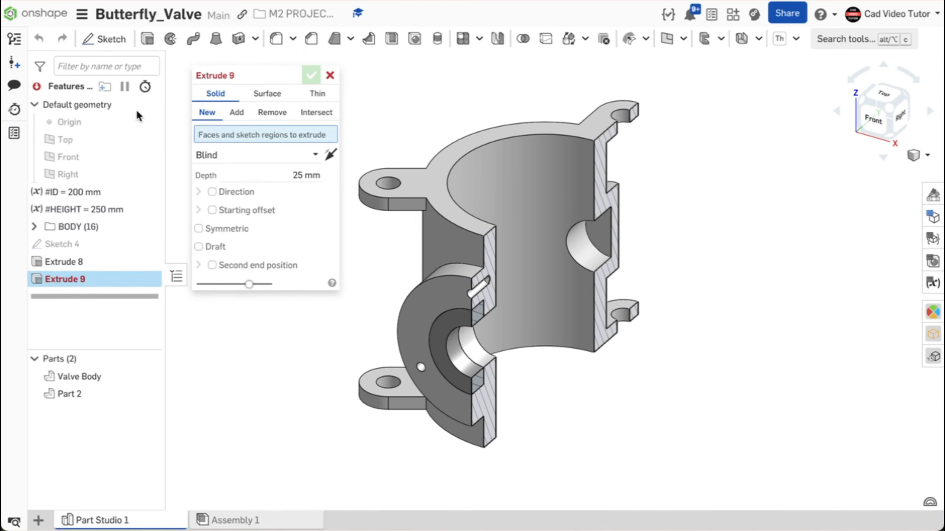
left_click(145, 244)
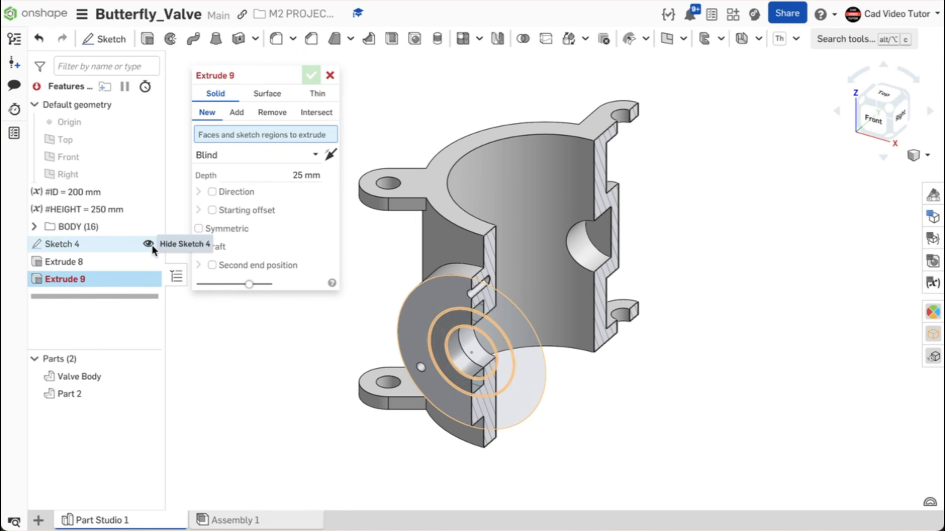
left_click(460, 344)
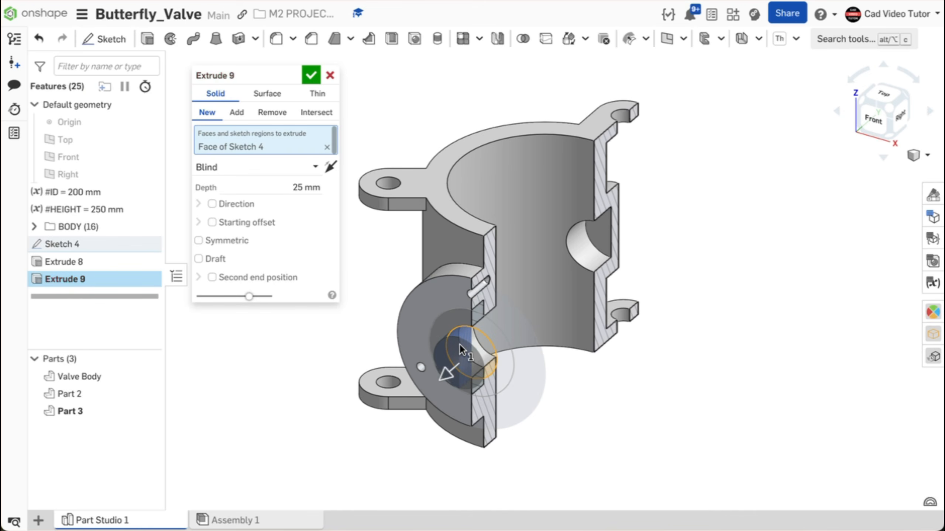
left_click(329, 167)
left_click(284, 164)
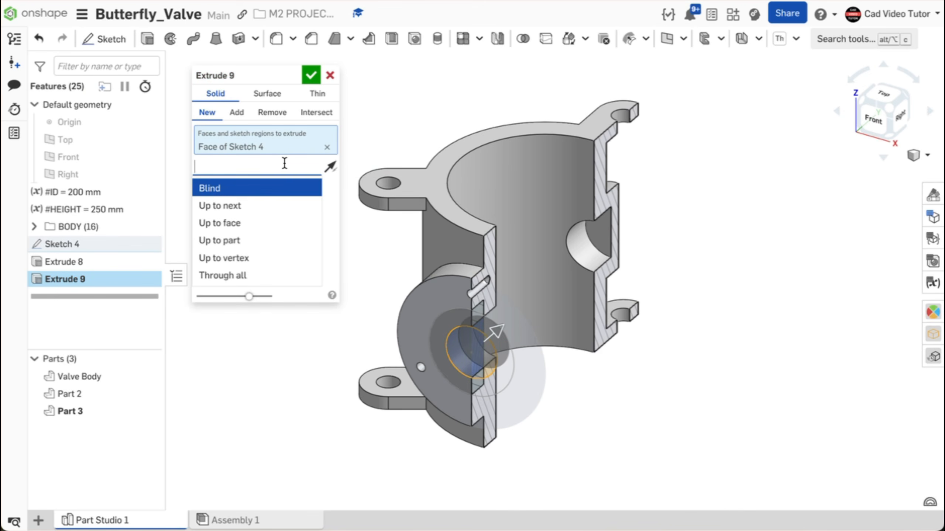
left_click(261, 224)
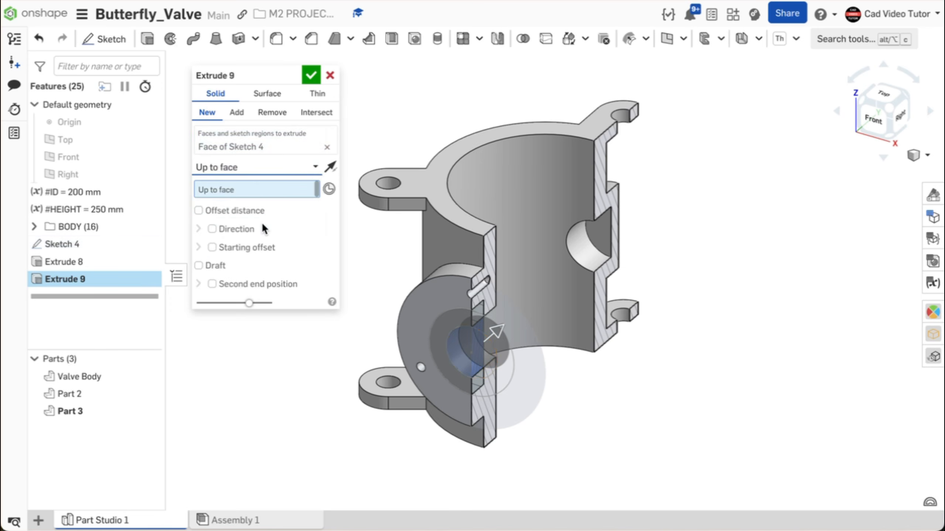
left_click(601, 237)
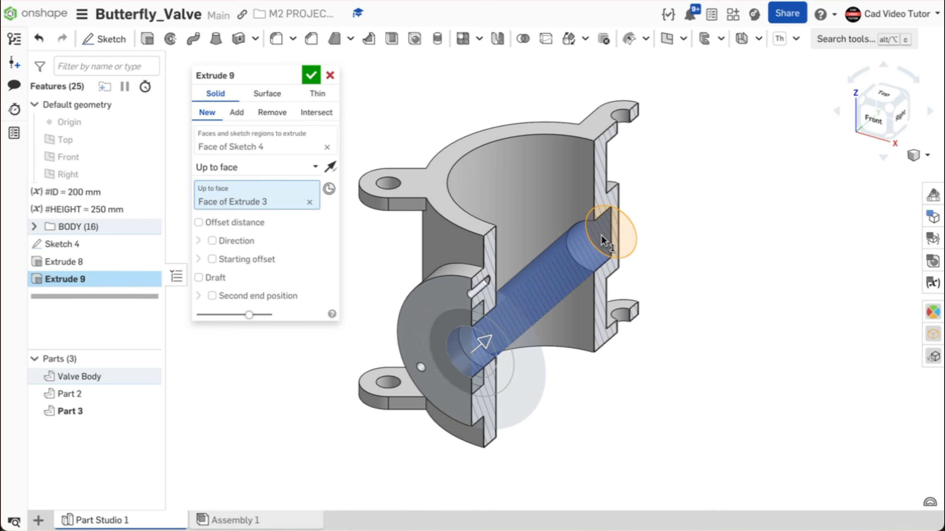
Step: Enable an offset distance of 3 mm from the bore's end face and check the clearance from the right side
left_click(198, 223)
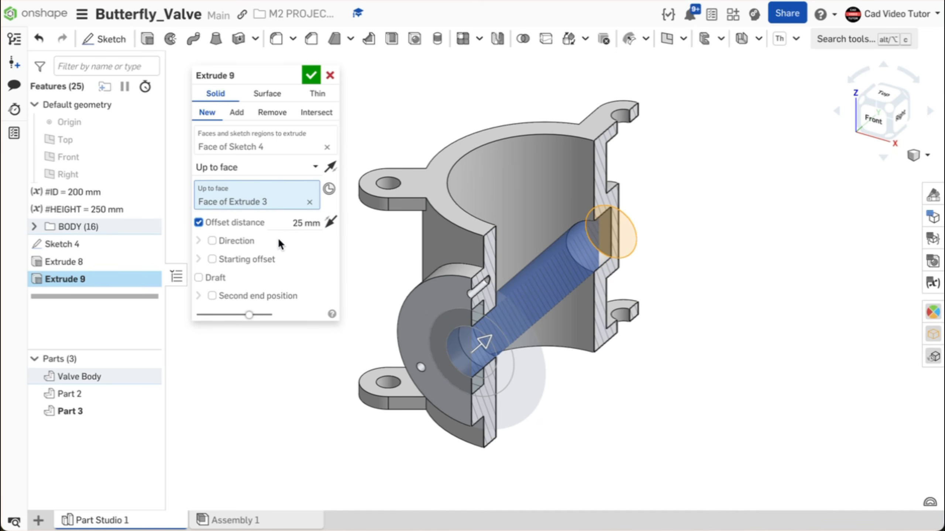
left_click(294, 222)
type("3")
key("Return")
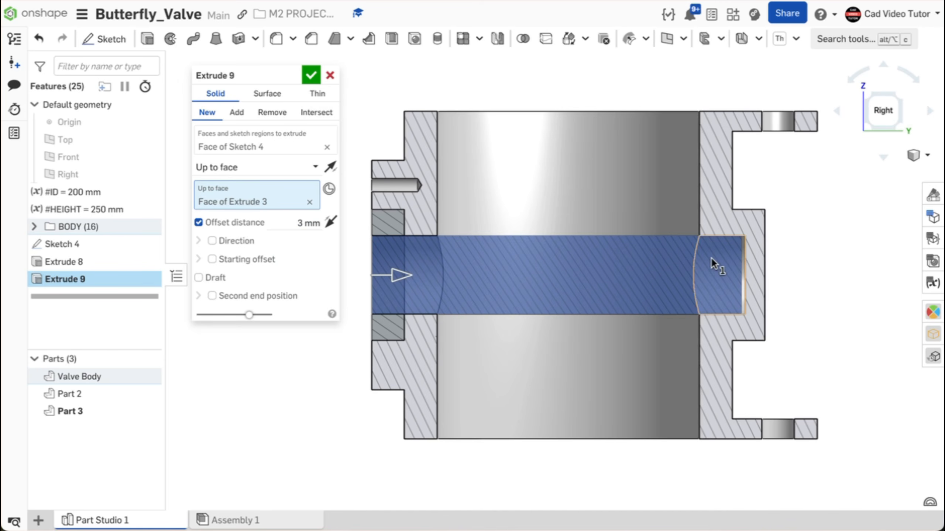
key("shift+4")
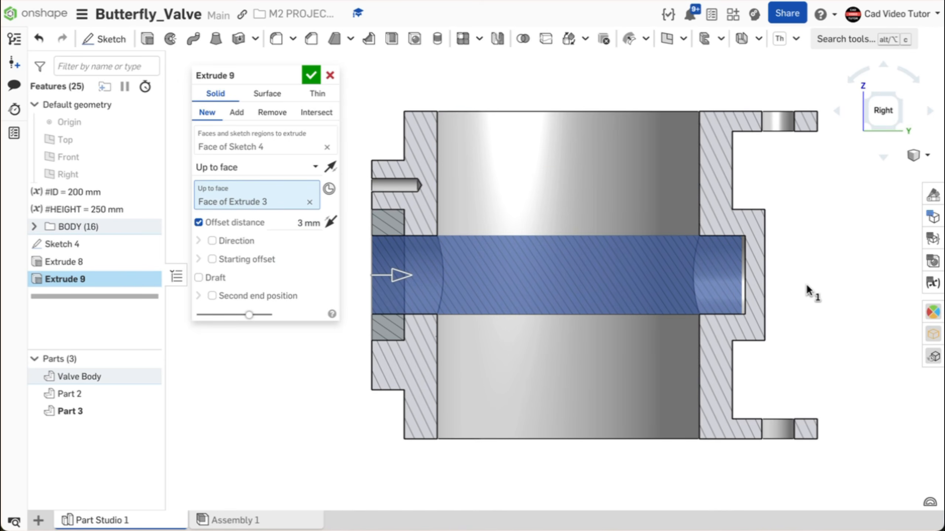
scroll(809, 294, "up", 3)
scroll(811, 295, "down", 4)
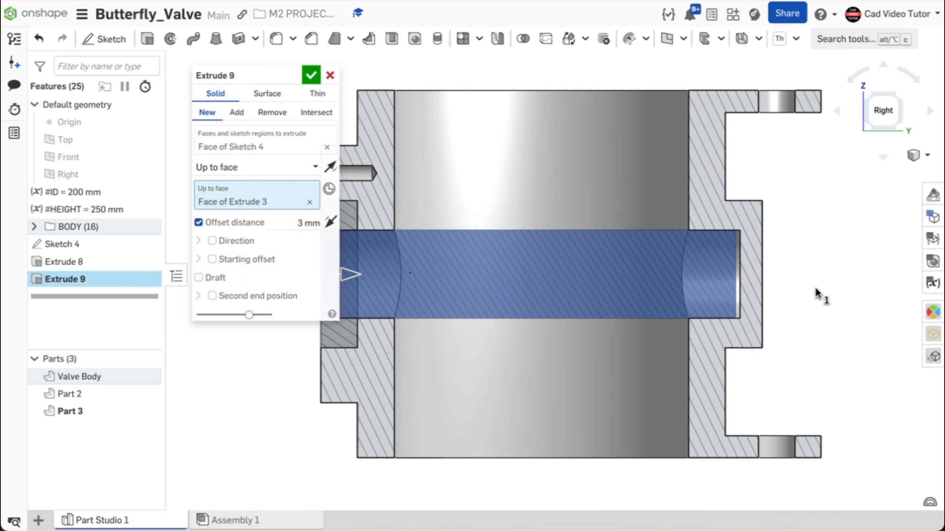
key("shift+7")
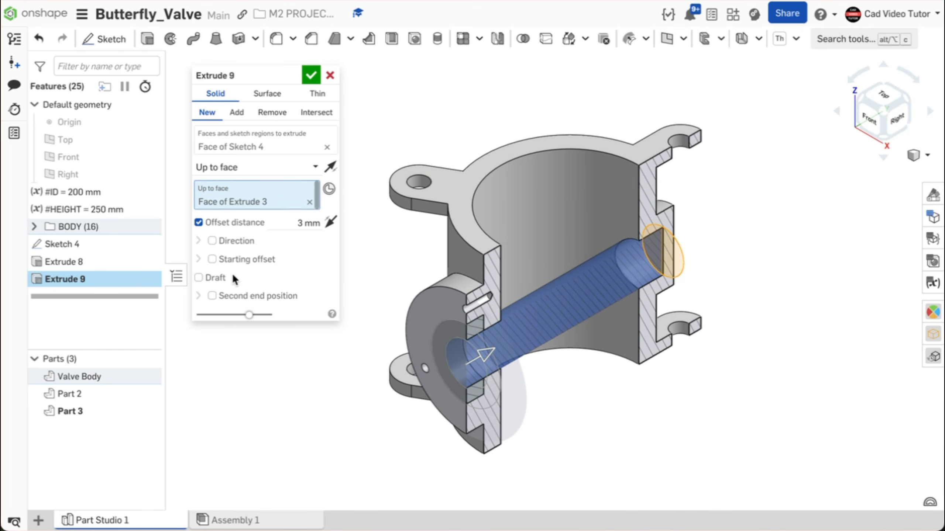
Step: Add a second blind end position of 50 mm, merge the extrusion into Part 2, and accept the feature
left_click(211, 296)
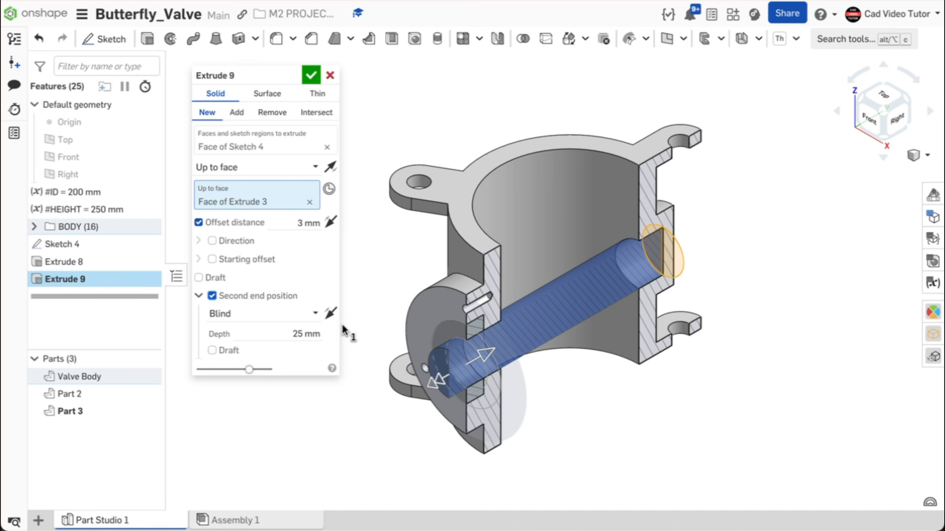
left_click(279, 335)
type("50")
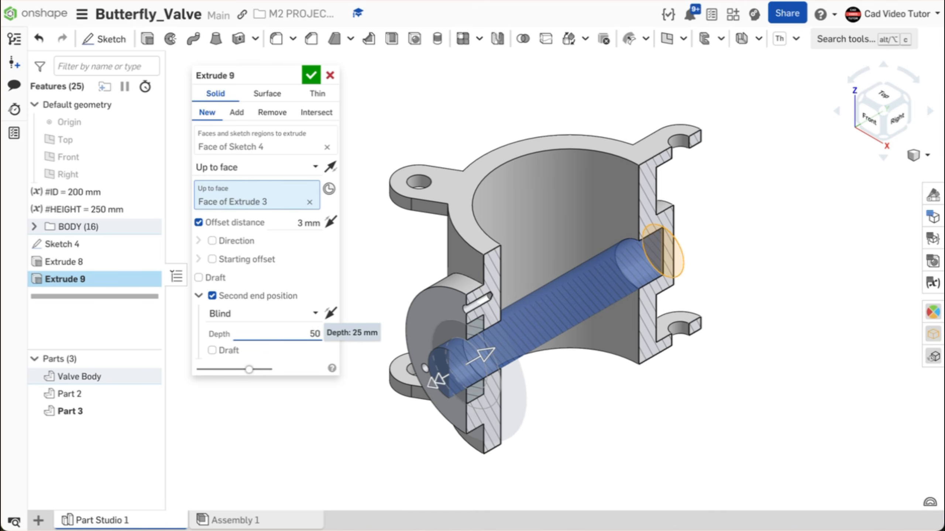
key("Return")
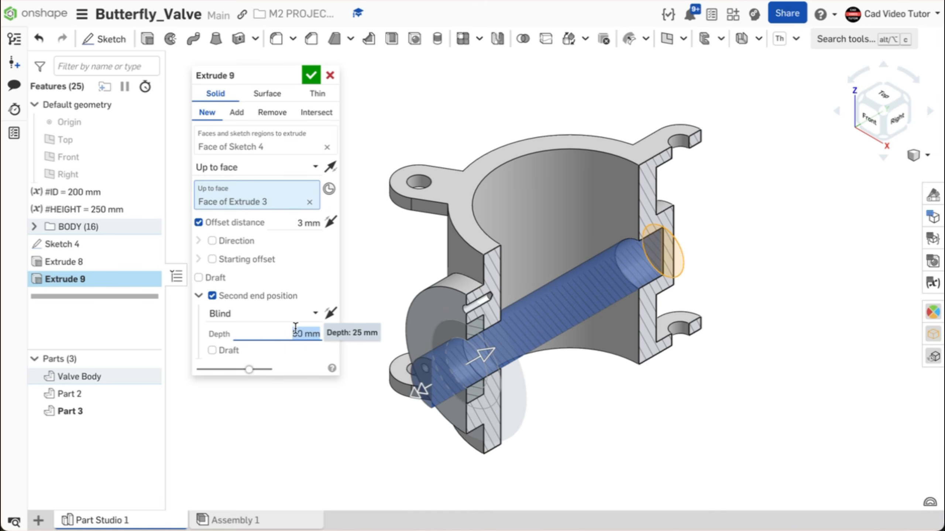
left_click(236, 113)
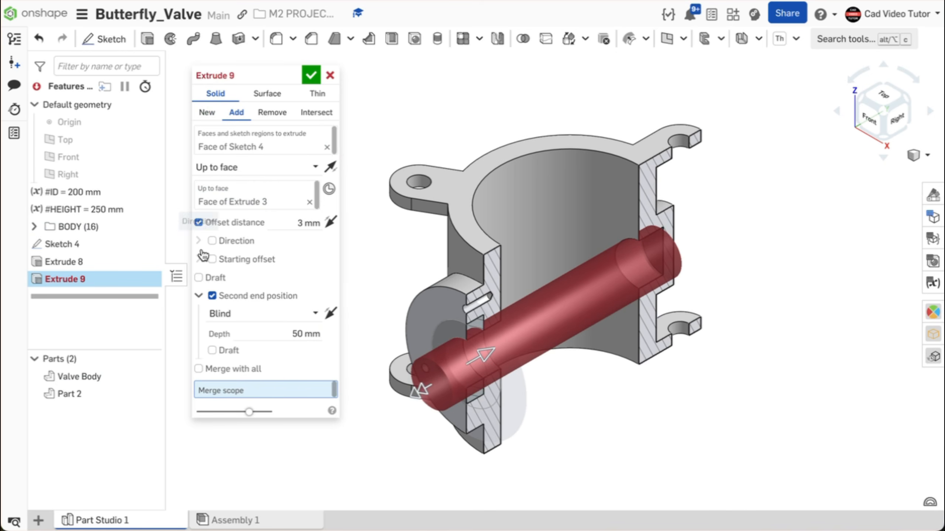
left_click(102, 388)
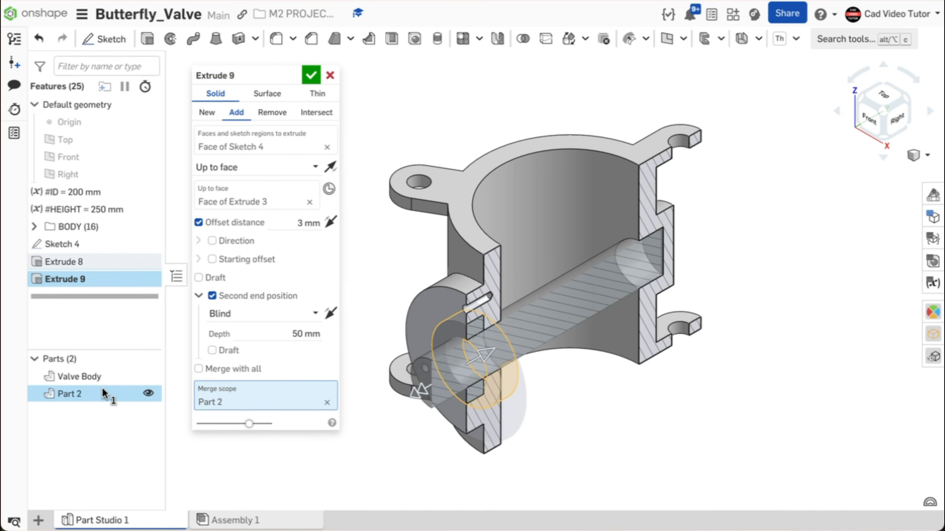
left_click(311, 76)
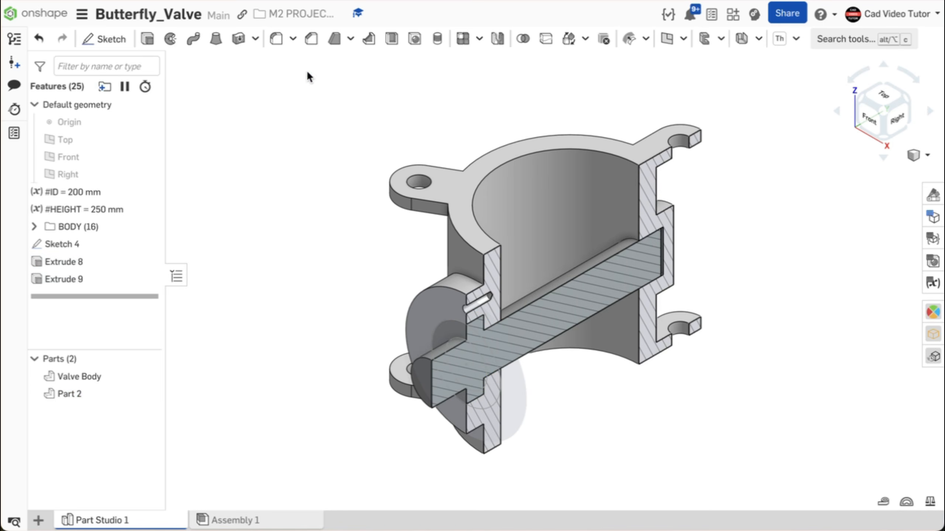
Step: Turn off the current section view and create a new one along the Top plane
right_click(266, 183)
left_click(301, 221)
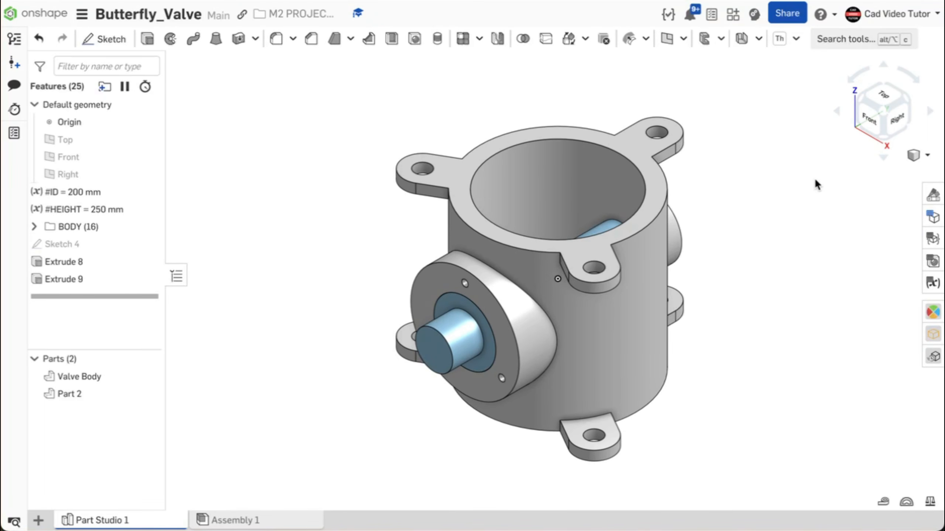
left_click(929, 159)
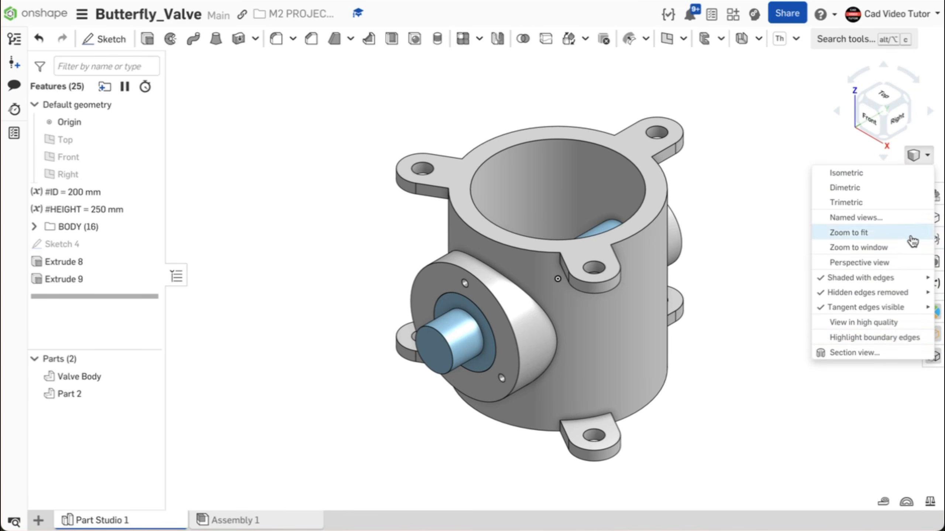
left_click(909, 356)
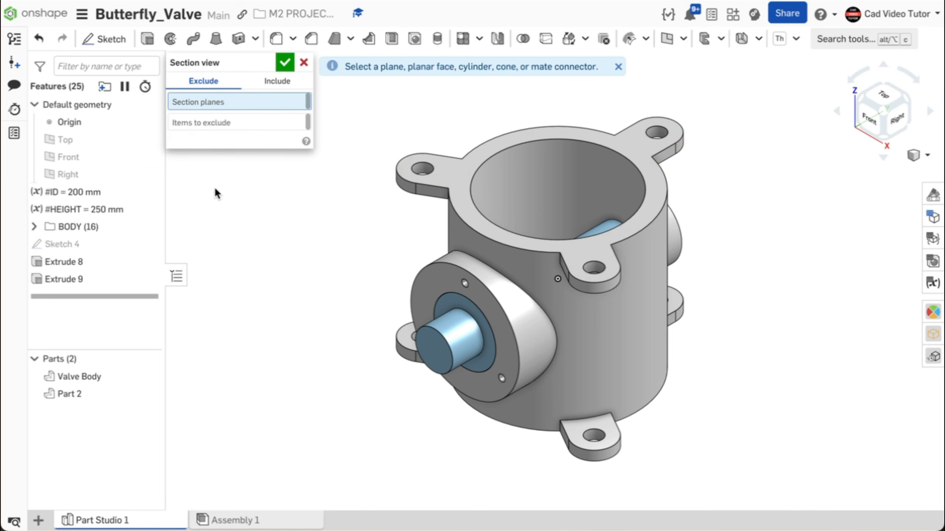
left_click(47, 139)
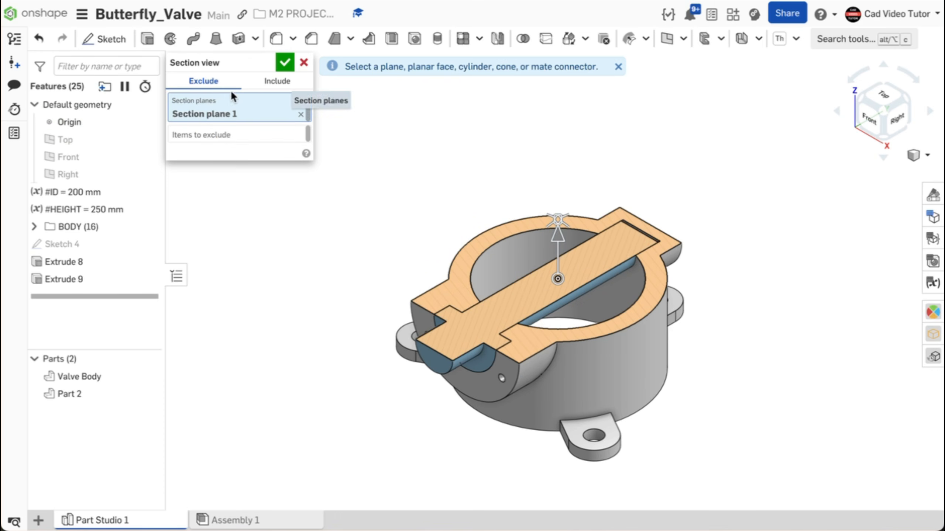
left_click(285, 62)
Step: Start a sketch on the Top plane and draw a center point rectangle about 86 by 215 mm centred on the origin
left_click(115, 39)
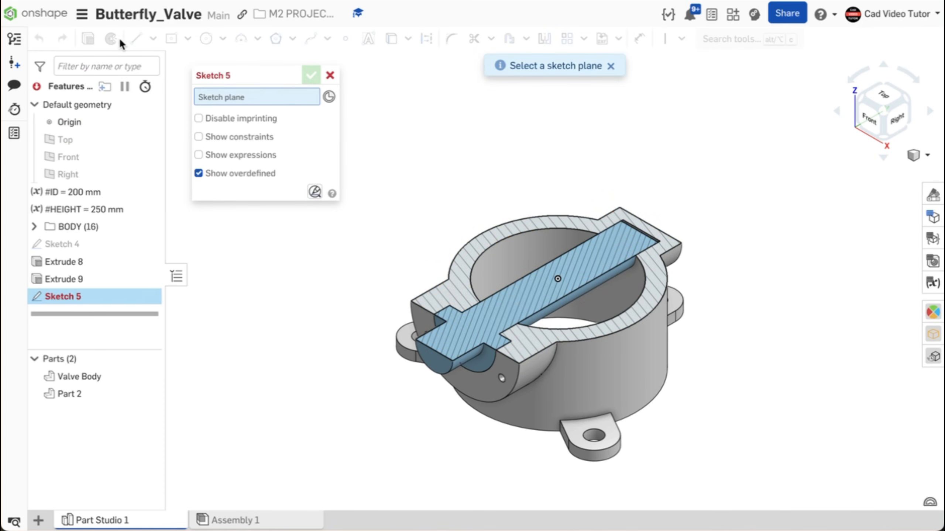
left_click(72, 138)
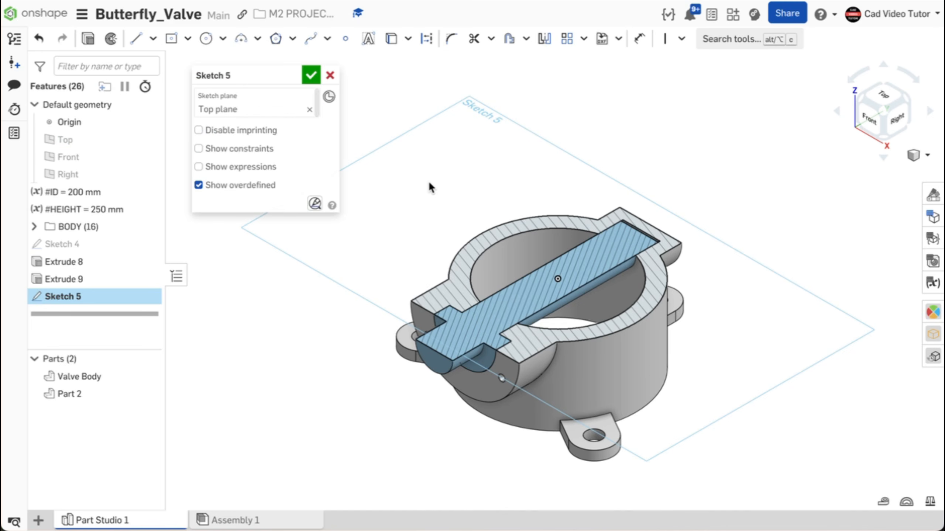
key("n")
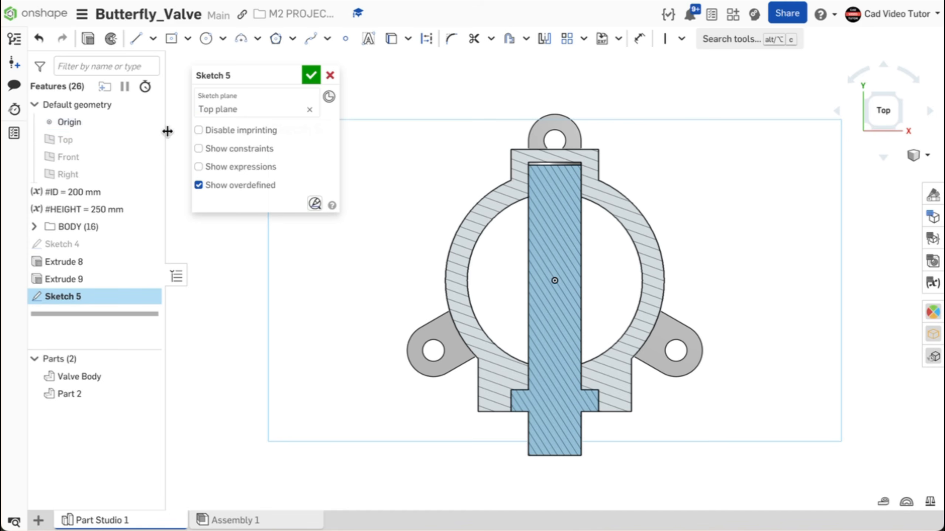
left_click(127, 124)
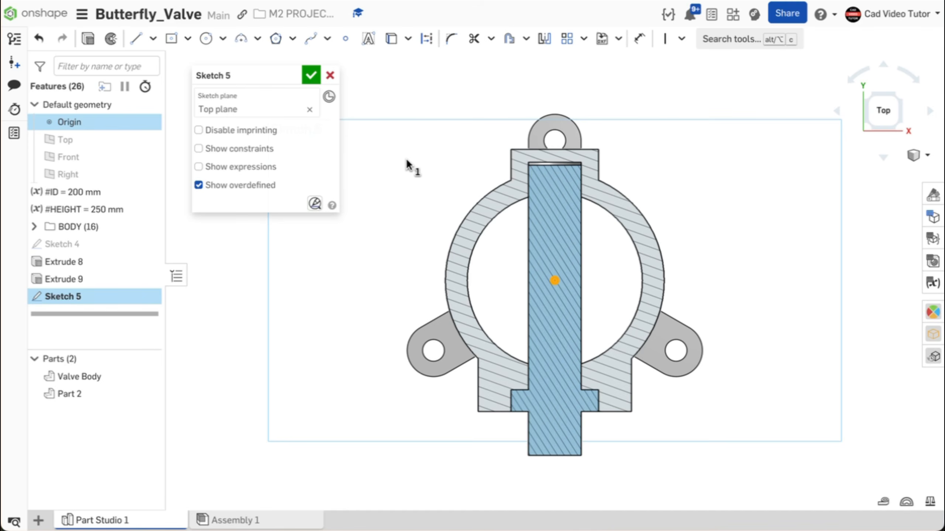
left_click(188, 39)
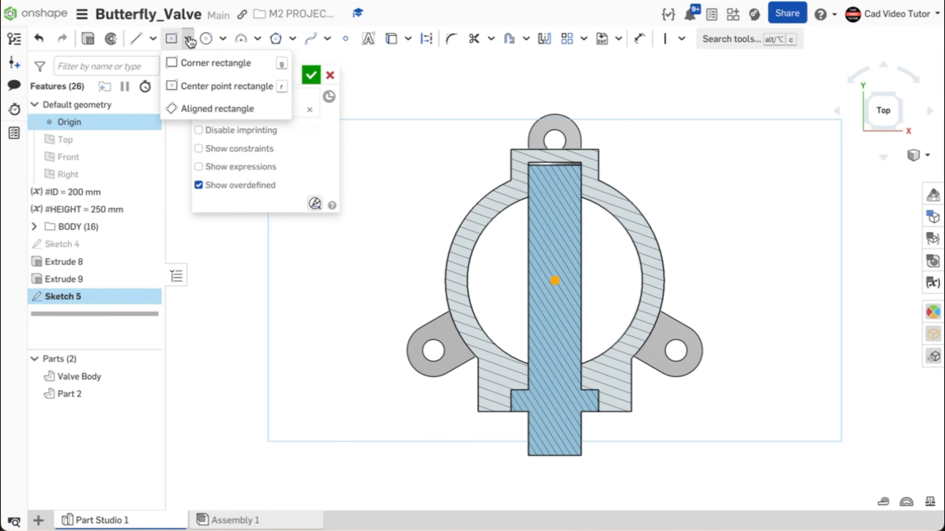
left_click(186, 86)
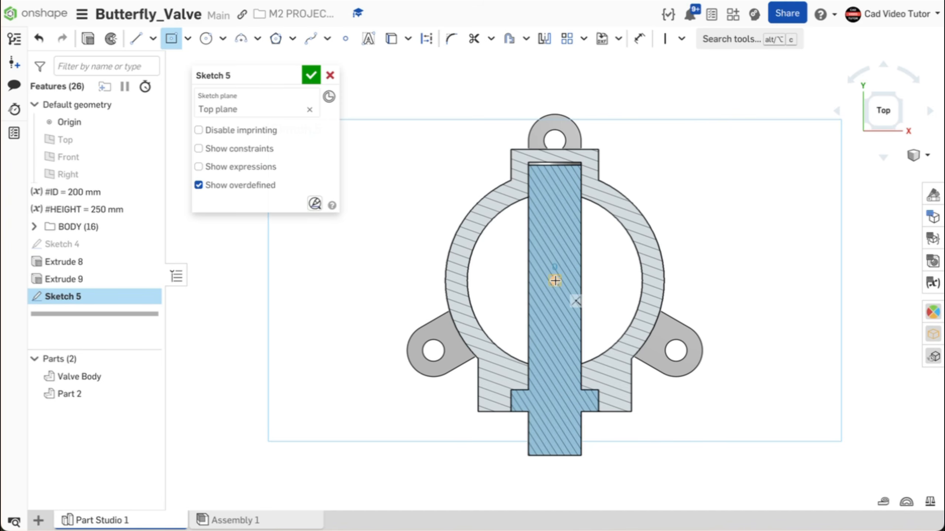
left_click(555, 280)
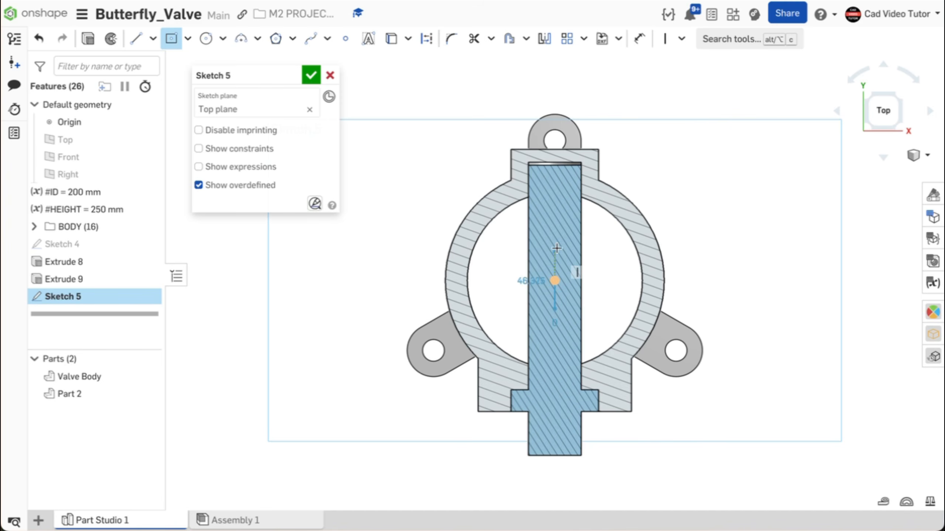
left_click(592, 186)
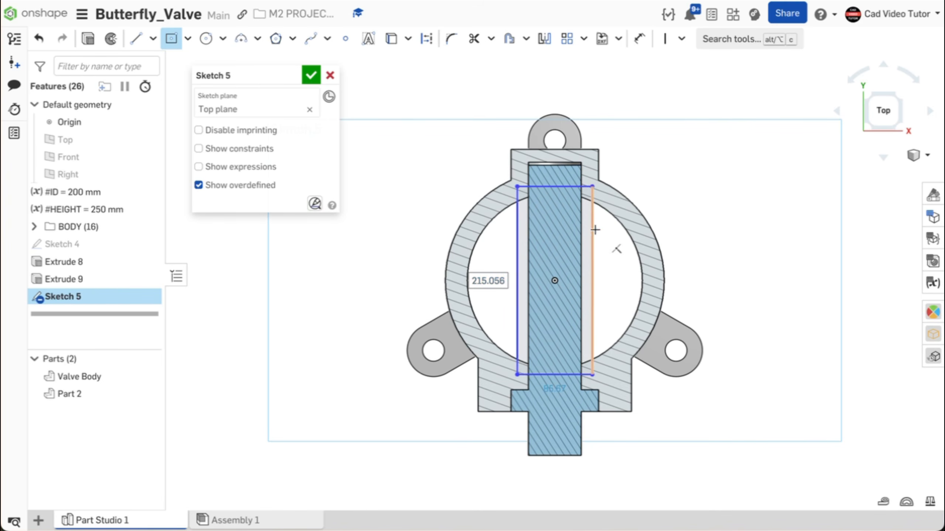
Step: Dimension the rectangle's height with the #ID variable and set its width to 60 mm
scroll(590, 252, "up", 3)
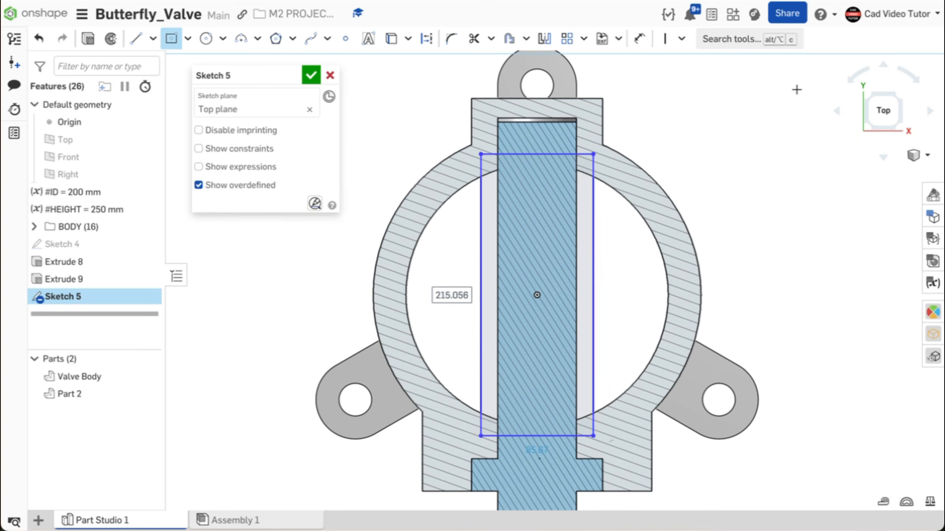
left_click(639, 39)
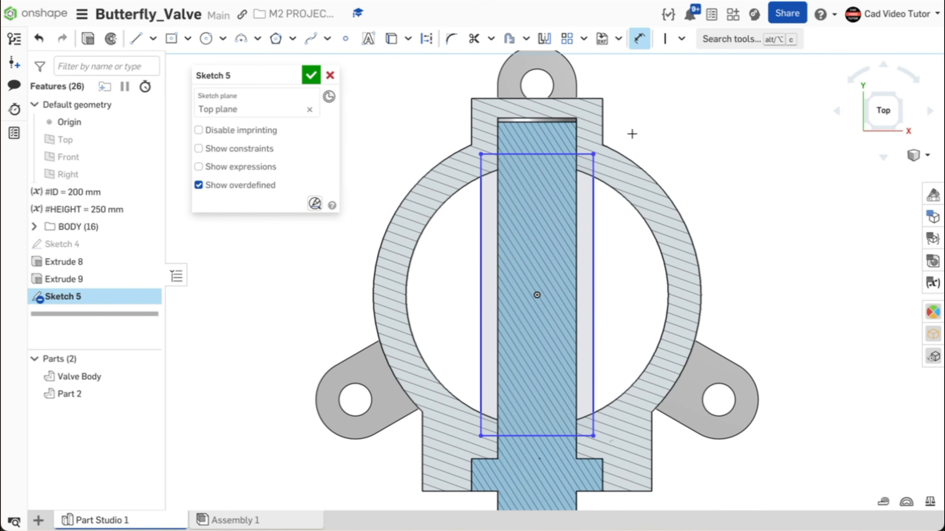
left_click(594, 266)
left_click(739, 275)
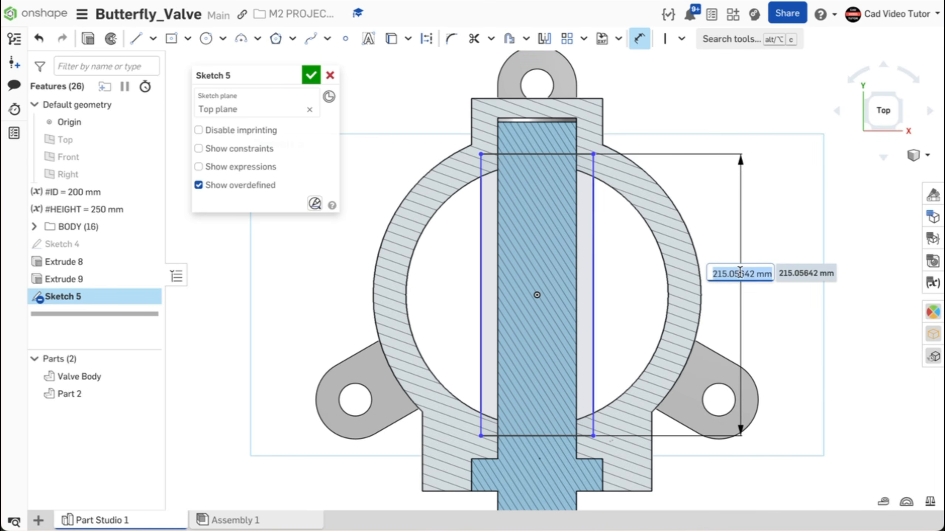
type("#")
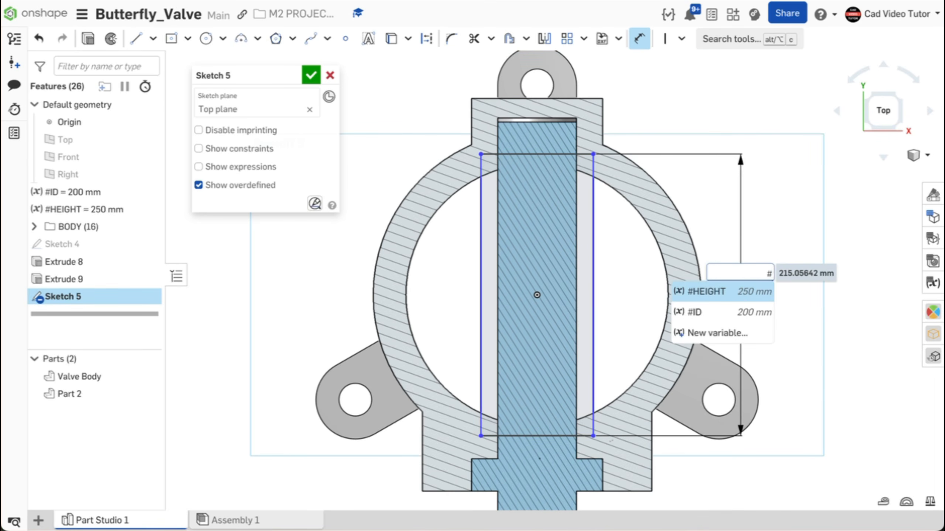
left_click(717, 312)
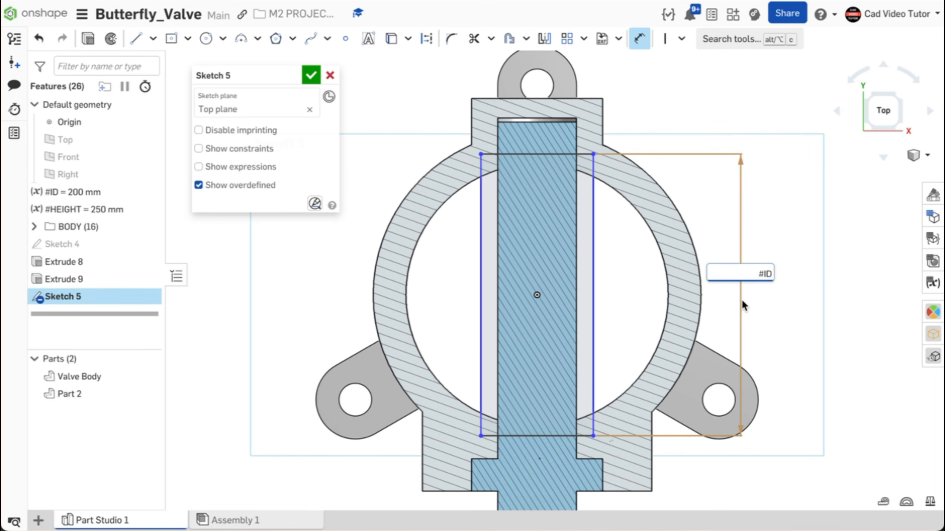
key("Return")
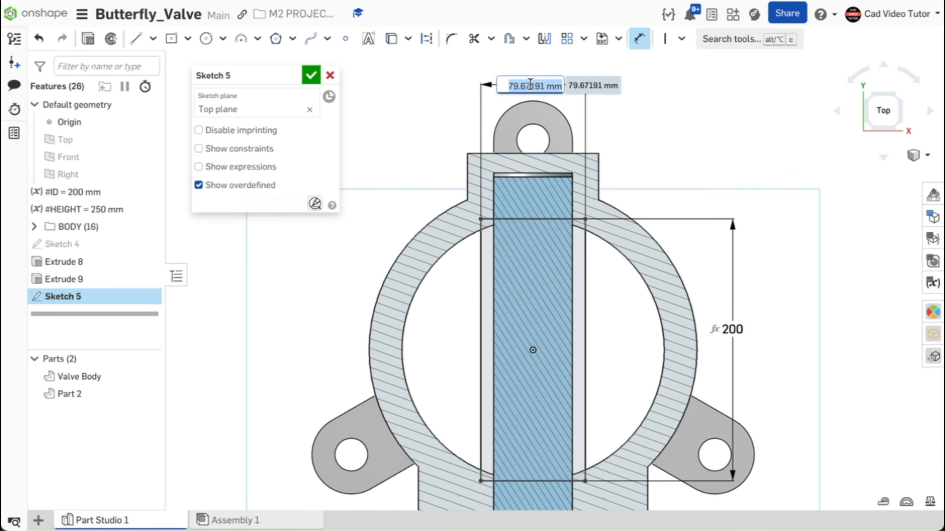
type("60")
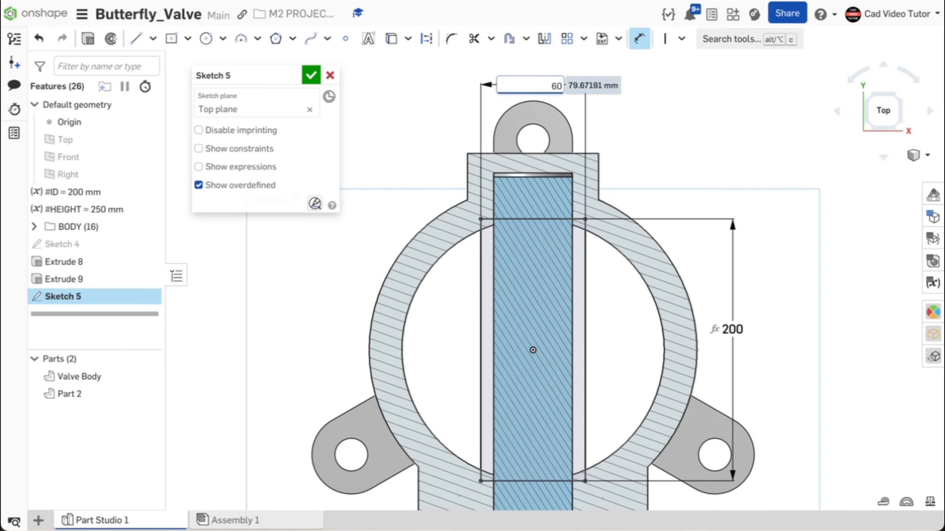
key("Return")
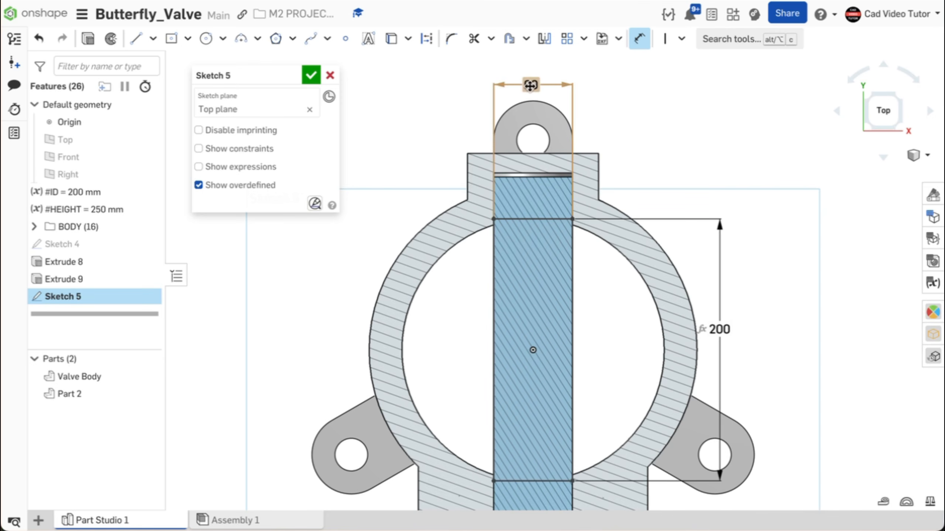
Step: Place two sketch points vertically in line with the origin, about 30 mm inside the rectangle's upper edge and about 33 mm inside its lower edge
left_click(346, 39)
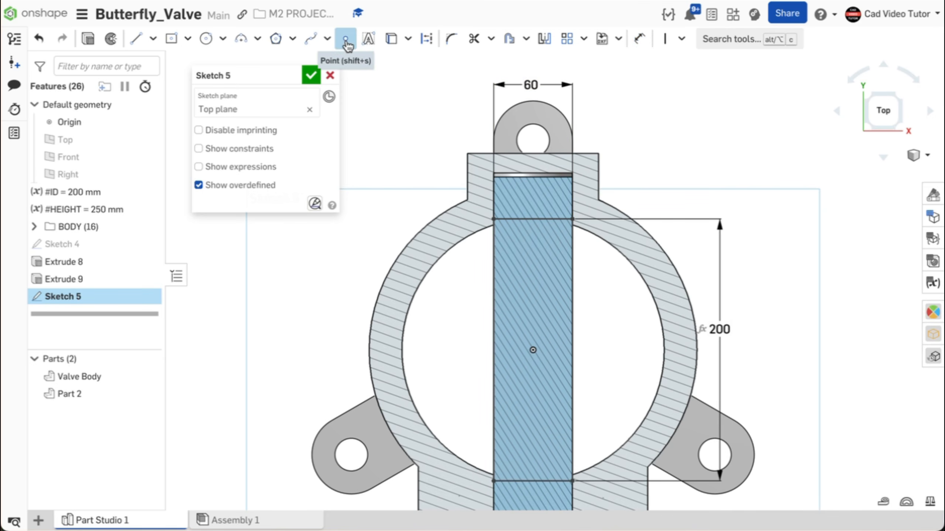
left_click(532, 350)
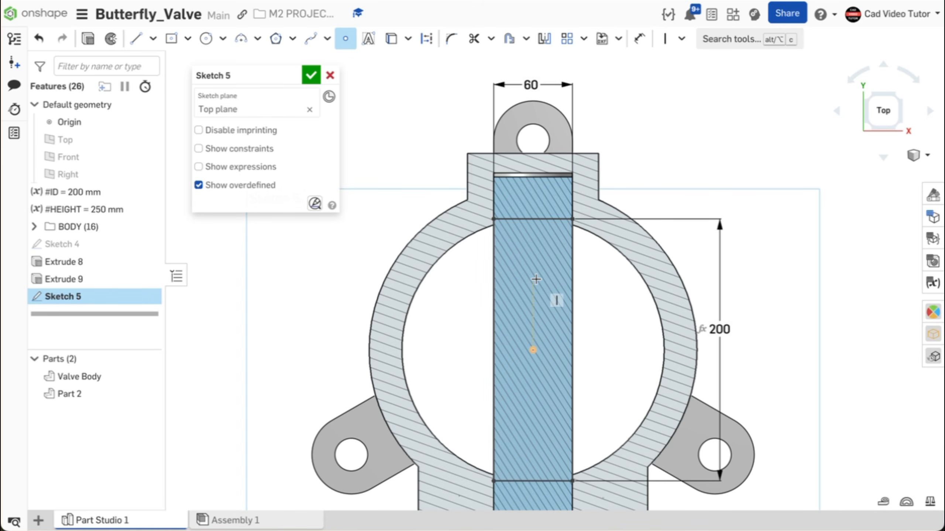
left_click(532, 257)
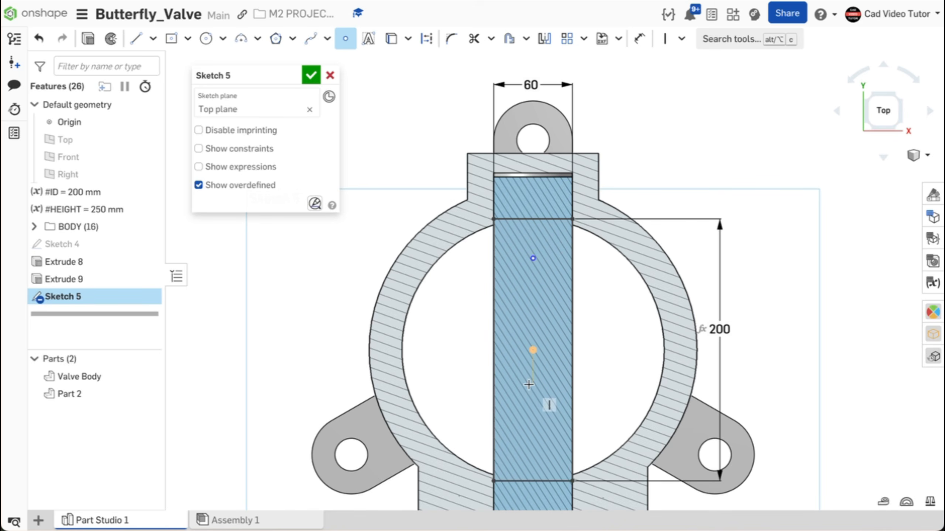
left_click(533, 438)
Step: Dimension the upper point 40 mm from the rectangle's upper edge
left_click(640, 39)
left_click(532, 258)
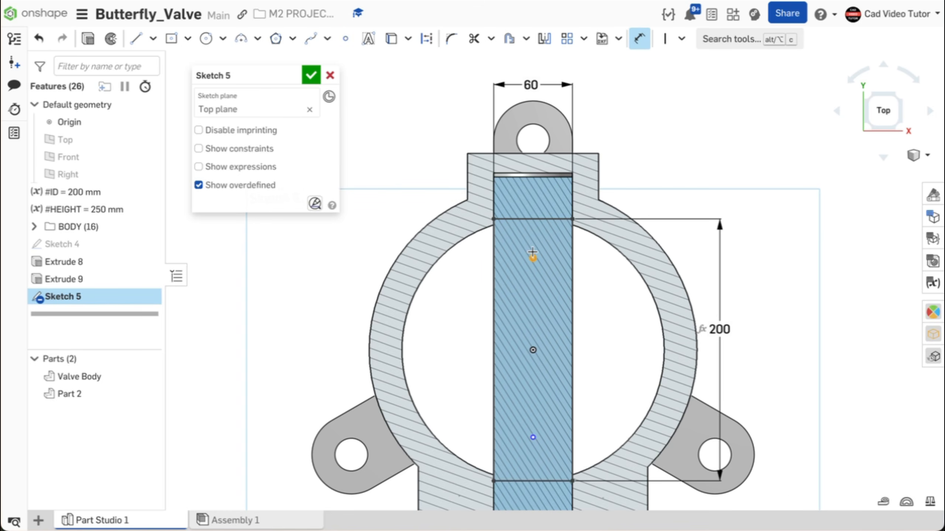
left_click(533, 218)
left_click(600, 294)
type("40")
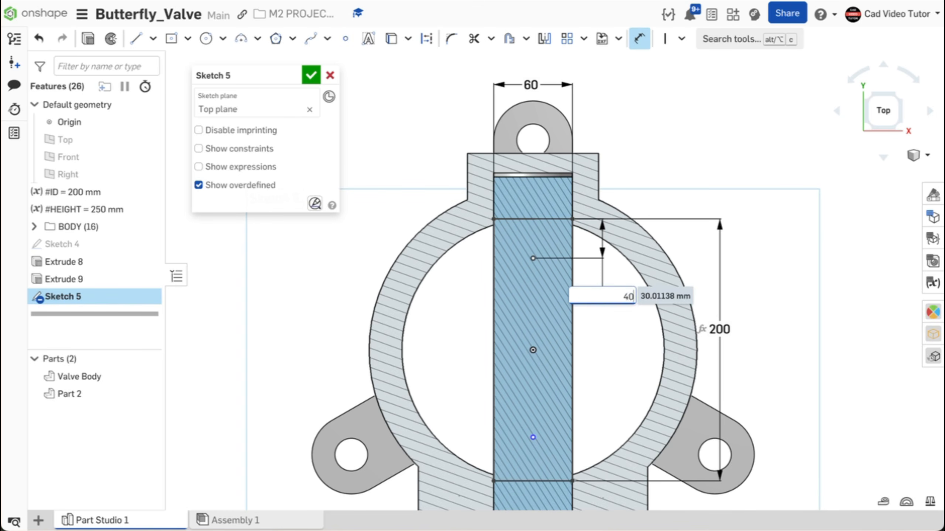
key("Return")
Step: Dimension the lower point 40 mm from the rectangle's lower edge and accept the sketch
left_click(533, 437)
left_click(535, 481)
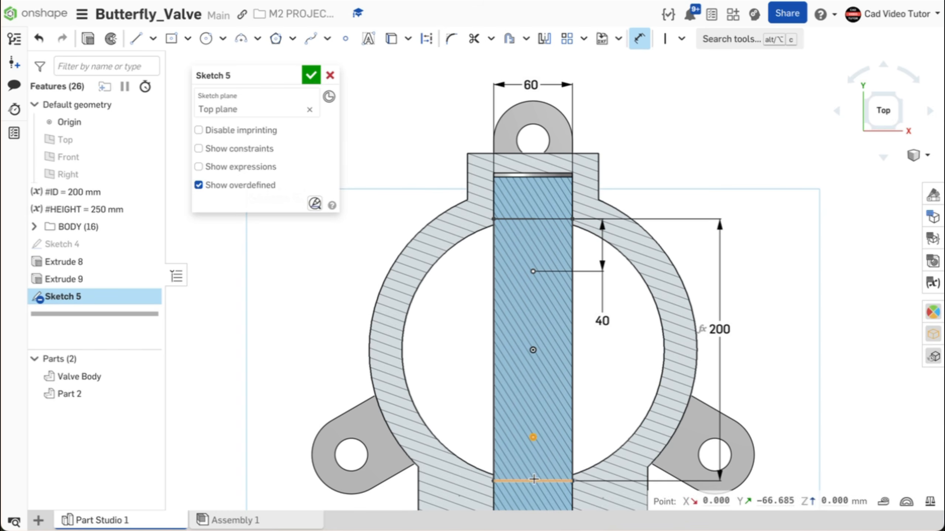
left_click(606, 411)
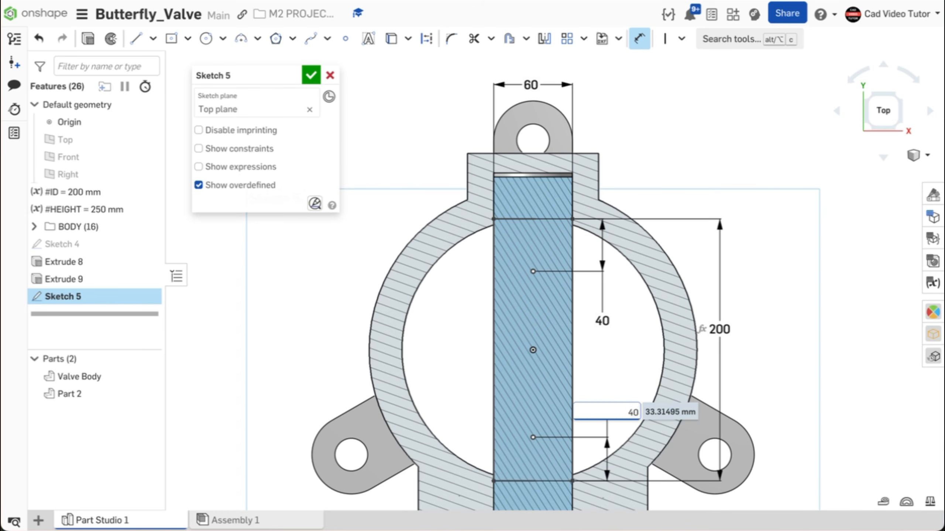
type("40")
key("Return")
scroll(643, 409, "down", 1)
scroll(642, 409, "down", 1)
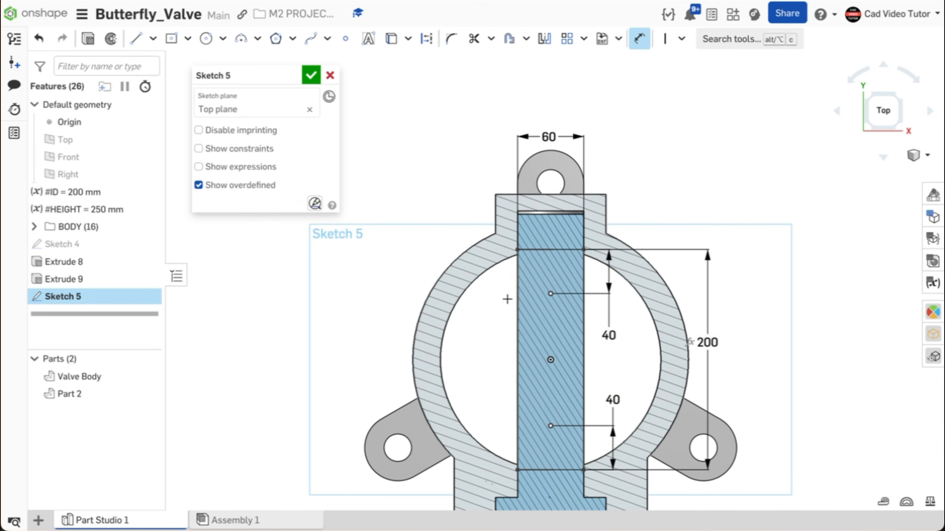
left_click(311, 76)
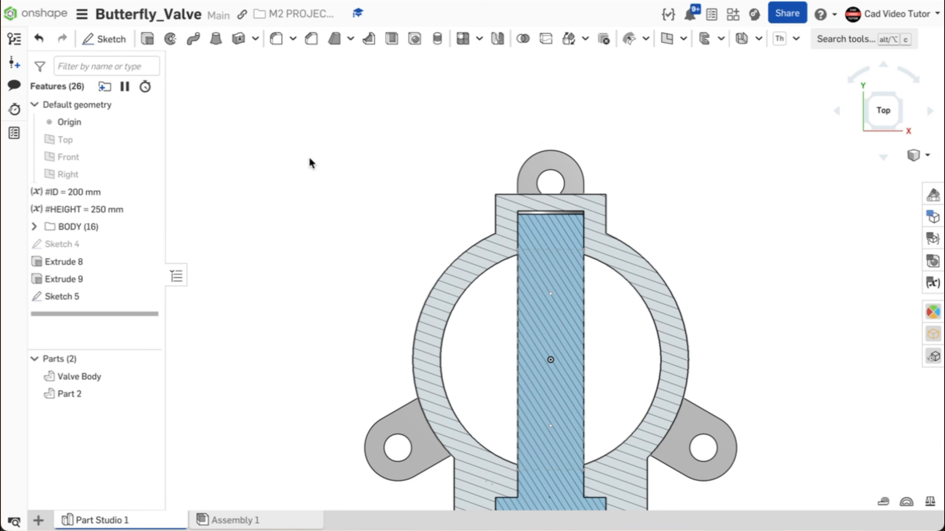
Step: Turn off the section view and hide the Valve Body so only the shaft shows in an isometric view
right_click(311, 163)
left_click(344, 242)
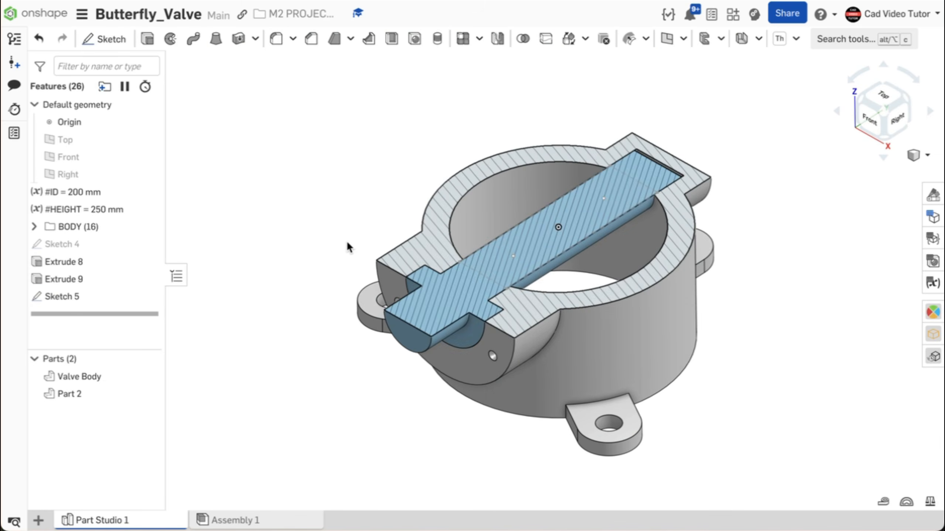
right_click(317, 96)
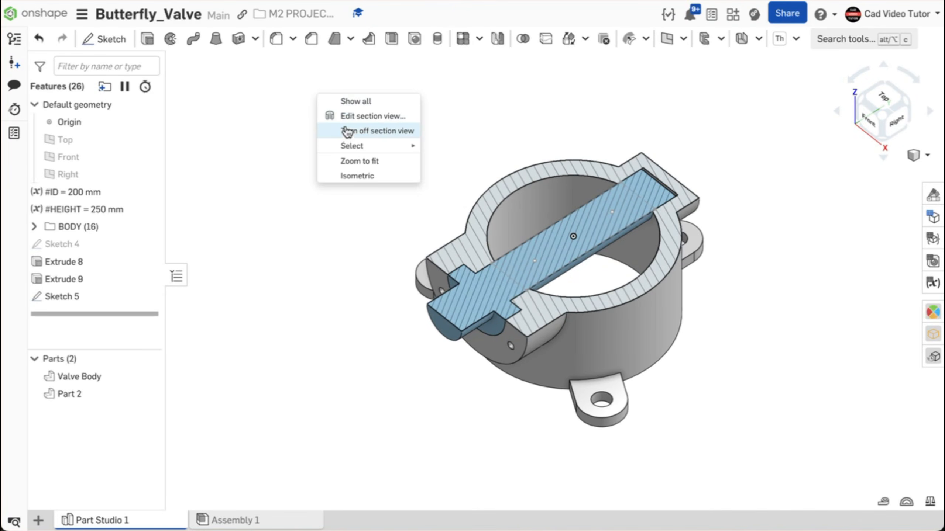
left_click(347, 132)
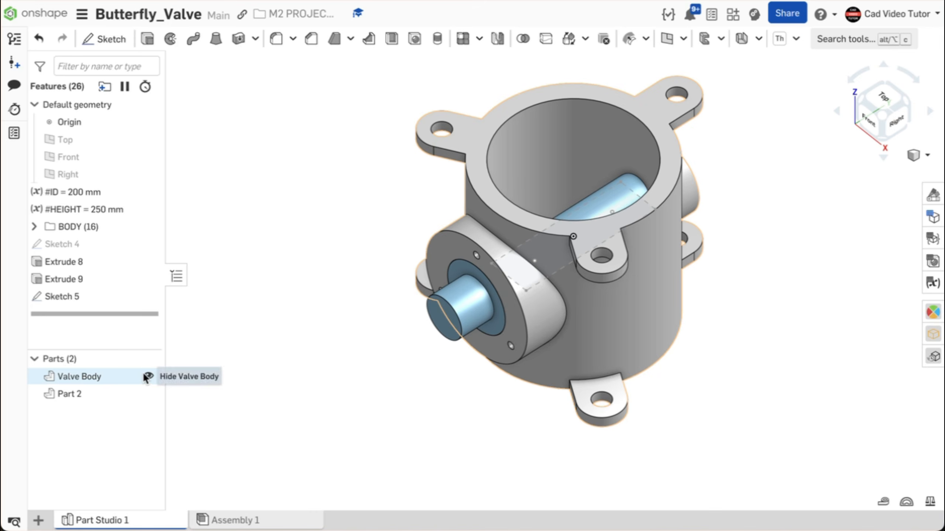
left_click(147, 376)
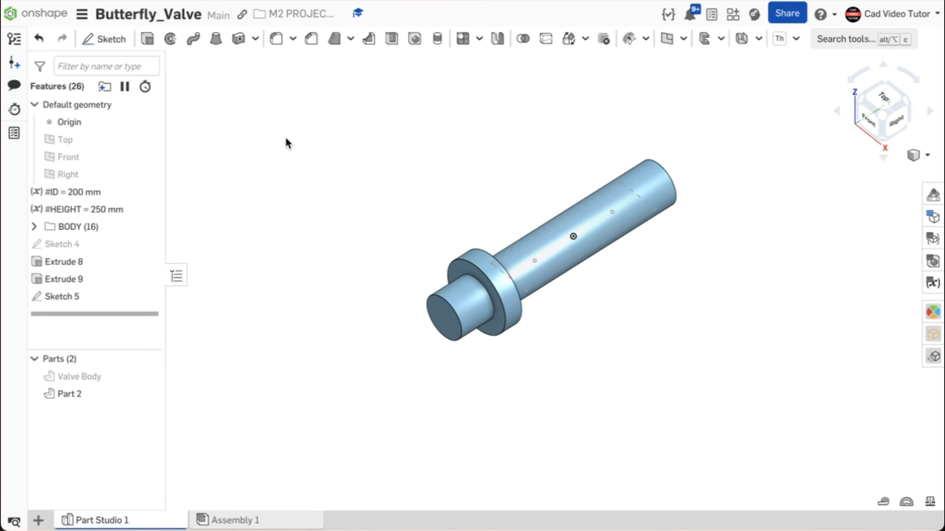
Step: Cut a flat into the shaft by extruding Sketch 5 upward as a Through all removal from Part 2
left_click(147, 39)
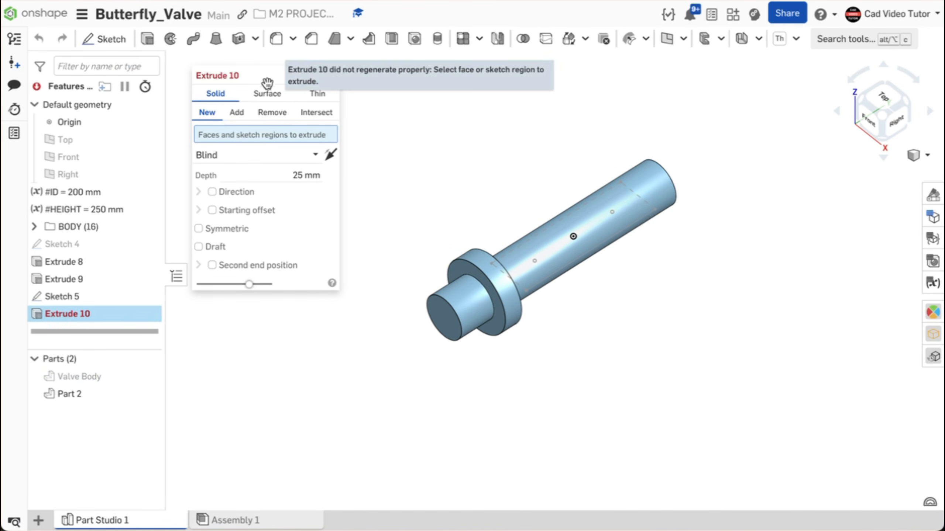
left_click(279, 115)
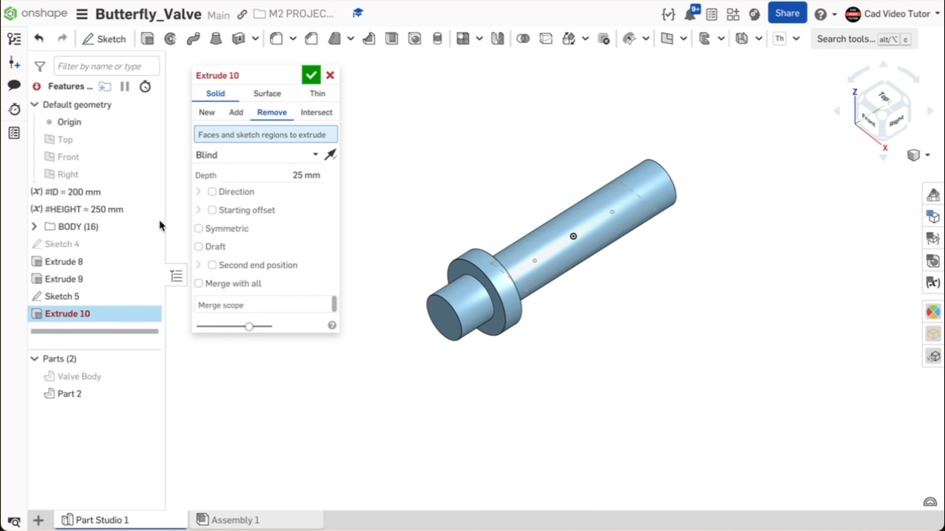
left_click(111, 298)
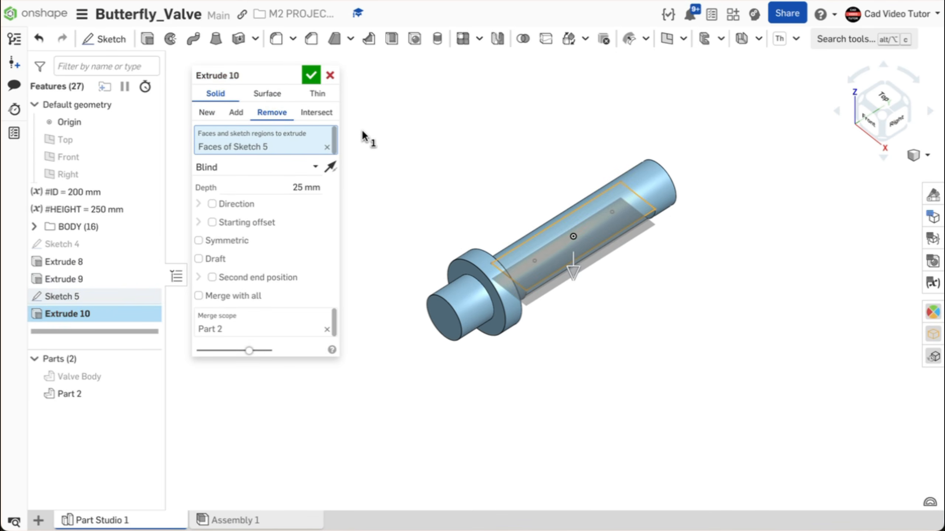
left_click(330, 167)
left_click(313, 166)
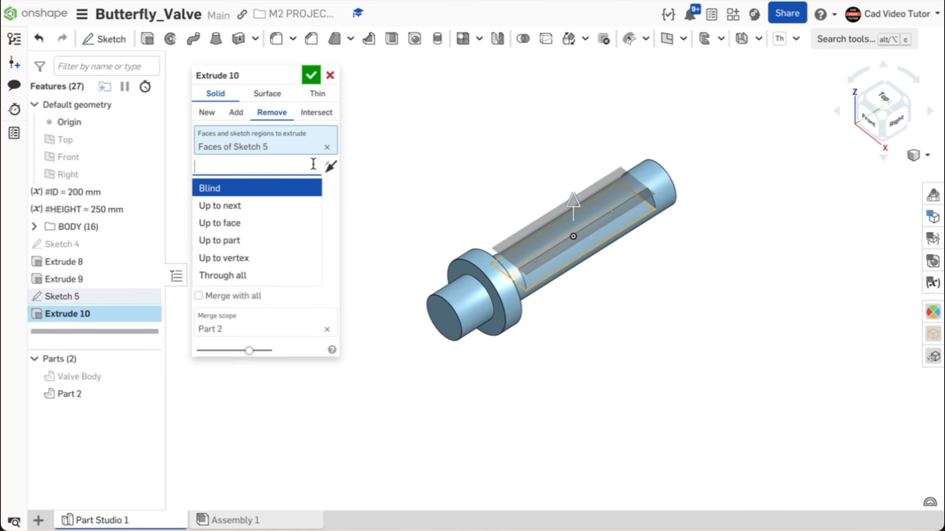
left_click(287, 275)
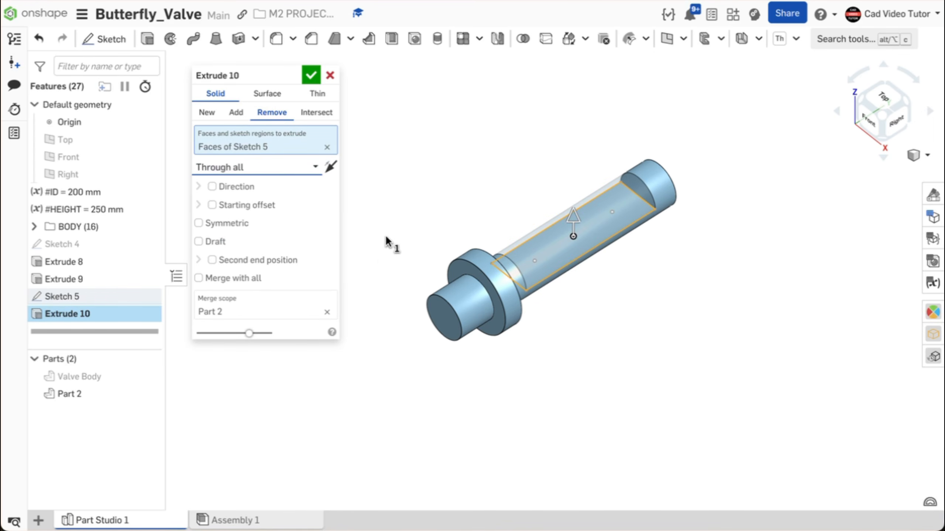
left_click(311, 76)
Step: Add M8x1.25 straight tapped holes through all of Part 2 at the flat's three sketch points and return to the isometric view
scroll(455, 189, "up", 3)
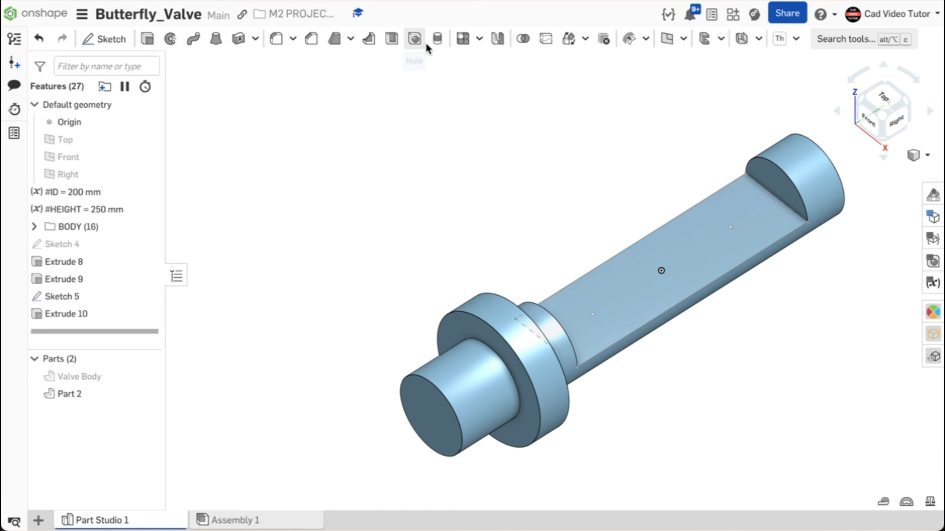
left_click(416, 40)
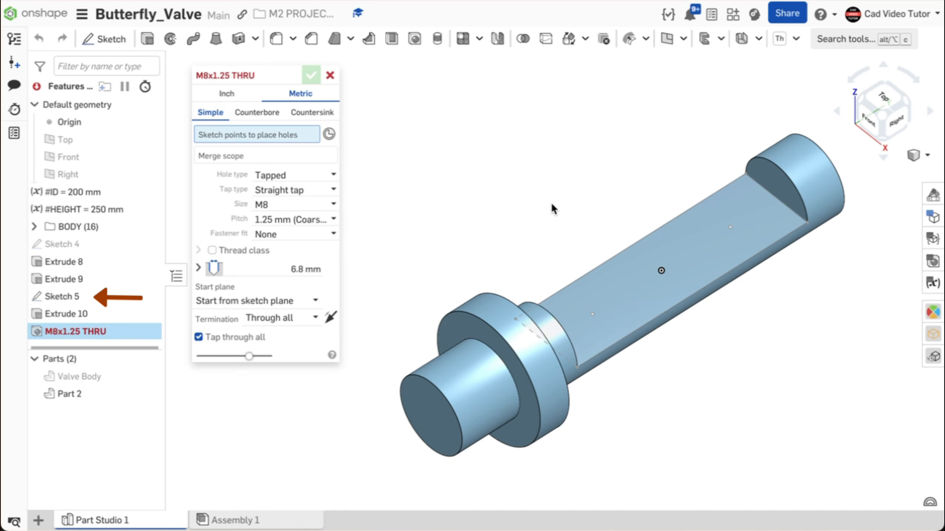
left_click(661, 271)
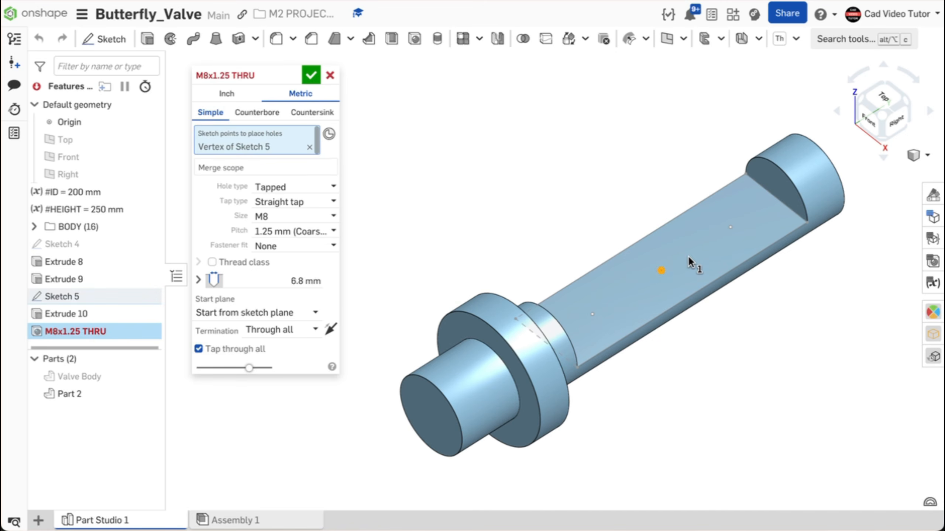
left_click(730, 227)
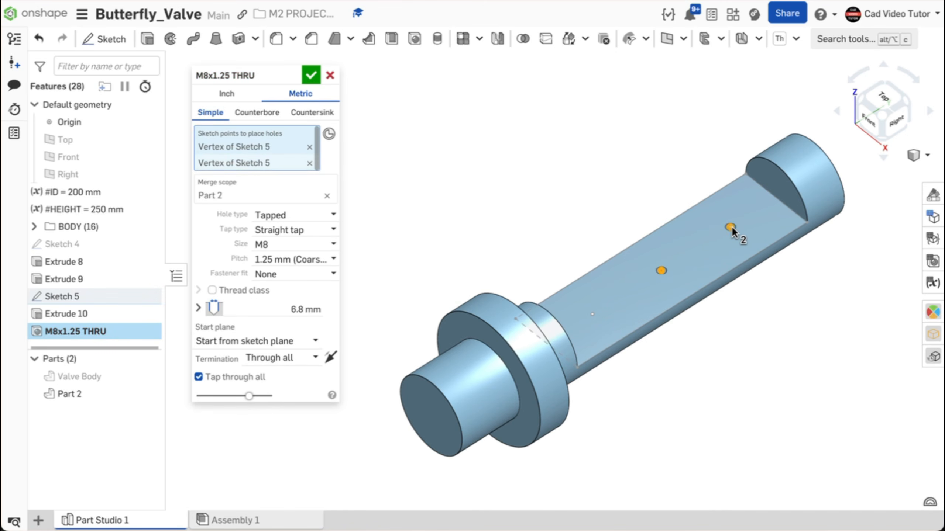
left_click(589, 314)
mouse_move(519, 145)
right_mouse_down()
mouse_move(549, 160)
mouse_move(563, 119)
mouse_move(557, 205)
mouse_move(399, 128)
right_mouse_up()
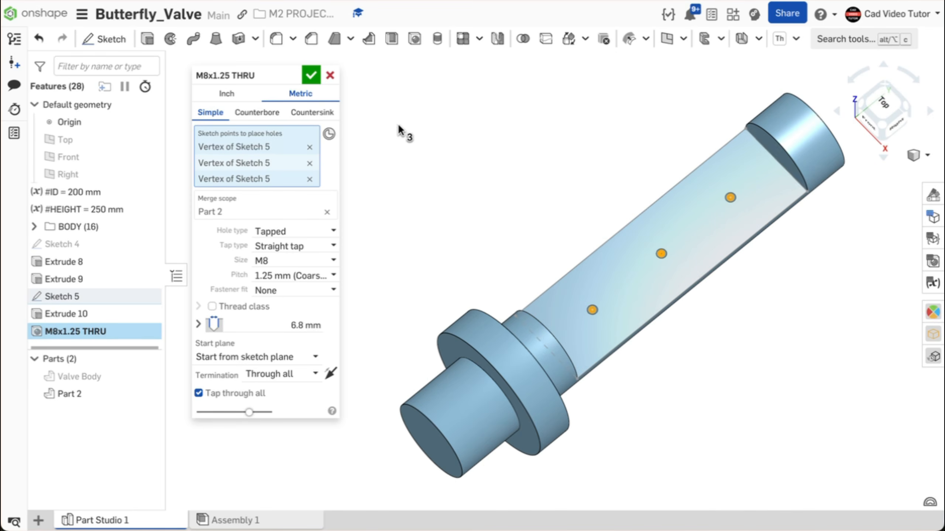
left_click(316, 79)
right_click(393, 156)
mouse_move(415, 194)
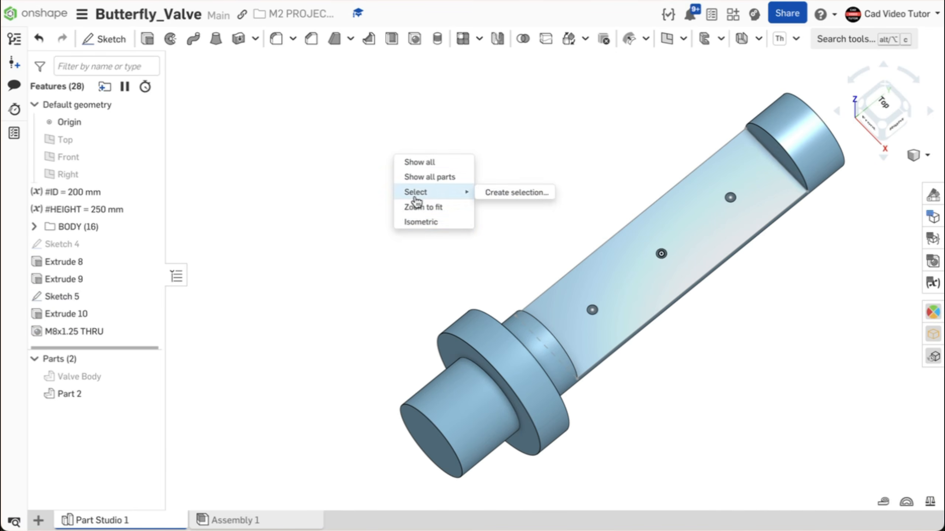
left_click(416, 222)
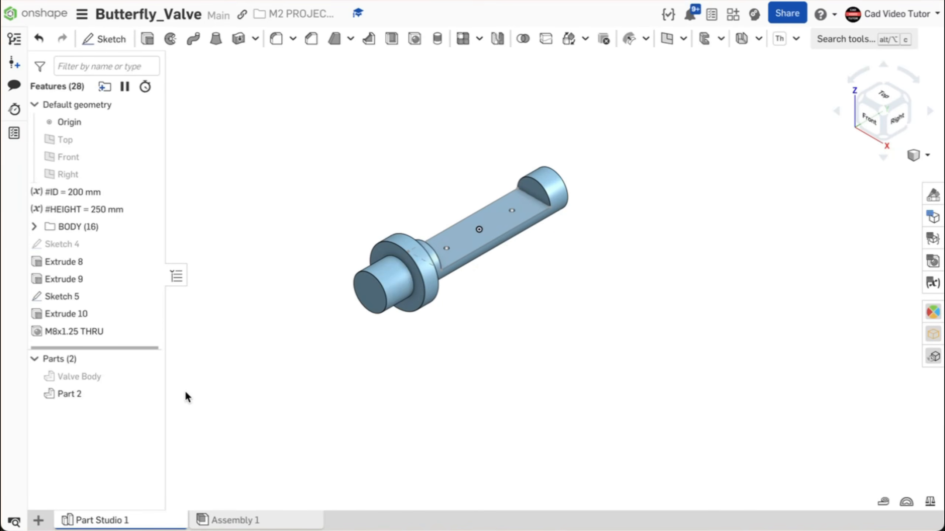
Step: Show the Valve Body part and apply a section view through the model on the Top plane
left_click(145, 374)
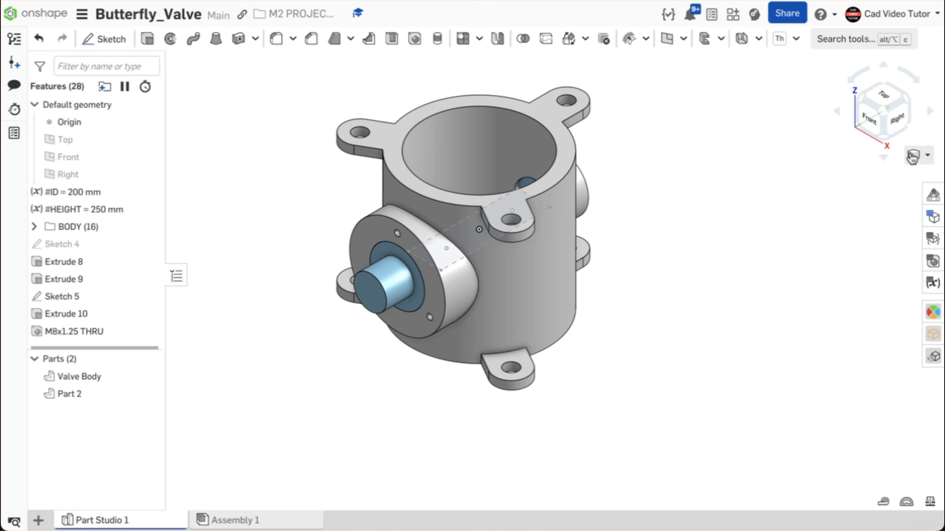
left_click(927, 156)
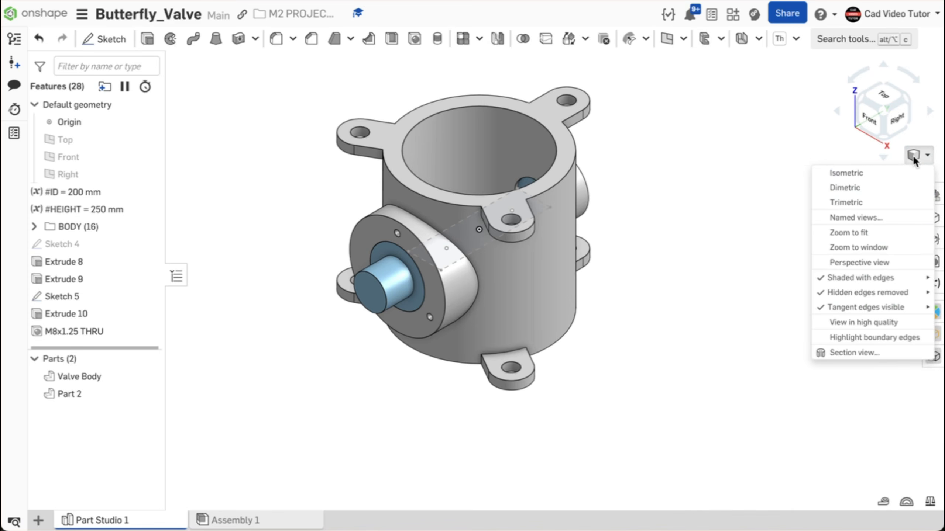
left_click(863, 355)
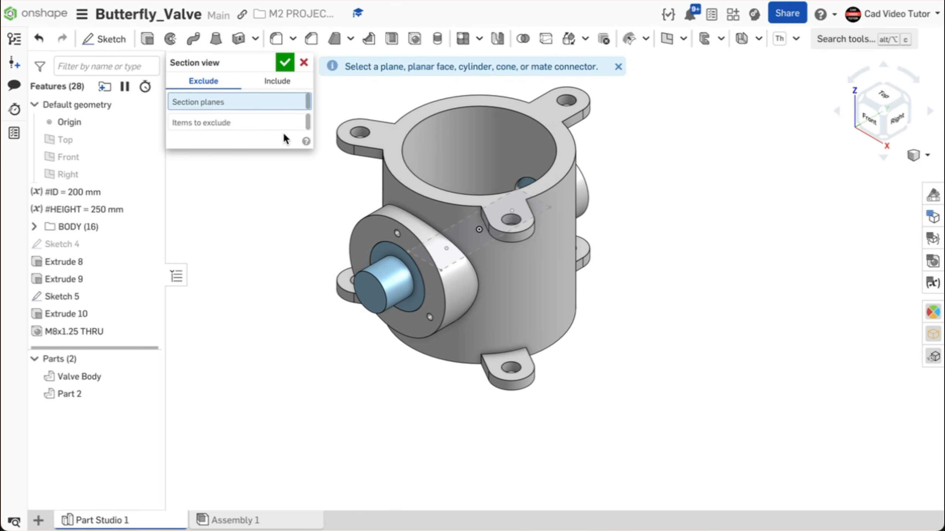
left_click(113, 139)
left_click(282, 63)
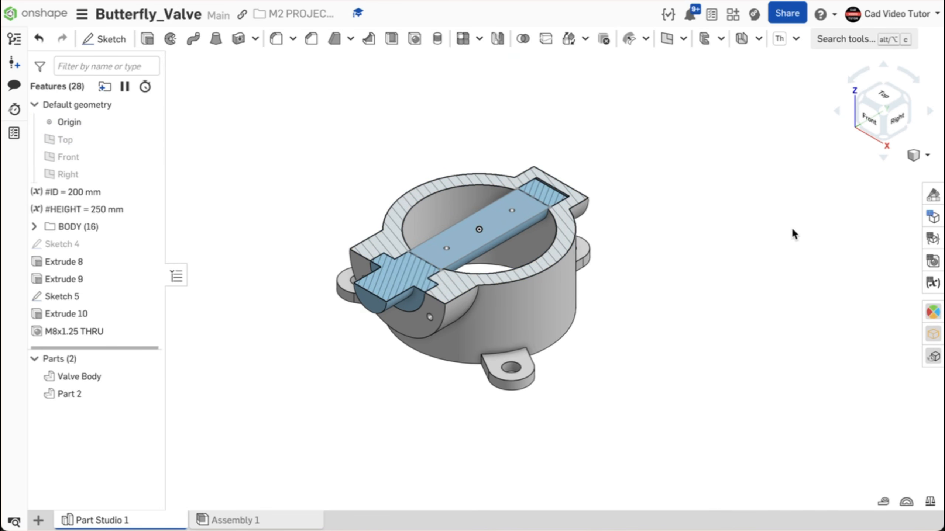
Step: Open the variable table and set the ID variable to 250 mm
left_click(932, 282)
left_click(798, 130)
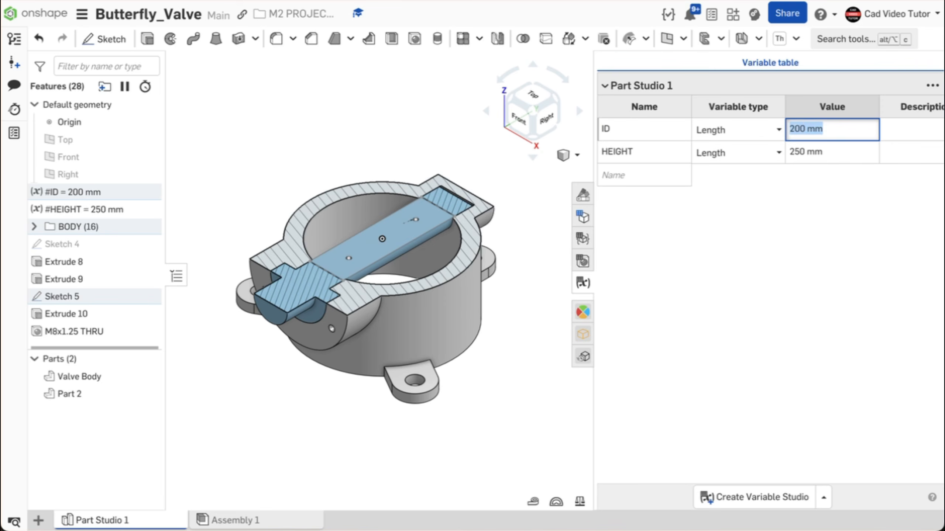
type("250")
key("Return")
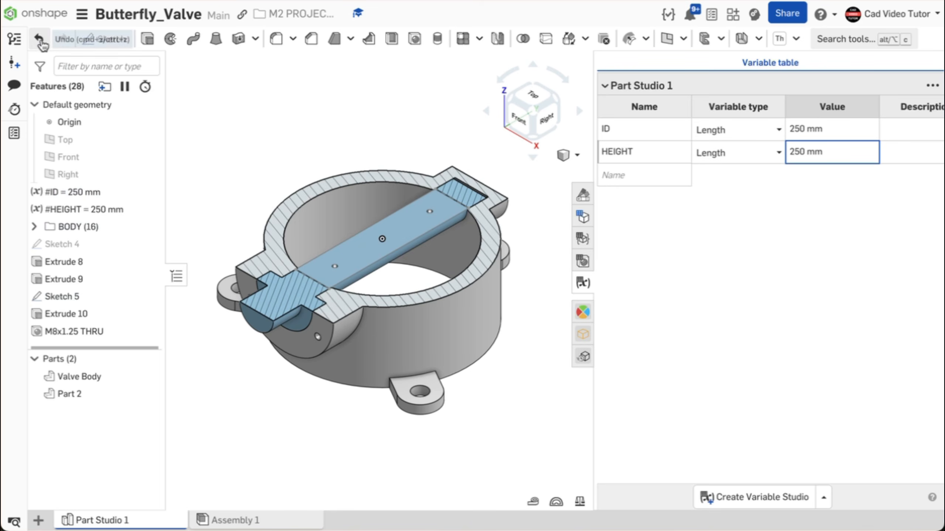
Step: Undo the ID variable change, redo it to compare both sizes, and undo it again
left_click(39, 41)
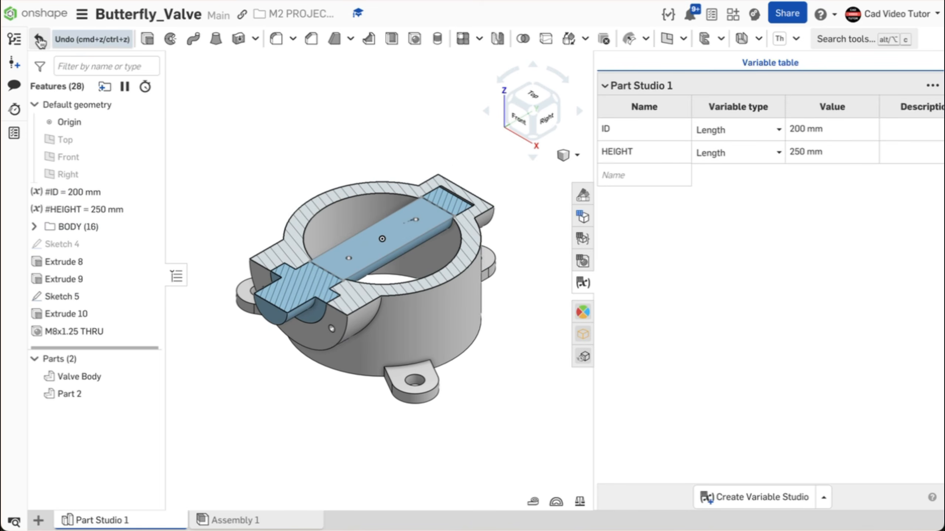
left_click(63, 39)
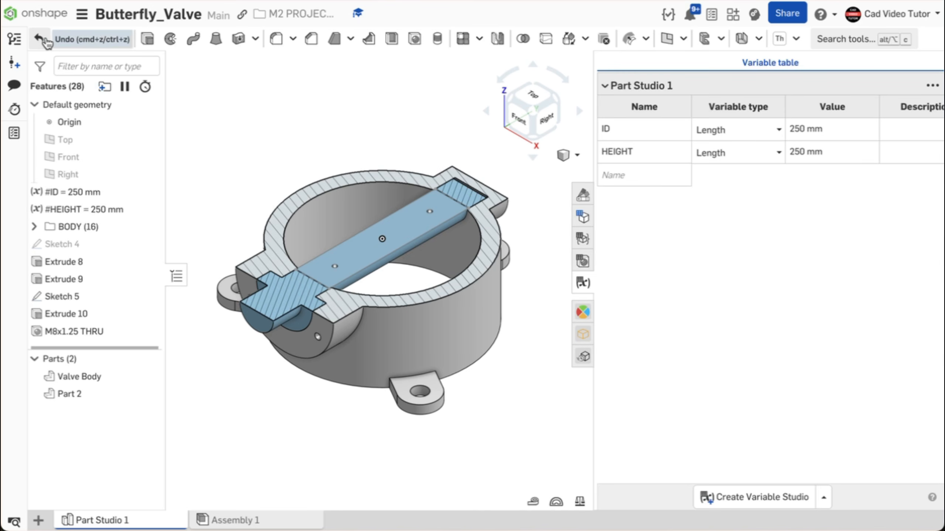
left_click(44, 40)
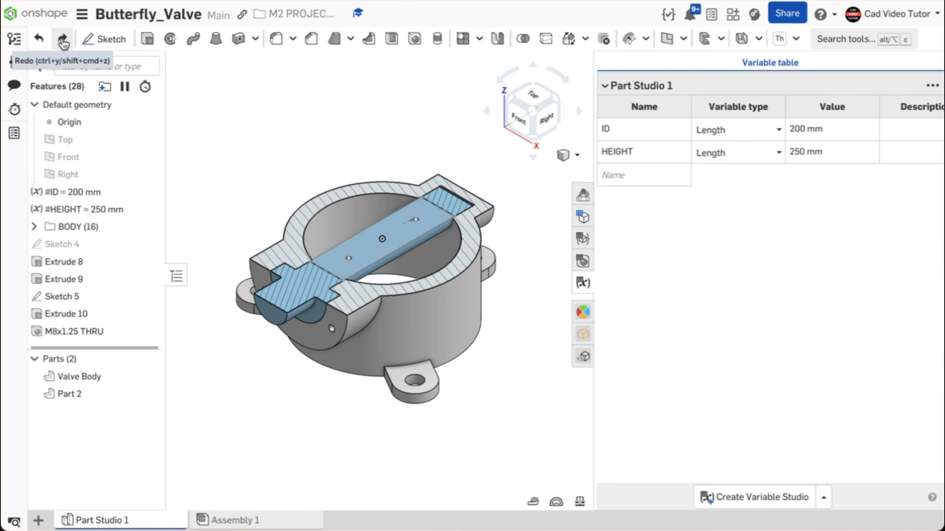
Step: Close the variable table and turn off the section view
left_click(582, 283)
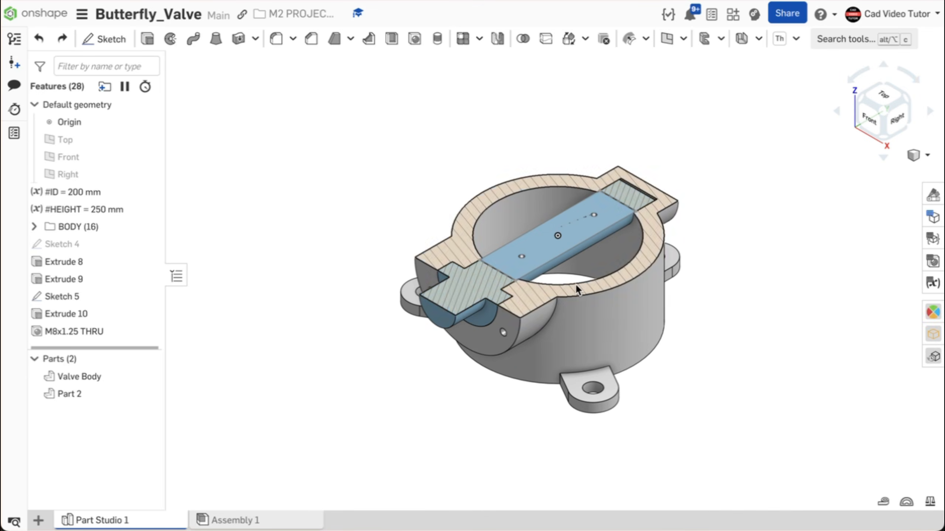
right_click(236, 241)
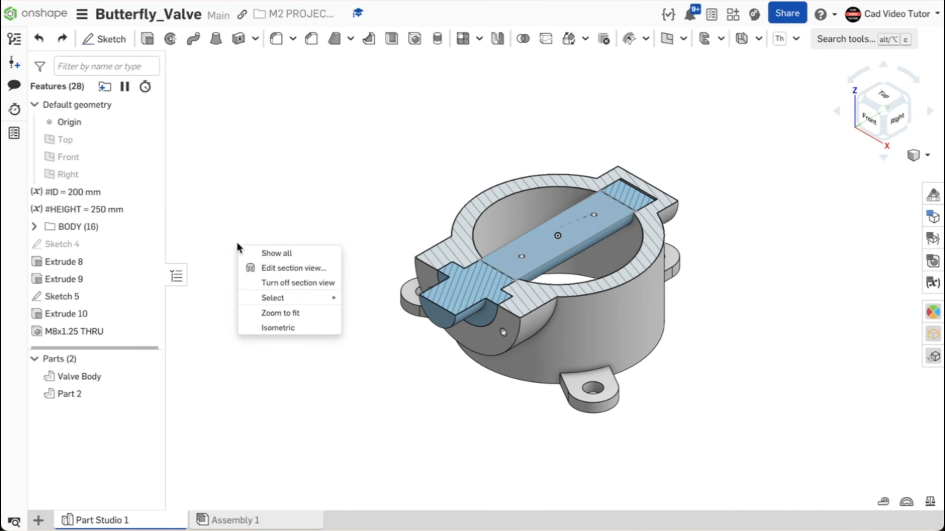
left_click(265, 283)
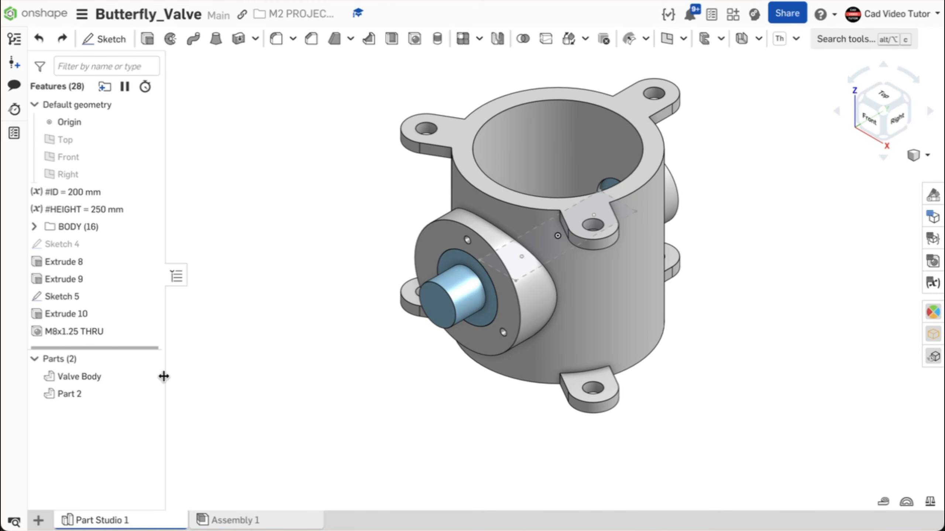
Step: Rename Part 2 as Stem
right_click(125, 394)
left_click(167, 143)
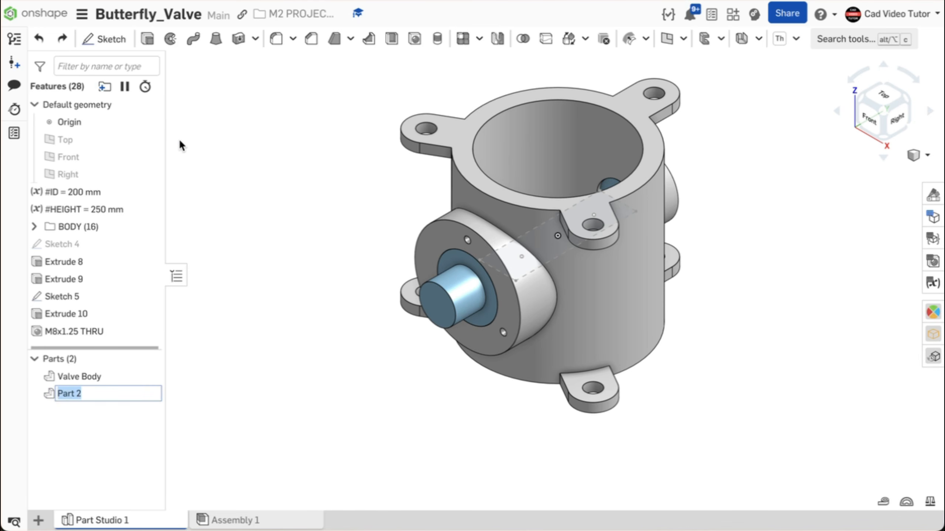
type("Stem")
key("Return")
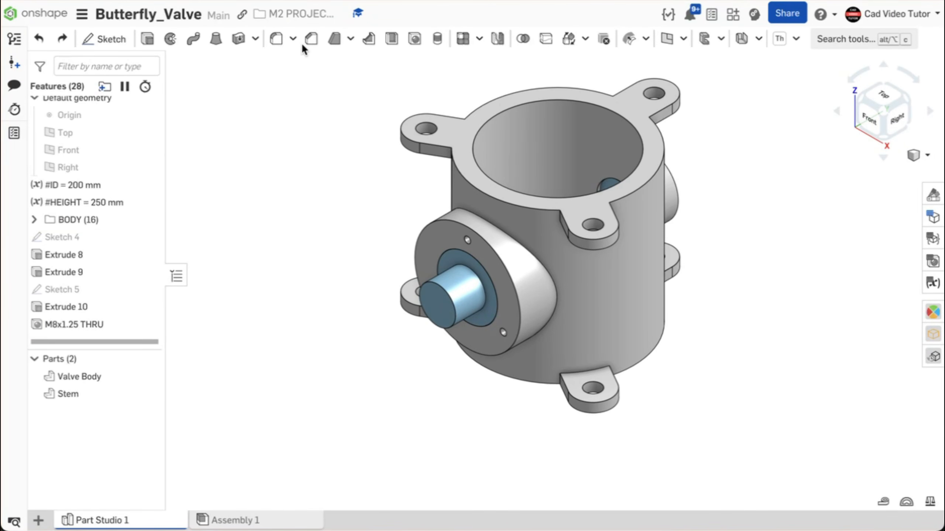
Step: Group the features from Sketch 4 through M8x1.25 THRU into a new folder named STEM
left_click(66, 238)
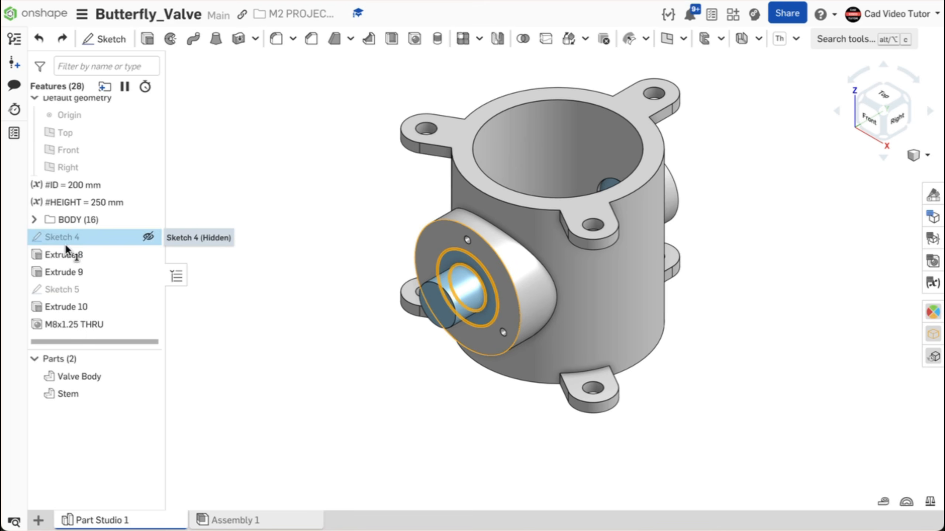
left_click(57, 322, "shift")
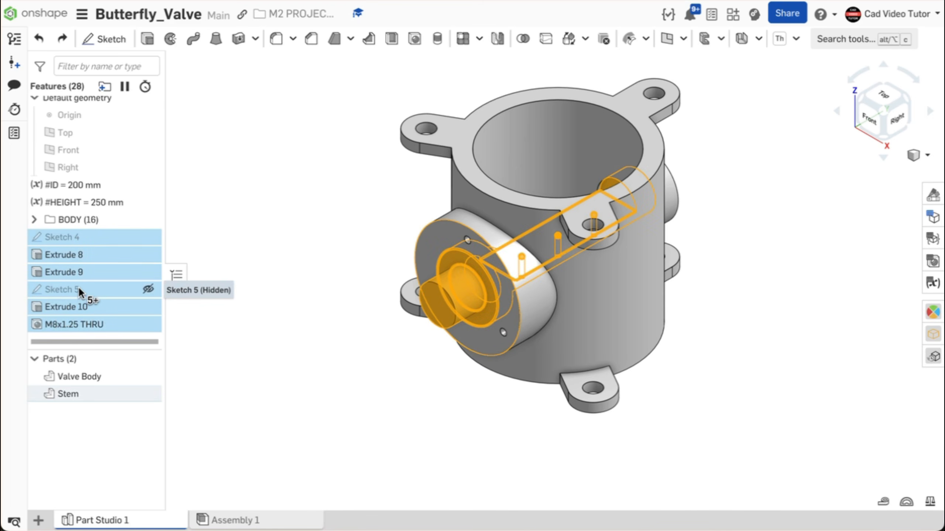
right_click(89, 289)
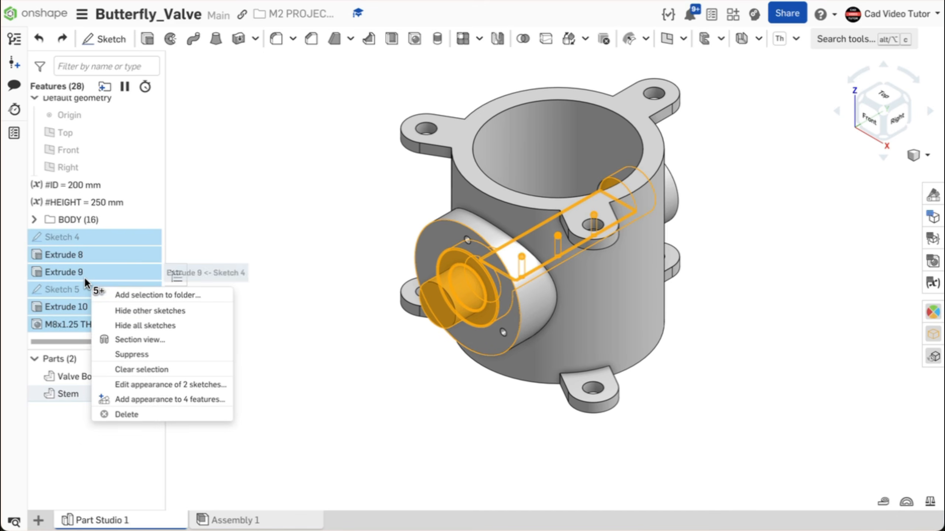
left_click(111, 295)
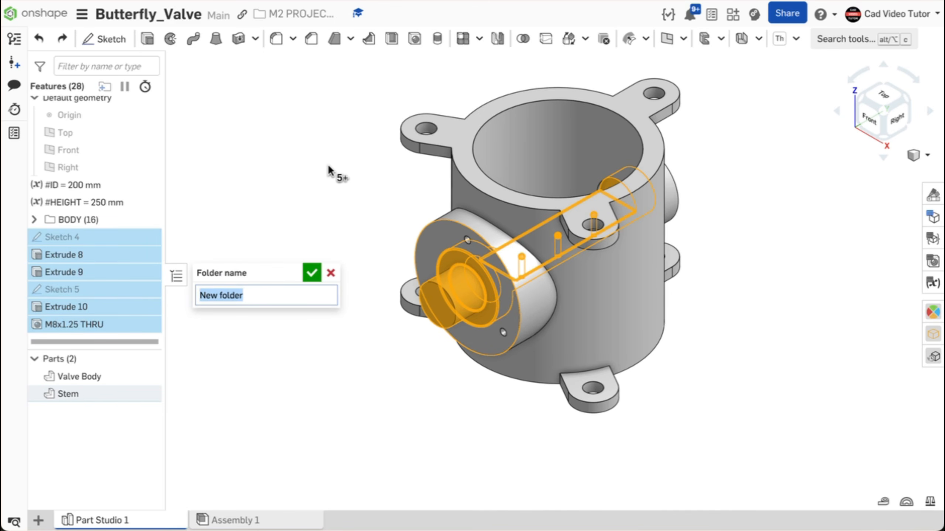
type("Stem")
key("Return")
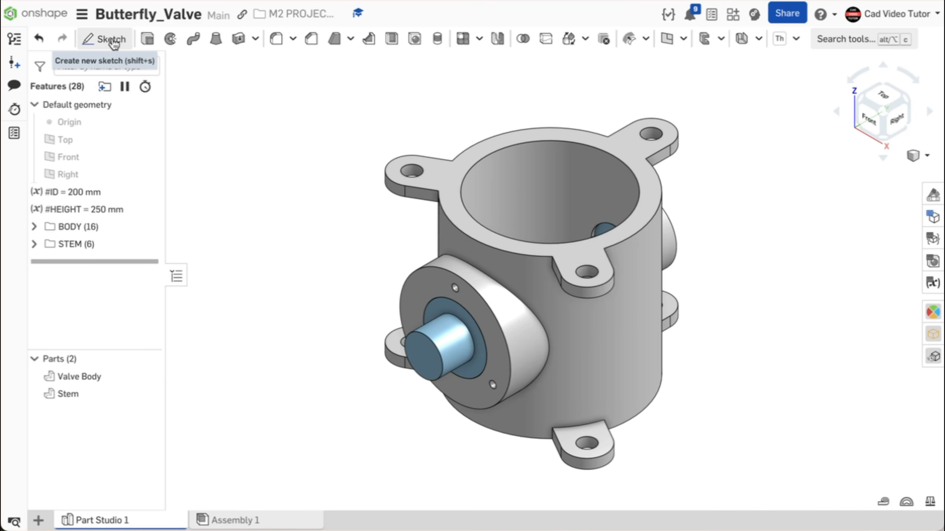
Step: Start a sketch on the front face of the valve body's round side flange, hide the Stem, and view the sketch plane straight on
left_click(106, 38)
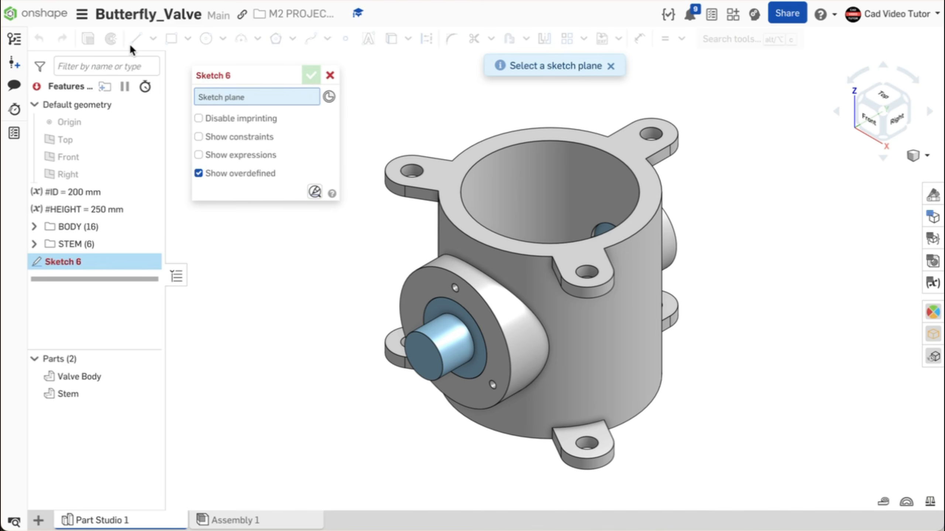
left_click(430, 286)
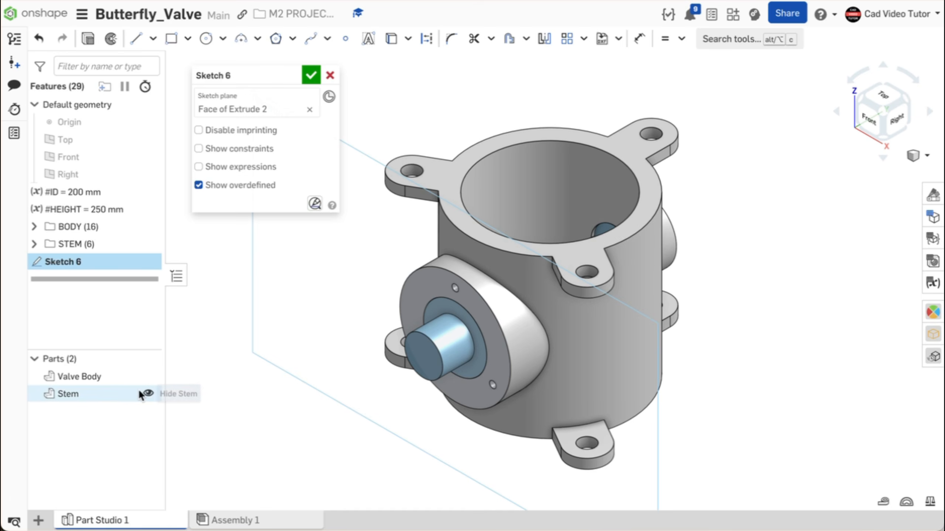
left_click(145, 394)
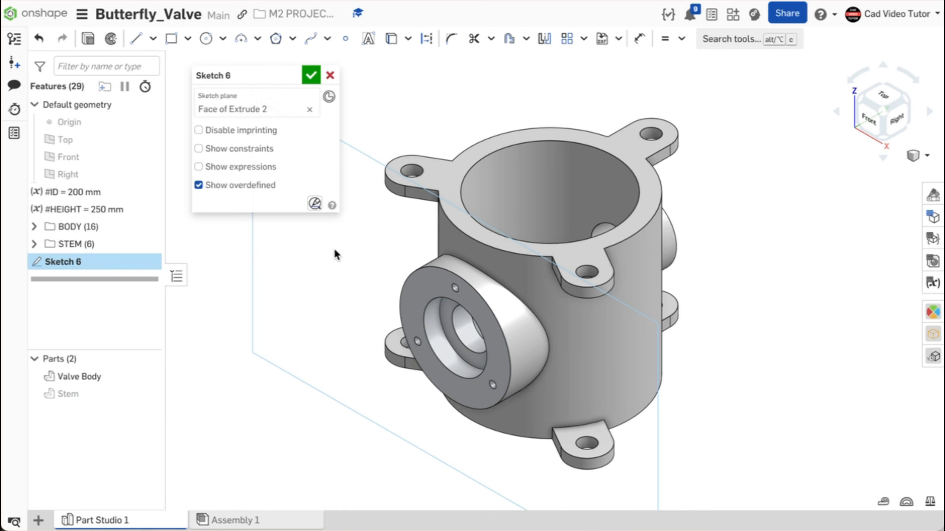
key("n")
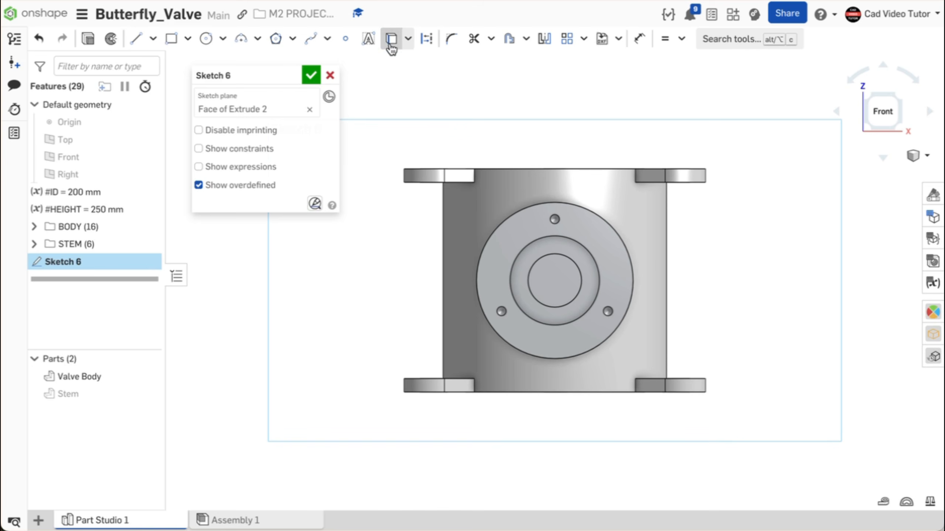
Step: Project the small central bore edge and the flange's outer circular edge into the sketch
left_click(392, 48)
left_click(540, 260)
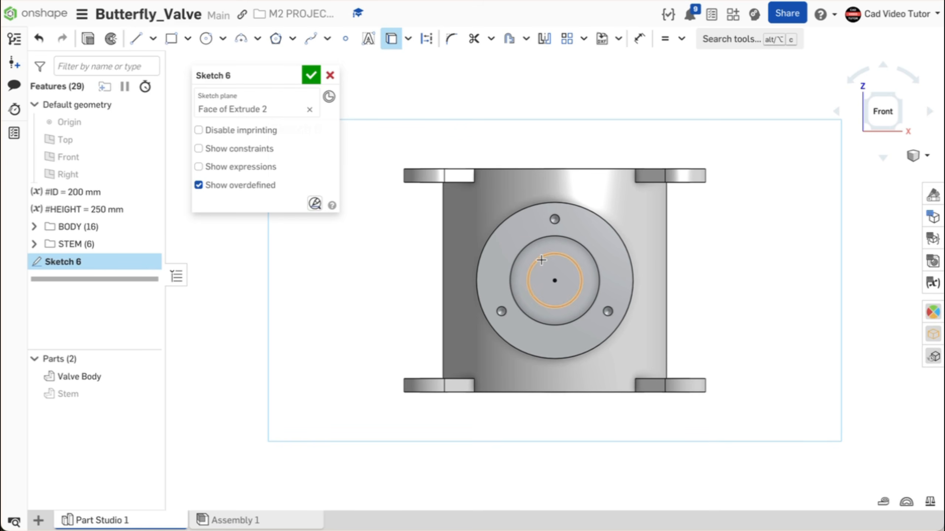
left_click(521, 212)
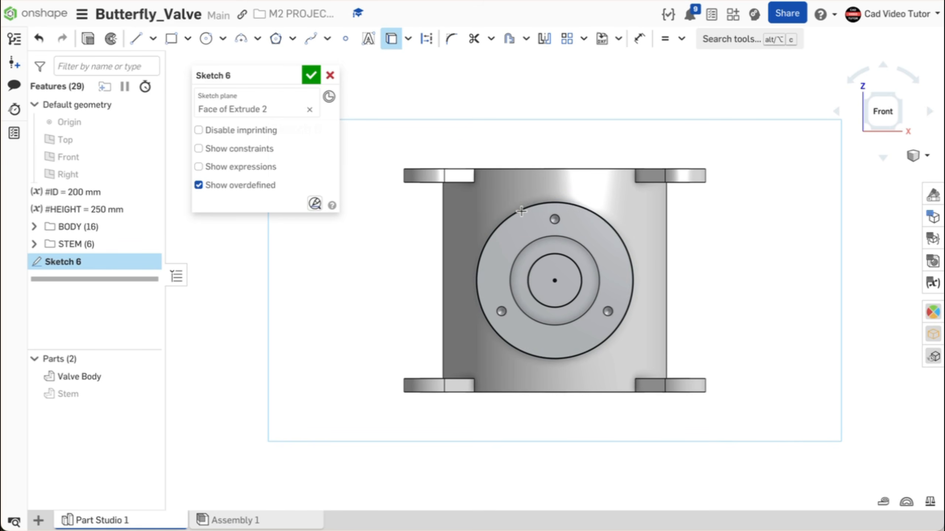
Step: Sketch a center-point circle of 14 mm diameter concentric with the upper bolt hole on the flange
scroll(530, 224, "up", 5)
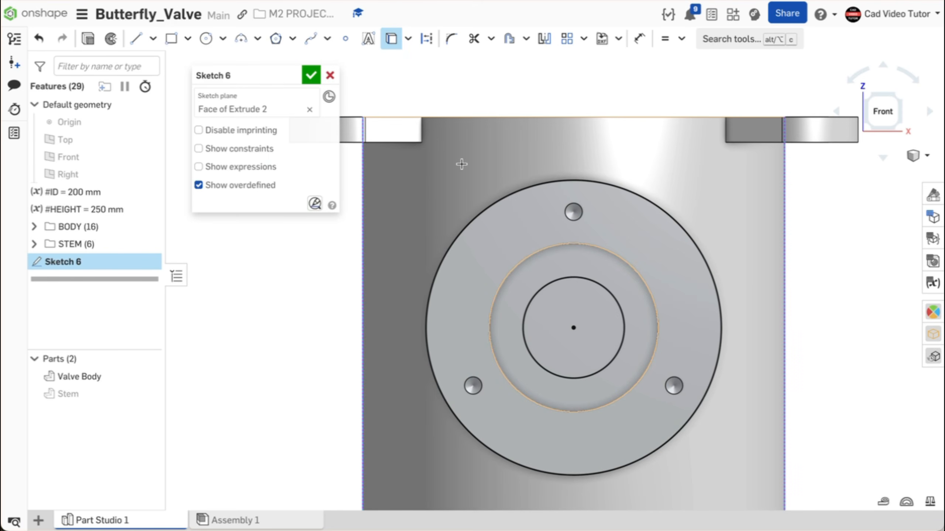
left_click(222, 38)
left_click(202, 62)
scroll(569, 208, "up", 3)
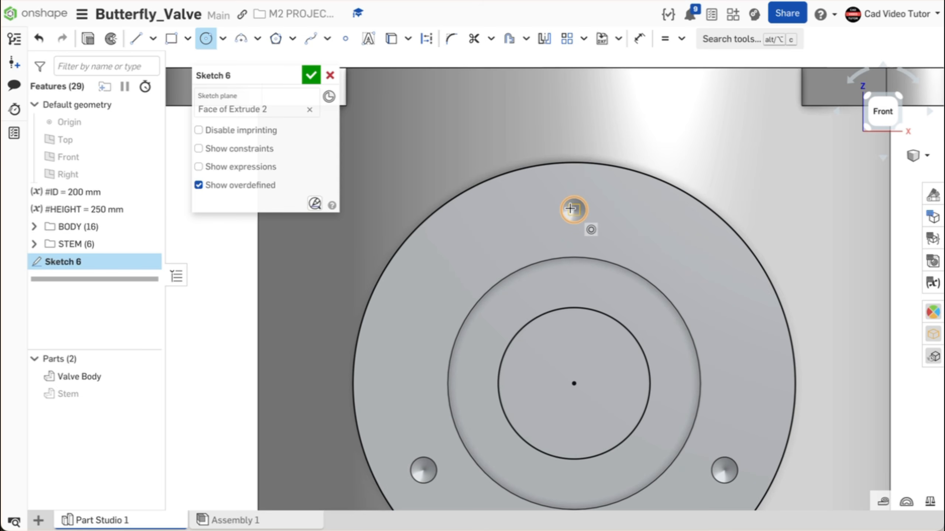
left_click(573, 209)
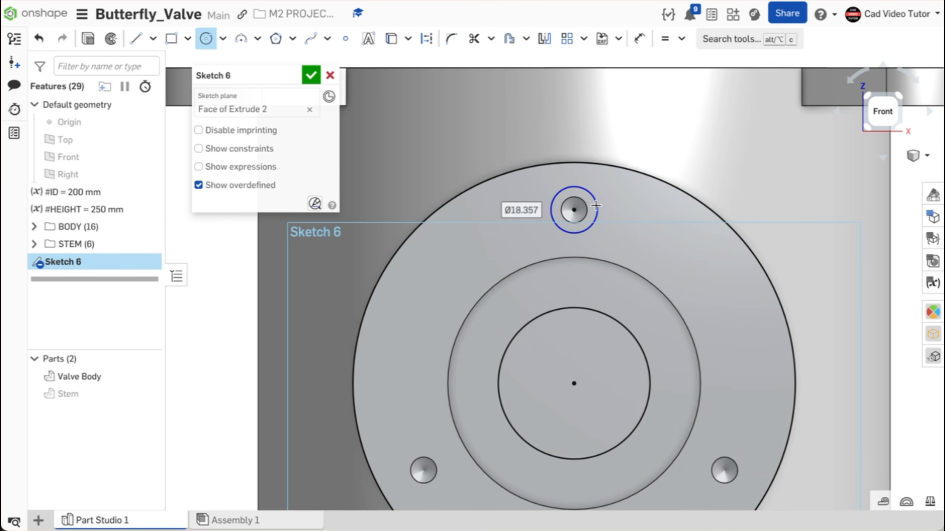
type("14")
key("Return")
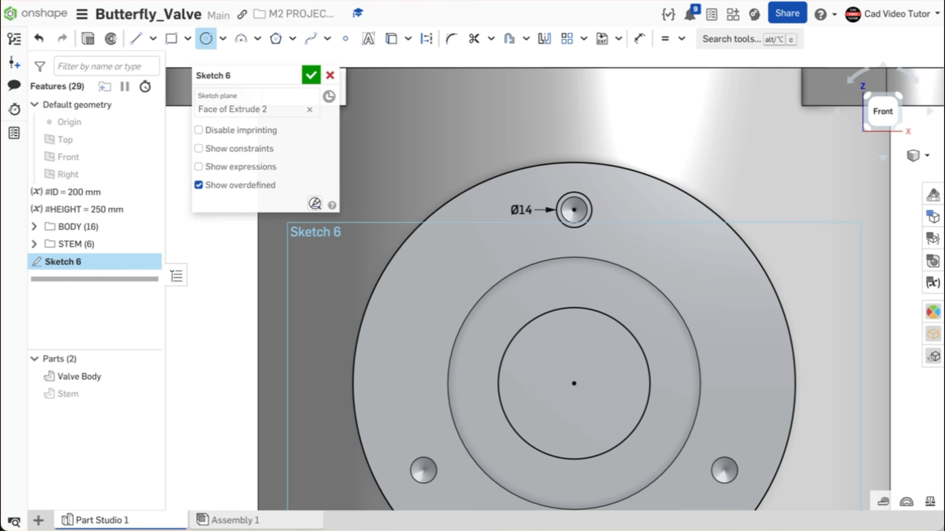
Step: Sketch a circle about 18 mm in diameter centered on each of the two lower bolt holes
left_click(724, 471)
left_click(745, 461)
left_click(424, 471)
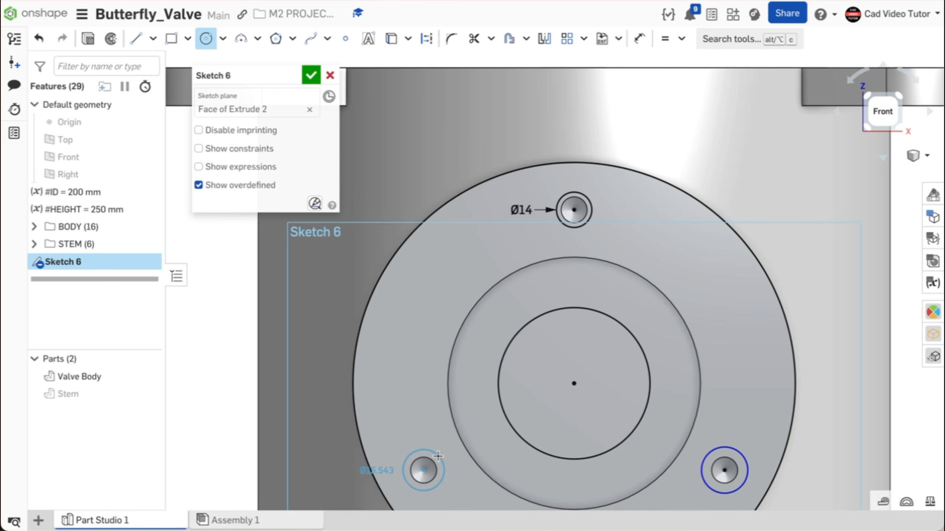
left_click(441, 456)
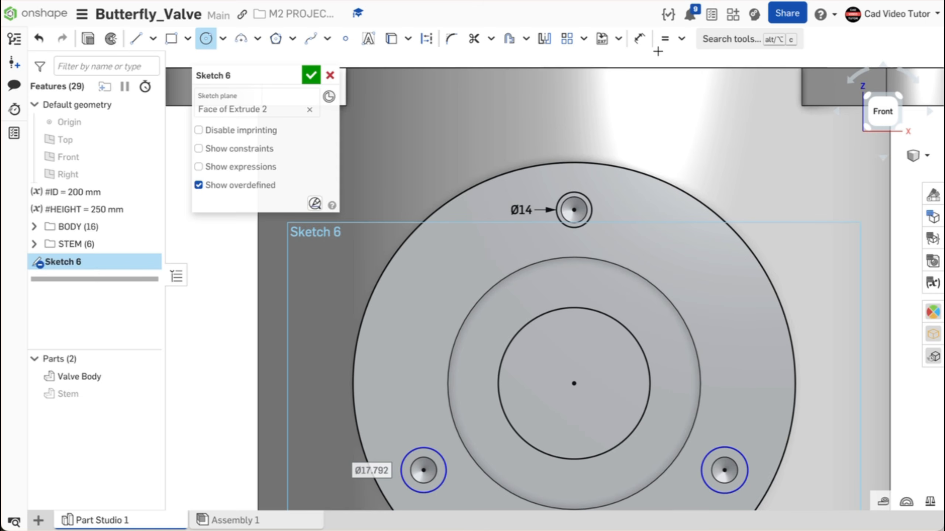
Step: Apply equal constraints between the 14 mm circle and each of the two lower bolt-hole circles
left_click(664, 38)
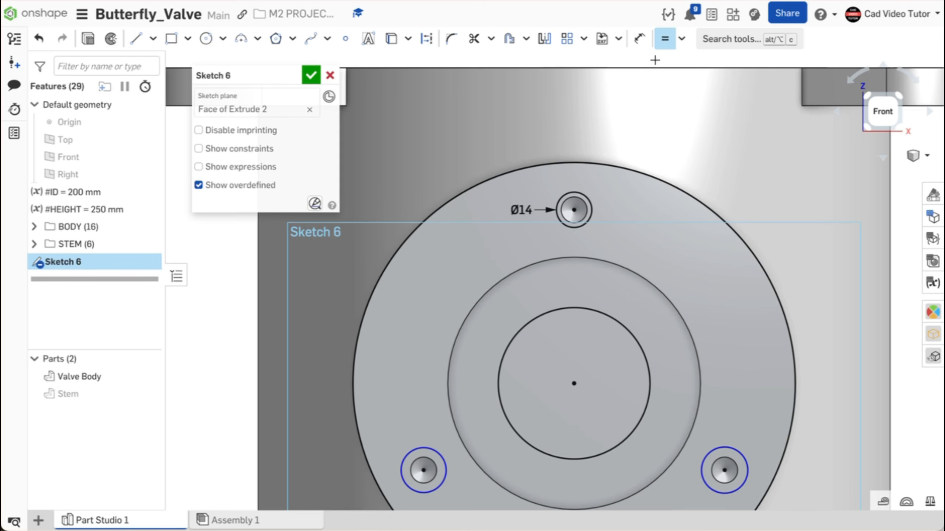
left_click(586, 208)
left_click(428, 447)
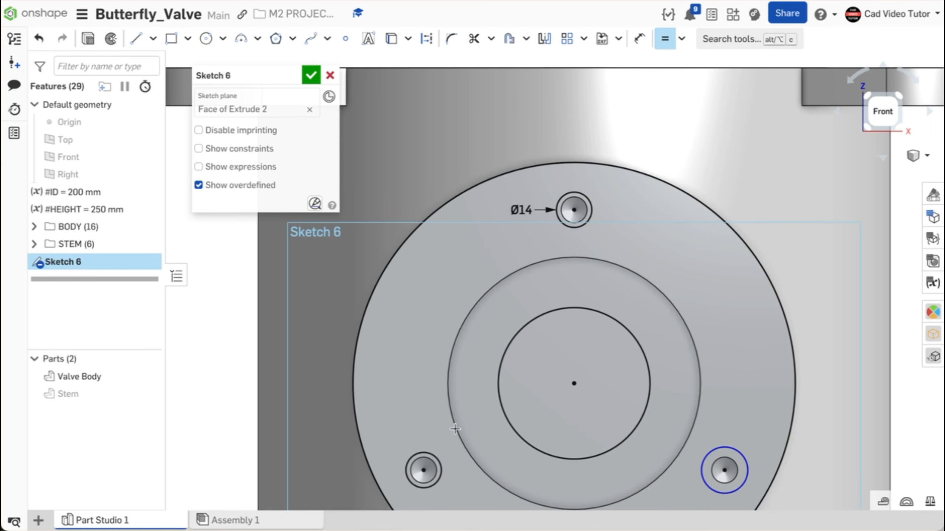
left_click(587, 219)
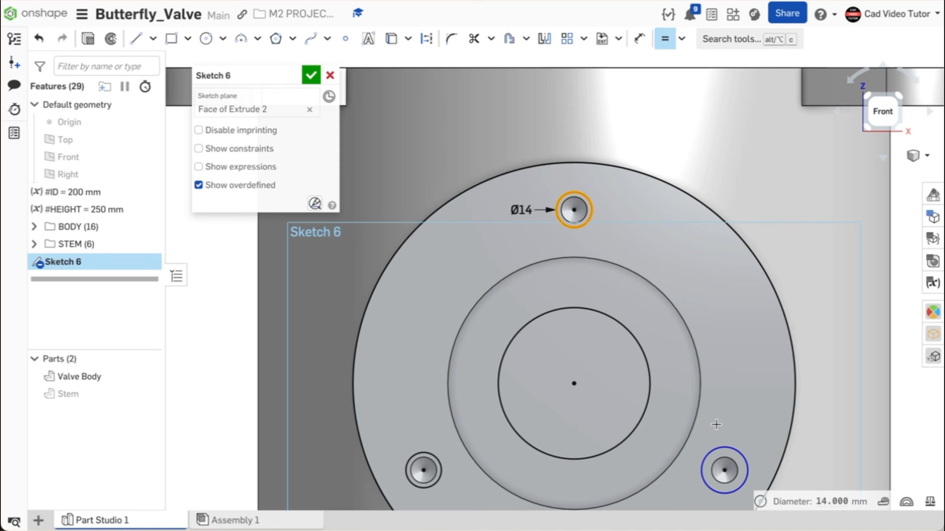
left_click(721, 446)
key("f")
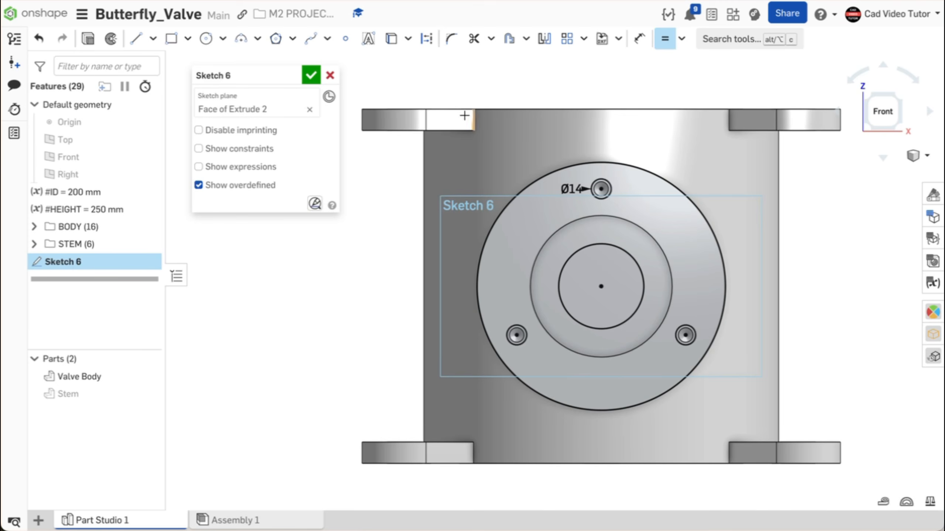
Step: Finish the cover sketch and extrude all its regions 10 mm outward from the side flange as a new part
left_click(312, 76)
key("shift+7")
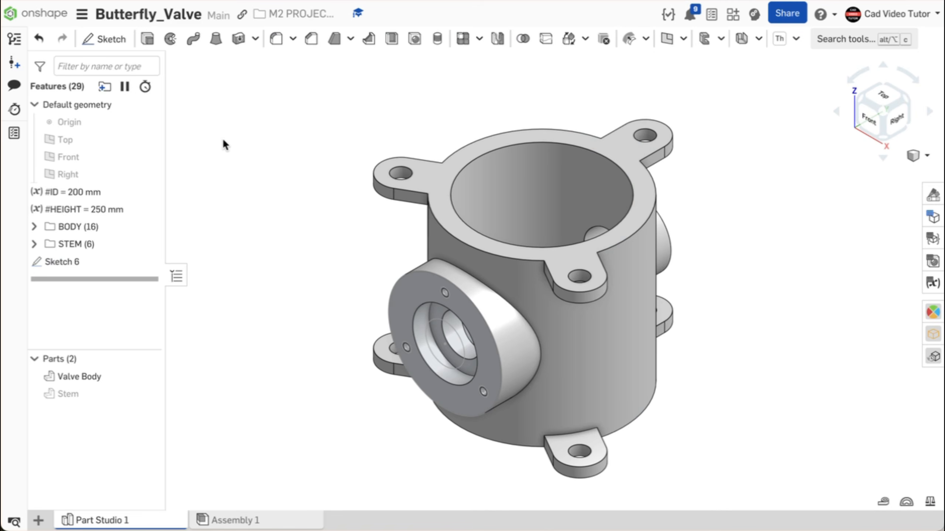
left_click(147, 39)
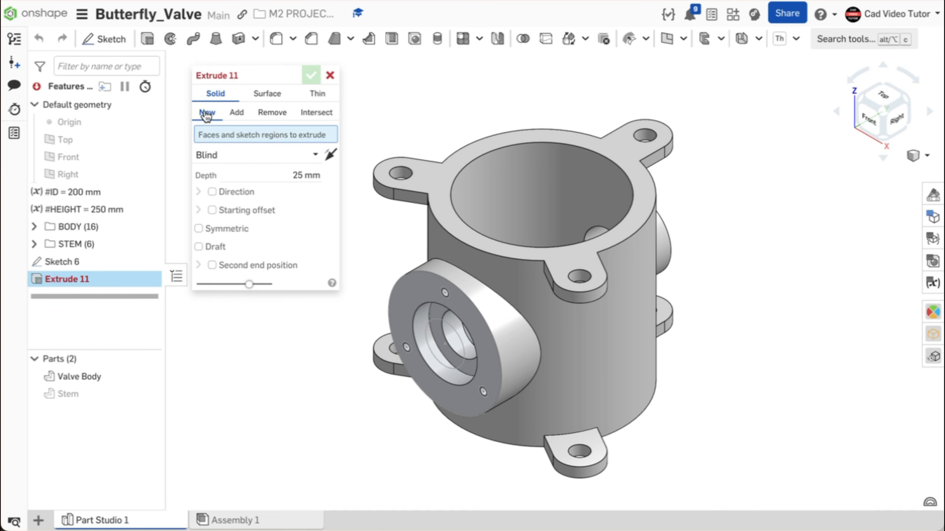
left_click(123, 263)
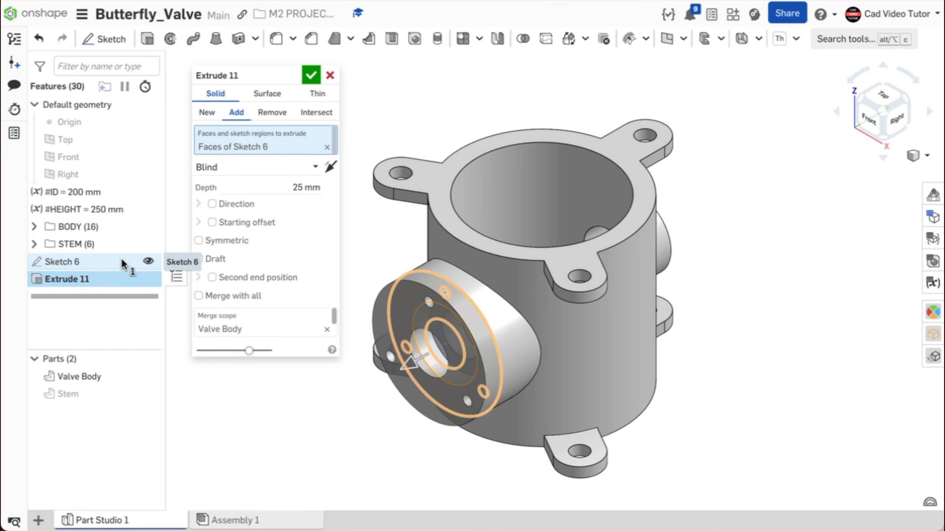
left_click(207, 113)
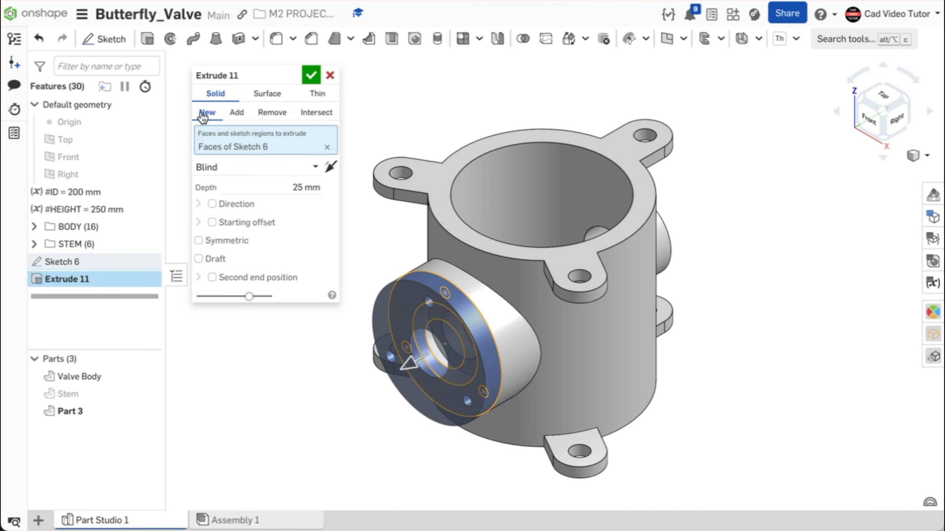
left_click(287, 188)
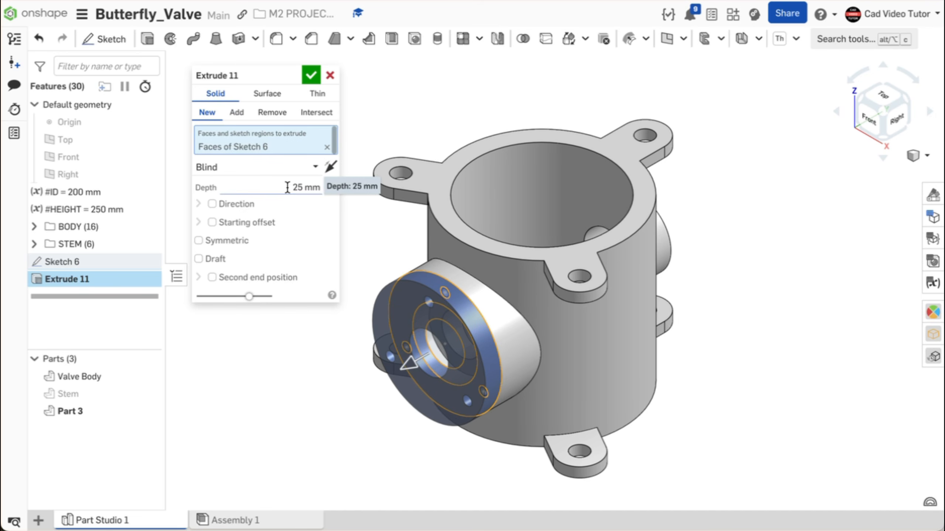
type("10")
left_click(867, 119)
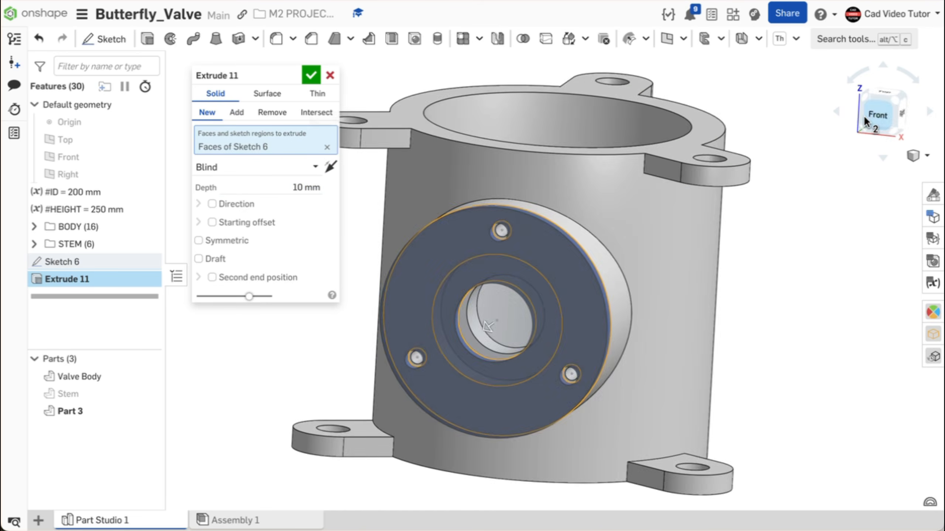
key("shift+7")
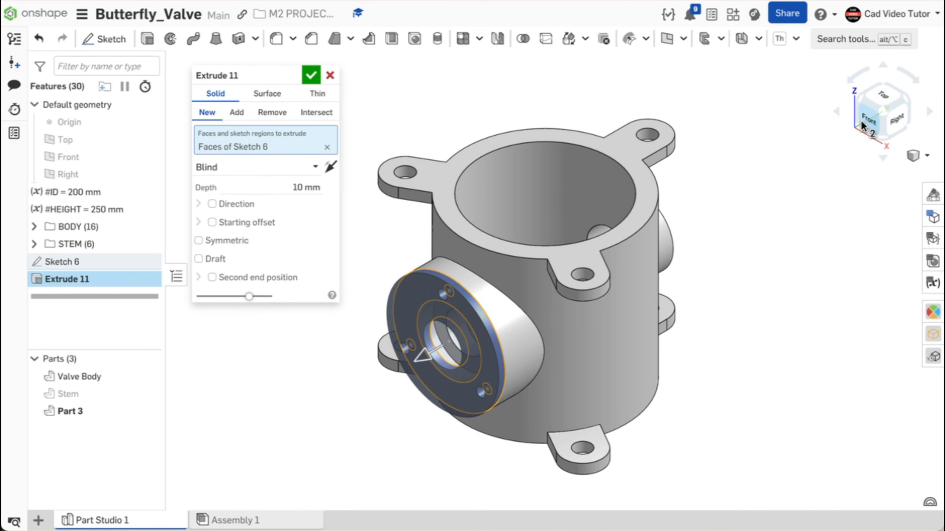
left_click(311, 76)
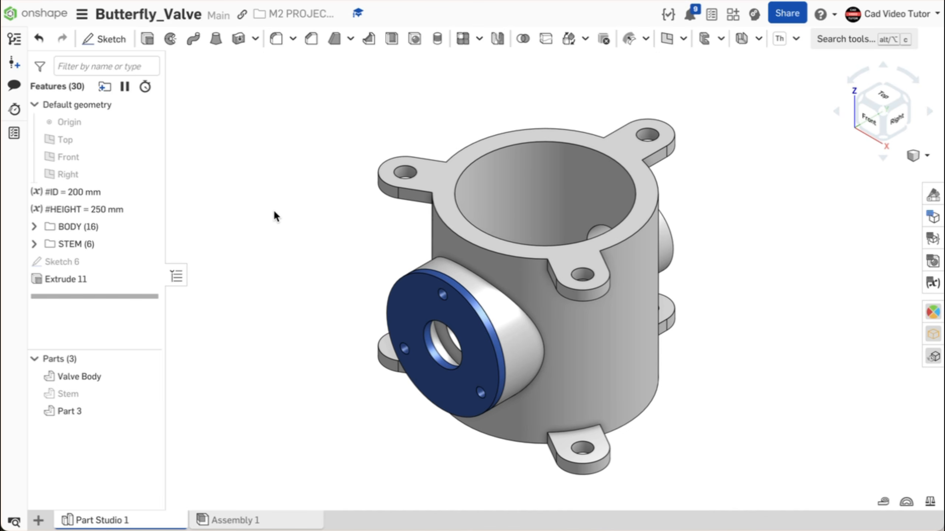
Step: Rename the newly extruded cover part as Retainere
right_click(112, 406)
left_click(203, 156)
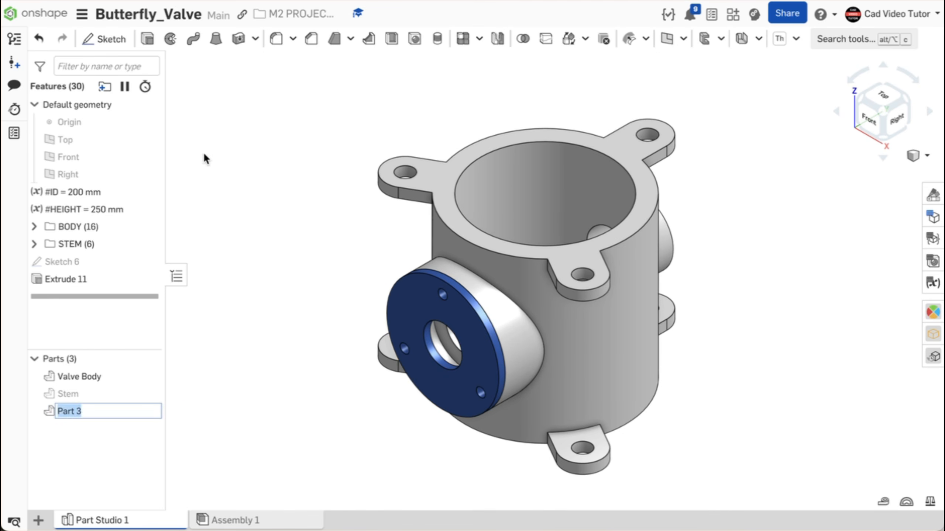
type("Retainere")
key("Return")
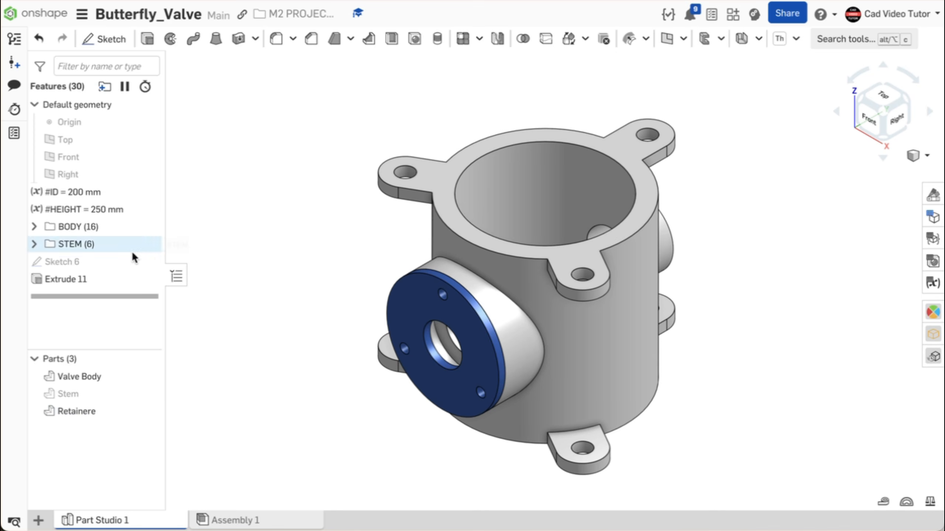
Step: Change the Retainere part's appearance to the light blue palette color C4E2F3
right_click(80, 411)
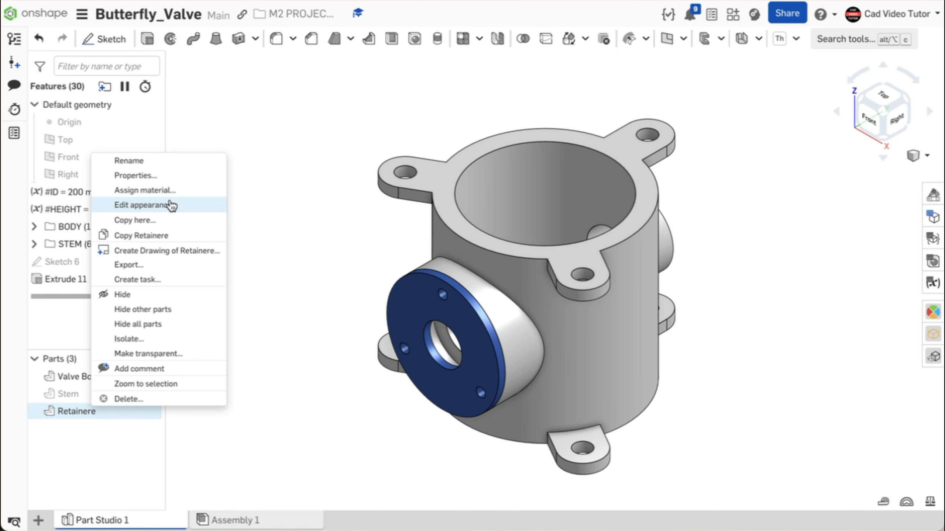
left_click(171, 205)
left_click(262, 289)
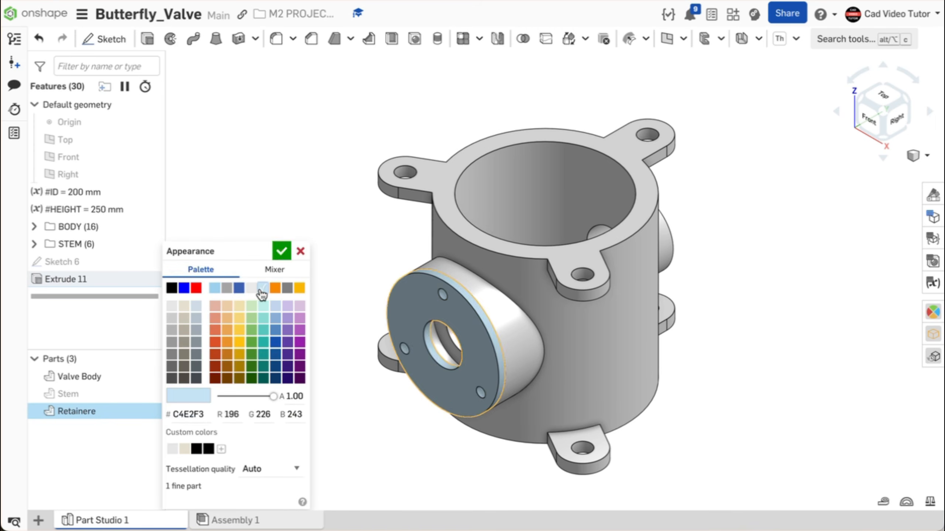
left_click(282, 251)
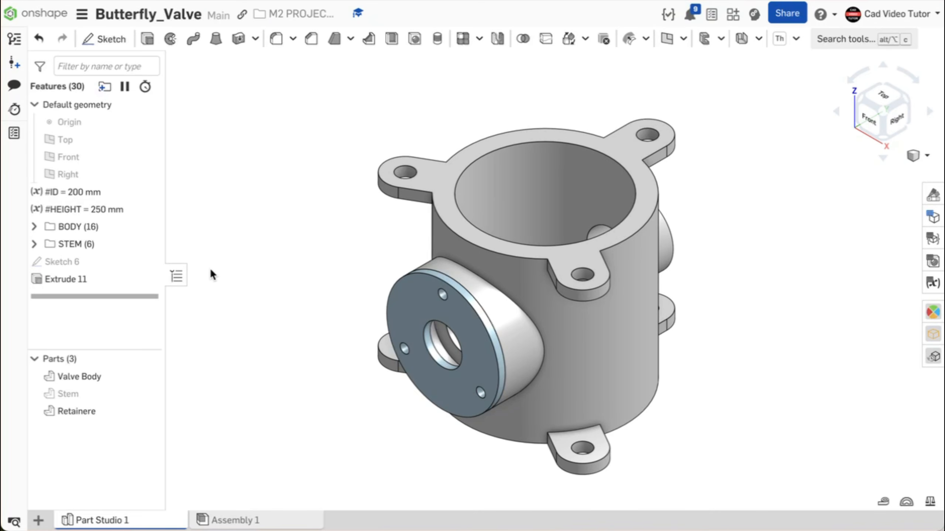
Step: Group Sketch 6 and Extrude 11 into a new feature folder named RETAINER
left_click(78, 266)
left_click(81, 278)
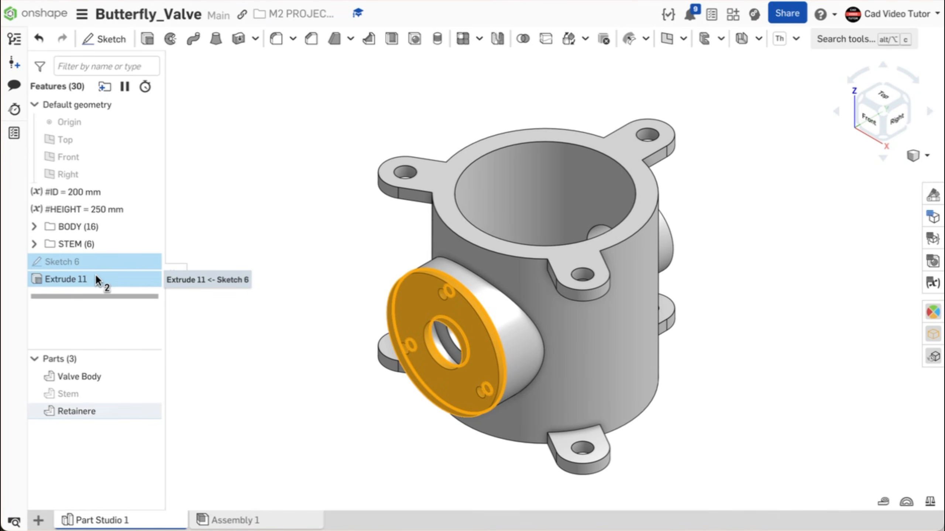
right_click(101, 282)
left_click(133, 293)
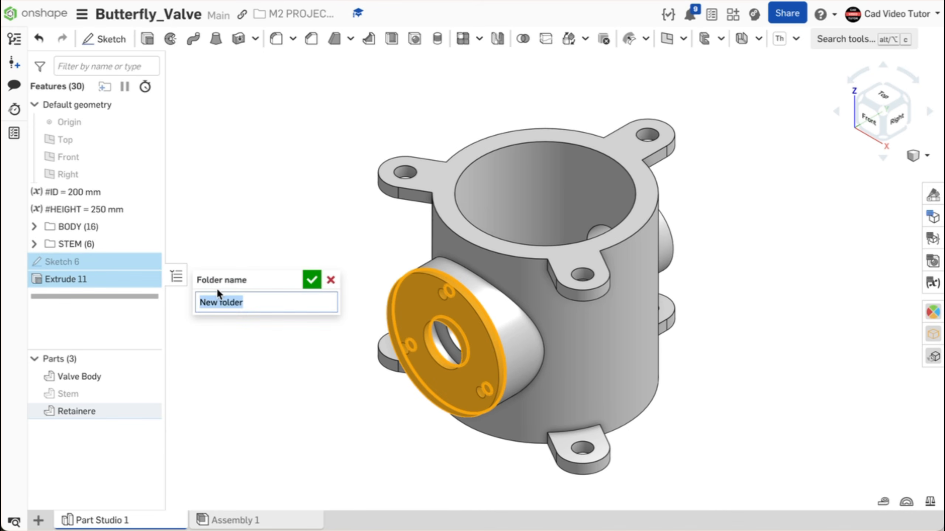
key("Caps_Lock")
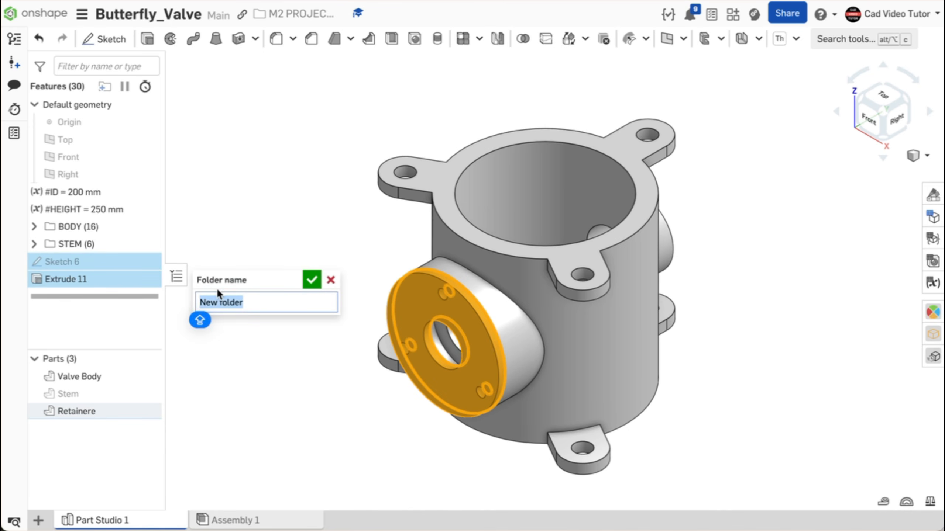
type("RETAI")
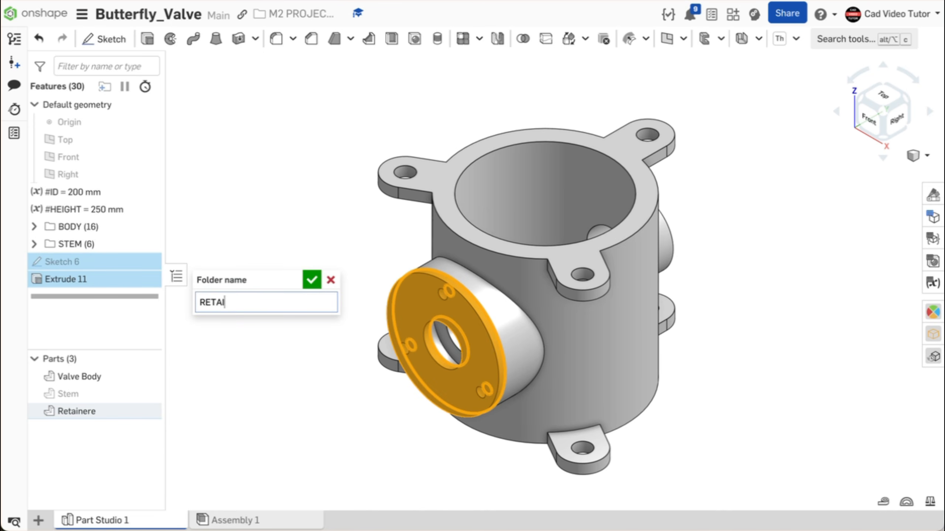
type("NER")
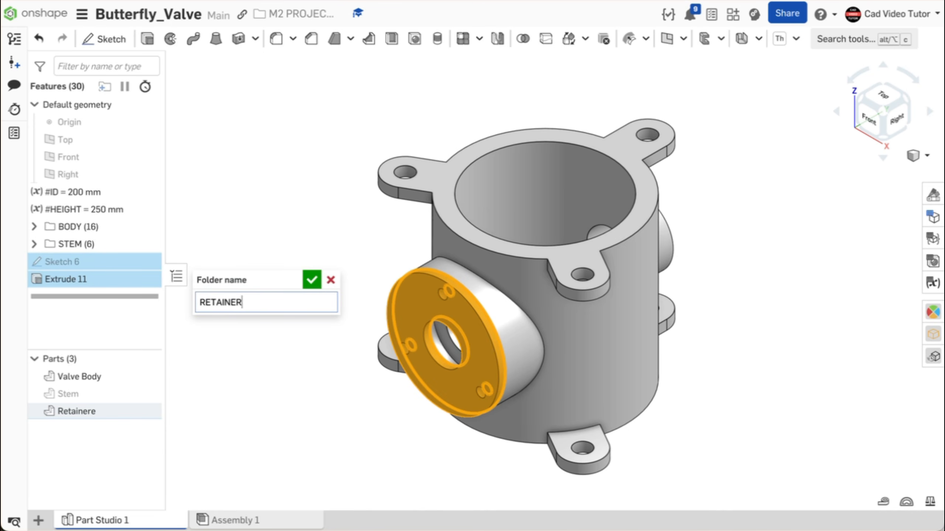
left_click(312, 281)
left_click(290, 277)
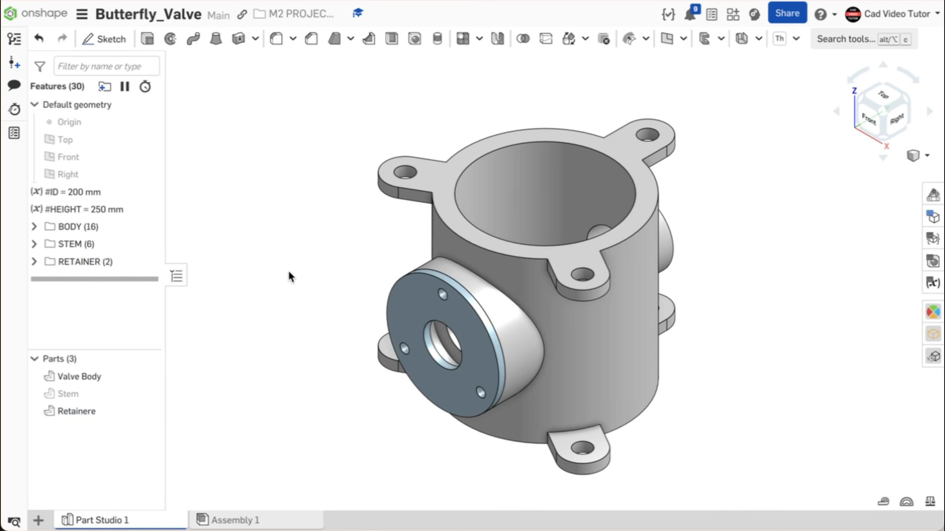
Step: Hide the valve body and retainer so that only the Stem part is shown
left_click(145, 394)
key("shift+1")
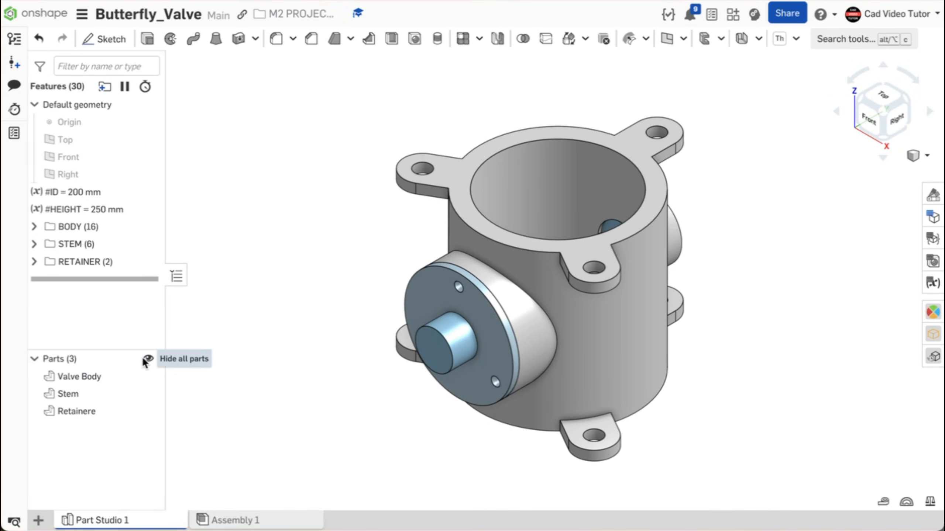
left_click(148, 358)
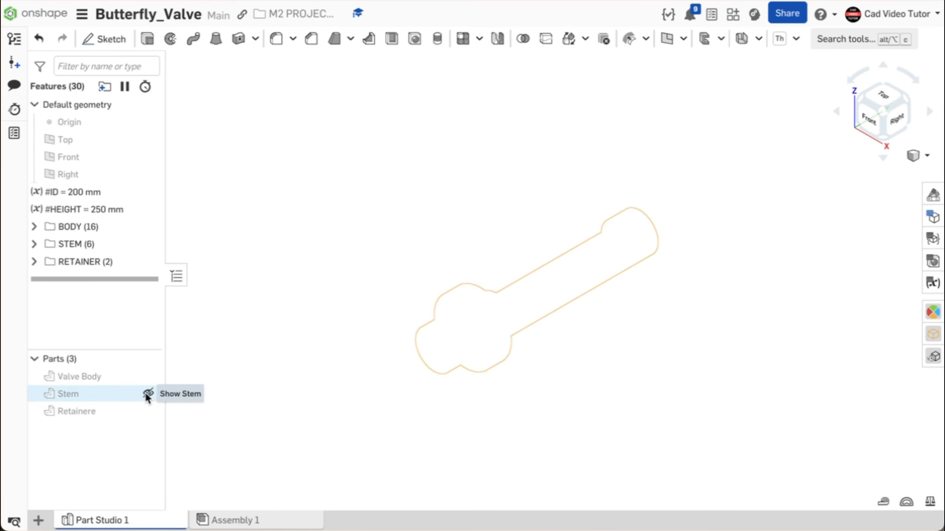
left_click(147, 393)
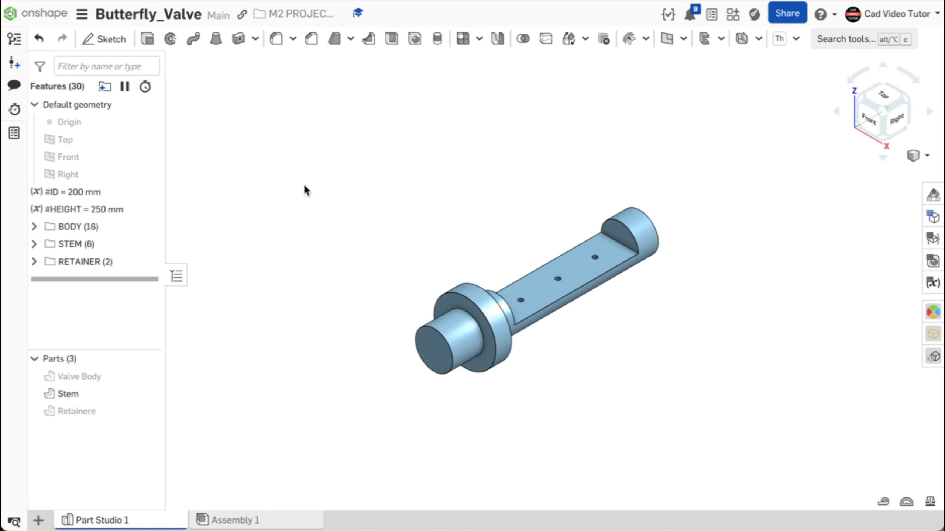
Step: Start a sketch on the stem's front end face, viewed straight on, and project the face's circular edge into it
left_click(118, 39)
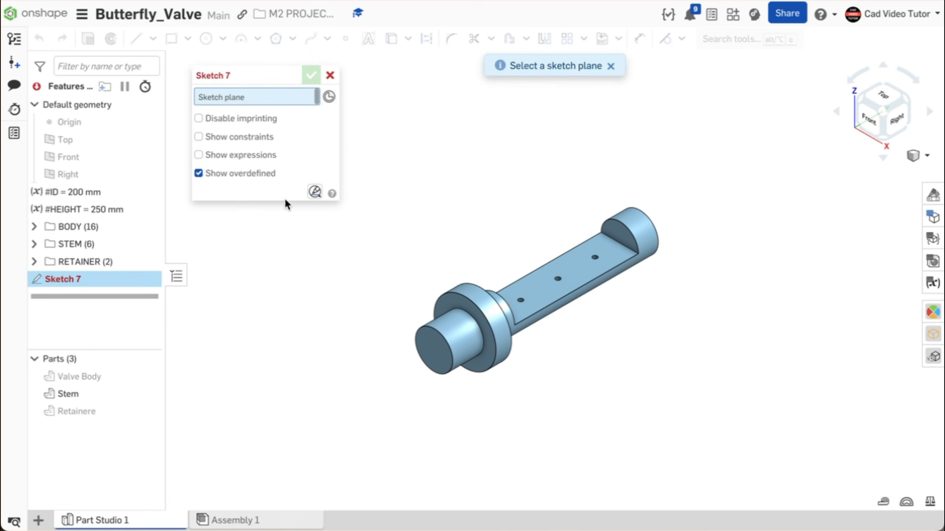
left_click(425, 346)
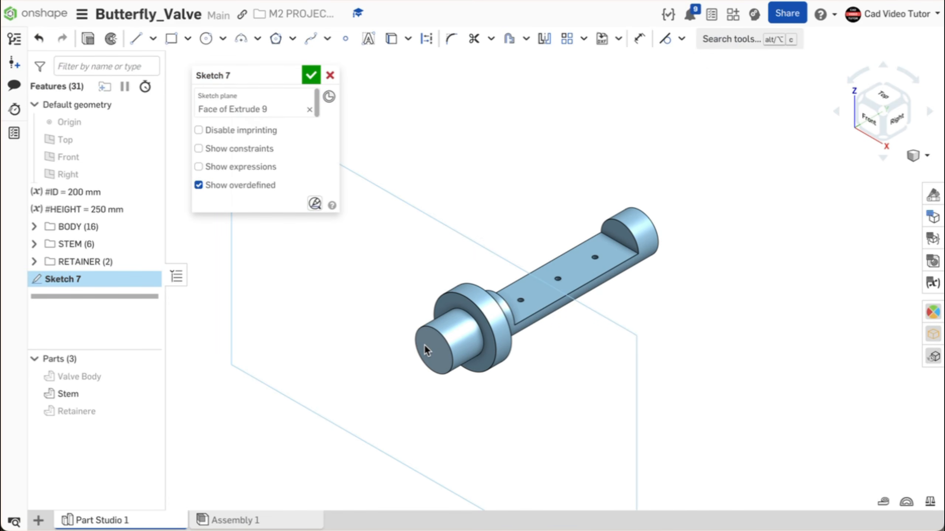
key("n")
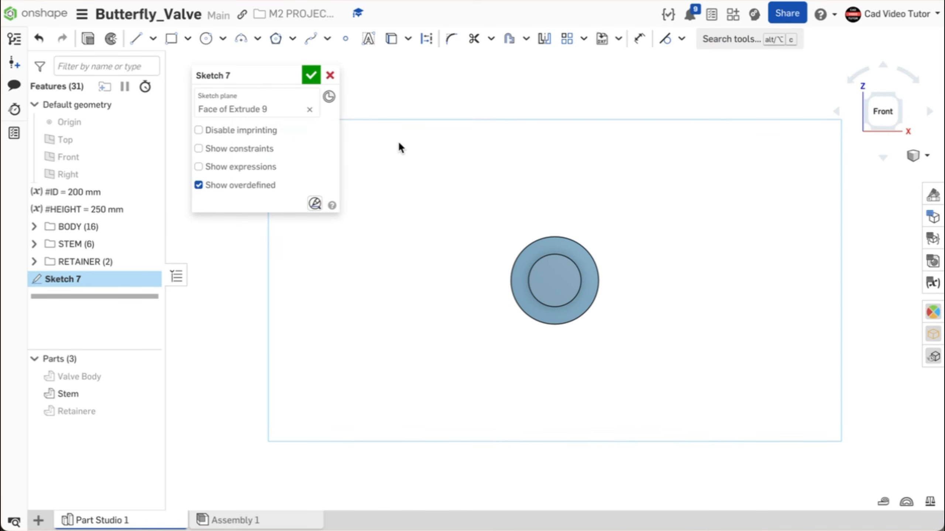
left_click(391, 38)
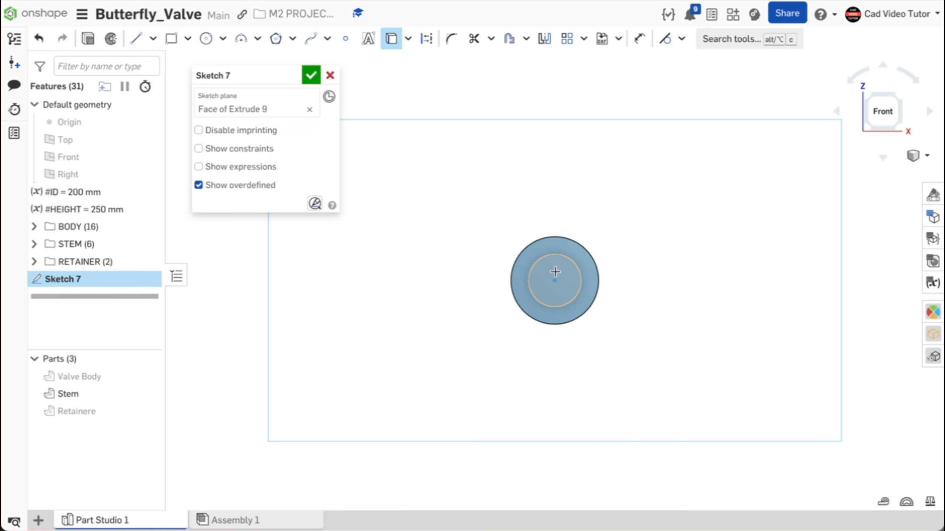
left_click(562, 258)
scroll(563, 281, "up", 3)
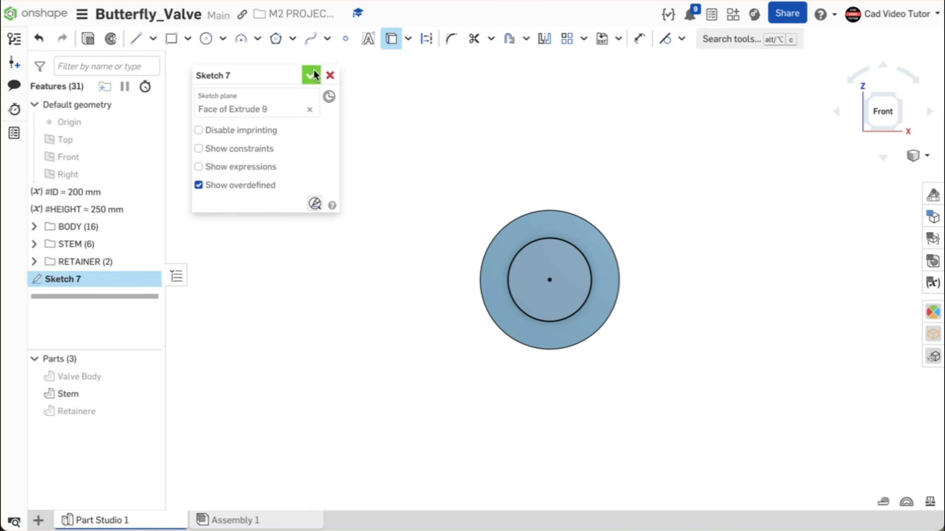
Step: Sketch a center-point circle of 100 mm diameter concentric with the projected stem edge
left_click(224, 41)
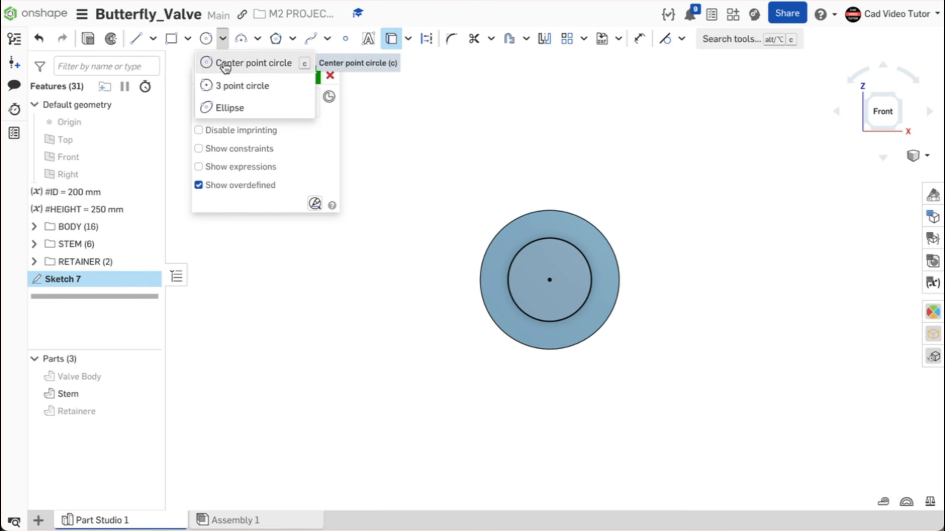
left_click(238, 64)
left_click(548, 279)
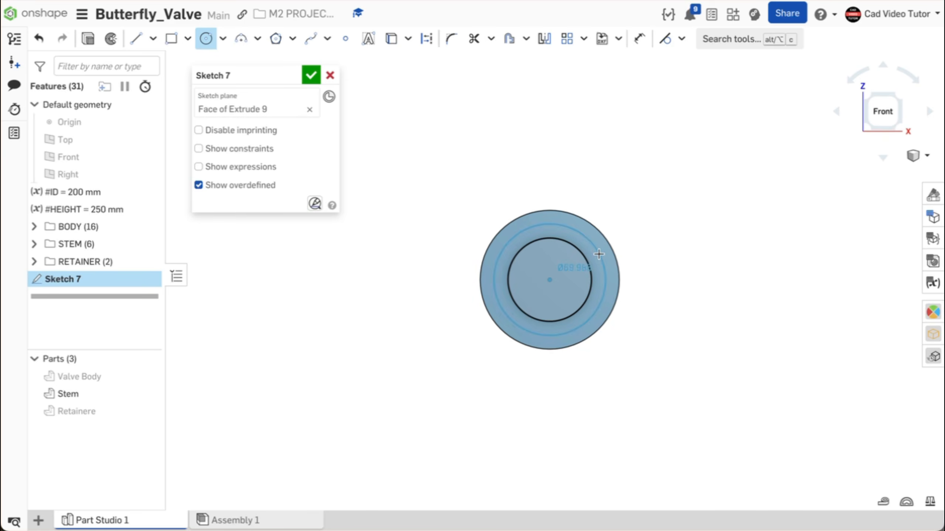
left_click(632, 237)
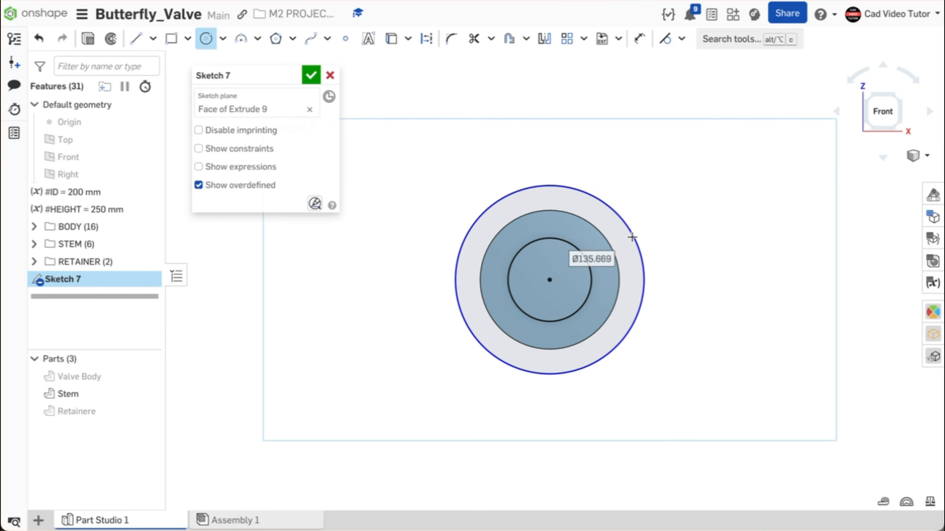
type("100")
key("Return")
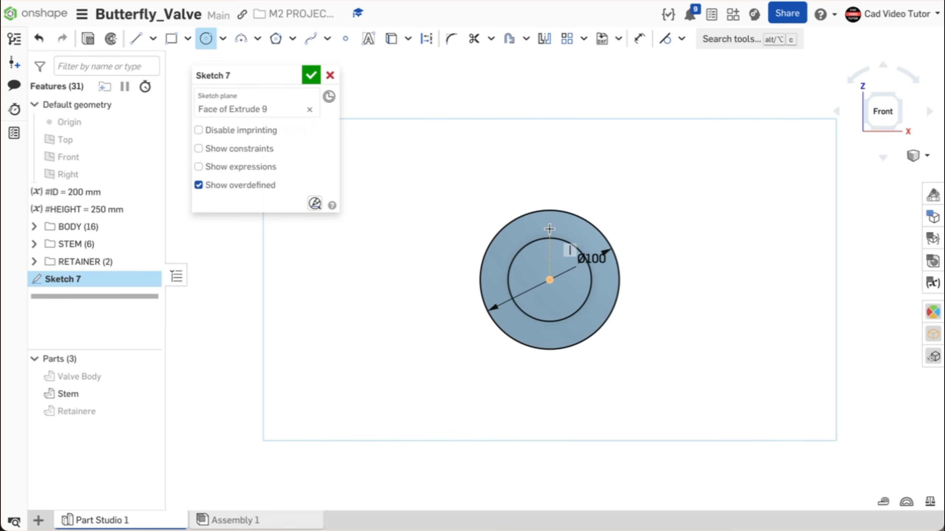
Step: Sketch two concentric circles of 20 mm and 50 mm diameter centered vertically above the 100 mm circle
left_click(547, 164)
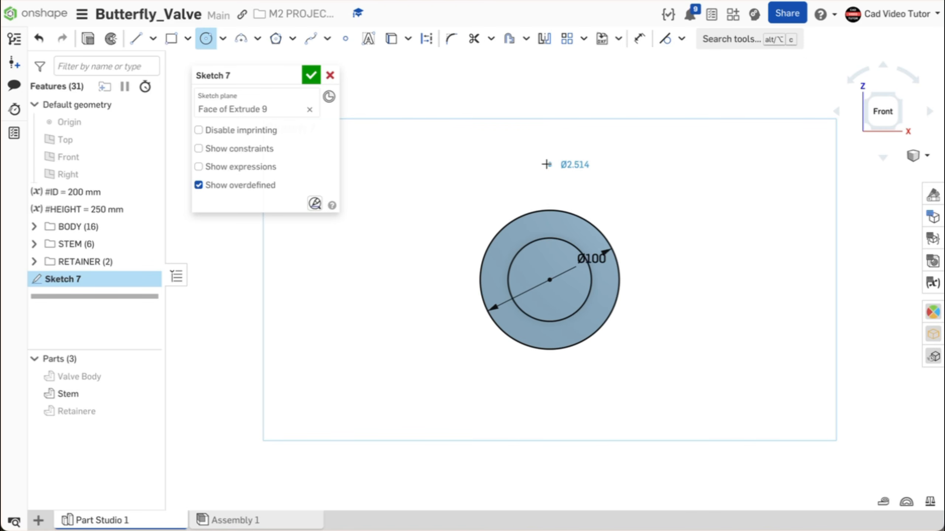
left_click(560, 157)
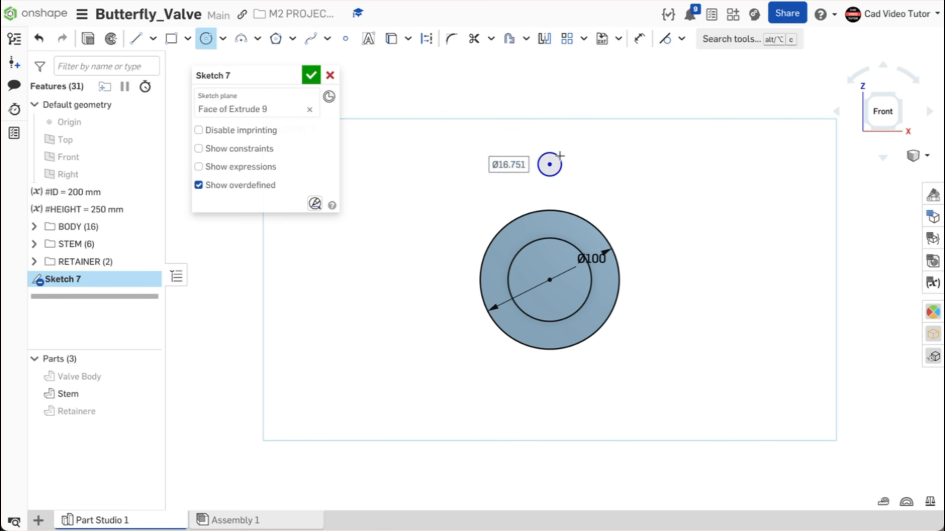
type("20")
key("Return")
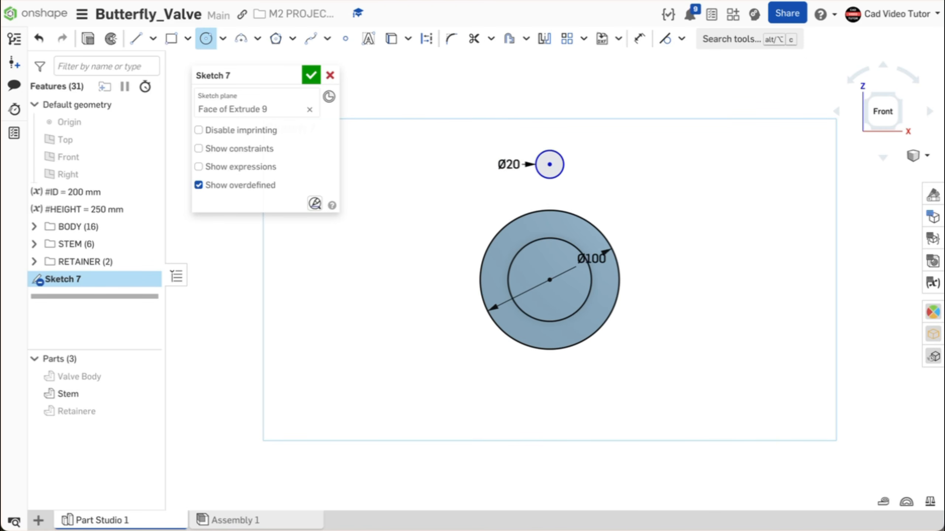
left_click(547, 164)
type("50")
key("Return")
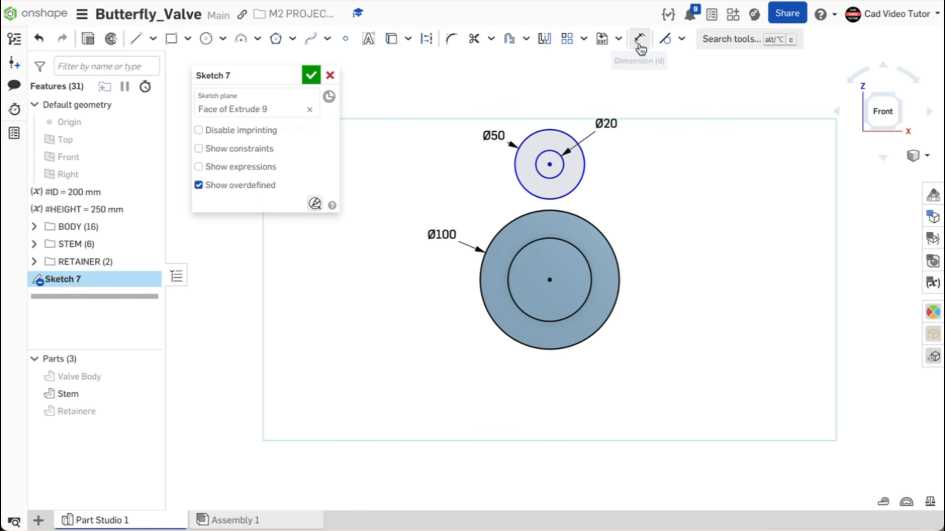
Step: Dimension the vertical distance between the centers of the 100 mm circle and the upper concentric circles as 200 mm
left_click(641, 48)
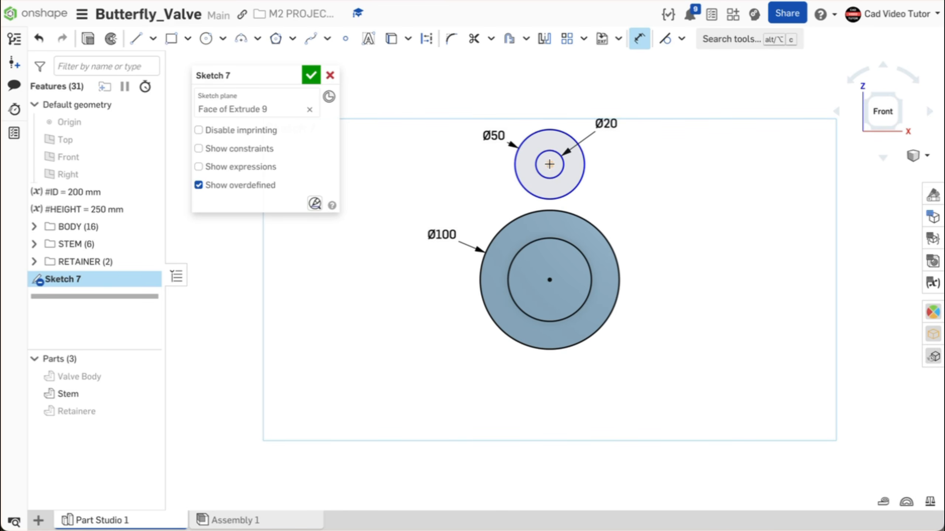
key("d")
left_click(550, 165)
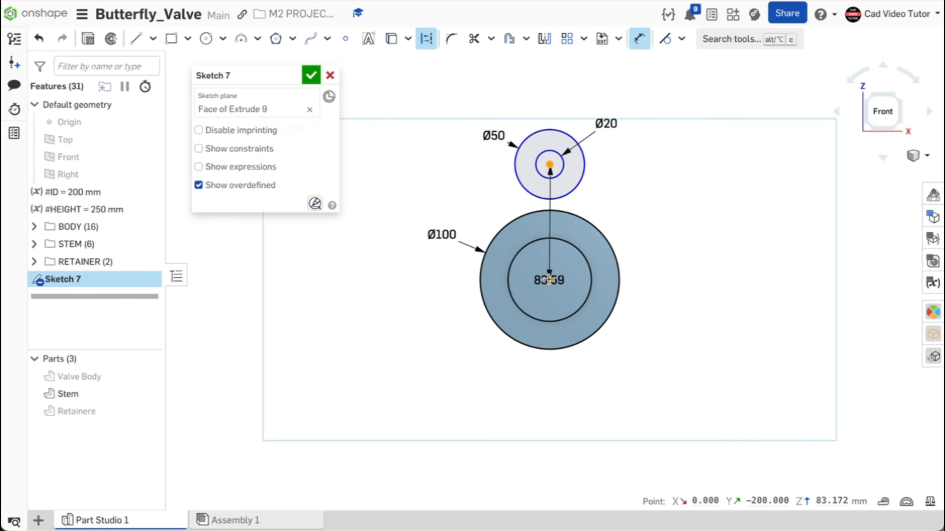
left_click(550, 279)
left_click(628, 227)
type("200")
key("Return")
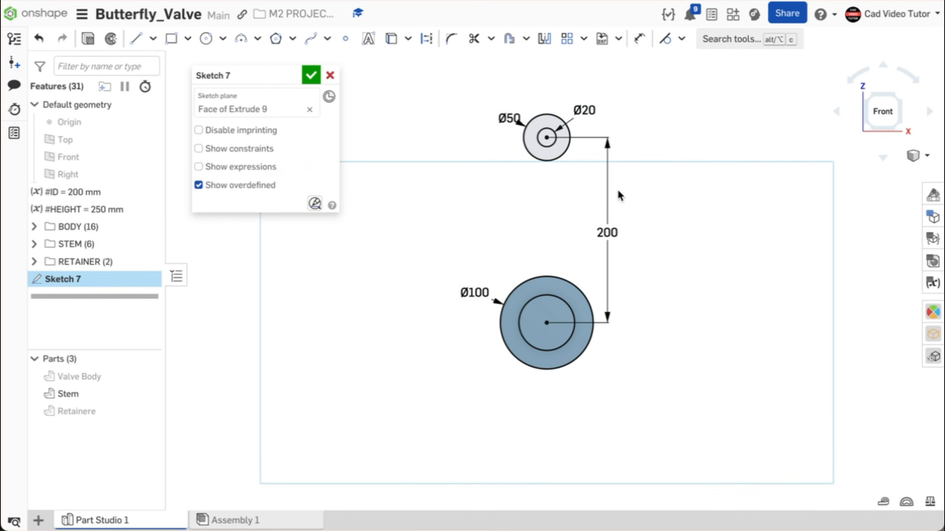
Step: Draw two slanted side lines connecting the outer sides of the 50 mm circle to the sides of the 100 mm circle
scroll(556, 204, "up", 2)
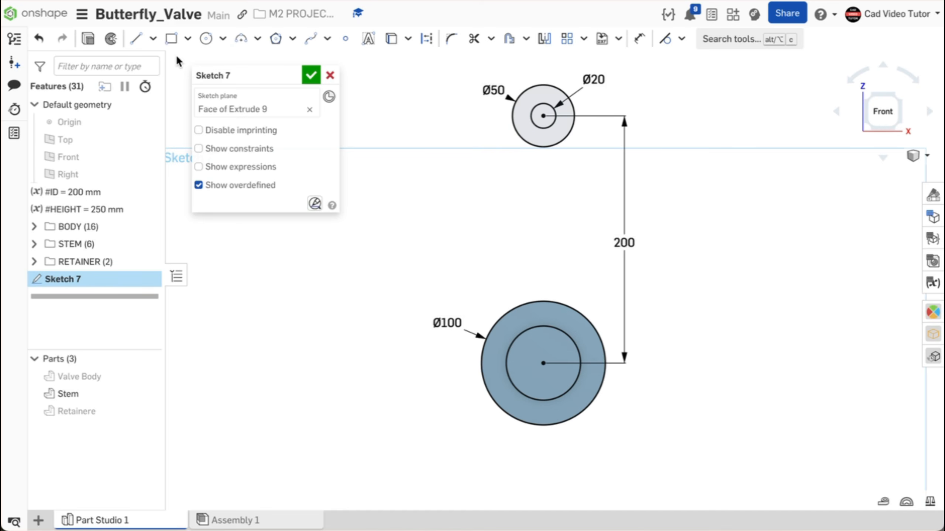
left_click(151, 49)
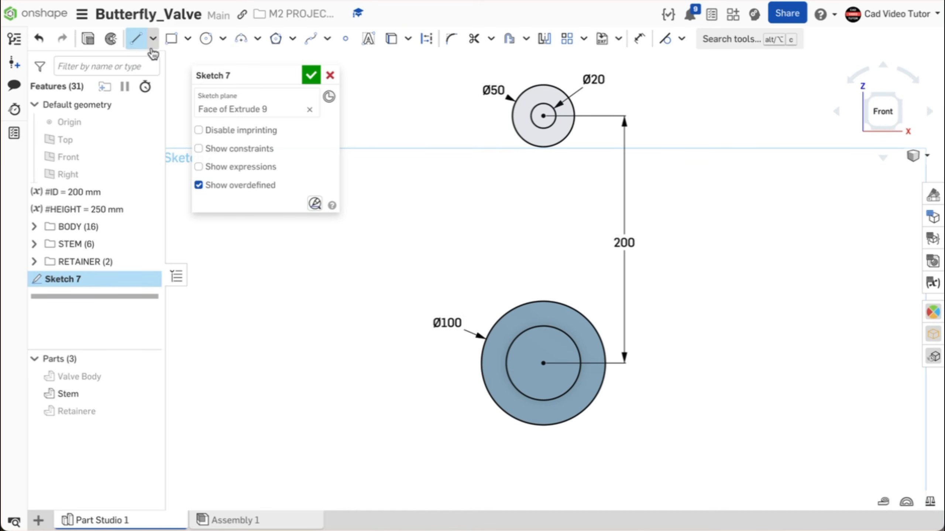
left_click(513, 117)
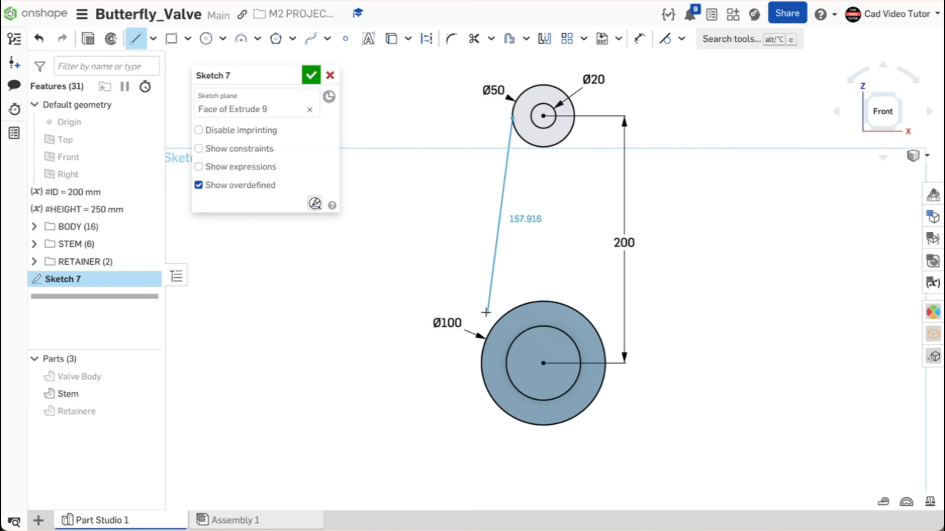
left_click(479, 352)
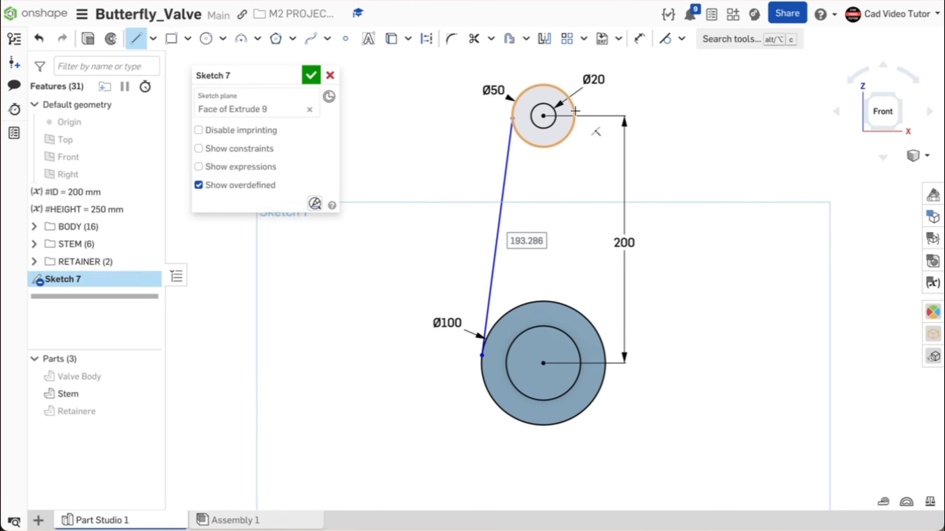
left_click(575, 112)
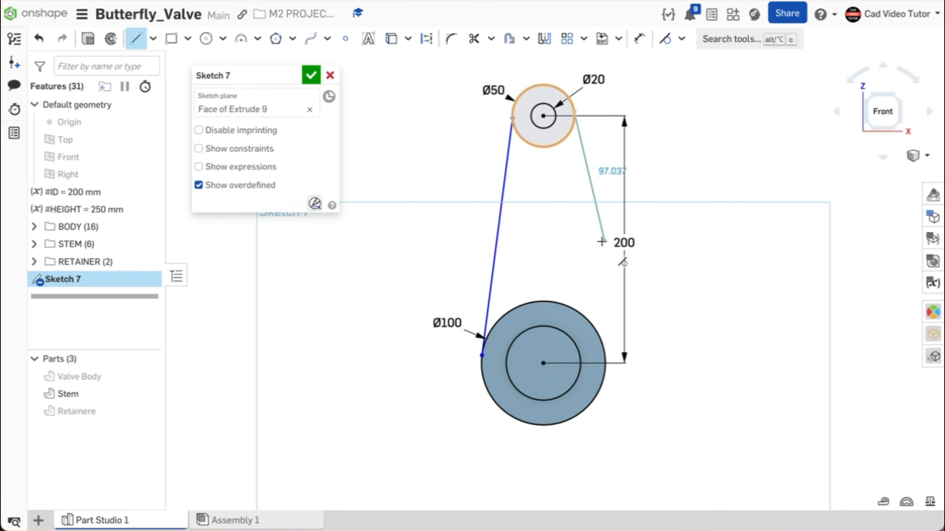
left_click(601, 353)
right_click(437, 133)
left_click(441, 141)
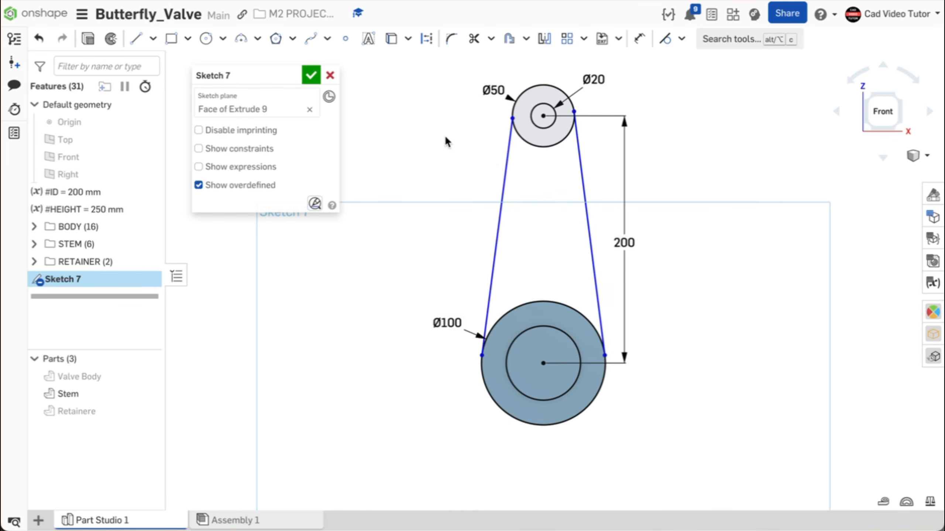
Step: Make both side lines tangent to the 50 mm circle and finish the arm sketch
left_click(505, 165)
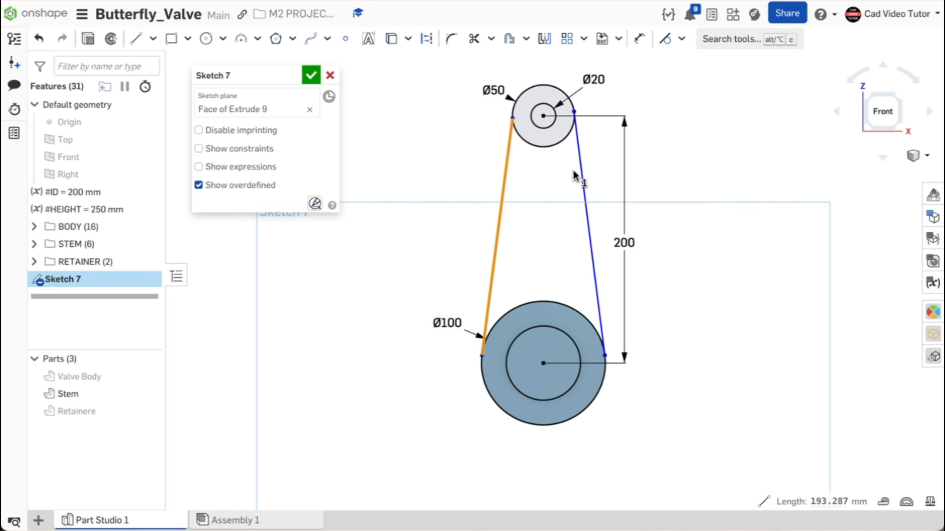
left_click(583, 181)
left_click(556, 146)
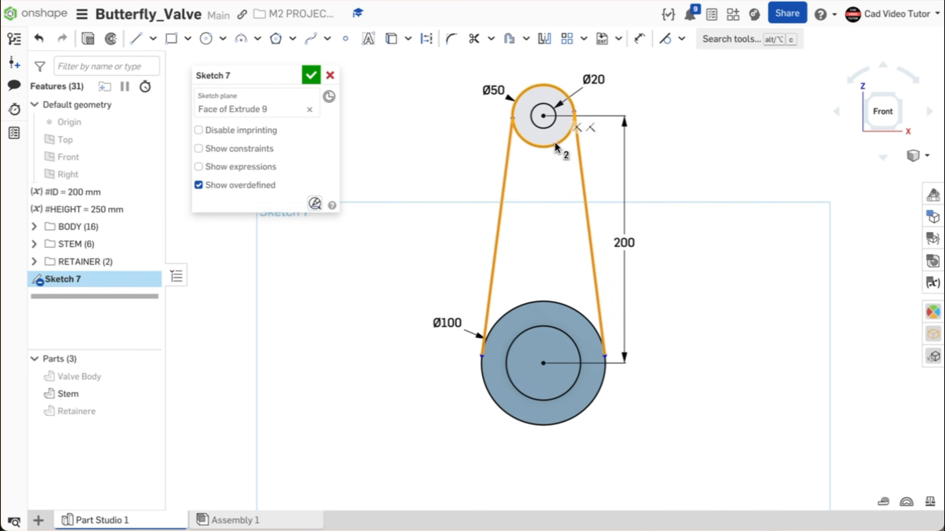
left_click(682, 38)
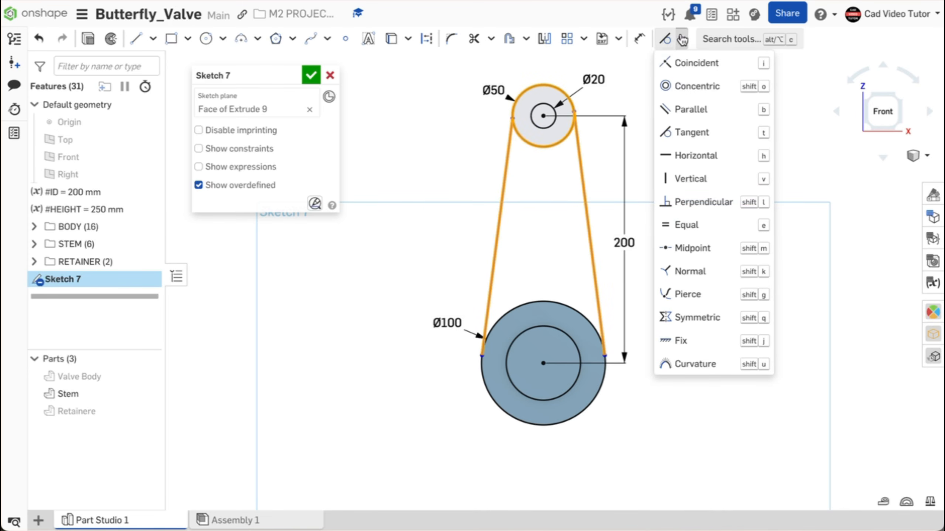
left_click(683, 137)
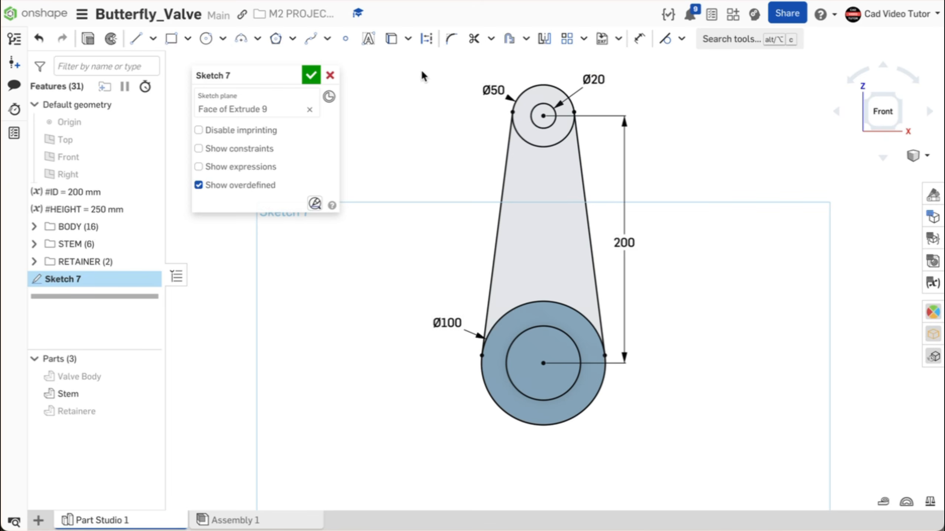
left_click(311, 76)
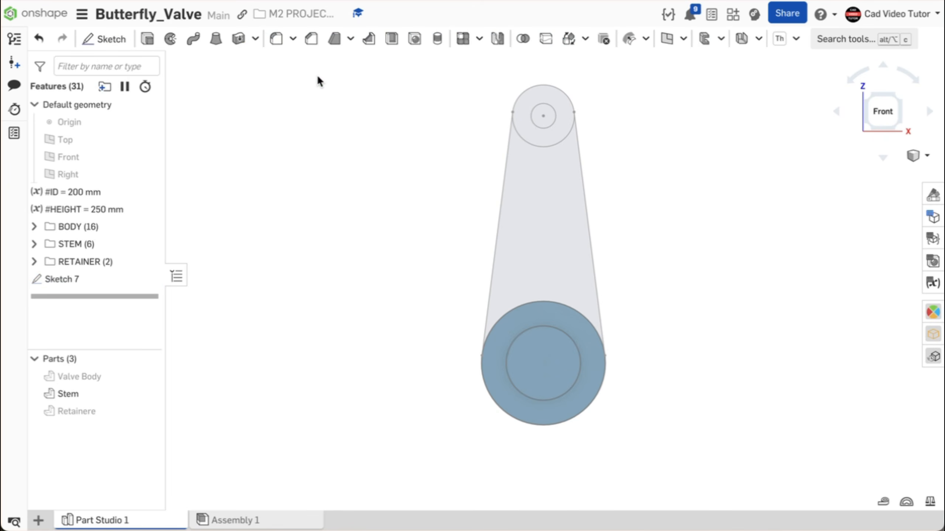
Step: Show the Retainer part again alongside the stem
right_click(319, 97)
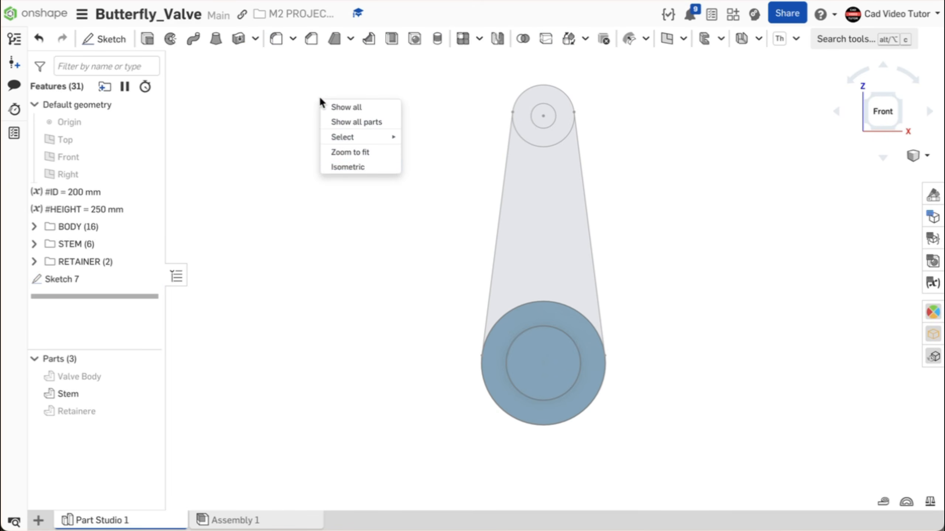
left_click(356, 167)
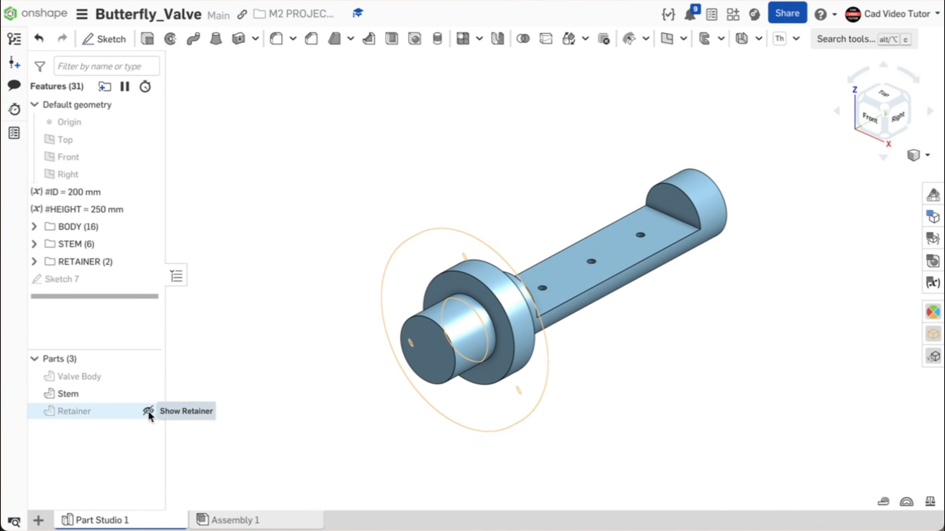
left_click(147, 408)
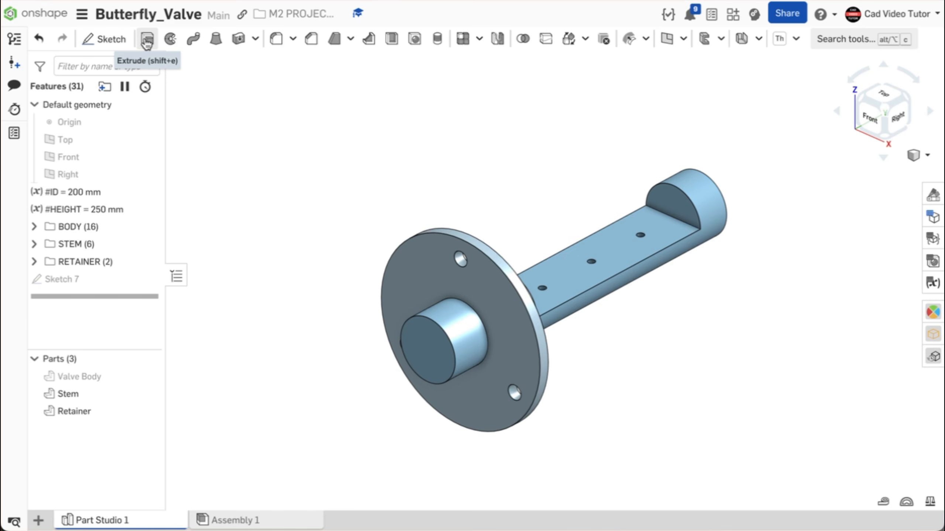
Step: Extrude the ring between the stem edge and the 100 mm circle as a new part, in the opposite direction up to the Retainer part
left_click(147, 39)
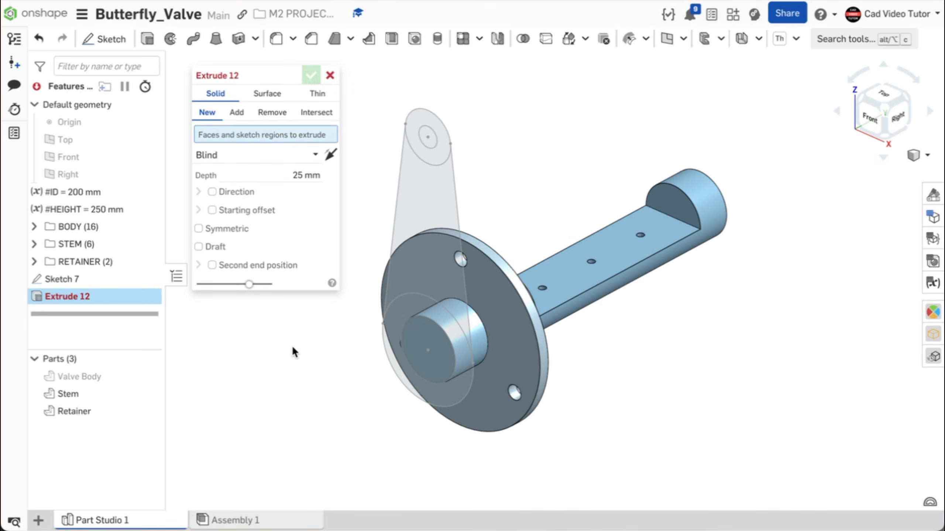
left_click(435, 313)
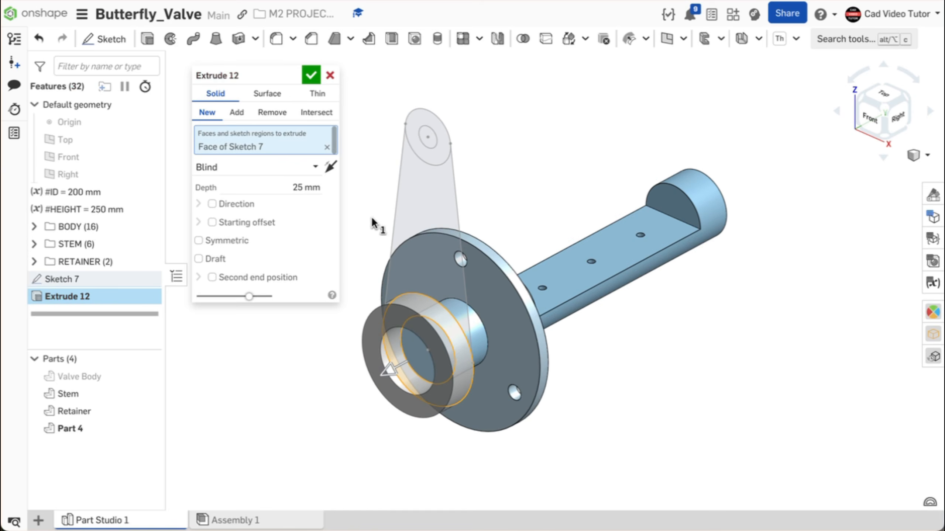
left_click(330, 168)
left_click(314, 165)
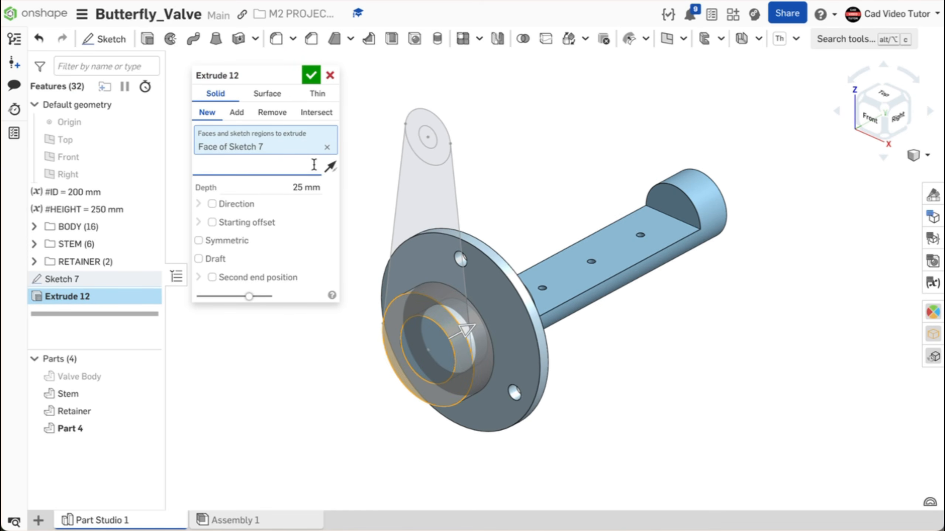
left_click(274, 242)
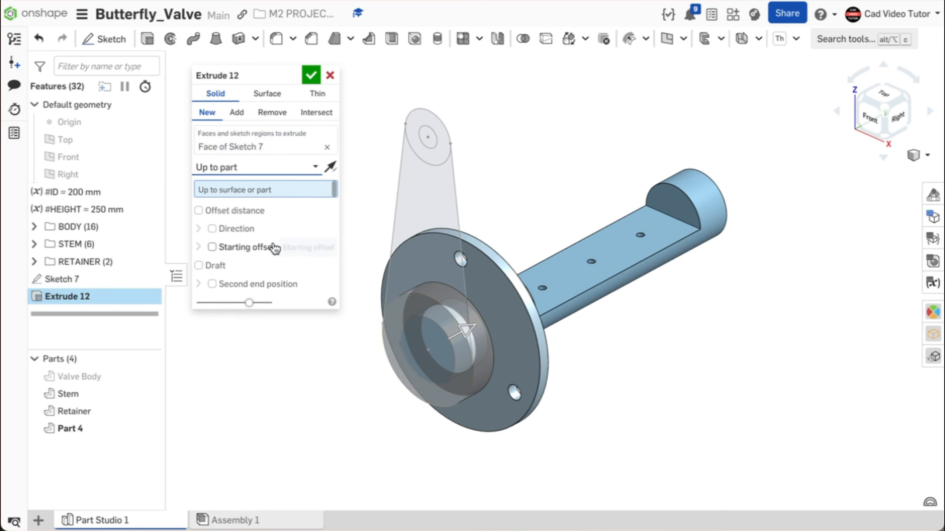
left_click(497, 292)
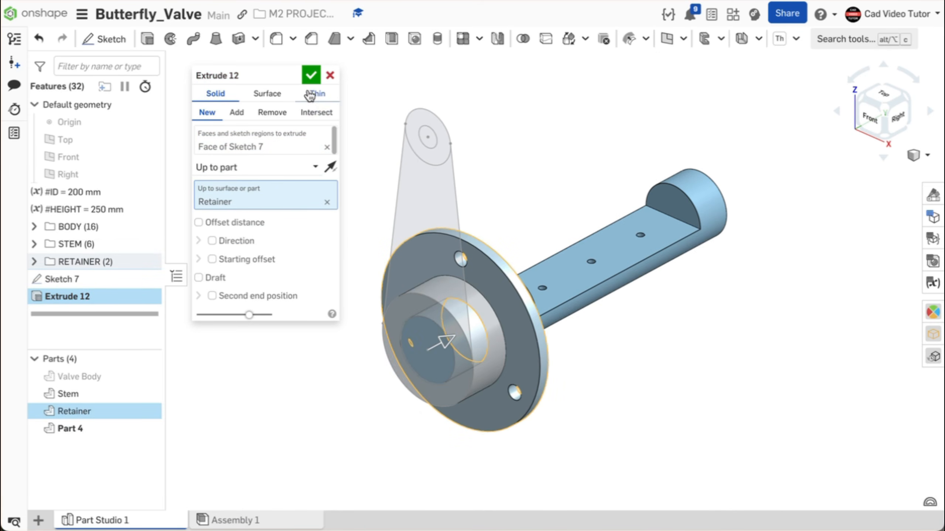
left_click(310, 76)
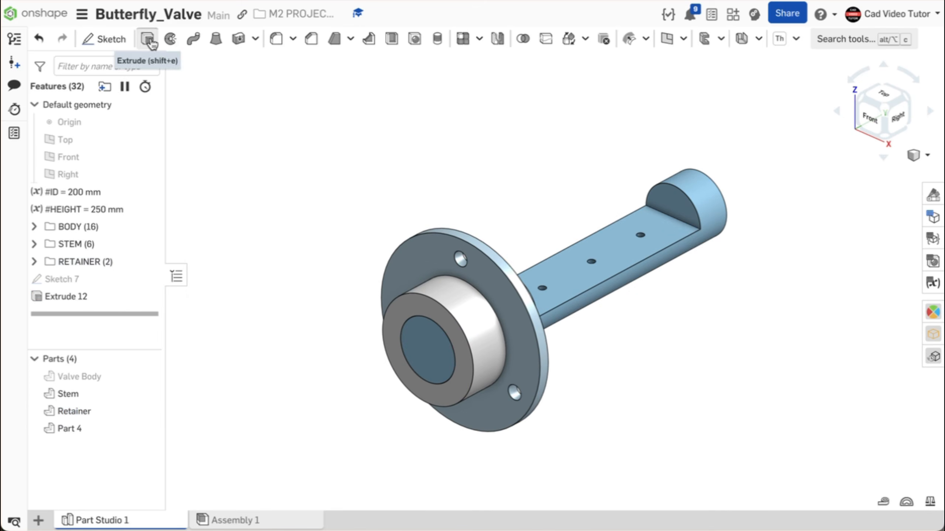
Step: Extrude the arm region and the ring around the 20 mm hole 10 mm in the opposite direction, adding them to the hub part
left_click(147, 39)
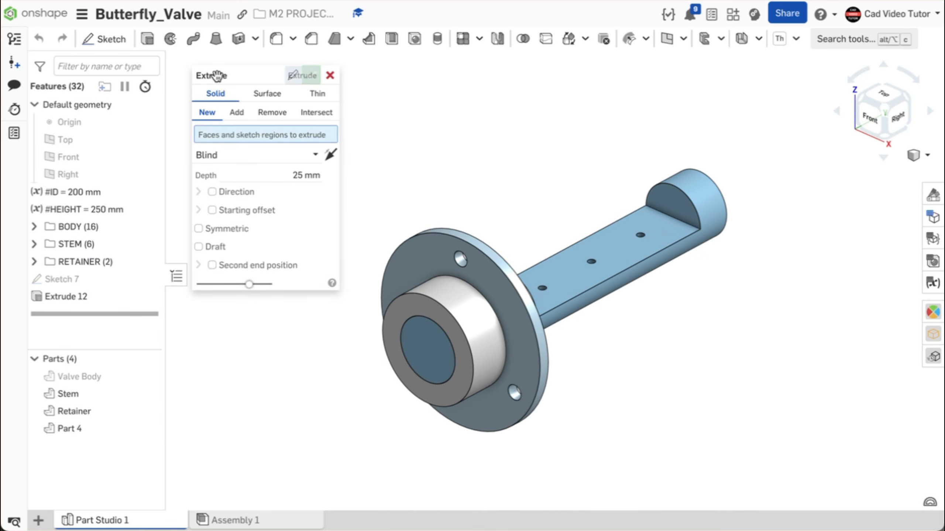
left_click(147, 279)
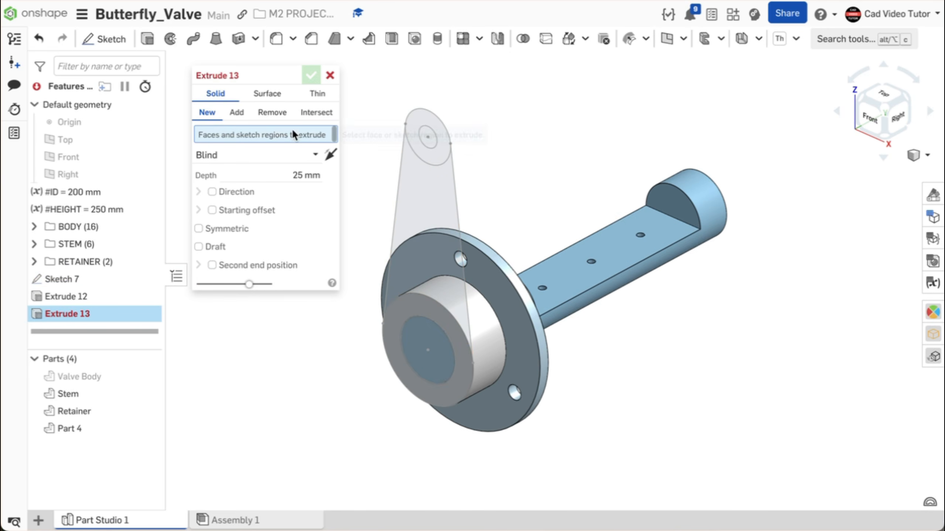
left_click(236, 112)
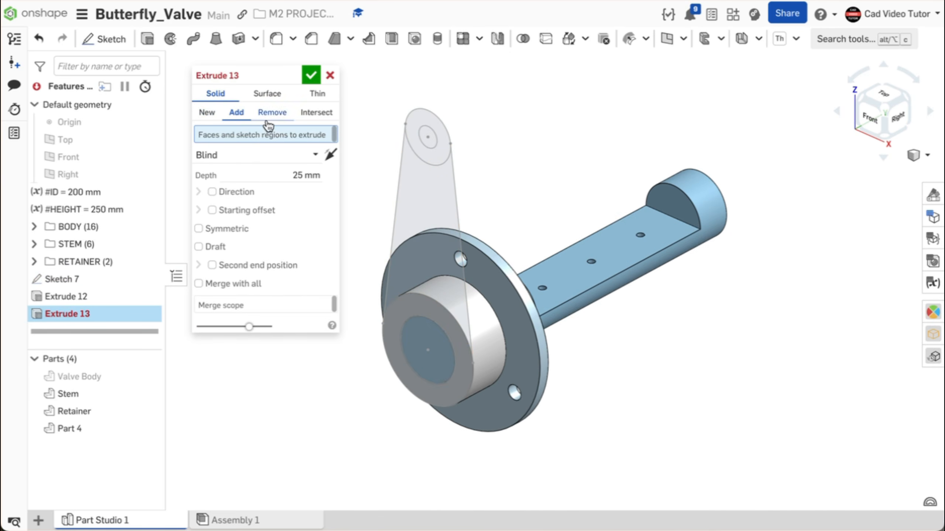
left_click(428, 174)
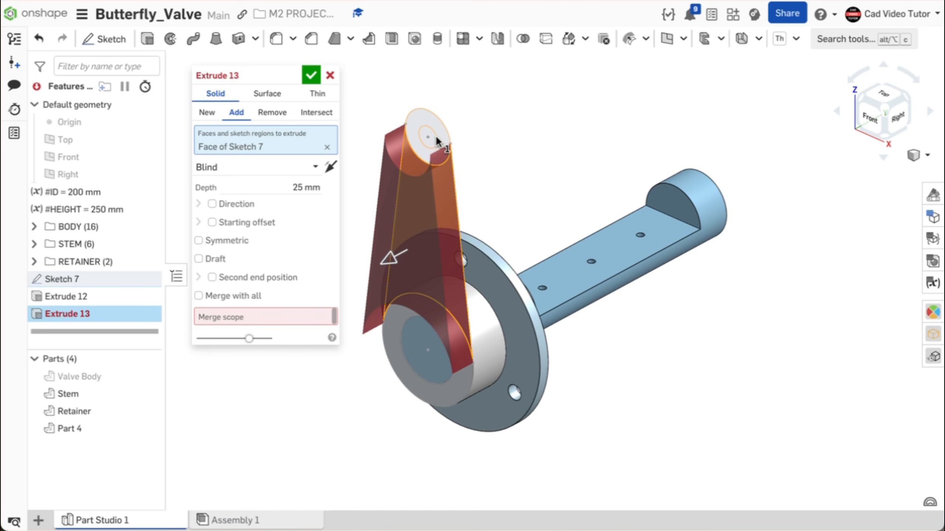
left_click(434, 148)
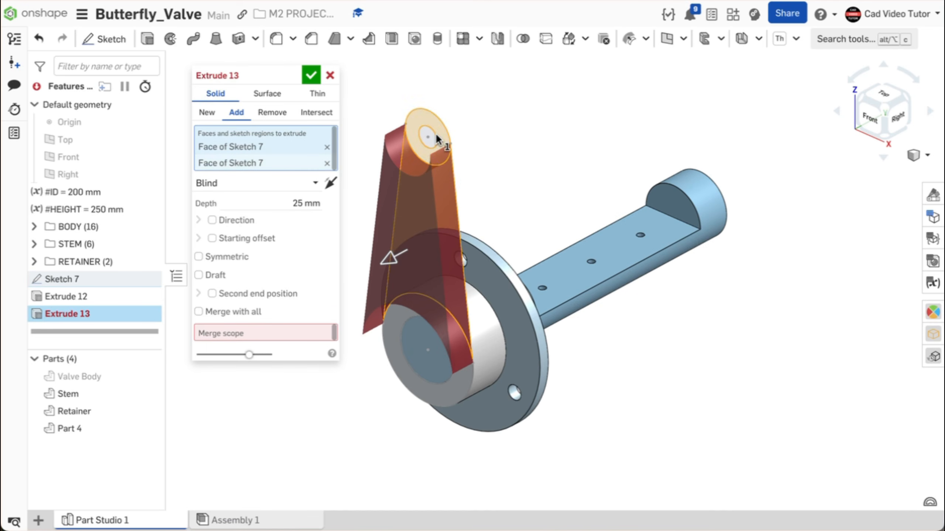
left_click(331, 183)
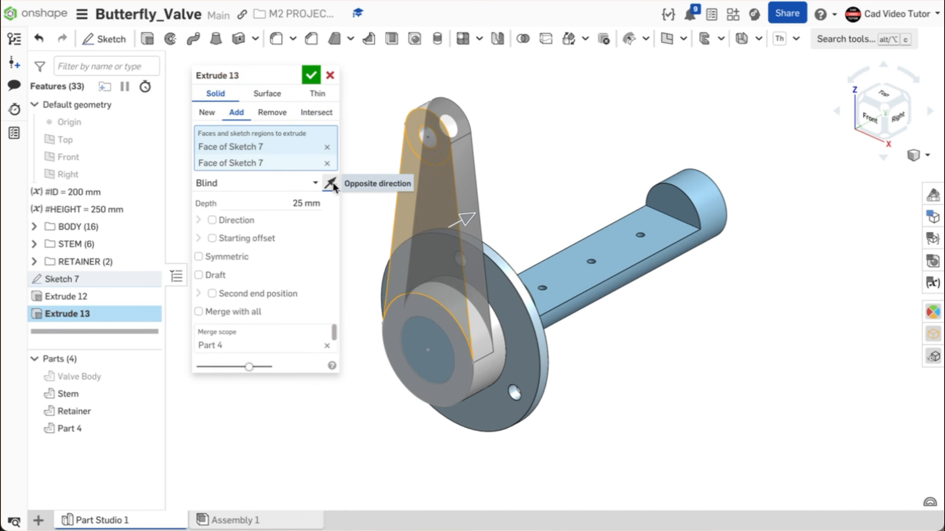
left_click(274, 204)
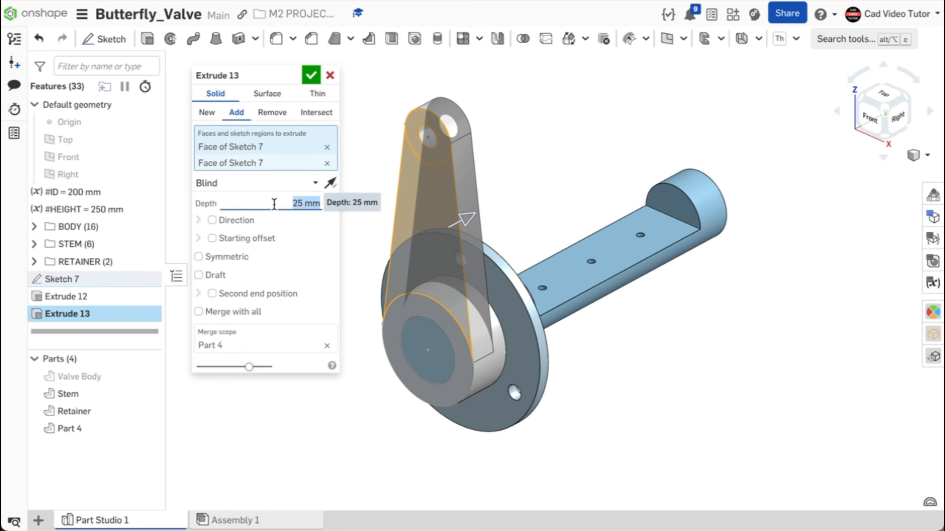
type("10")
key("Return")
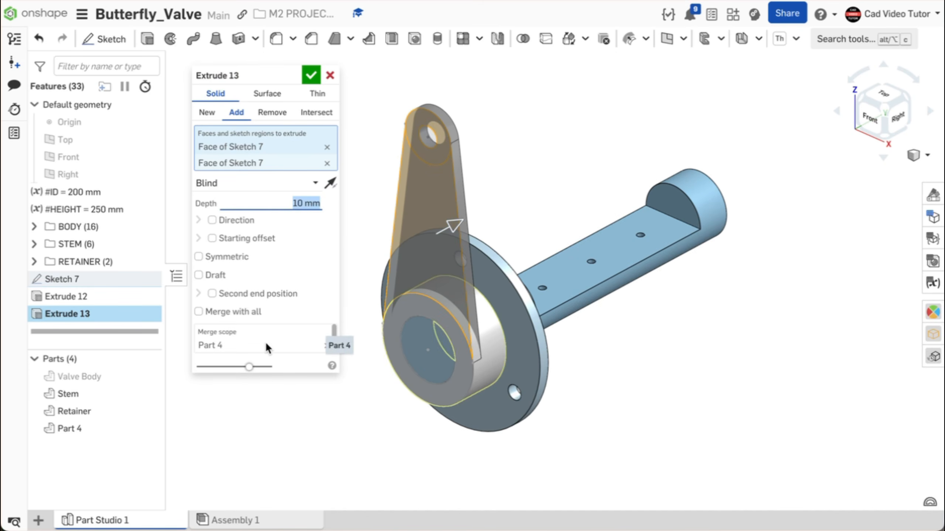
right_click_drag(597, 198, 526, 185)
left_click(308, 72)
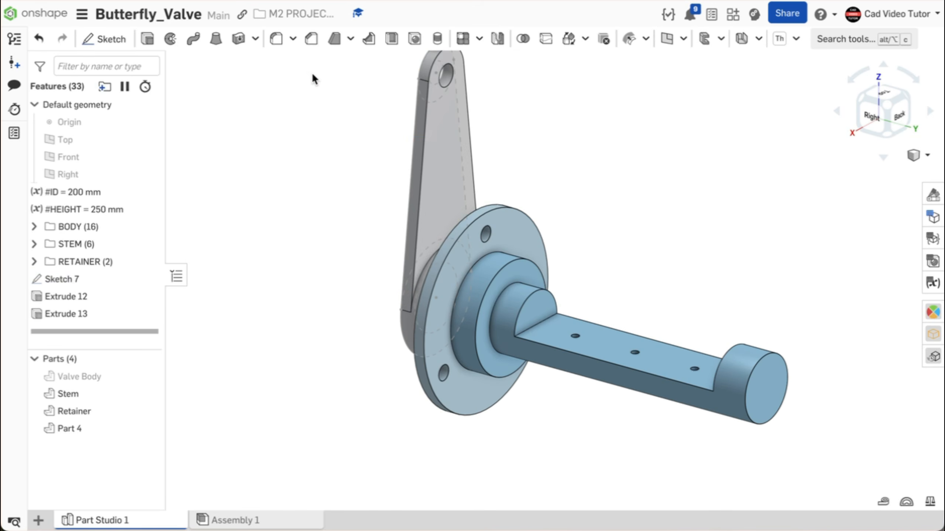
Step: Section the model through the Right plane to expose the stem, Retainer and arm hub in the isometric view
key("shift+7")
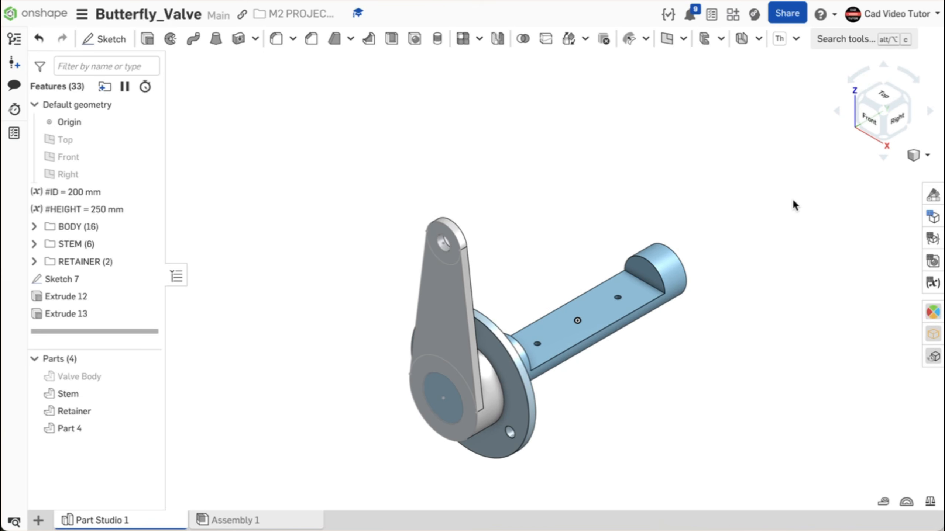
left_click(926, 157)
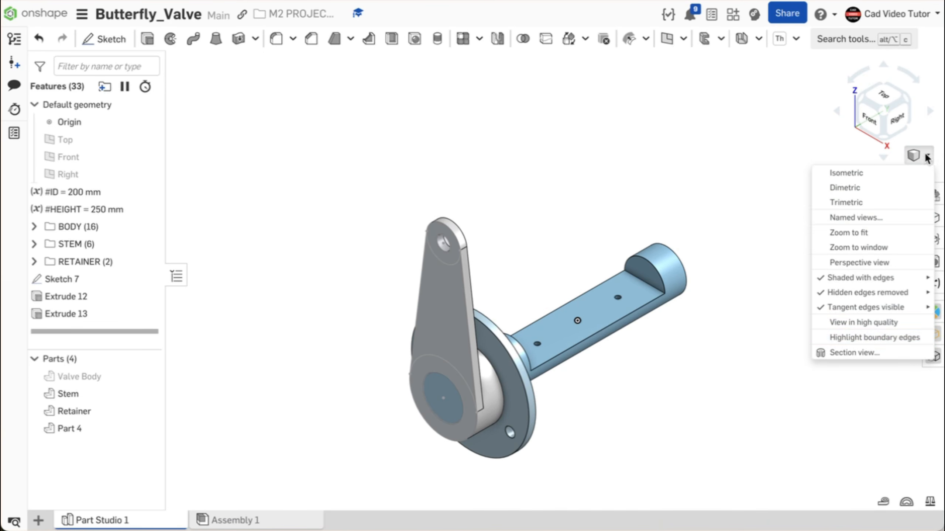
left_click(897, 353)
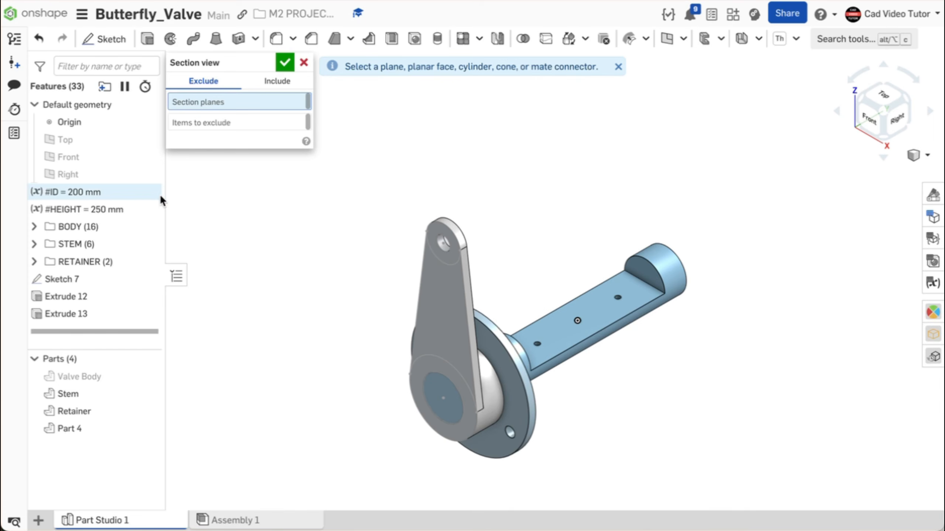
left_click(115, 175)
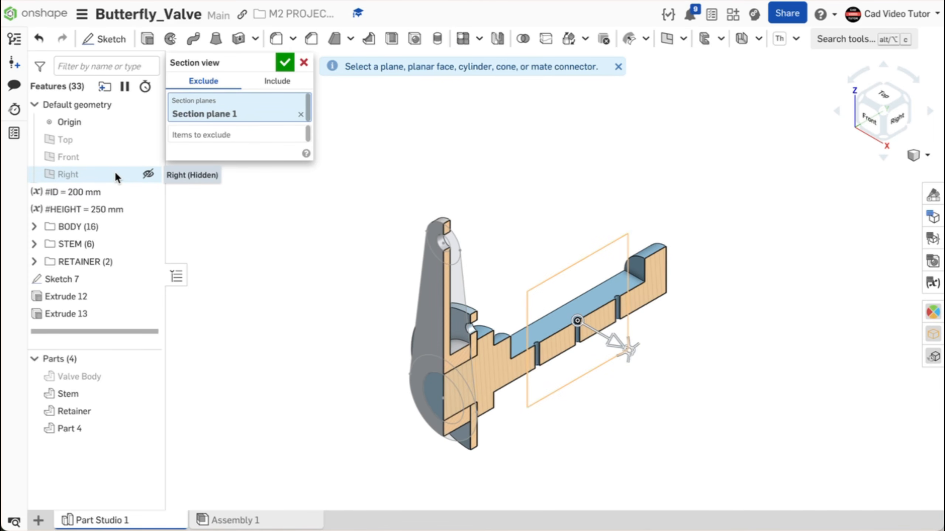
left_click(284, 62)
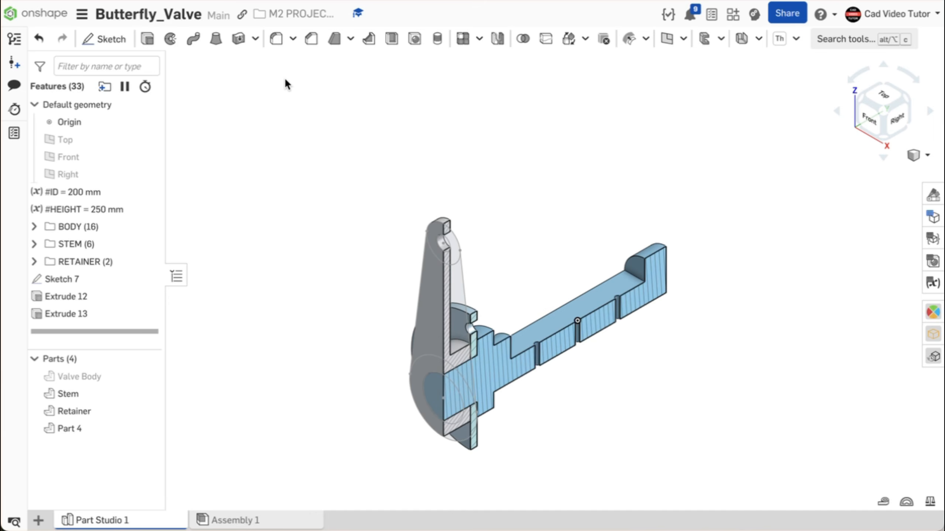
Step: Start a sketch on the Right plane and draw a 12 mm circle inside the stem's arm end, level with the origin
left_click(108, 38)
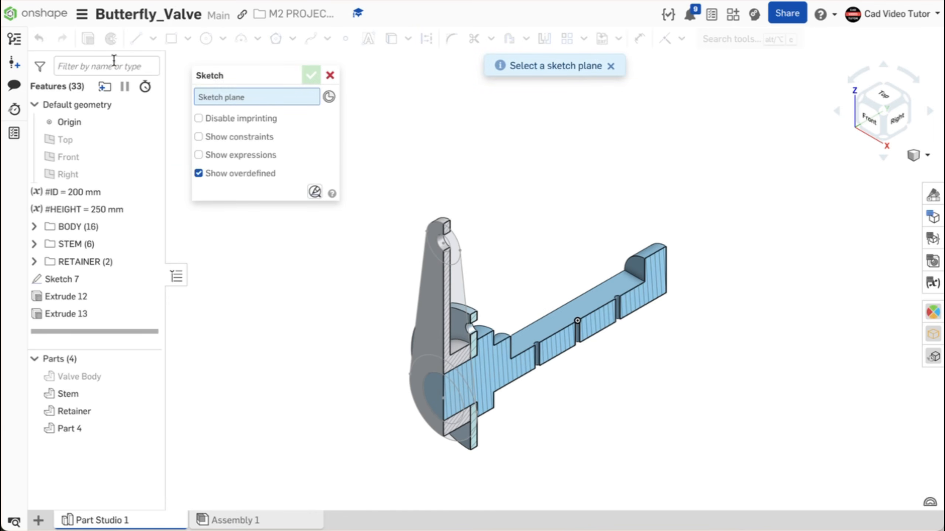
left_click(86, 173)
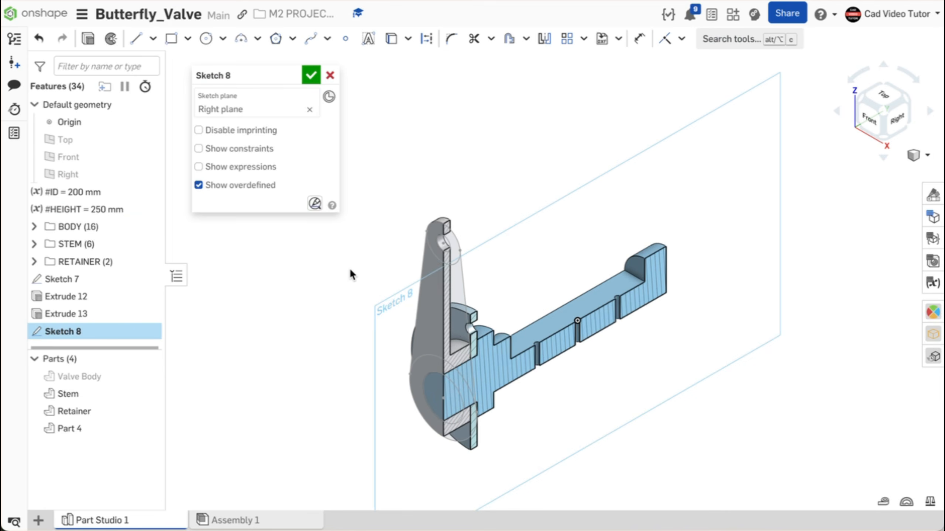
key("n")
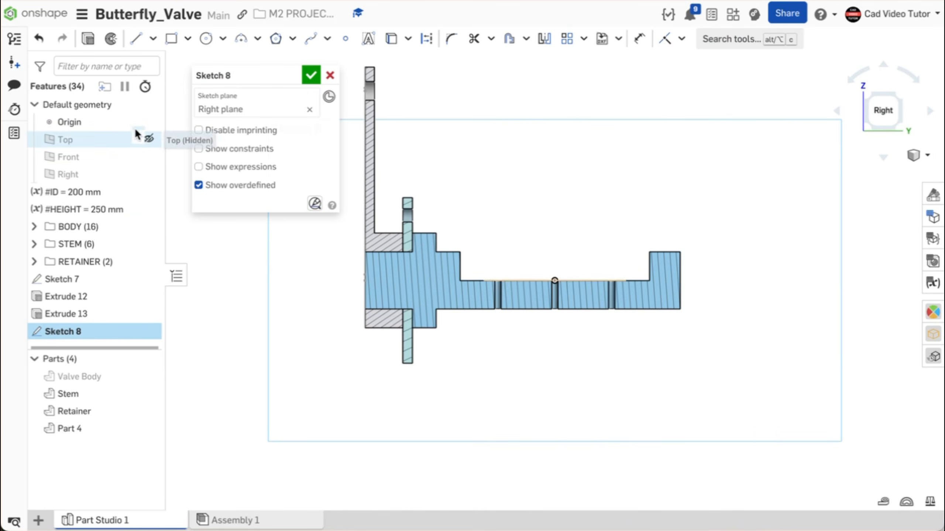
left_click(146, 119)
left_click(146, 119)
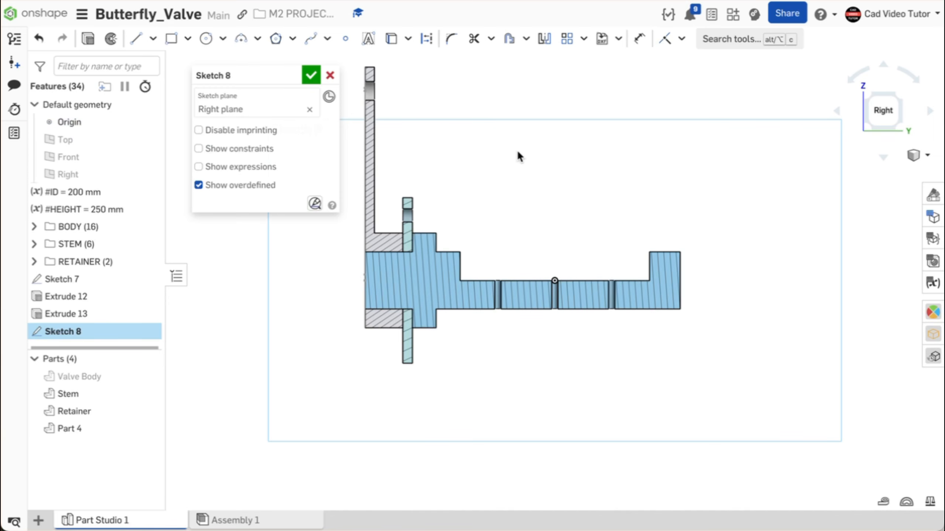
left_click(206, 40)
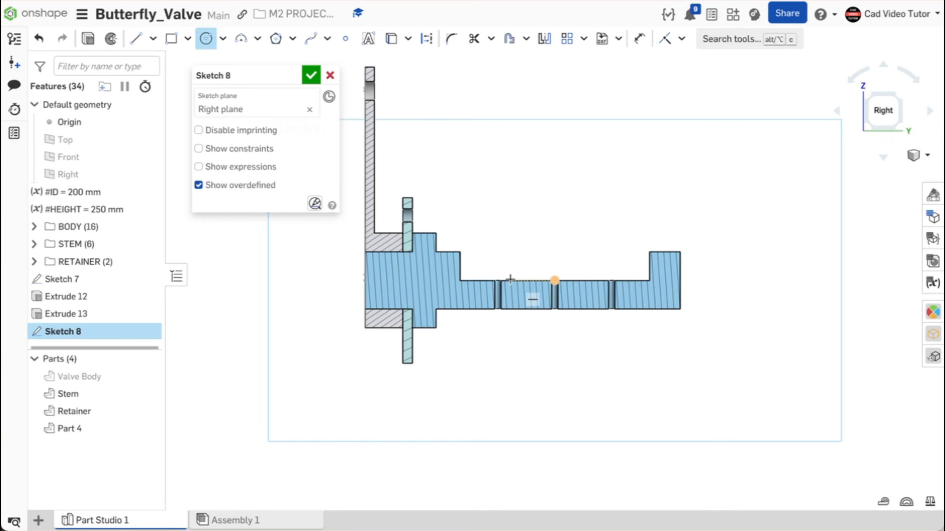
scroll(499, 281, "up", 2)
scroll(498, 281, "up", 3)
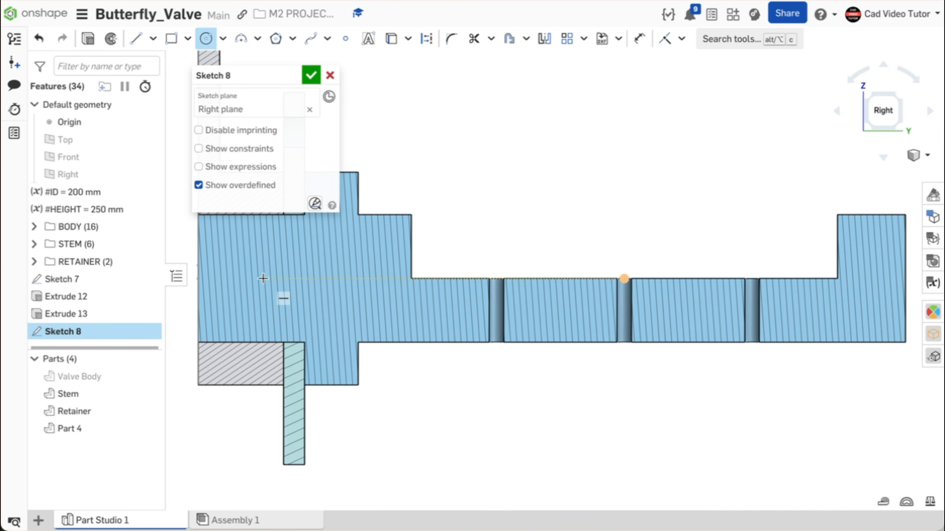
left_click(250, 279)
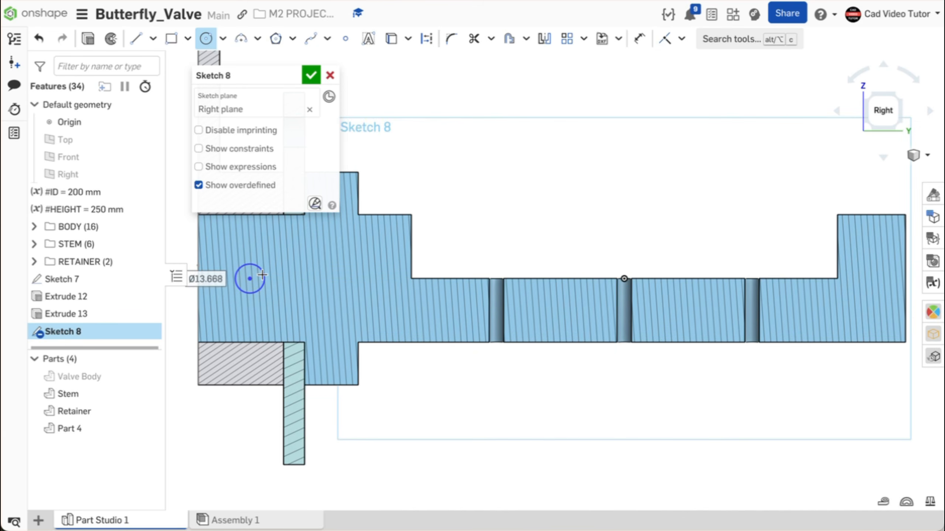
type("12")
key("Return")
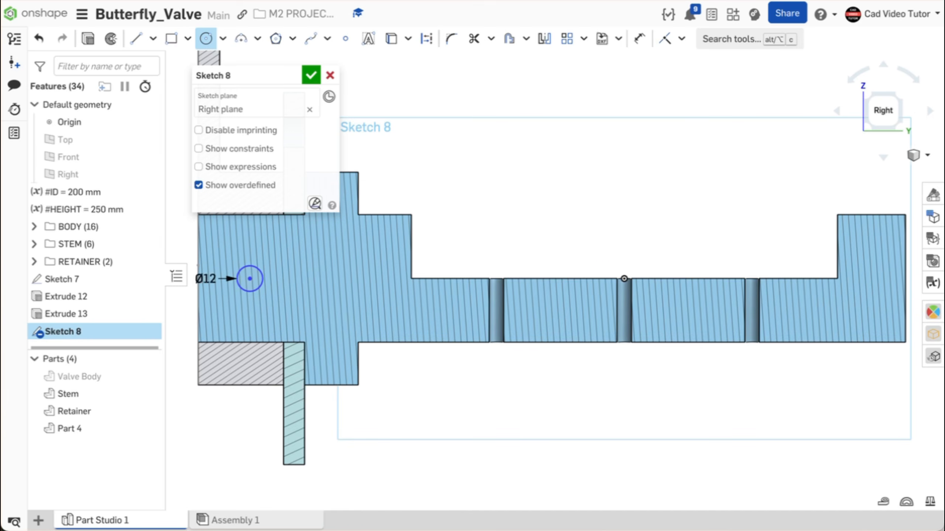
Step: Dimension the circle's center 20 mm from the stem's outer end face and finish the sketch
left_click(639, 39)
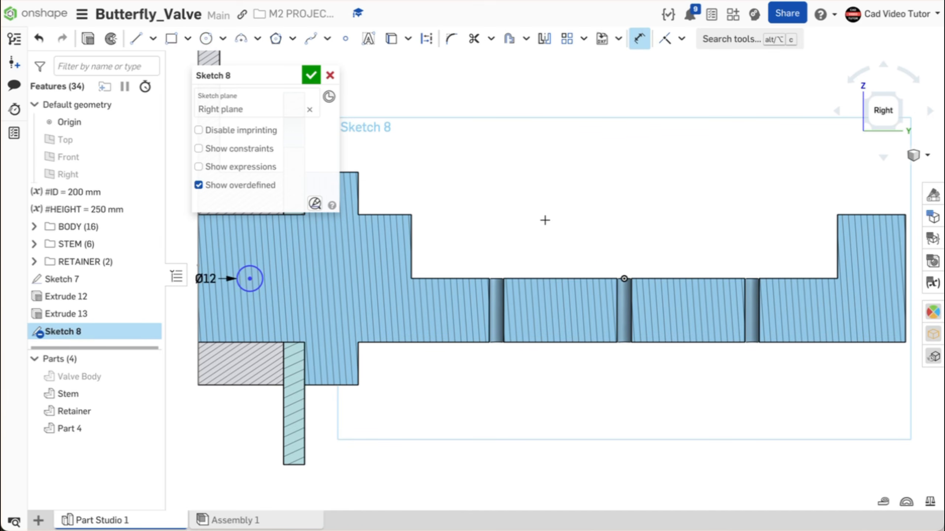
middle_click_drag(545, 221, 683, 219)
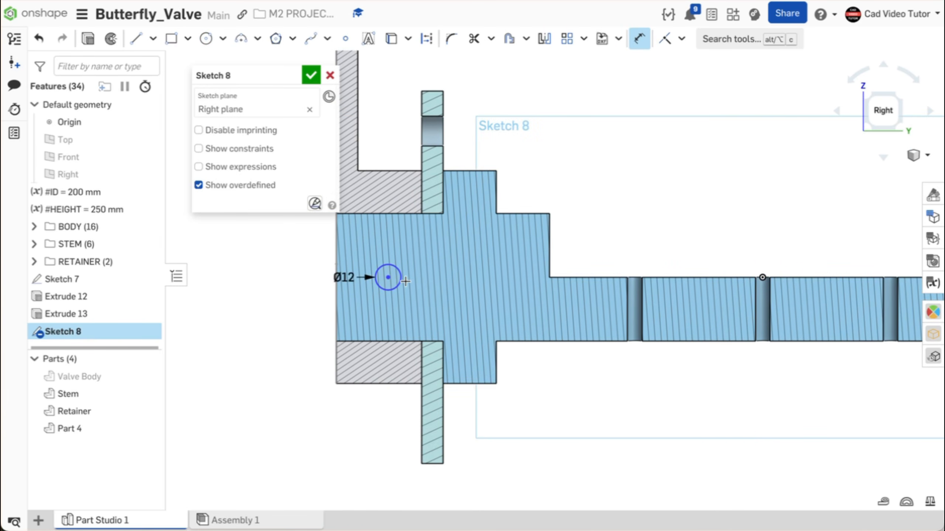
left_click(388, 278)
left_click(337, 311)
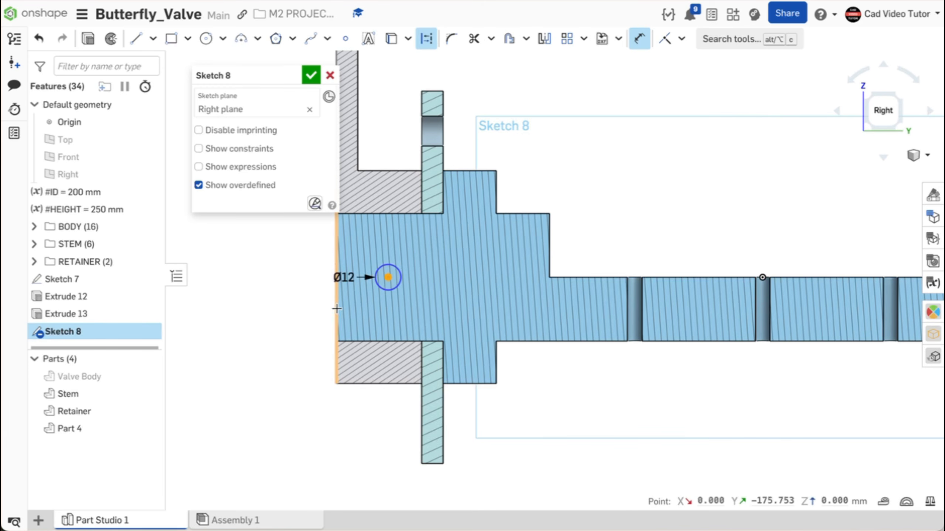
left_click(302, 405)
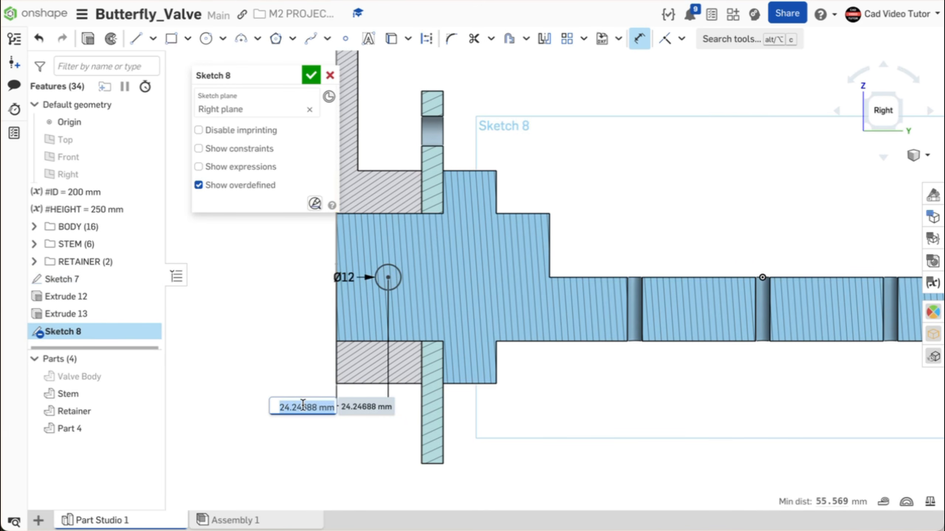
type("20")
key("Return")
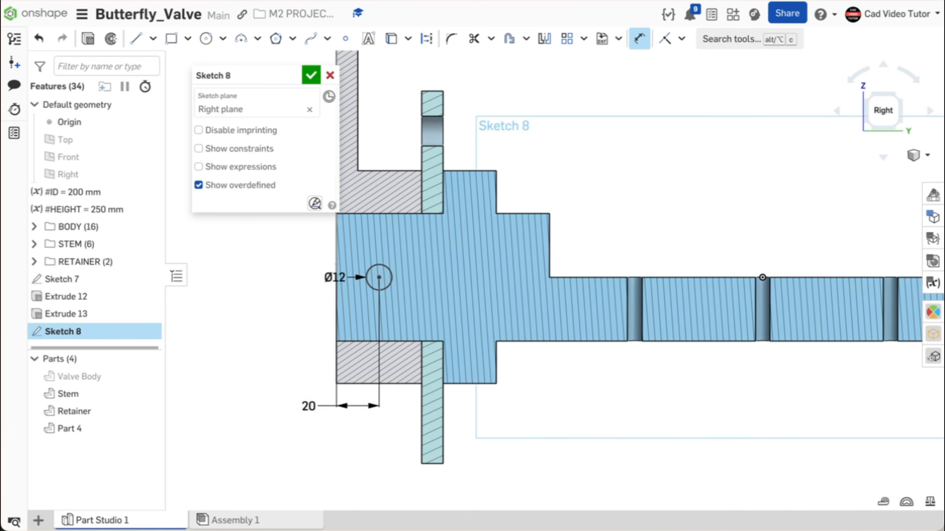
scroll(555, 333, "down", 3)
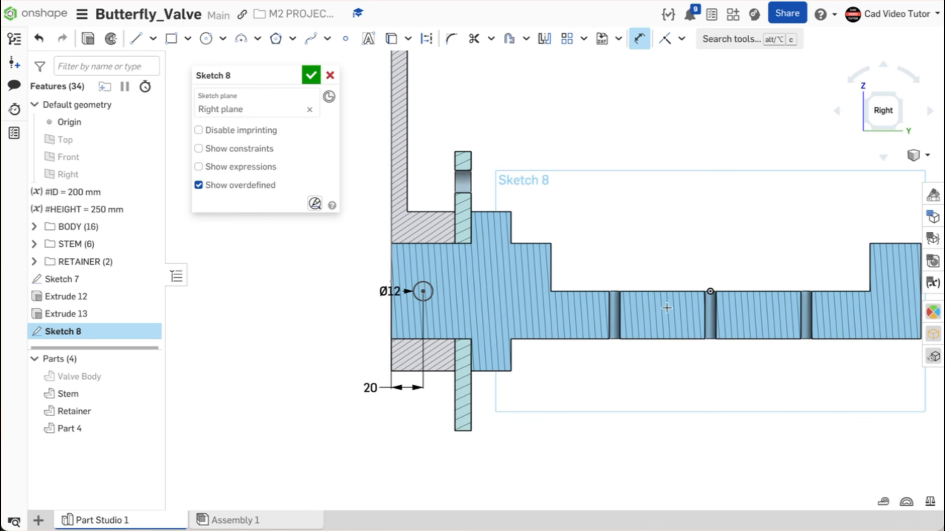
left_click(311, 76)
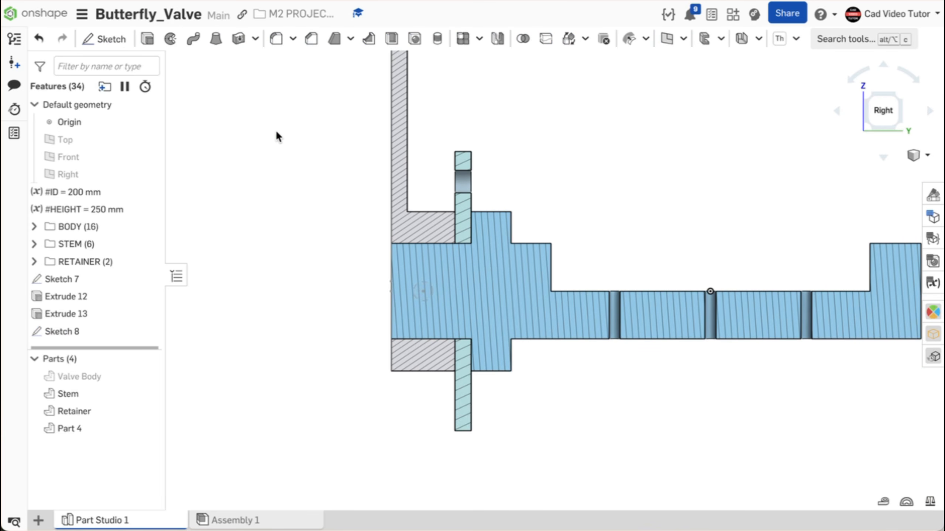
Step: Turn off the section view and return to the isometric view
right_click(262, 153)
left_click(287, 203)
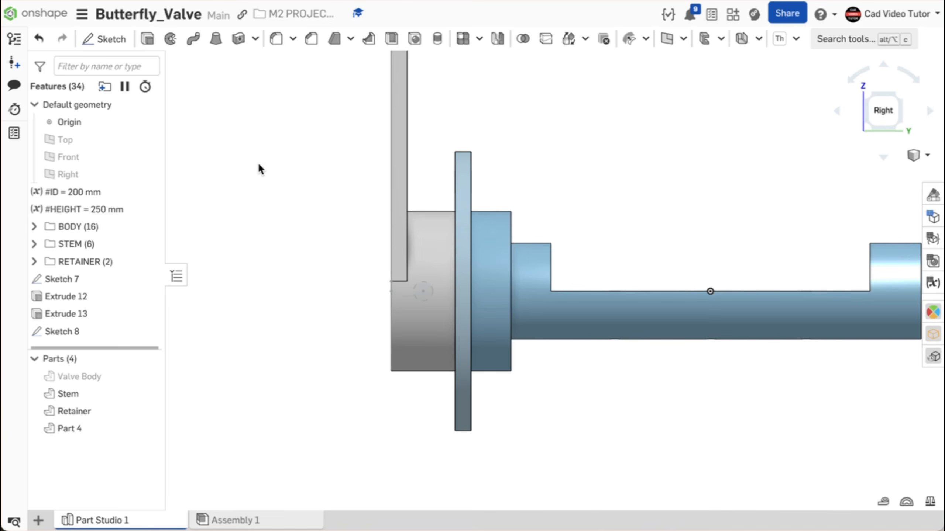
right_click(259, 165)
mouse_move(288, 204)
left_click(291, 232)
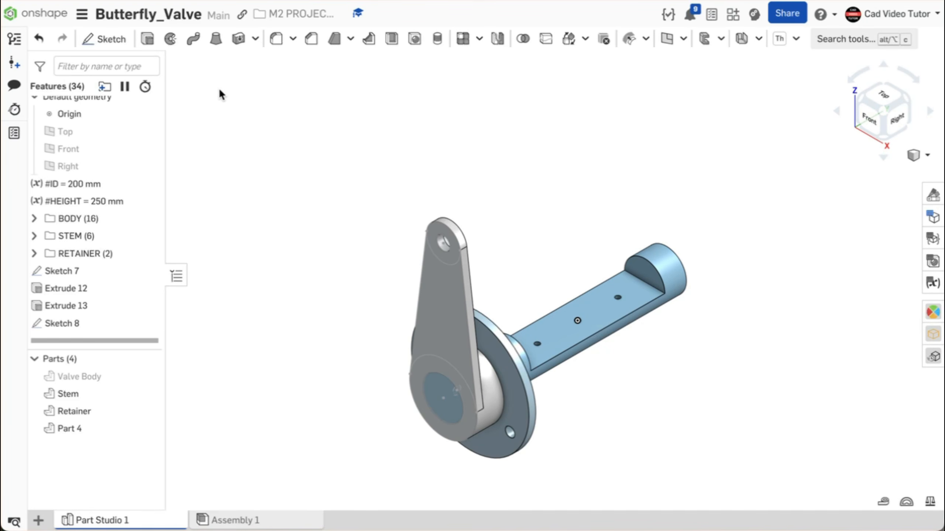
Step: Cut the 12 mm circle symmetrically through all with a Remove extrude, with the Stem and Part 4 in the merge scope
left_click(147, 39)
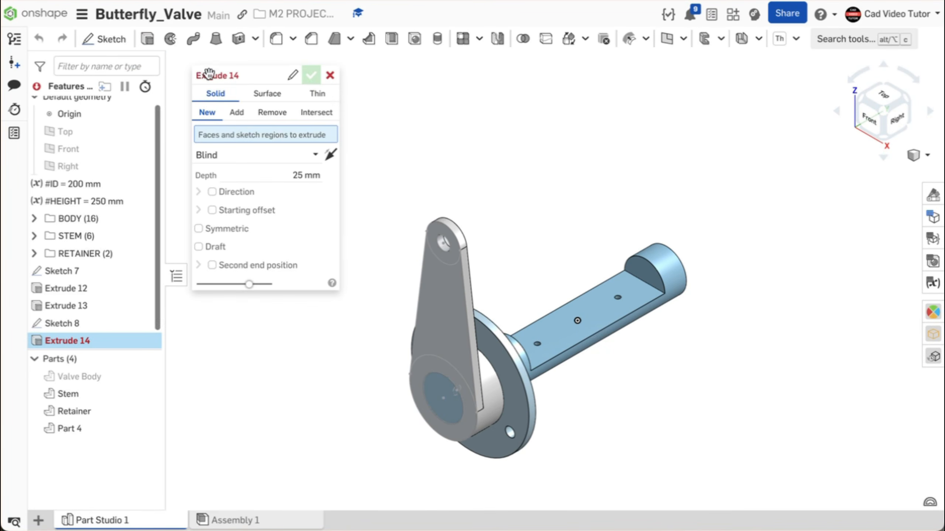
left_click(273, 113)
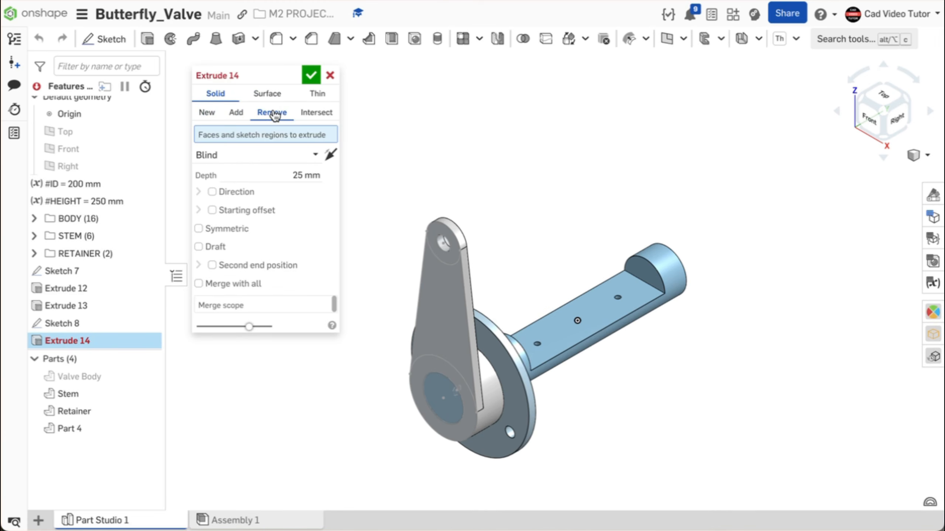
left_click(120, 323)
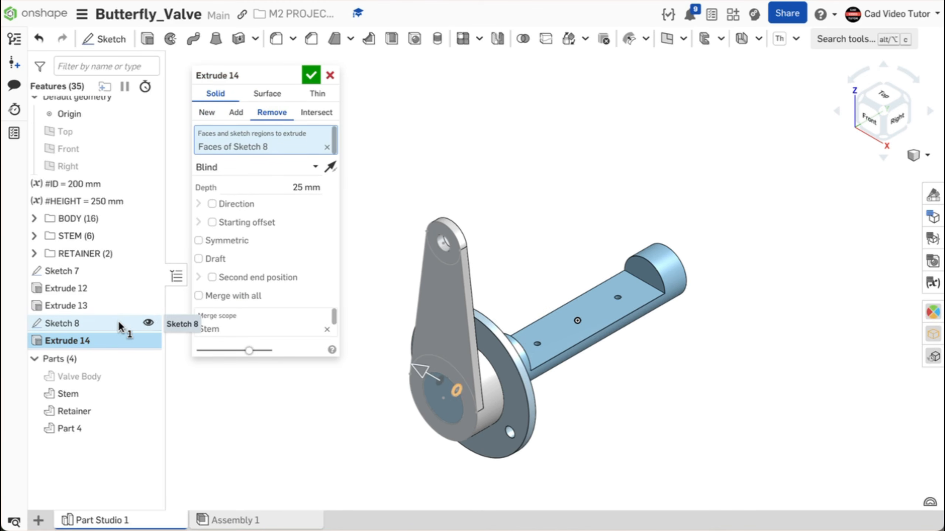
left_click(314, 166)
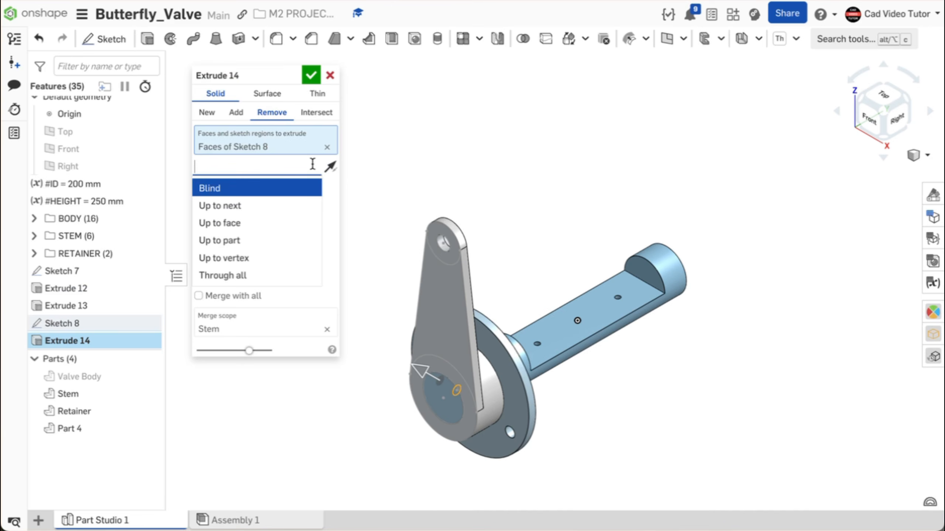
left_click(268, 275)
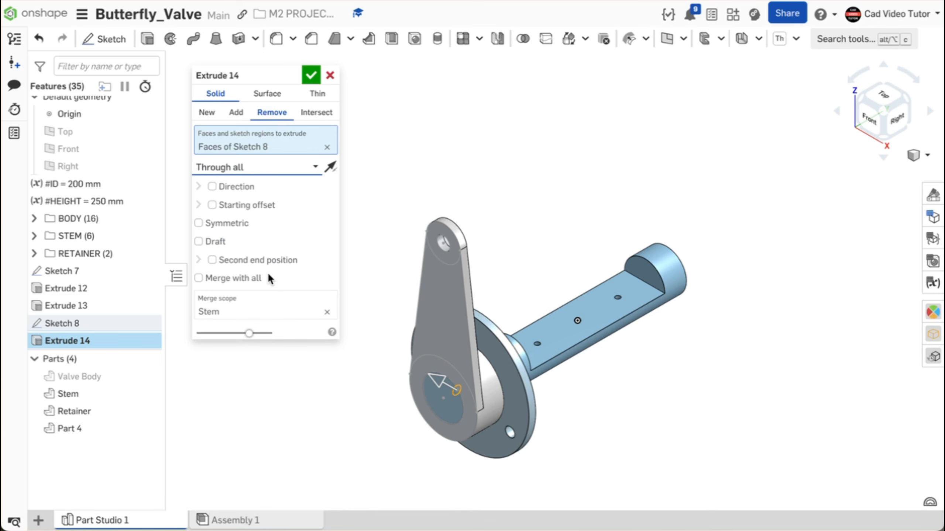
left_click(199, 223)
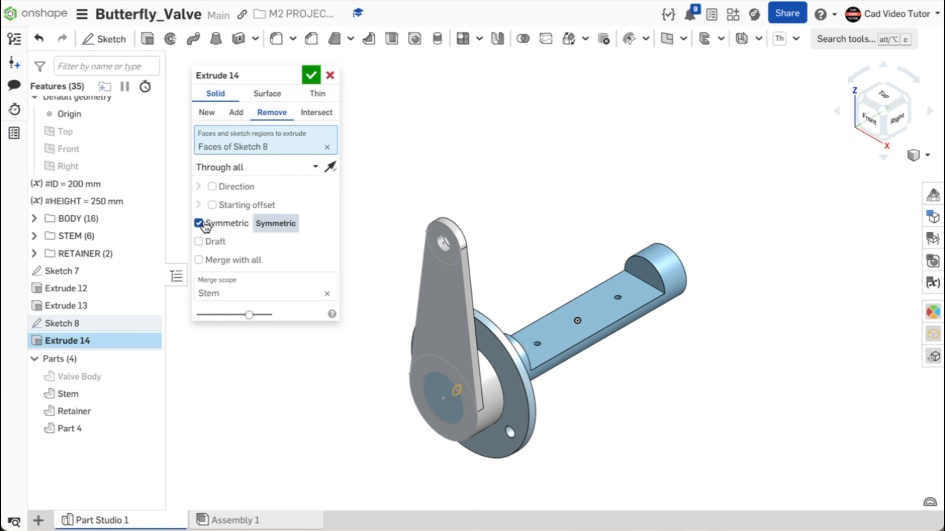
left_click(232, 296)
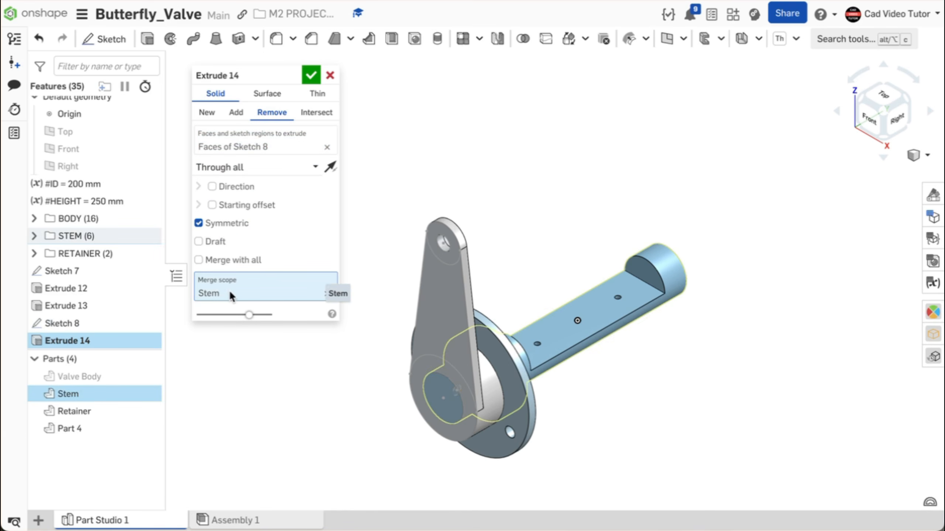
left_click(105, 431)
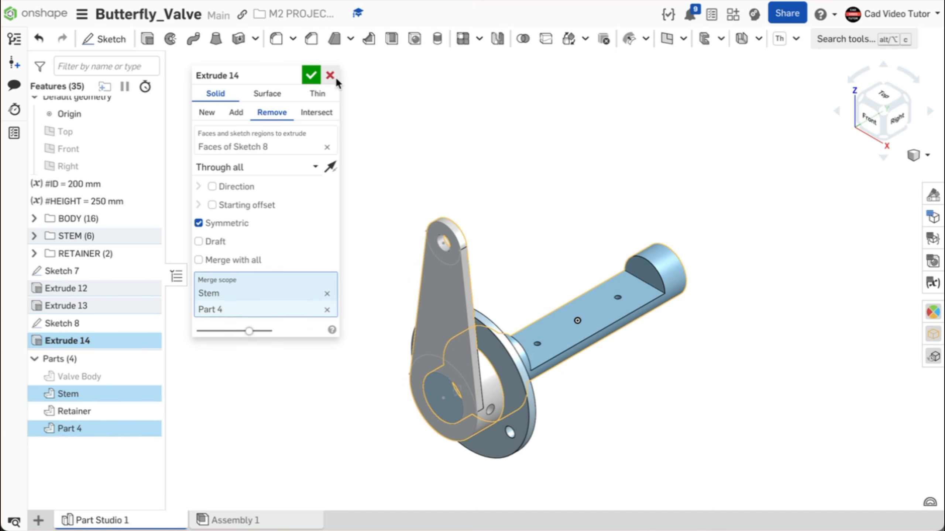
left_click(313, 73)
Step: Rename Part 4 as Arm
key("shift+4")
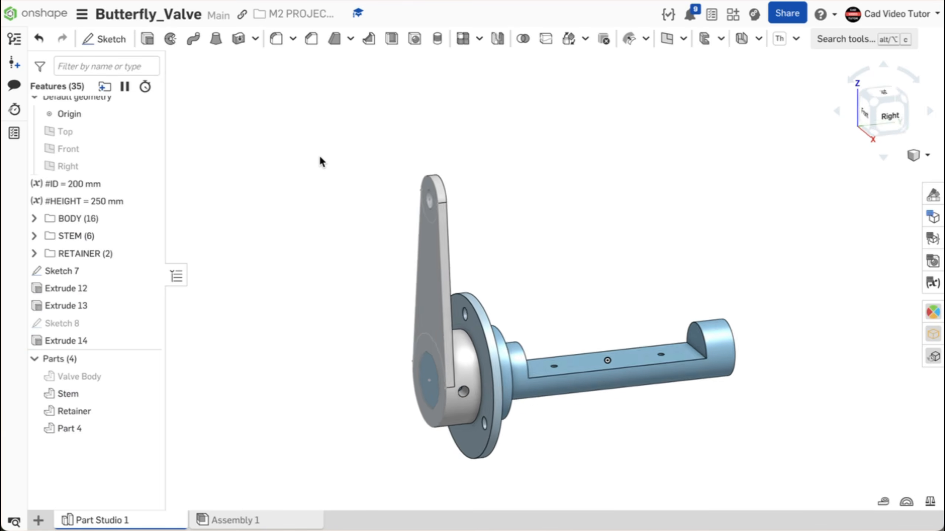
key("shift+7")
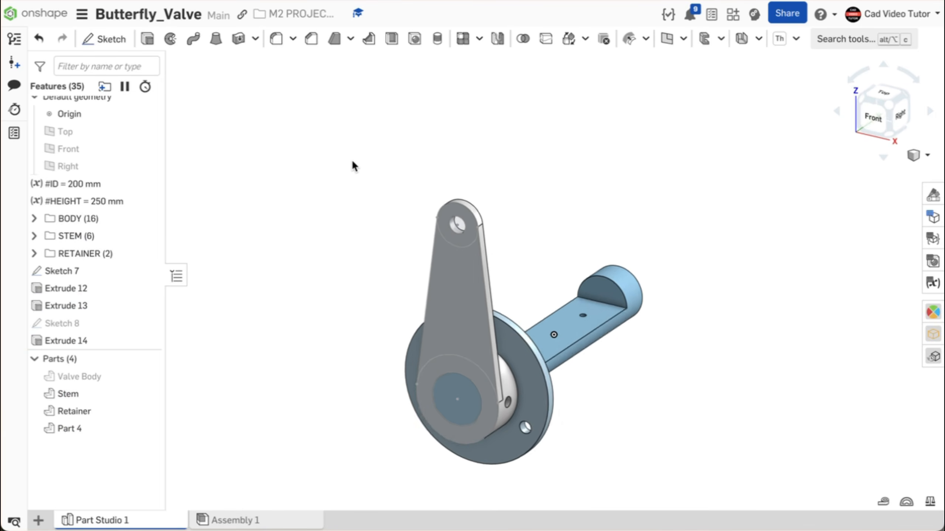
right_click(84, 427)
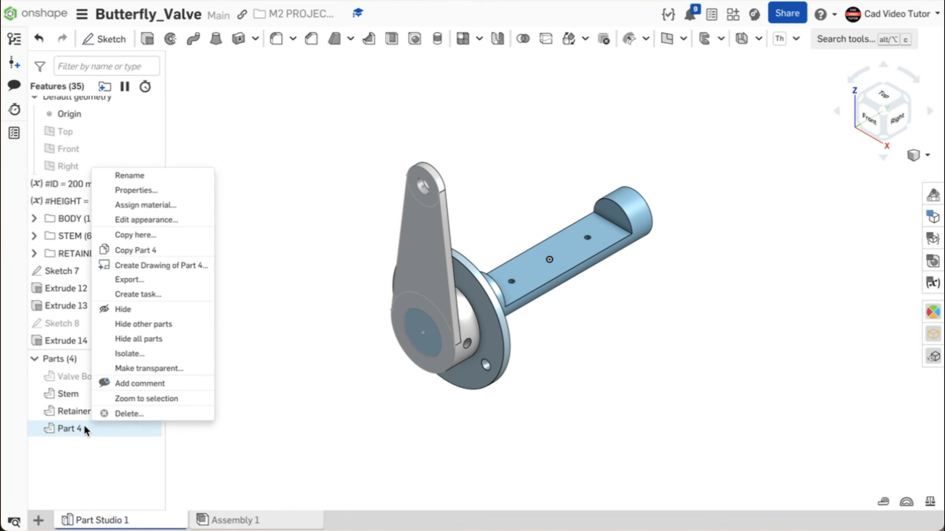
left_click(166, 182)
type("Arm")
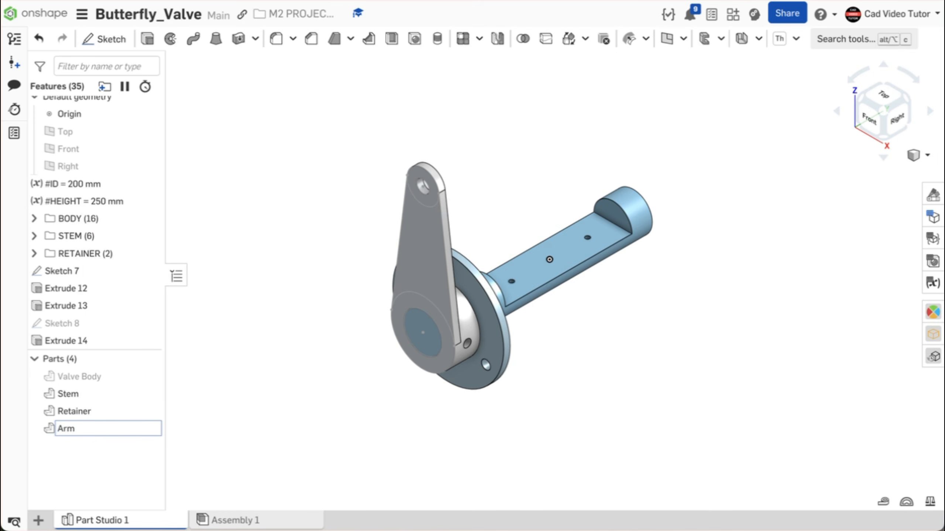
key("Return")
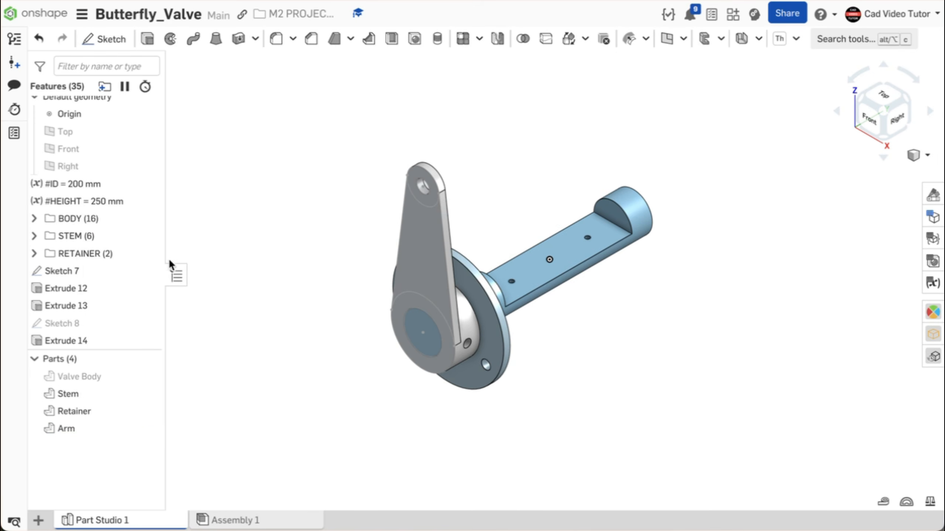
Step: Group the features from Sketch 7 through Extrude 14 into a folder named ARM
left_click(84, 271)
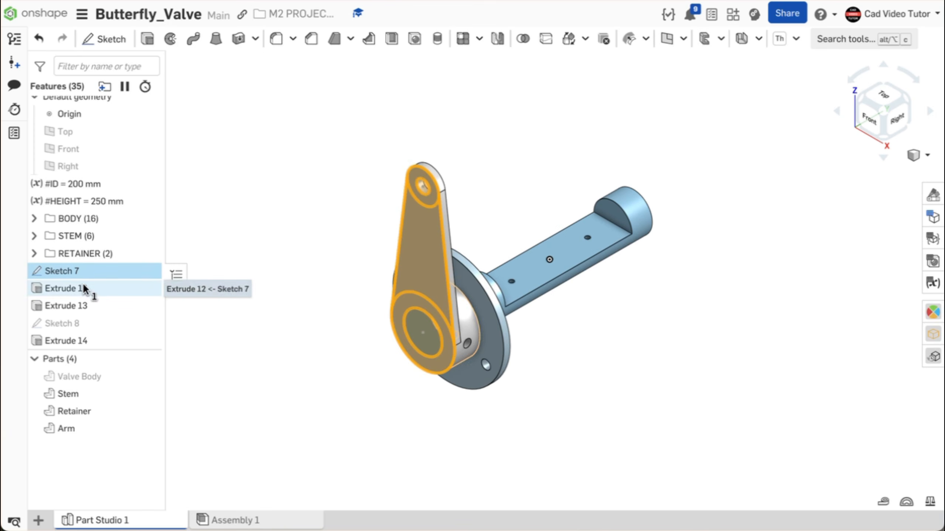
left_click(89, 339, "shift")
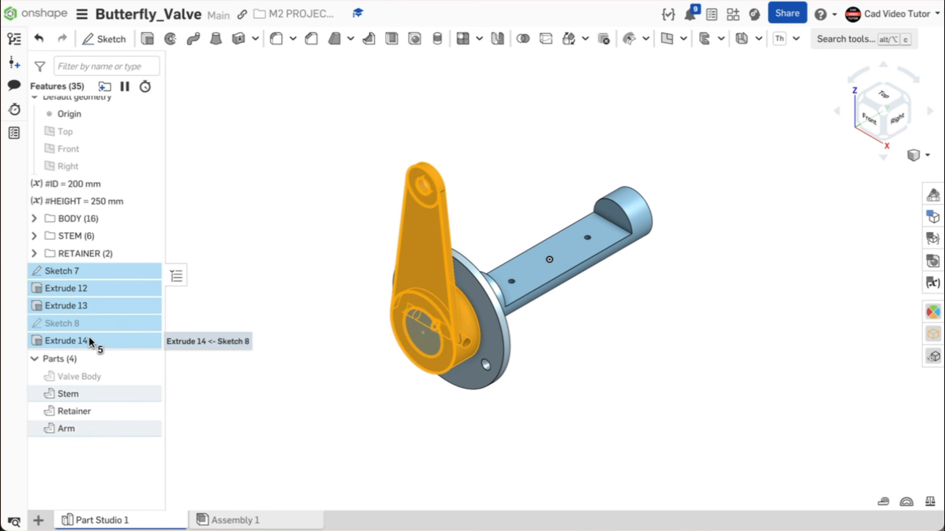
right_click(100, 304)
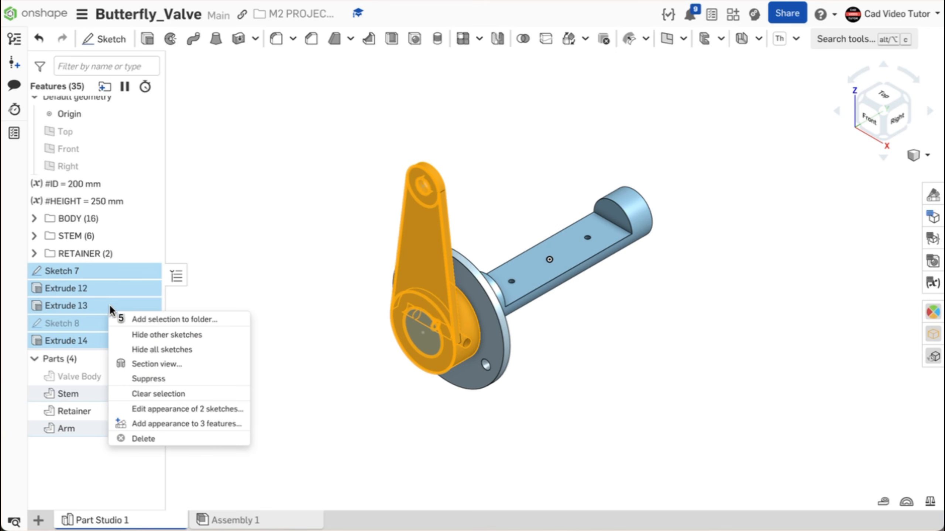
left_click(126, 319)
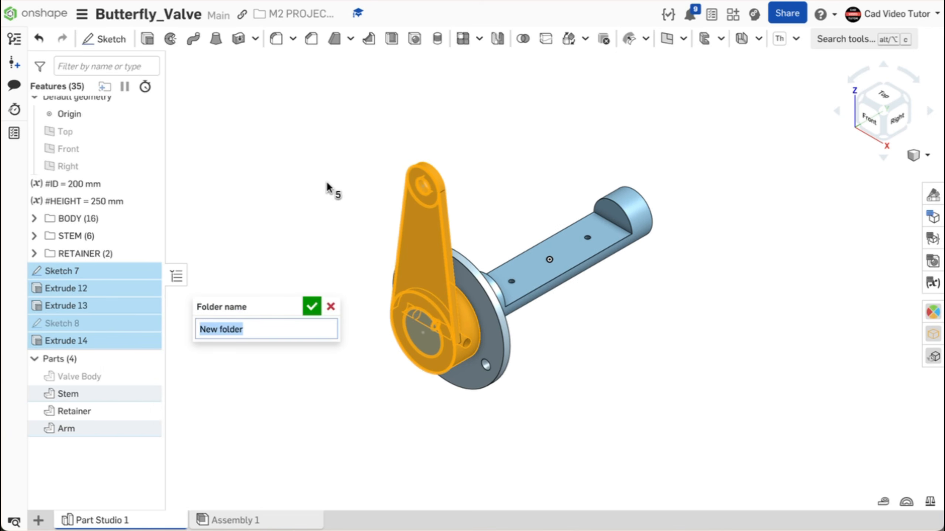
key("Caps_Lock")
type("ARM")
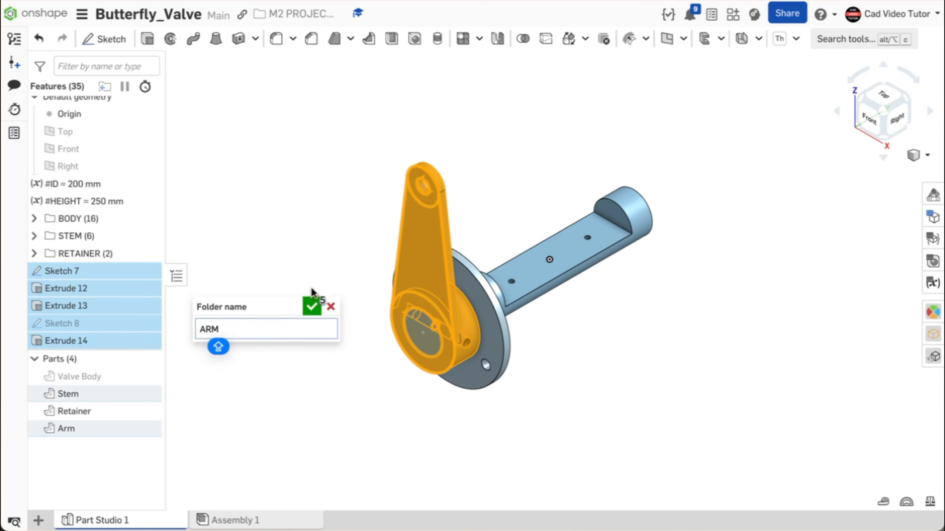
left_click(311, 308)
left_click(259, 237)
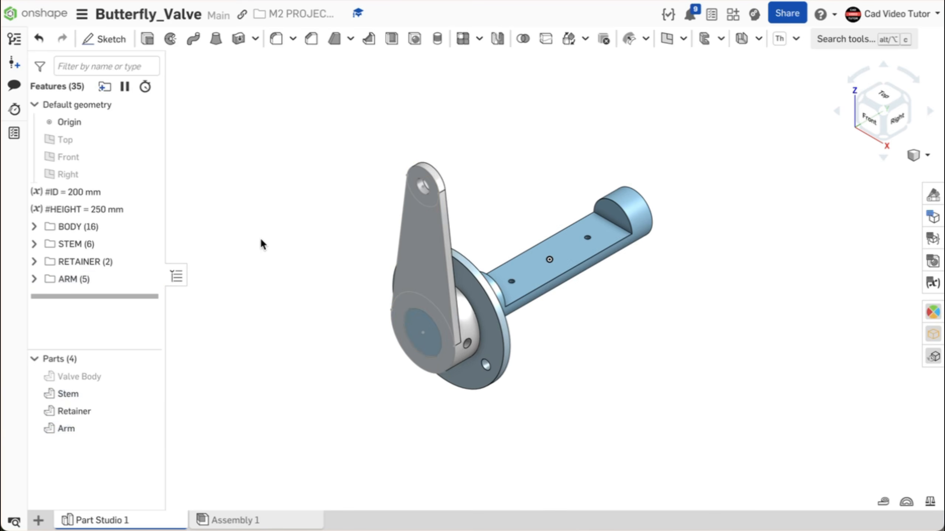
Step: Show the Valve Body again and apply a section view of the model at the Top plane
left_click(148, 359)
left_click(148, 359)
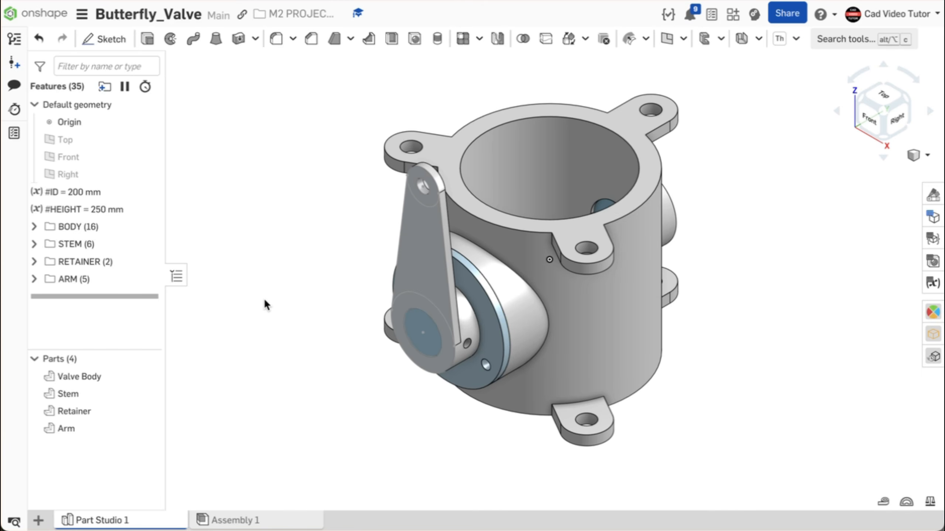
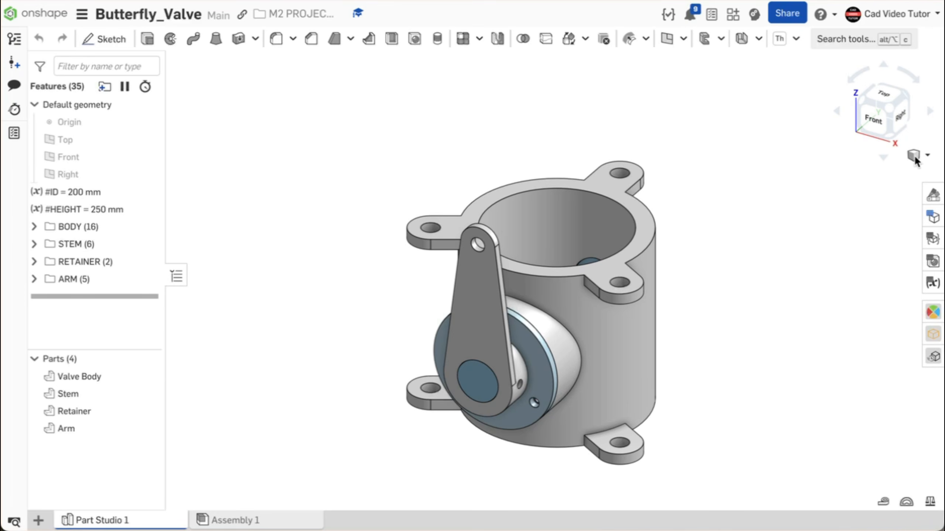
left_click(927, 156)
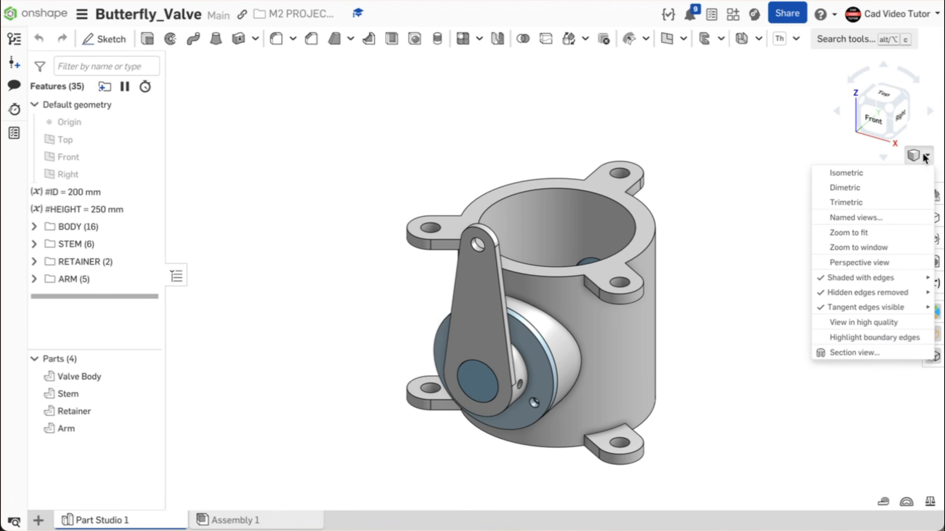
left_click(873, 352)
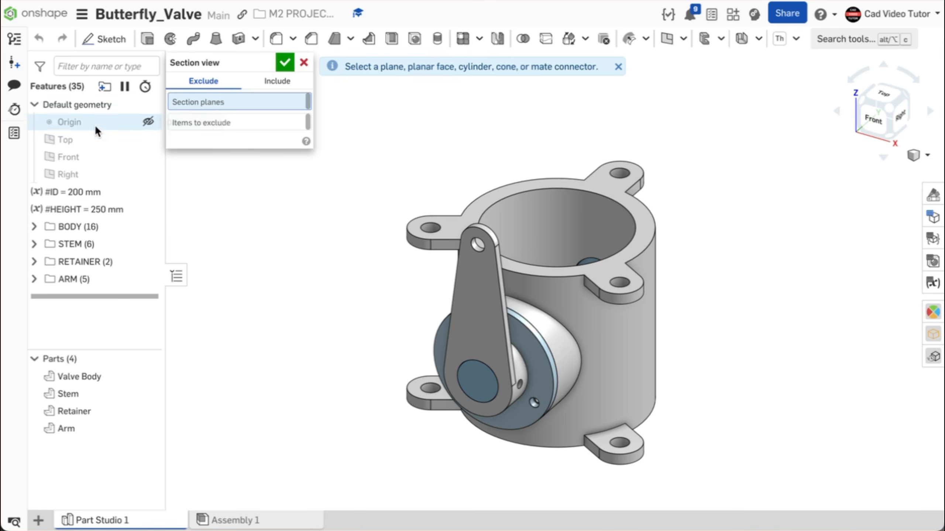
left_click(94, 140)
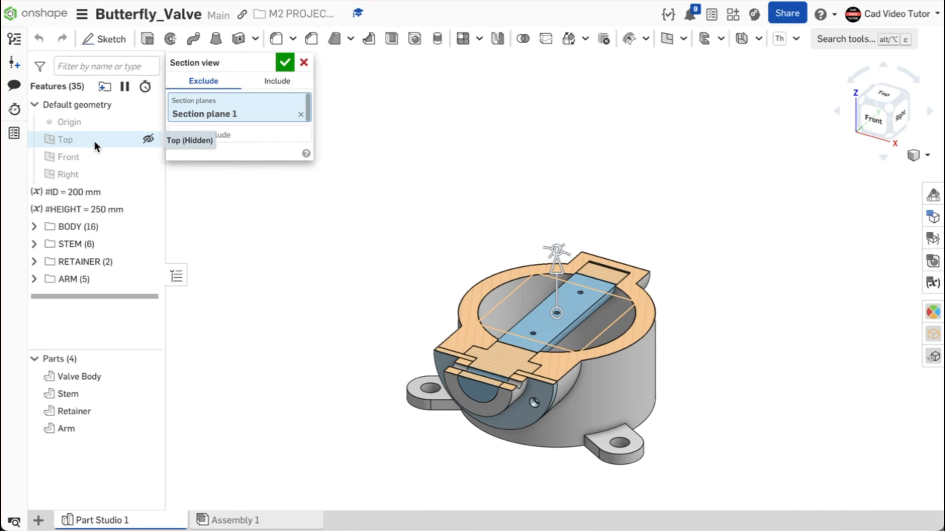
left_click(281, 65)
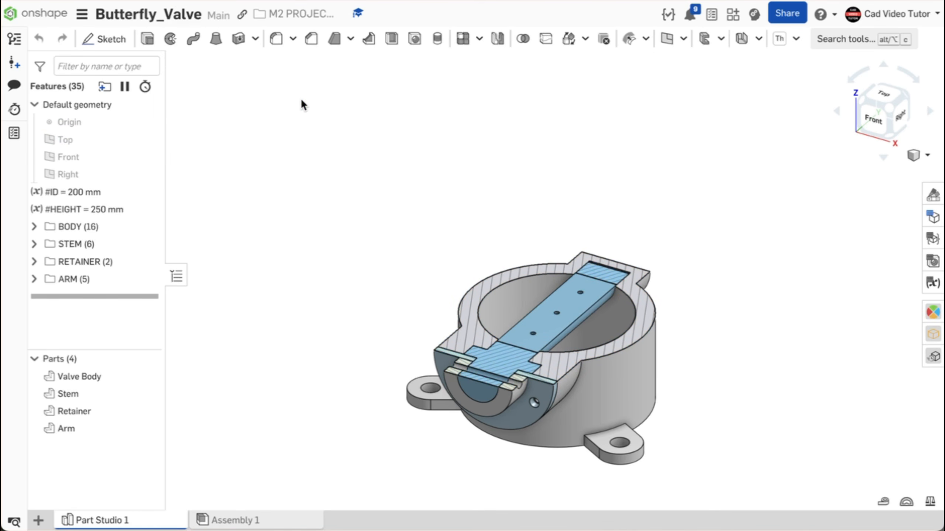
Step: Start a sketch on the Top plane and project the valve body's circular bore edge into it
left_click(118, 45)
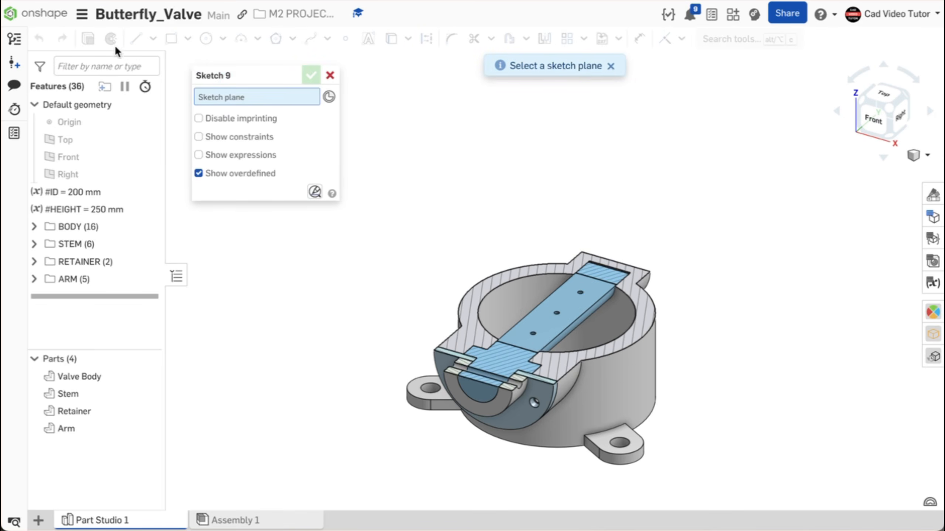
left_click(71, 140)
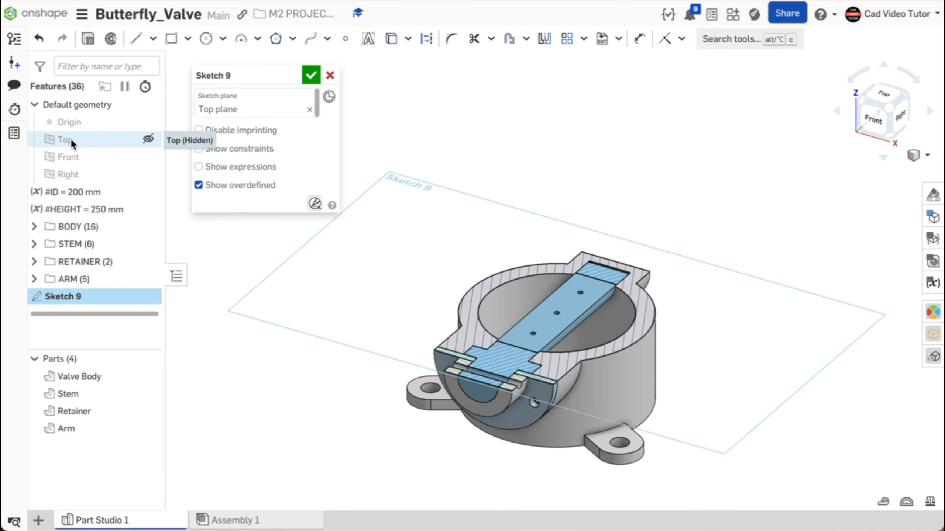
key("n")
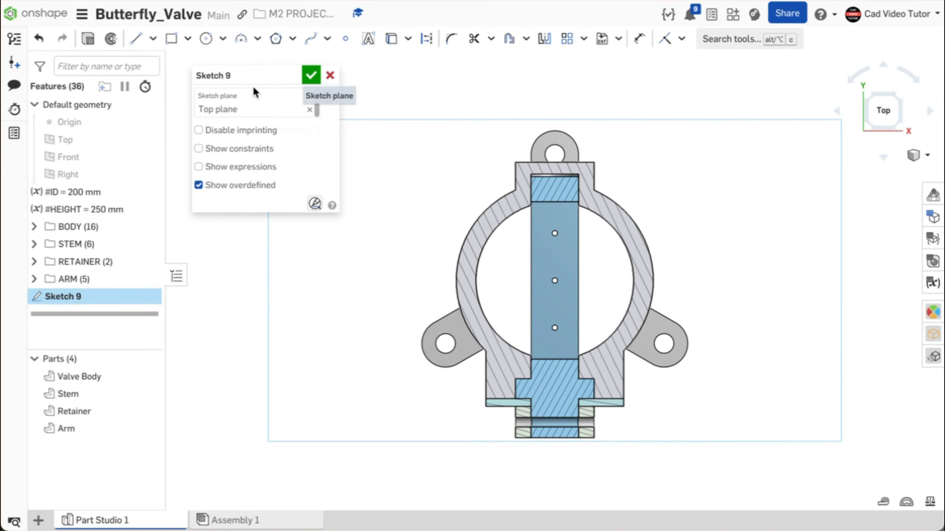
left_click(397, 47)
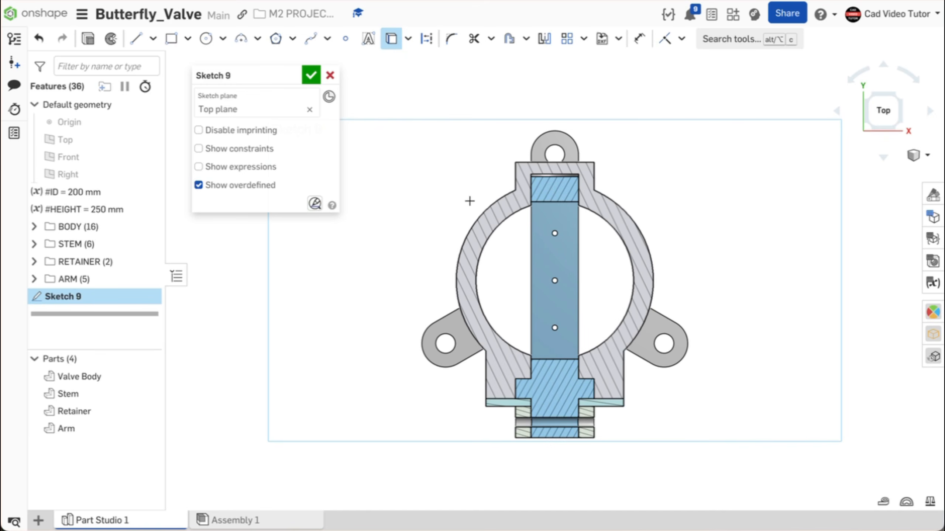
left_click(497, 229)
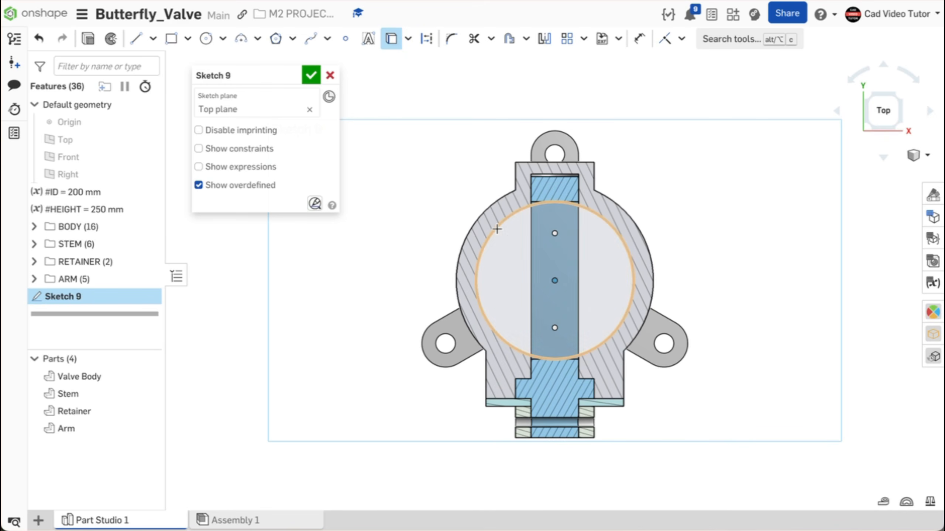
scroll(553, 273, "down", 1)
scroll(553, 272, "down", 3)
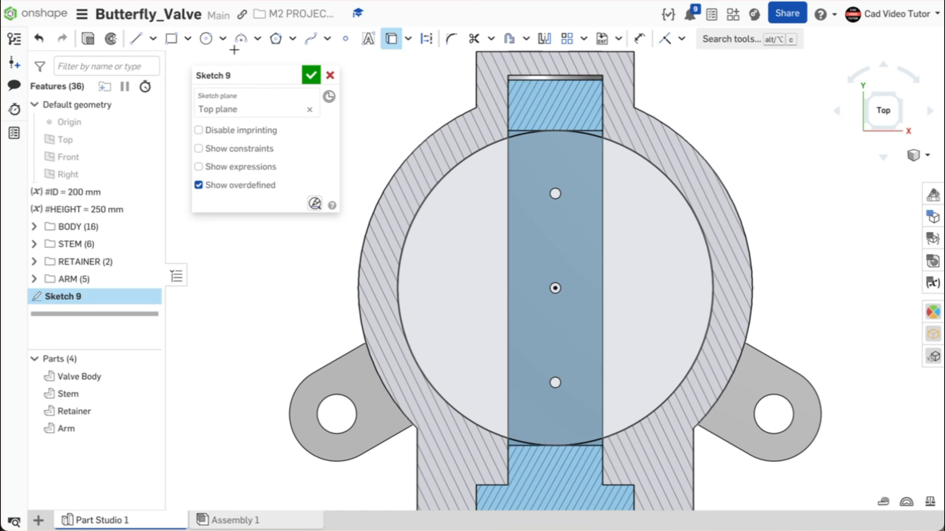
Step: Sketch a 9 mm diameter circle centered on the stem's small hole farthest from the arm
left_click(206, 39)
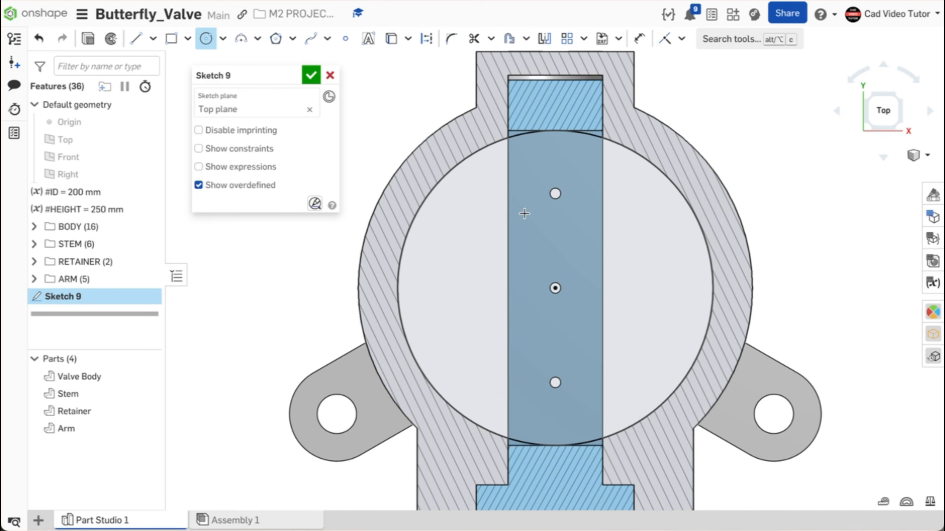
left_click(555, 193)
left_click(570, 189)
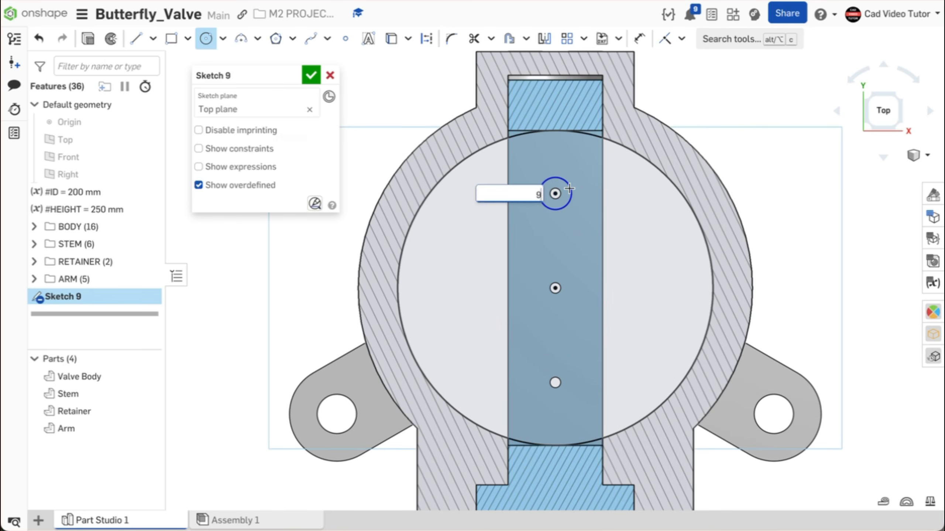
type("9")
key("Return")
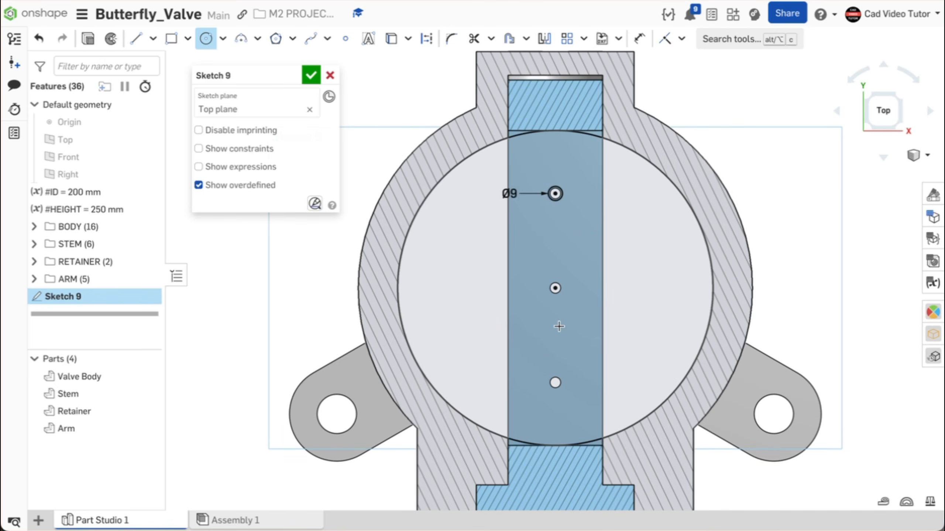
Step: Sketch circles about 17 mm and 20 mm in diameter centered on the stem's middle hole and the hole nearest the arm
left_click(555, 287)
left_click(569, 286)
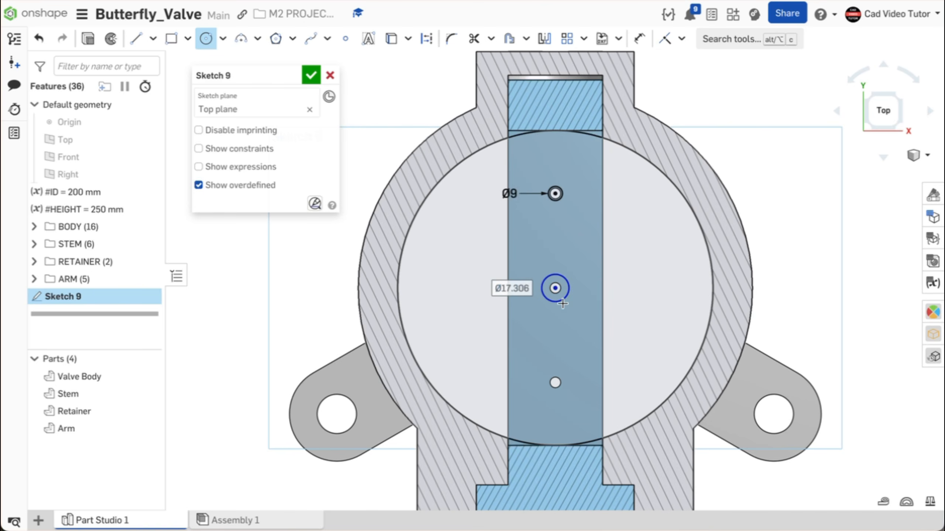
left_click(555, 383)
left_click(569, 374)
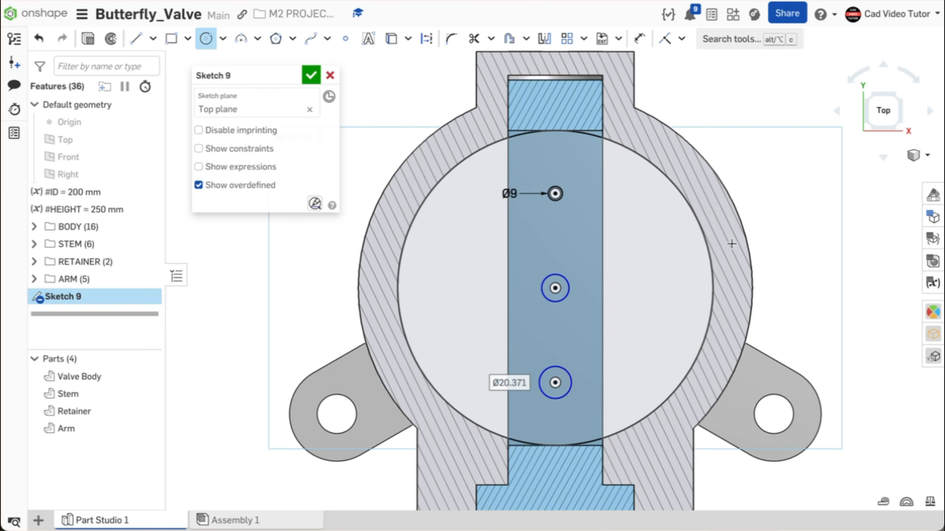
right_click(594, 304)
left_click(610, 310)
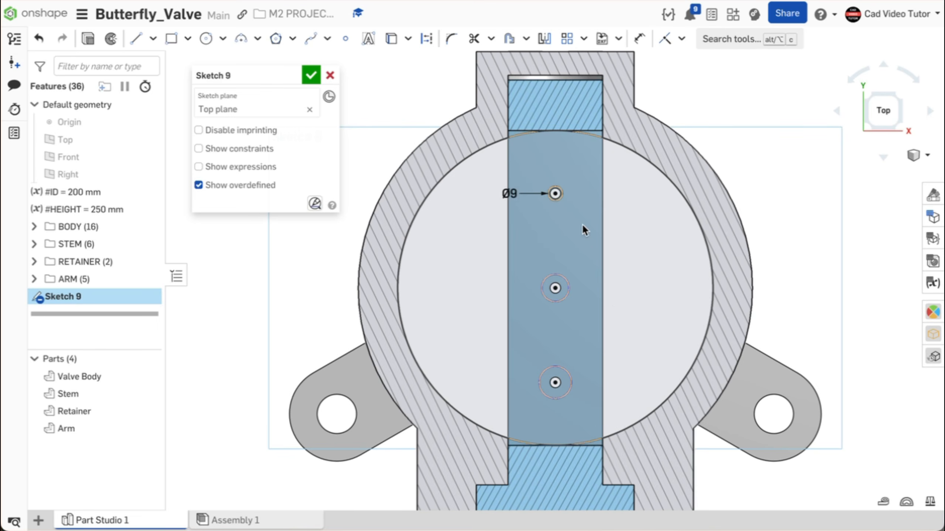
Step: Make the three hole circles equal in diameter and finish the sketch
left_click(569, 373)
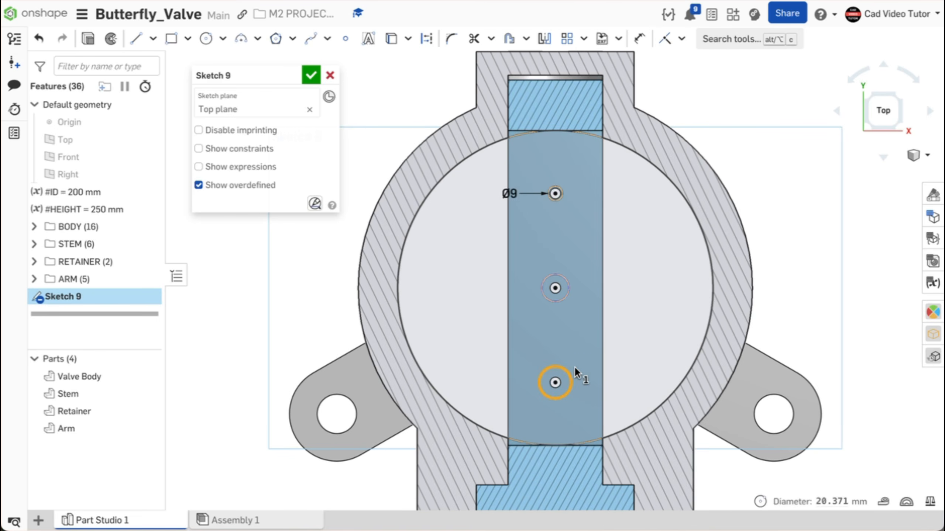
left_click(564, 286)
left_click(561, 198)
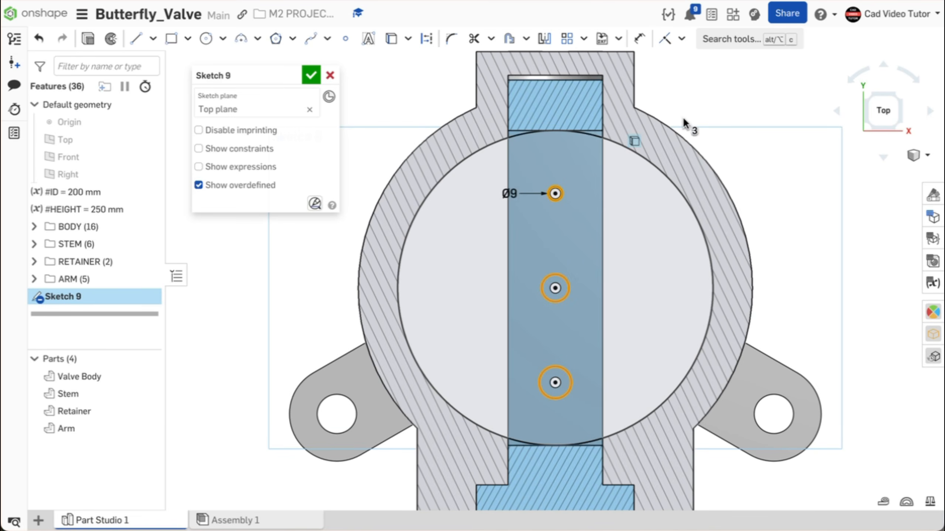
left_click(682, 39)
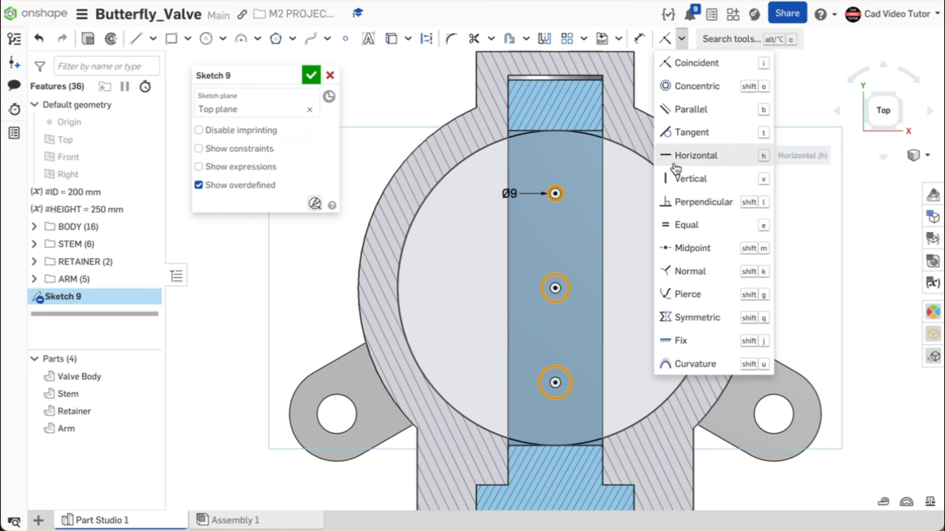
left_click(677, 224)
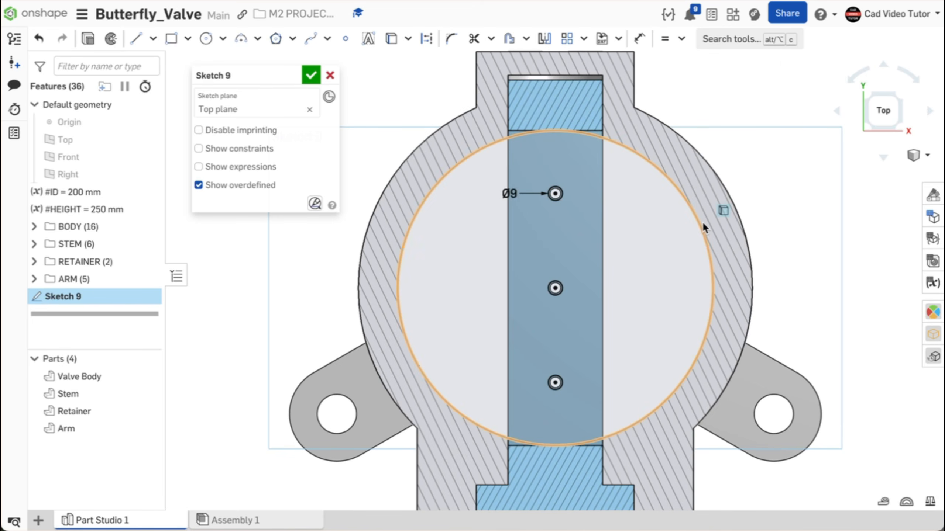
left_click(312, 76)
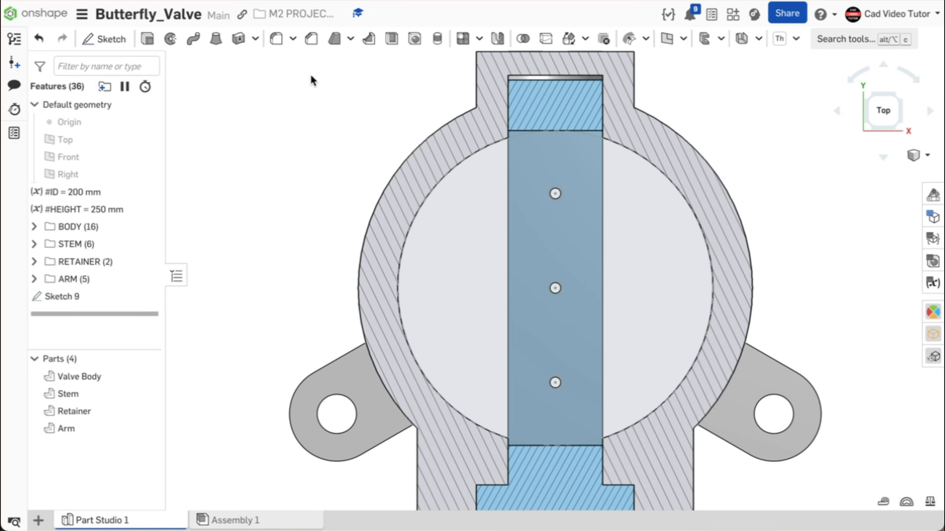
Step: Extrude the disc sketch with its three holes 5 mm as a new part and turn off the section view
right_click(297, 124)
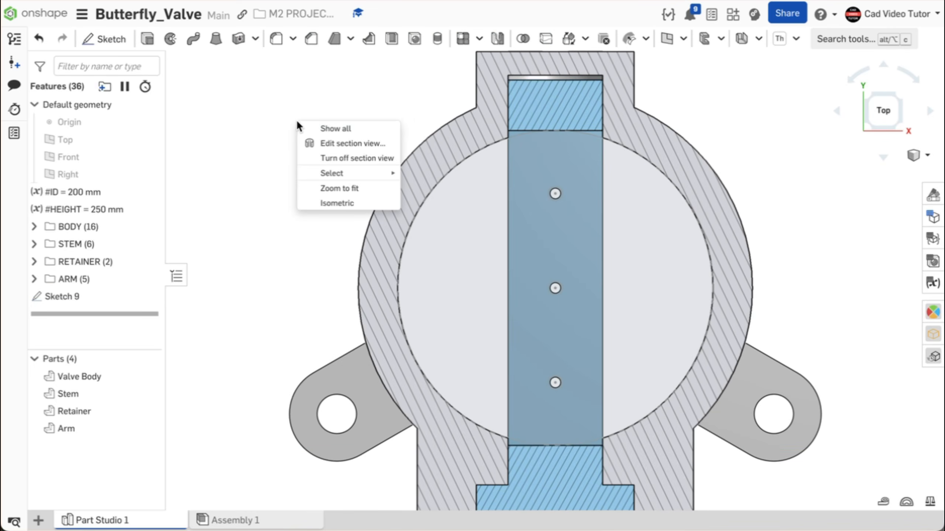
left_click(314, 203)
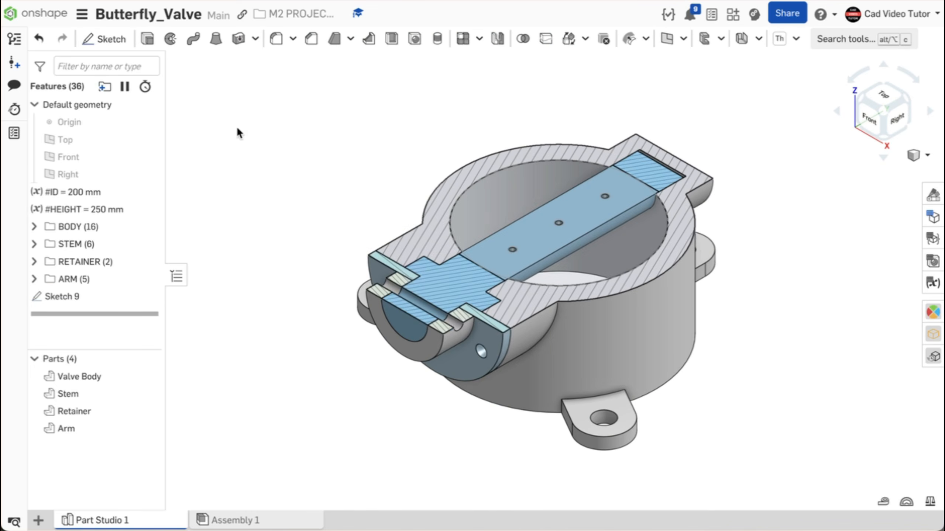
left_click(148, 41)
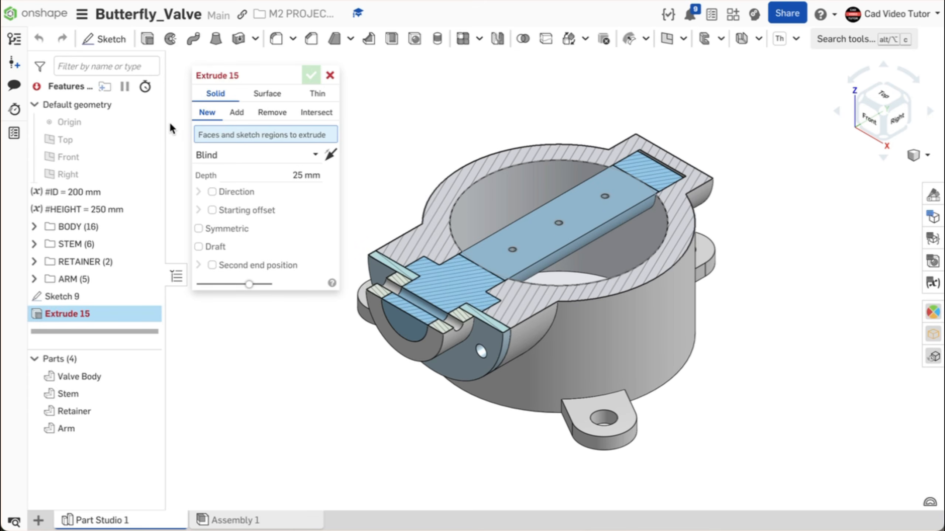
left_click(131, 297)
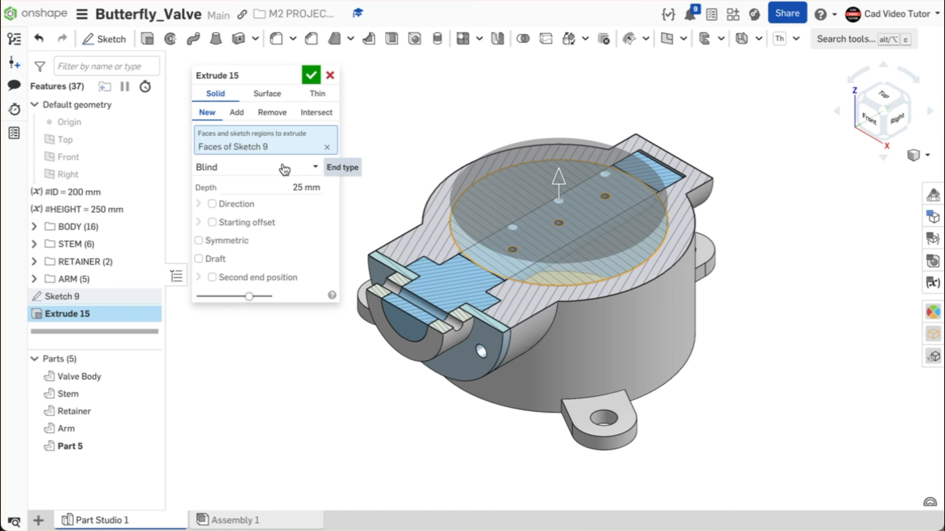
left_click(286, 184)
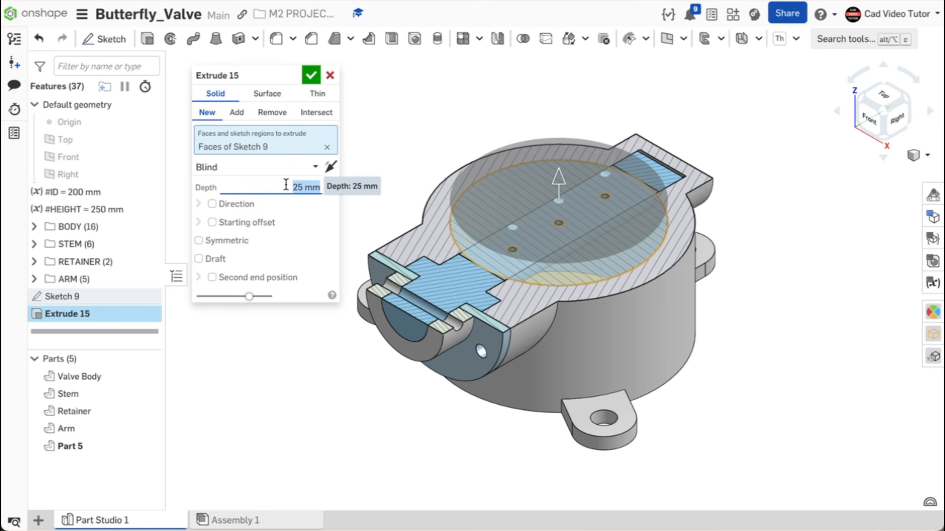
type("5")
key("Return")
right_click(389, 194)
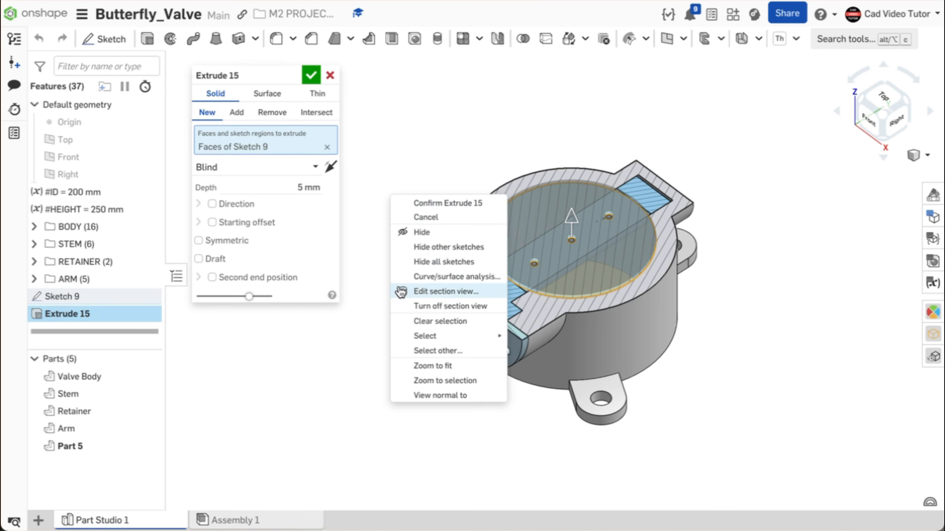
left_click(403, 306)
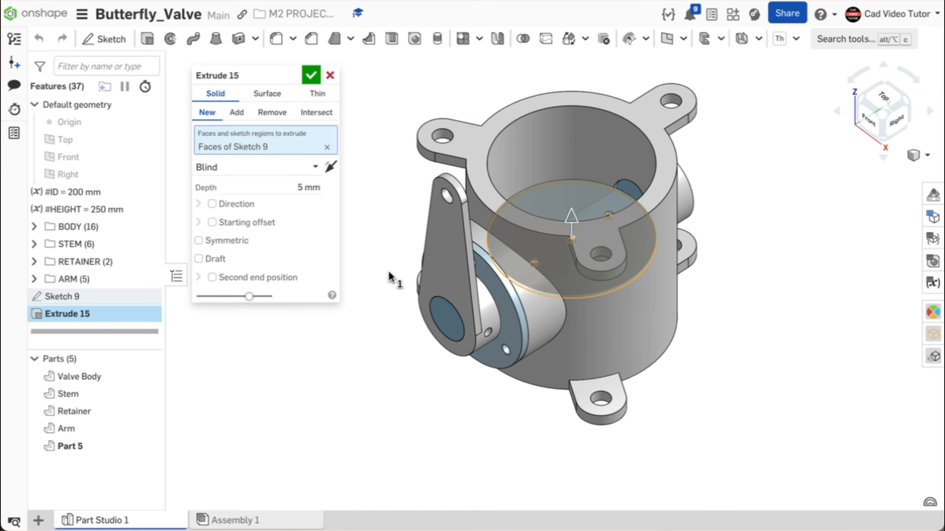
mouse_move(380, 297)
right_mouse_down()
mouse_move(379, 265)
mouse_move(354, 268)
mouse_move(373, 275)
mouse_move(373, 288)
right_mouse_up()
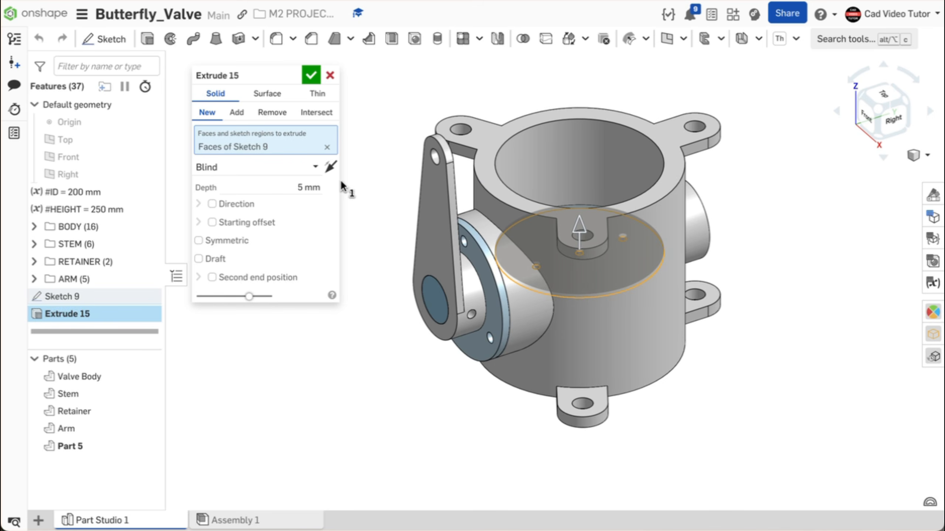
left_click(309, 74)
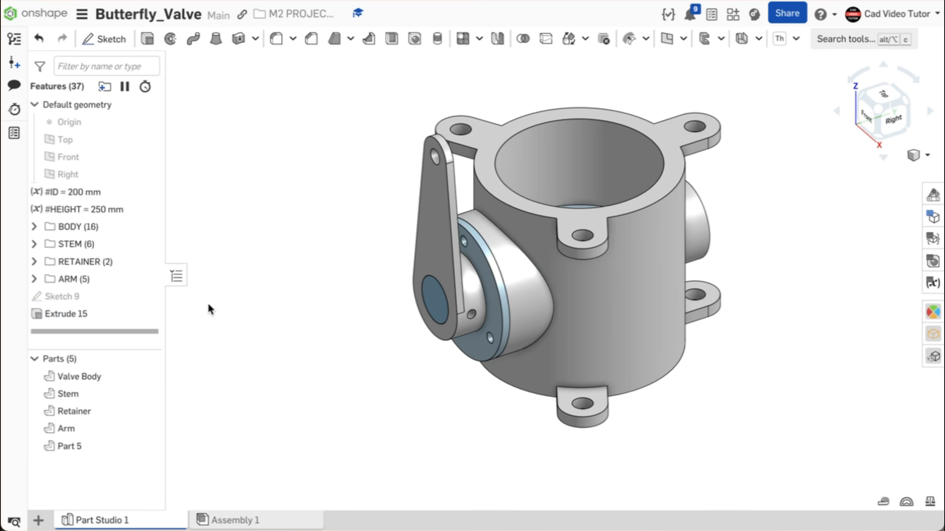
Step: Rename the newly extruded disc part as Plate
right_click(121, 444)
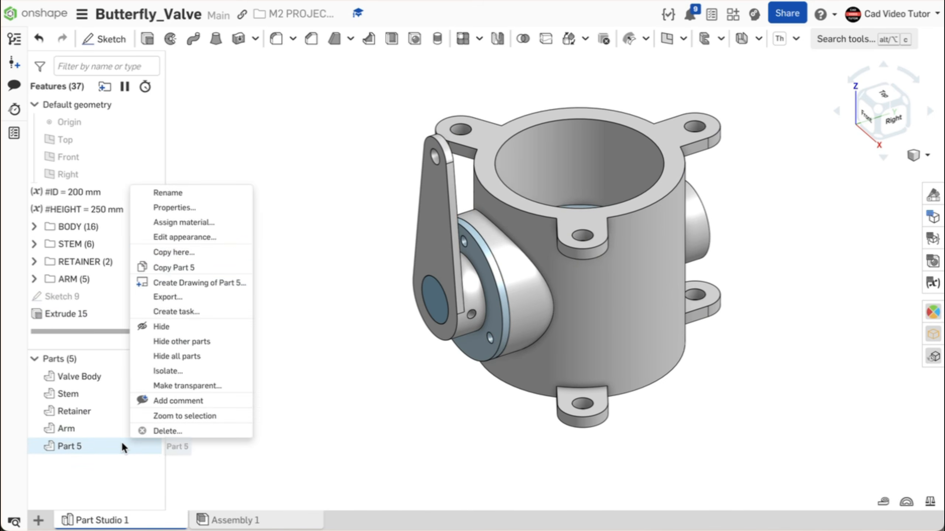
left_click(193, 190)
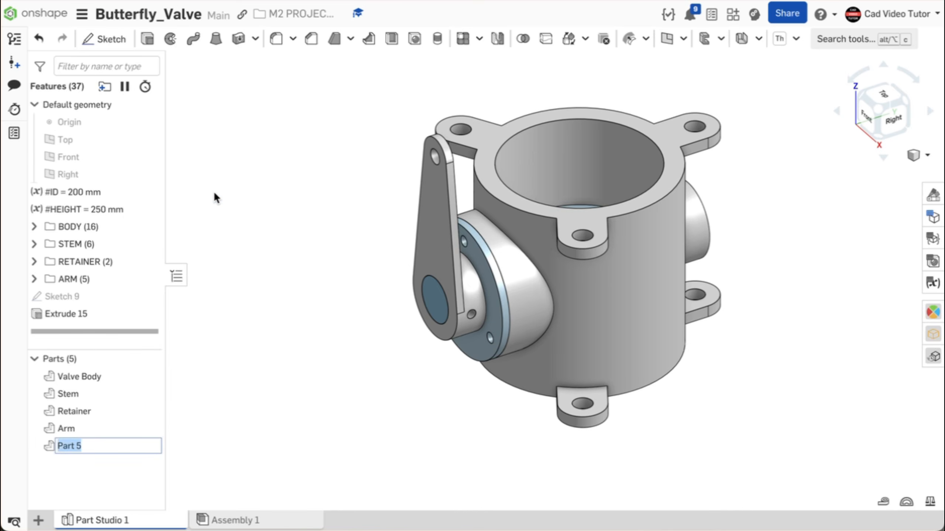
type("Plate")
key("Return")
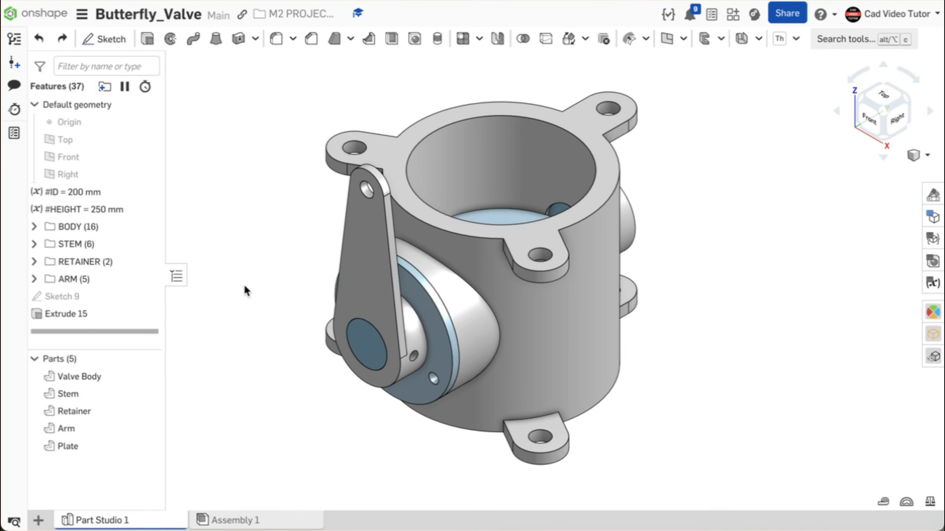
Step: Group the disc sketch and its extrude into a folder named PLATE
left_click(95, 294)
left_click(96, 312, "shift")
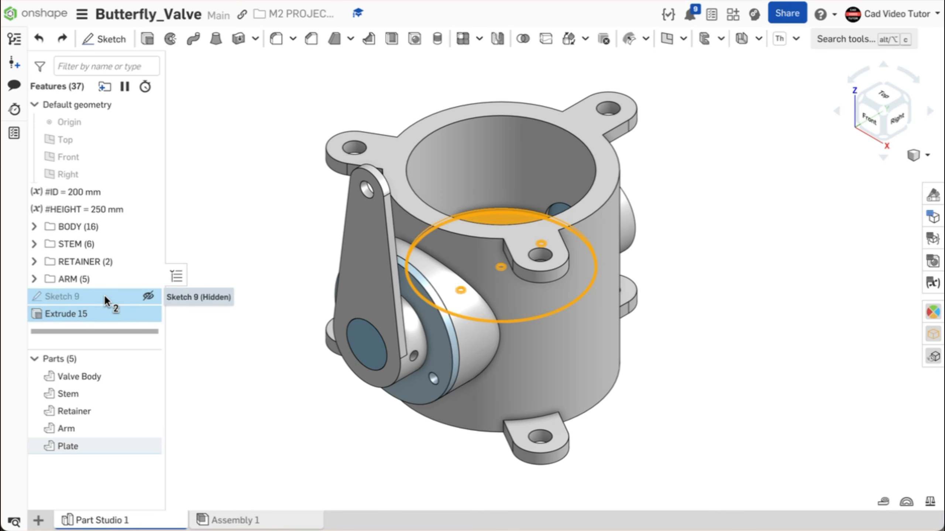
right_click(104, 295)
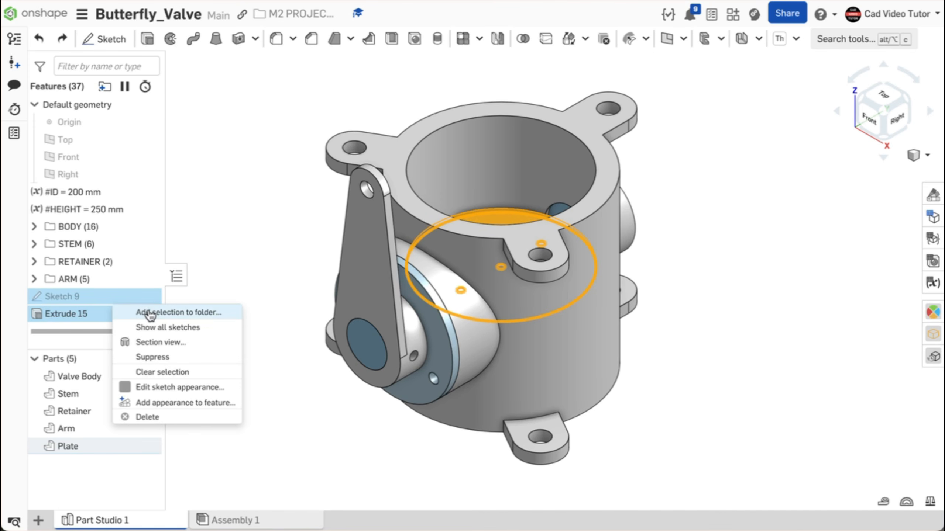
left_click(150, 314)
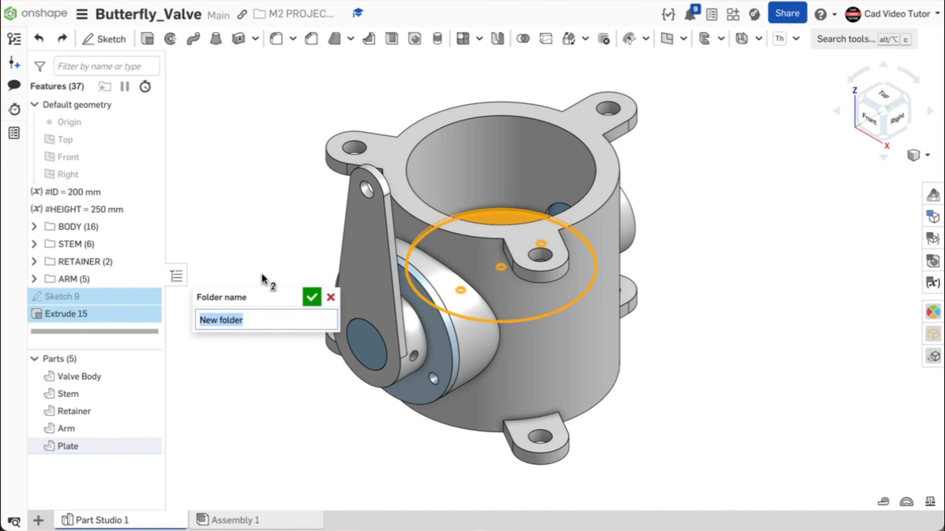
type("PLATE")
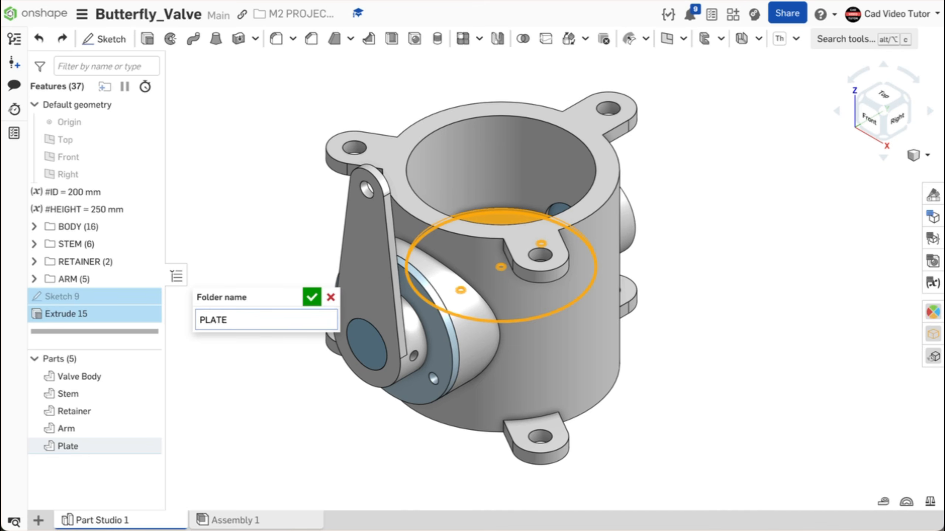
key("Return")
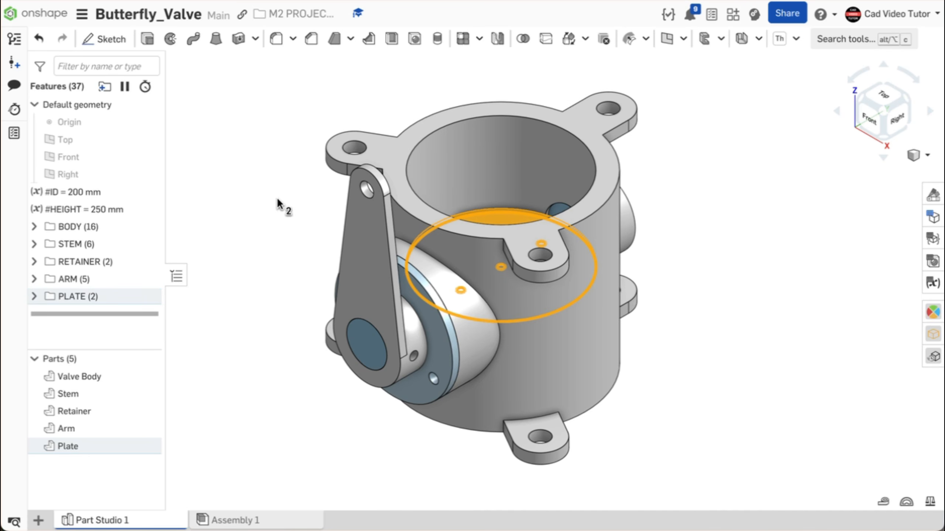
left_click(269, 173)
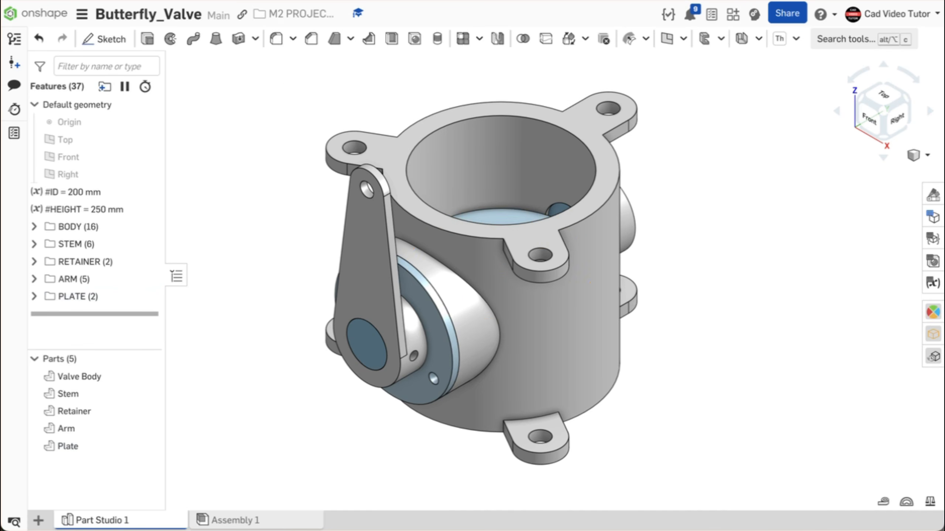
Step: Section the valve lengthwise through the stem and view the cut from the right side
key("ctrl+z")
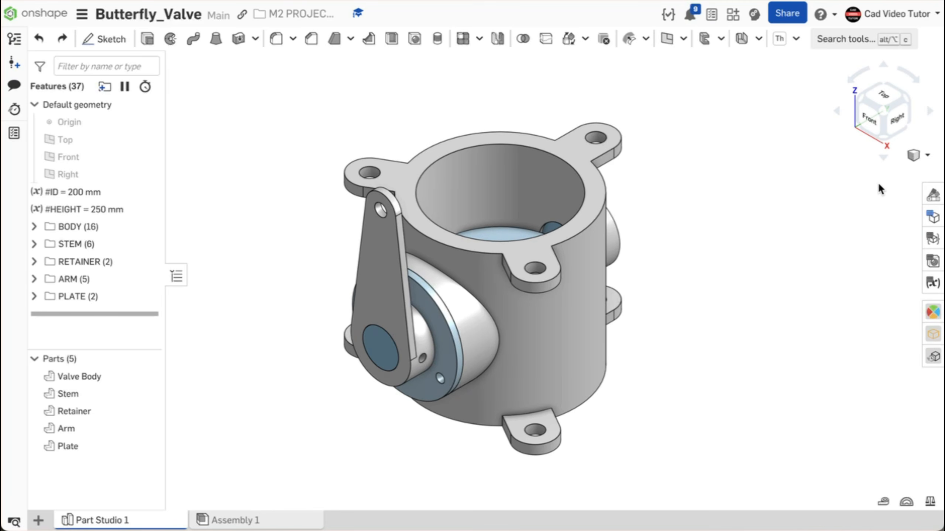
left_click(916, 155)
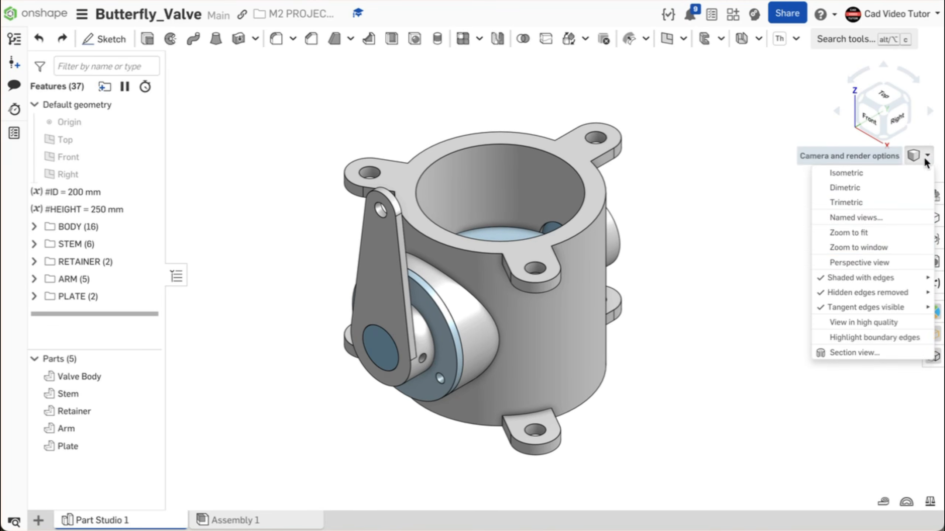
left_click(873, 352)
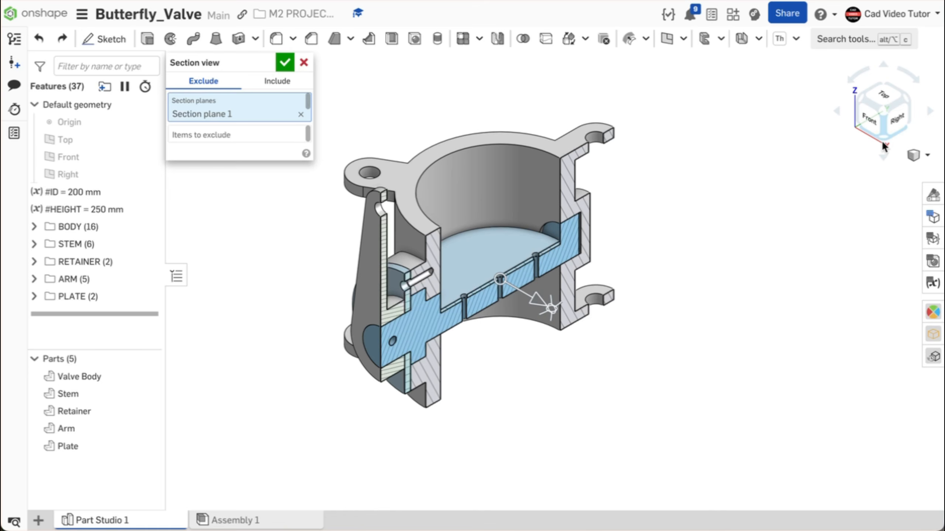
left_click(895, 118)
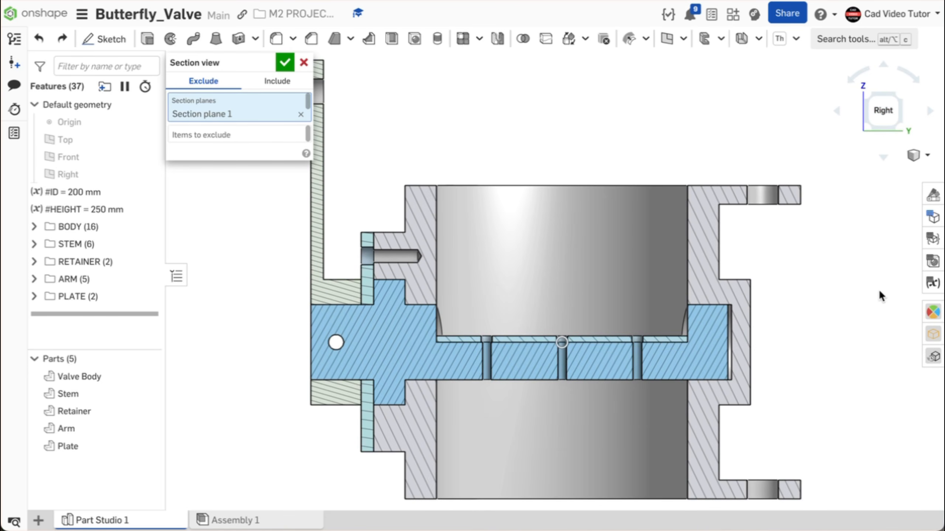
Step: Test the parametric model by setting the ID variable to 250 mm and the HEIGHT variable to 300 mm
left_click(930, 283)
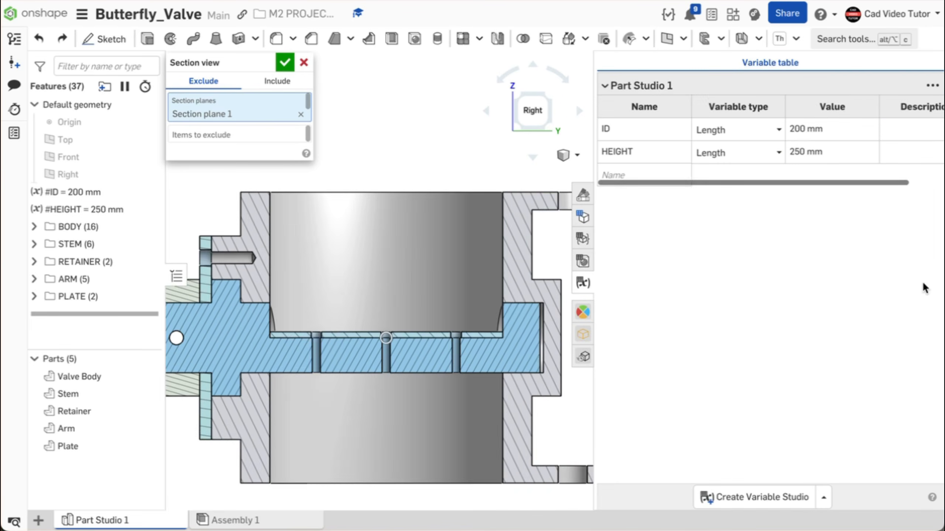
left_click(799, 128)
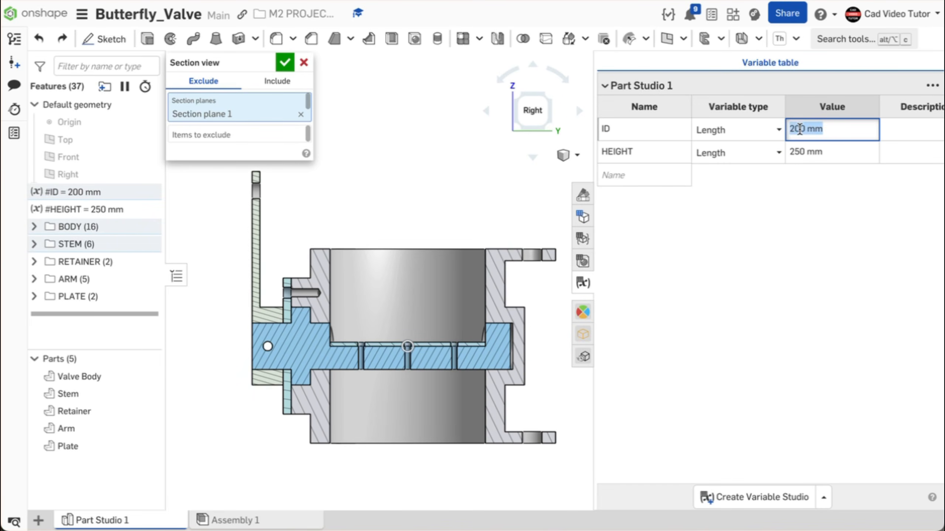
type("250")
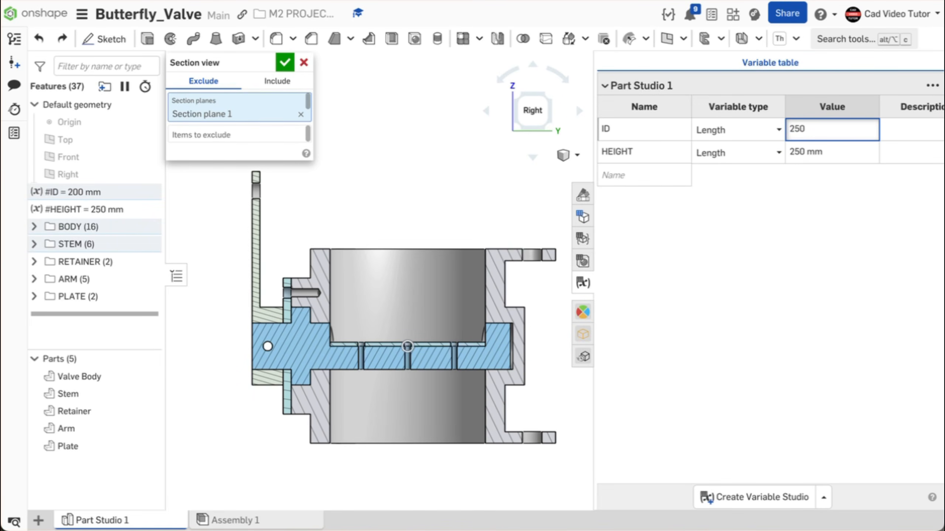
key("Return")
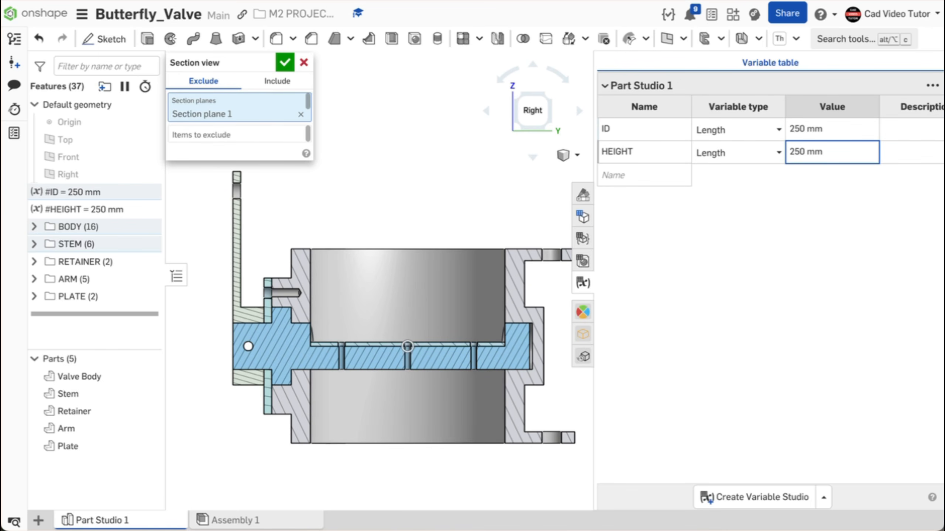
left_click(795, 152)
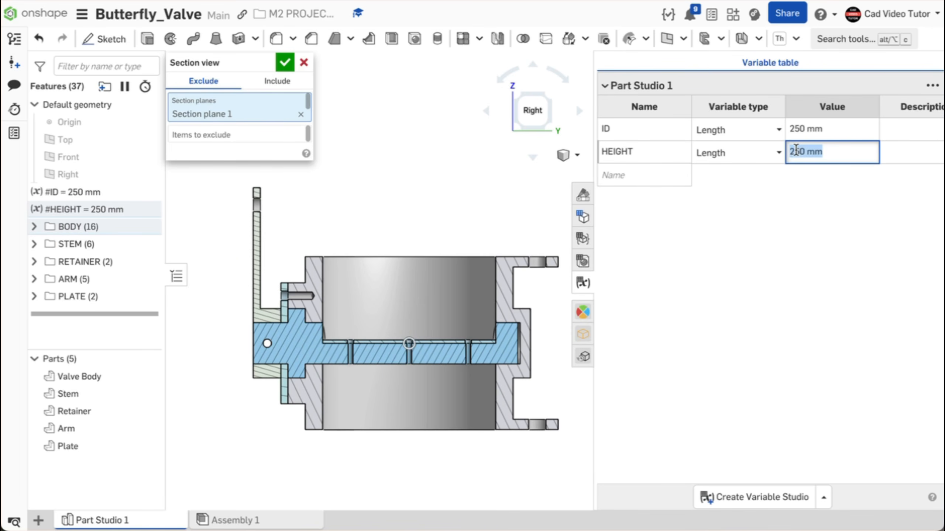
type("300")
key("Return")
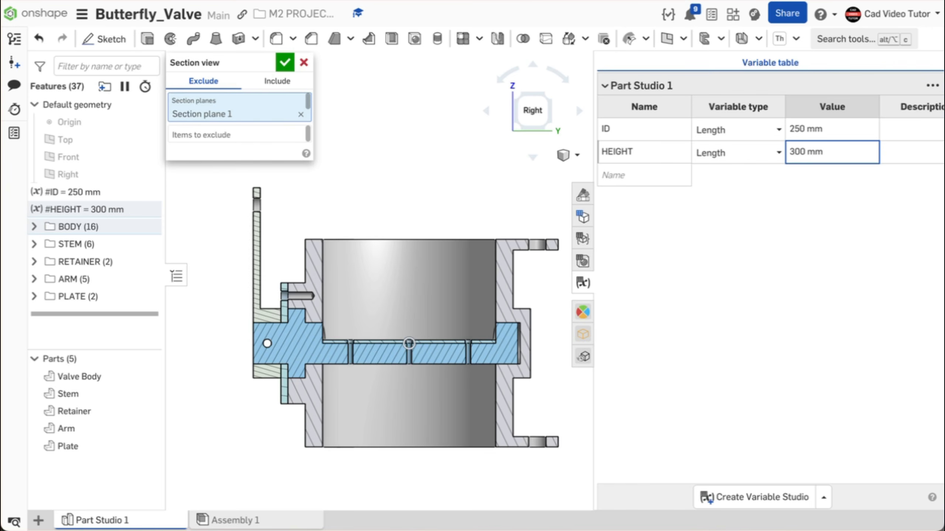
Step: Undo the HEIGHT and ID variable changes and close the variable table
left_click(37, 38)
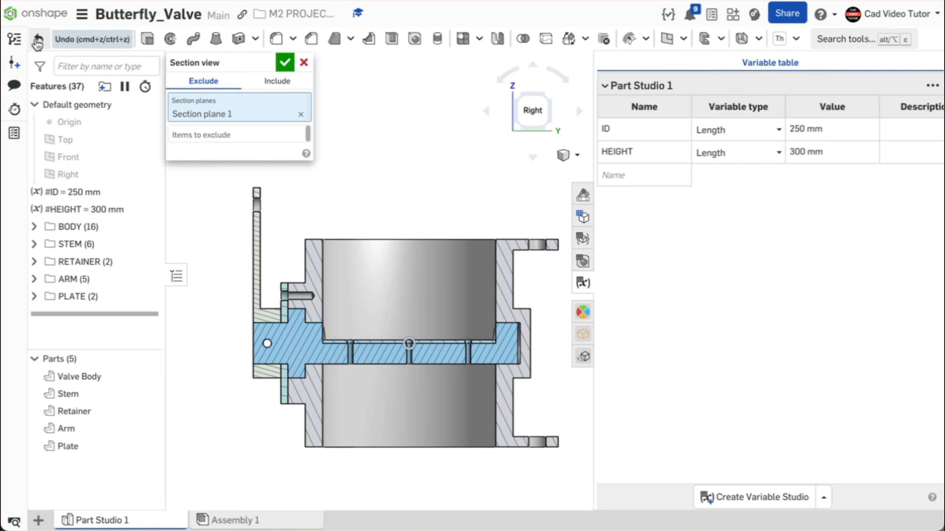
left_click(38, 40)
left_click(37, 39)
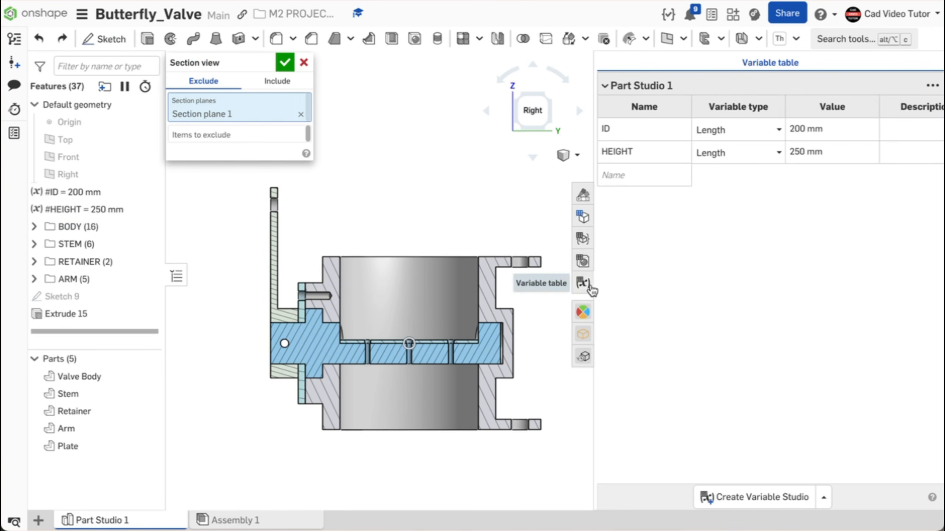
left_click(583, 283)
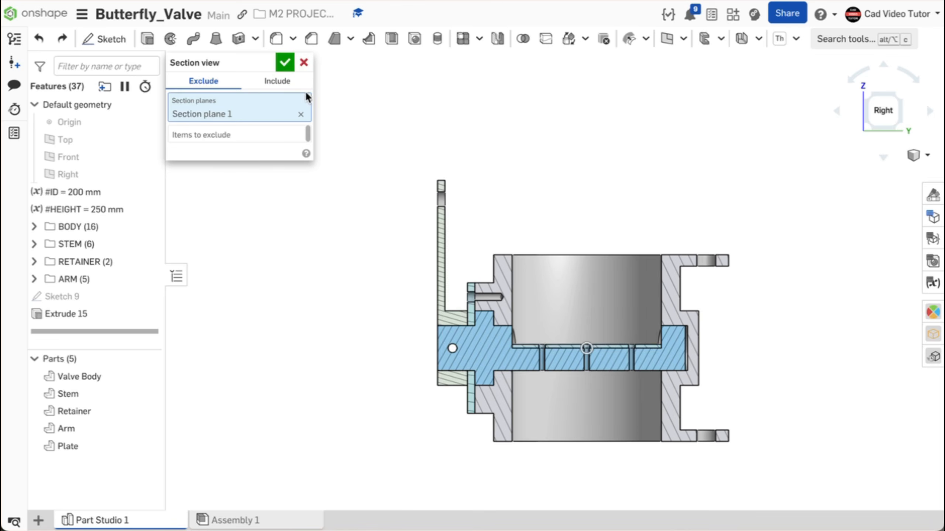
Step: Remove the section plane, leave the section view and return to the isometric view of the whole valve
left_click(300, 115)
left_click(304, 62)
right_click(314, 86)
left_click(351, 143)
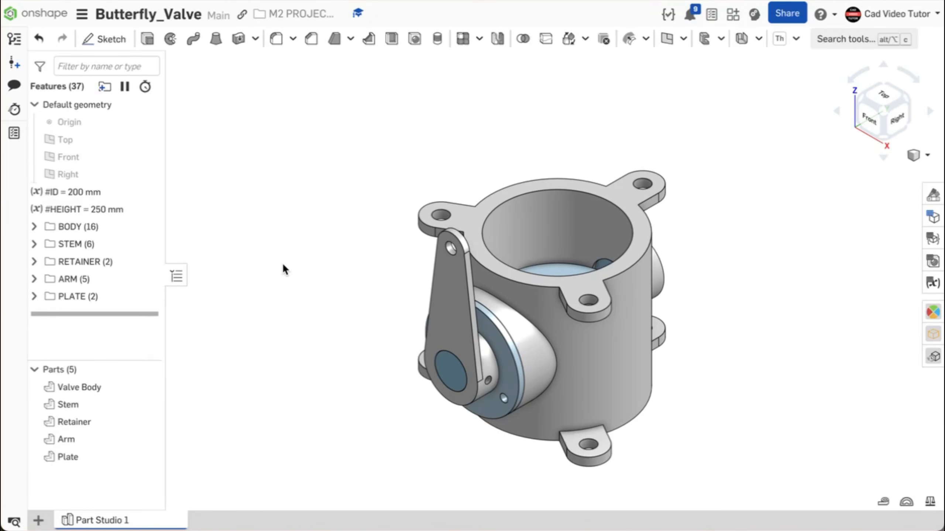
Step: In a new assembly, insert the Valve Body at the origin and fix it in place
left_click(39, 521)
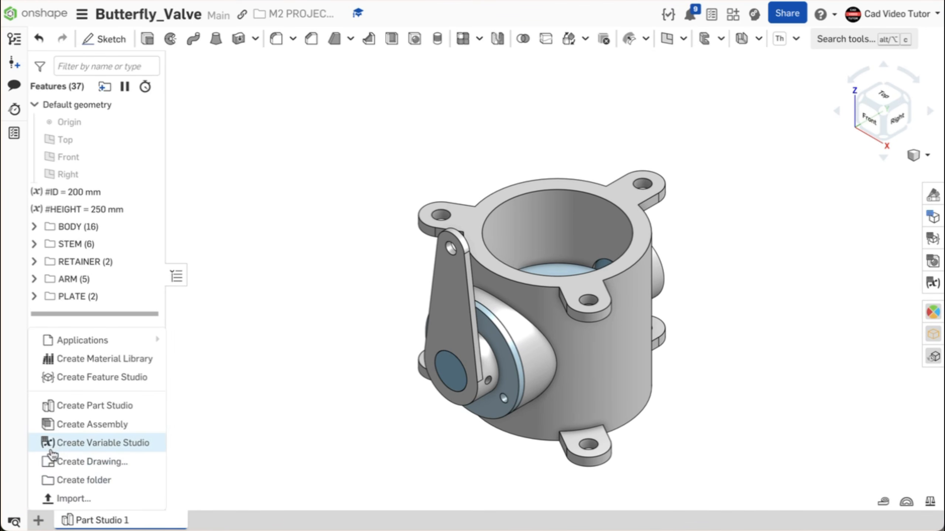
left_click(50, 426)
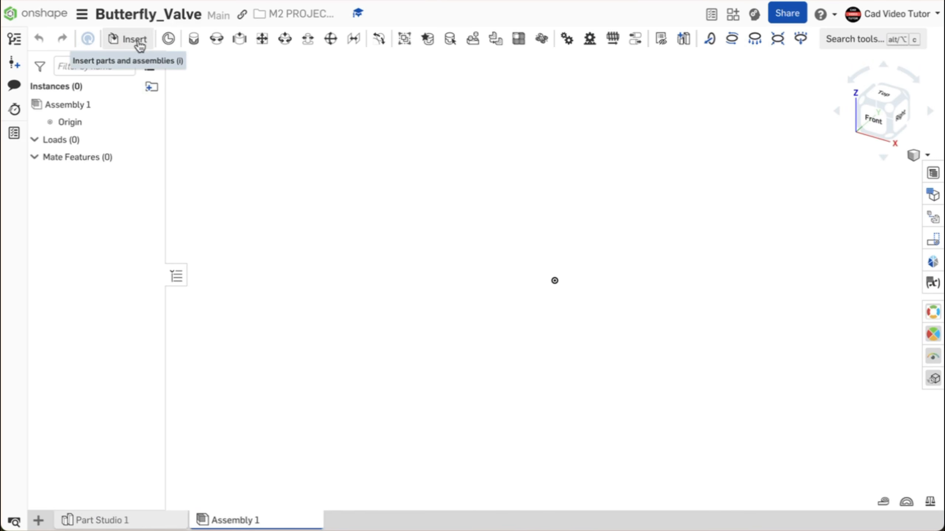
left_click(137, 41)
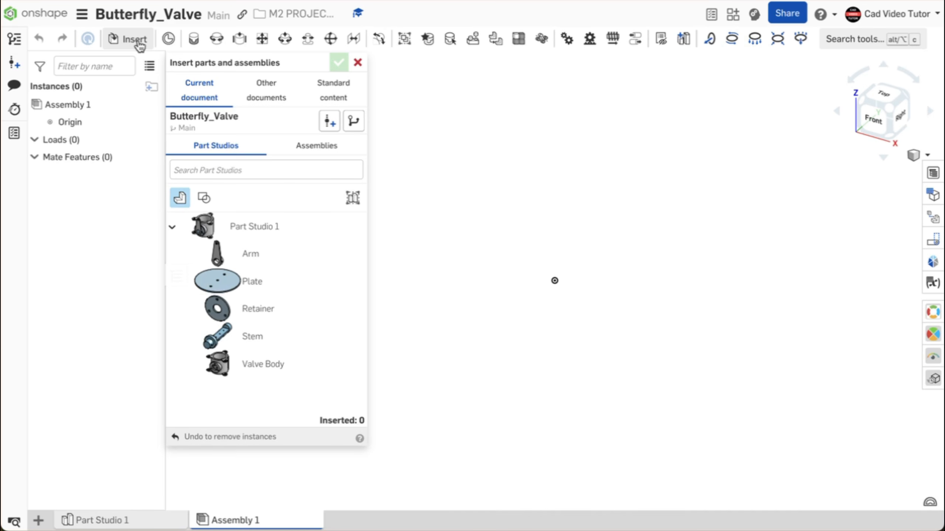
left_click(242, 373)
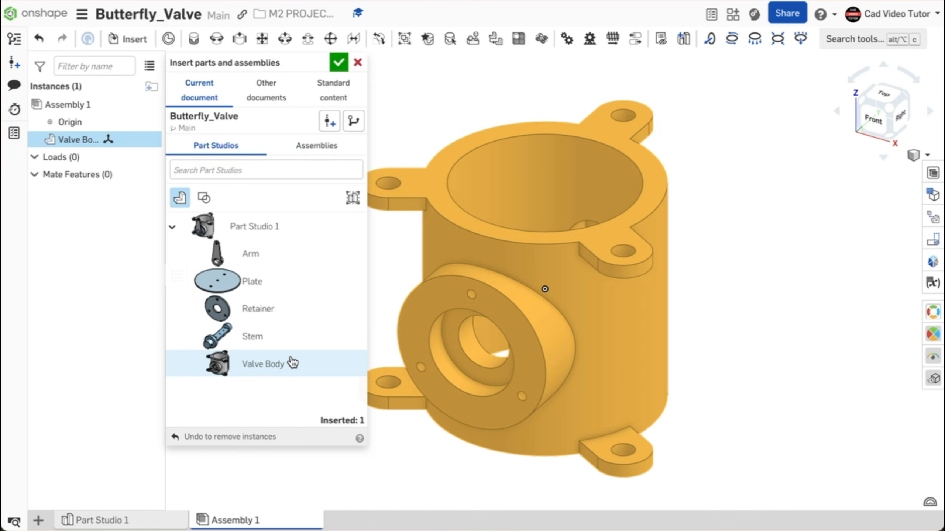
left_click(338, 63)
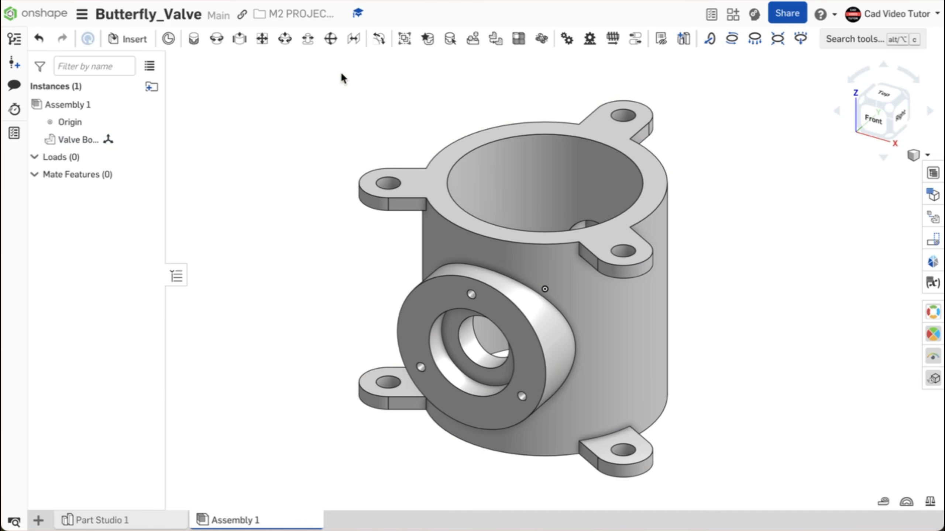
right_click(439, 237)
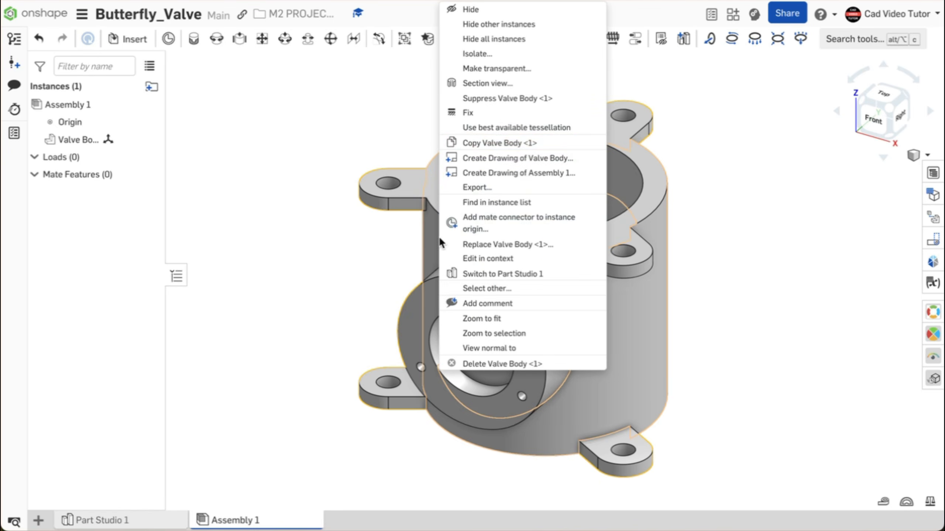
left_click(466, 113)
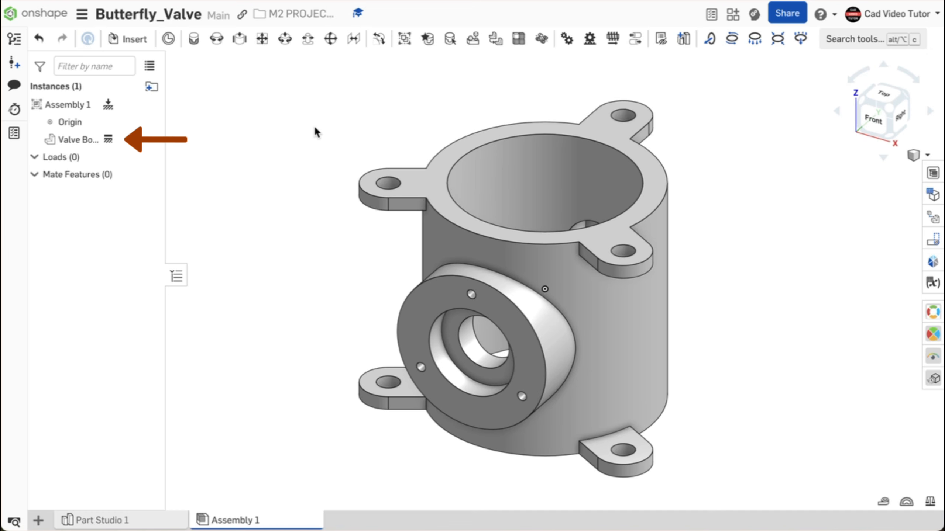
Step: Insert the Stem and the Plate from Part Studio 1, placing both in free space beside the valve body
left_click(138, 39)
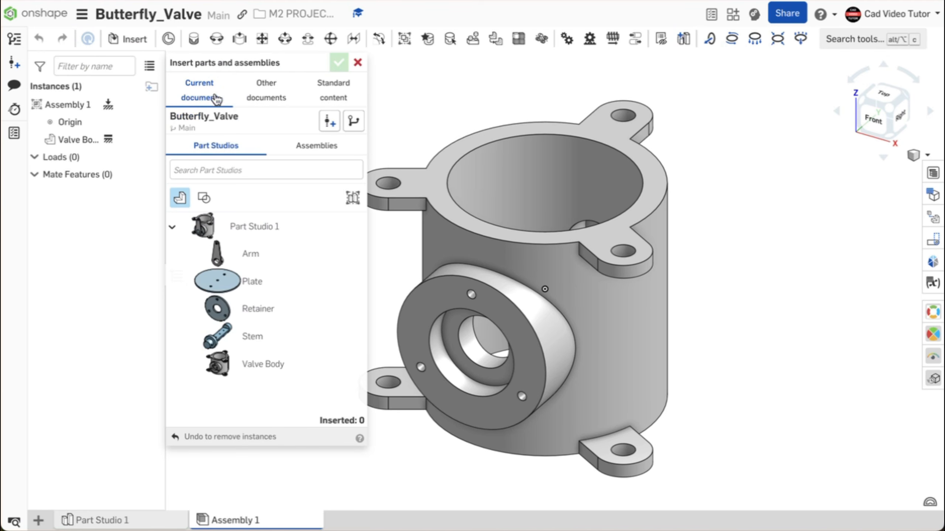
left_click(217, 333)
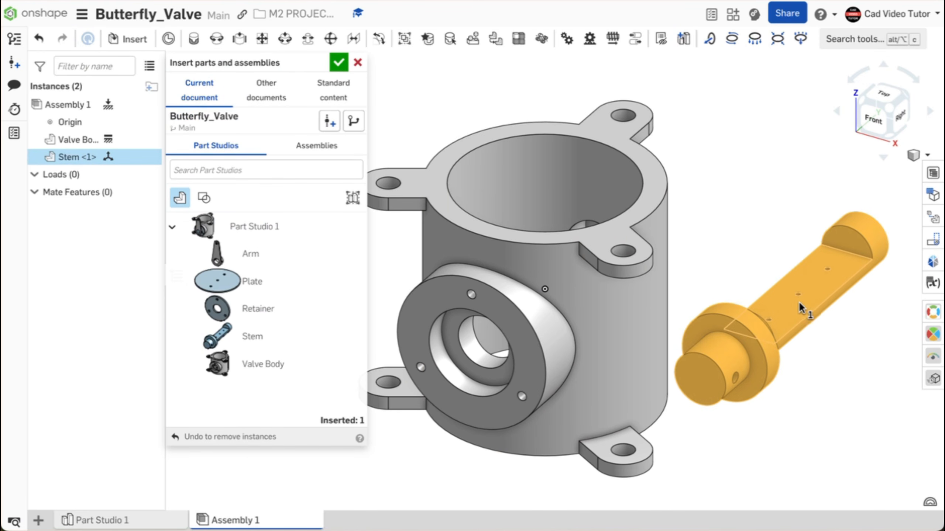
left_click(845, 263)
left_click(240, 282)
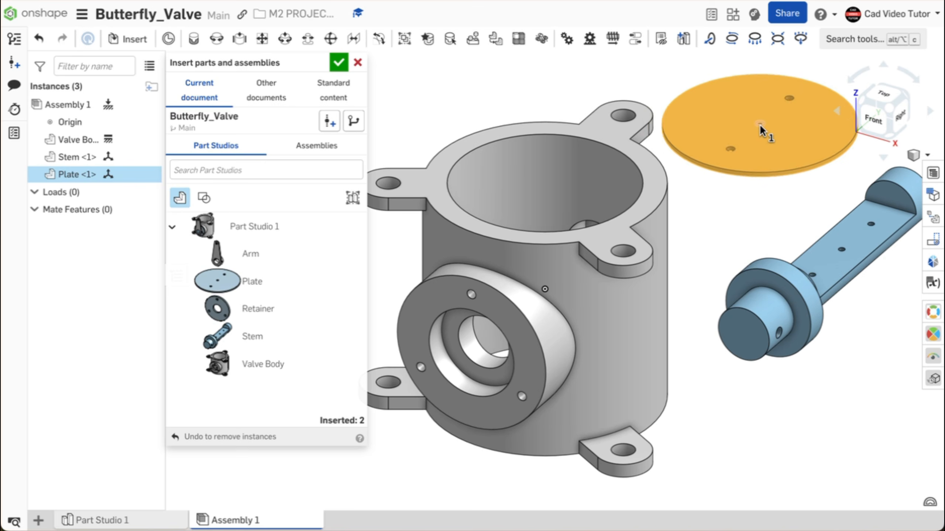
left_click(760, 124)
left_click(339, 62)
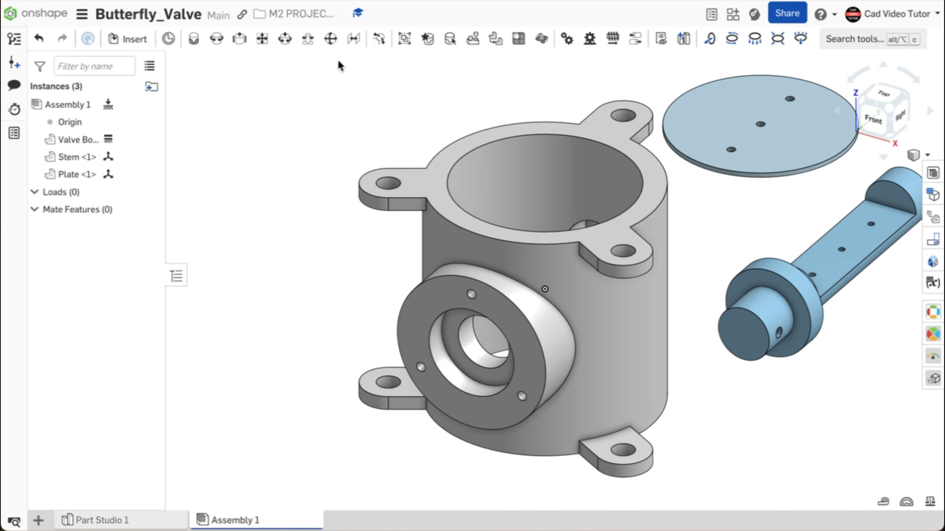
Step: Add a Fastened mate joining the middle hole on the stem's flat face to the underside edge of the plate's centre hole
left_click(193, 39)
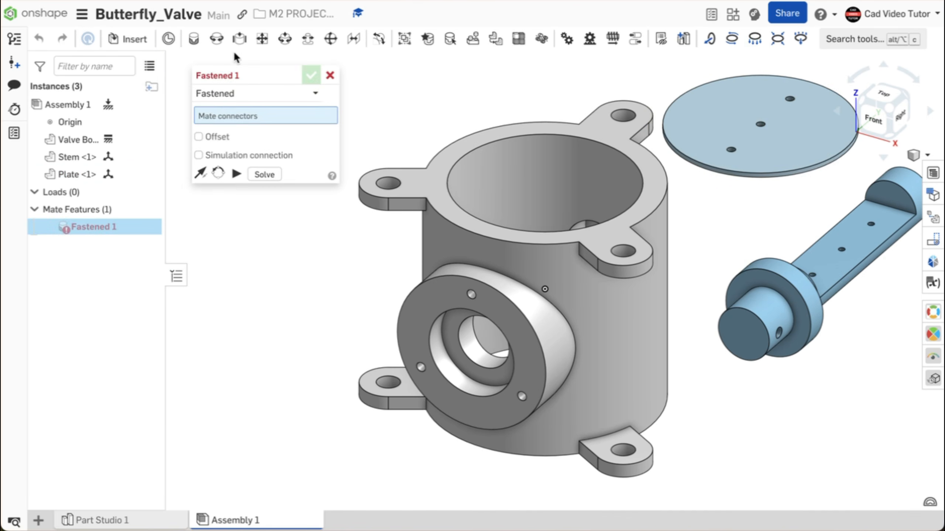
left_click(844, 250)
scroll(766, 128, "up", 5)
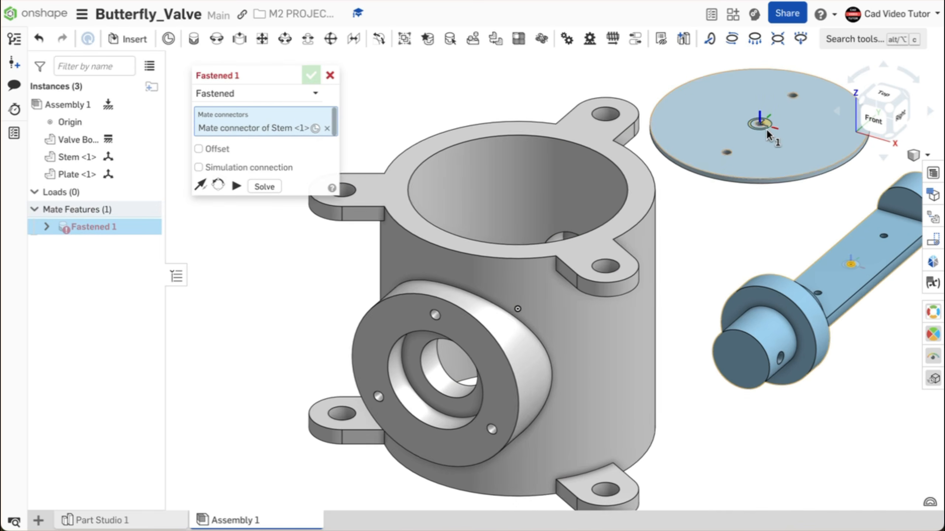
scroll(742, 104, "up", 5)
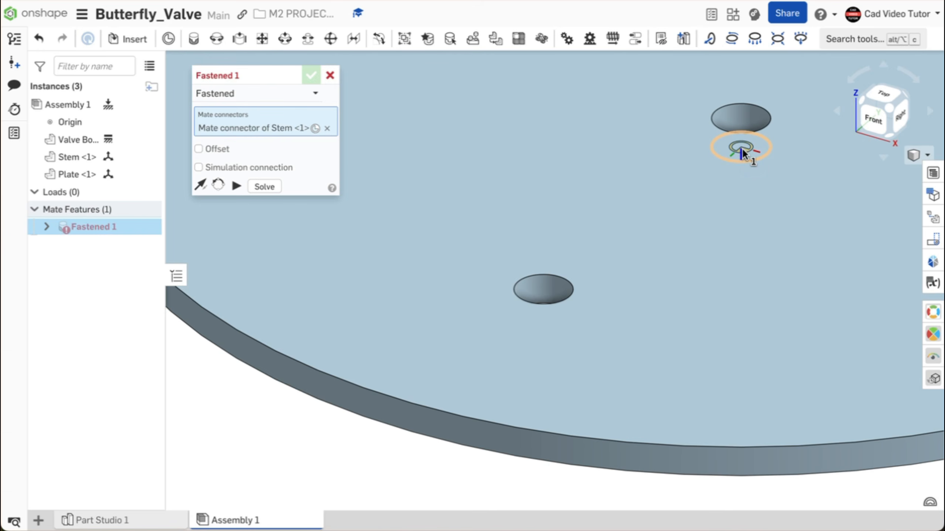
left_click(741, 159)
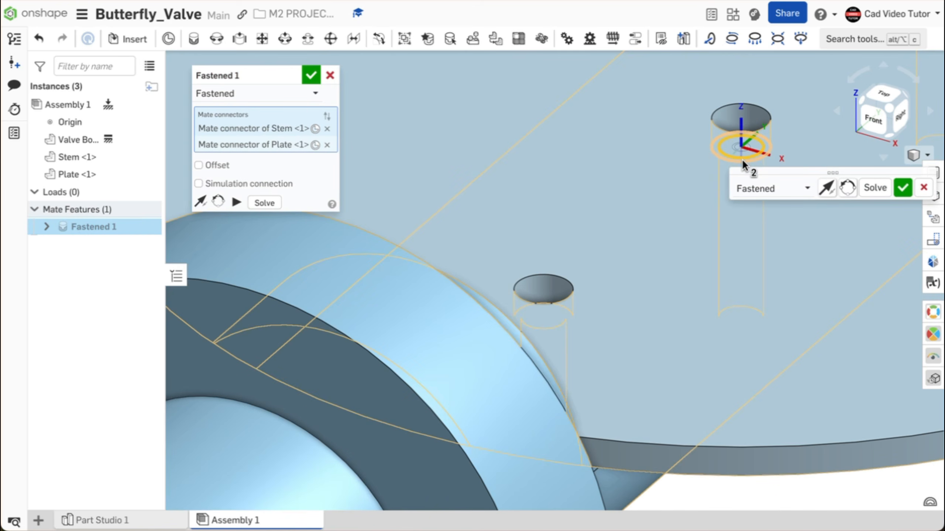
scroll(734, 157, "down", 5)
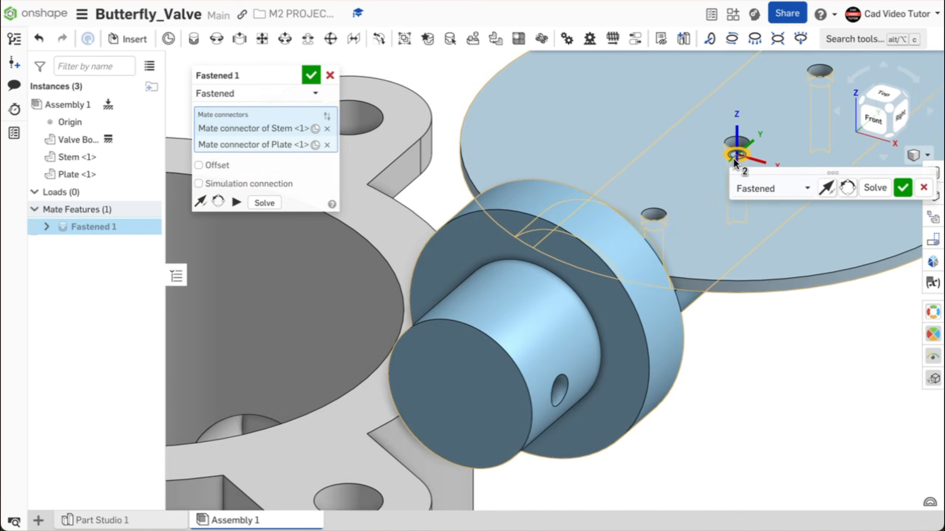
scroll(658, 261, "down", 2)
scroll(658, 261, "down", 3)
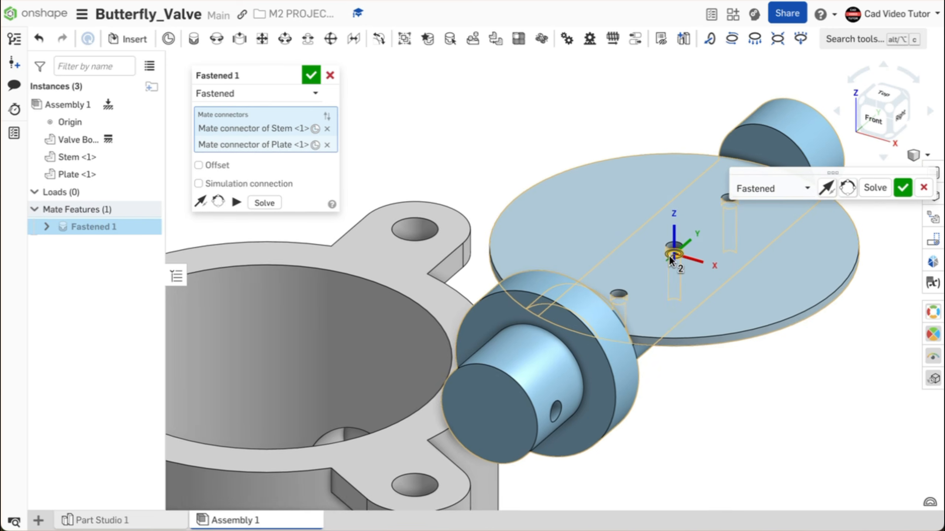
left_click(312, 77)
Step: Add a Revolute mate between the inner shoulder edge of the valve body's stem bore and the stem collar's plate-side edge, solving the full assembly
scroll(721, 271, "down", 3)
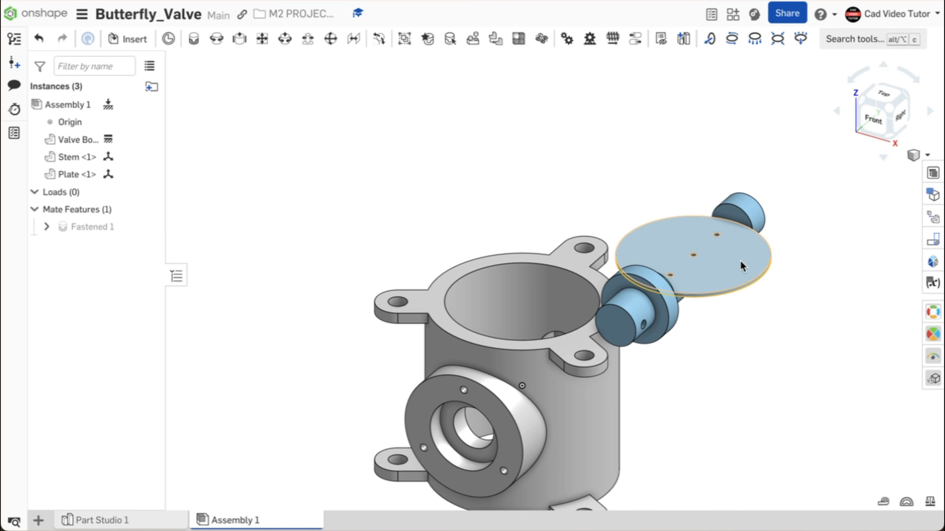
left_click_drag(726, 257, 327, 245)
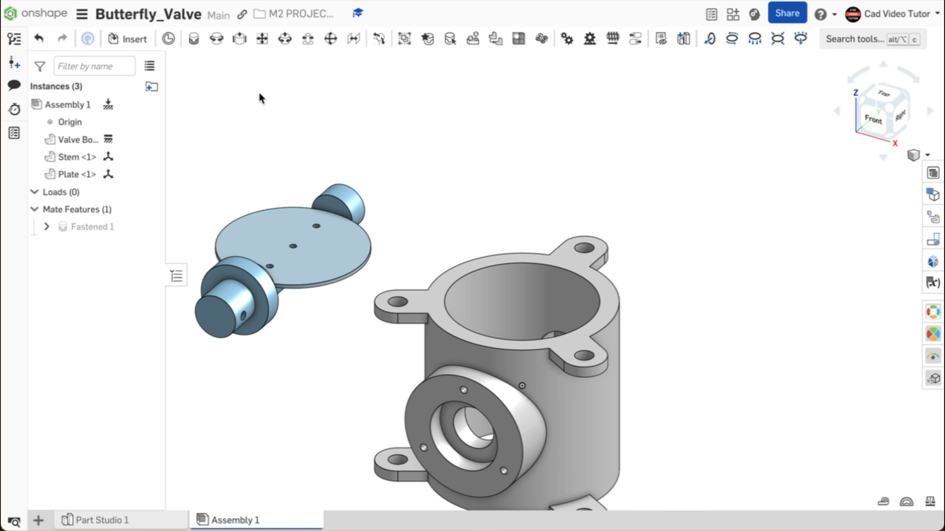
key("shift+7")
left_click(217, 39)
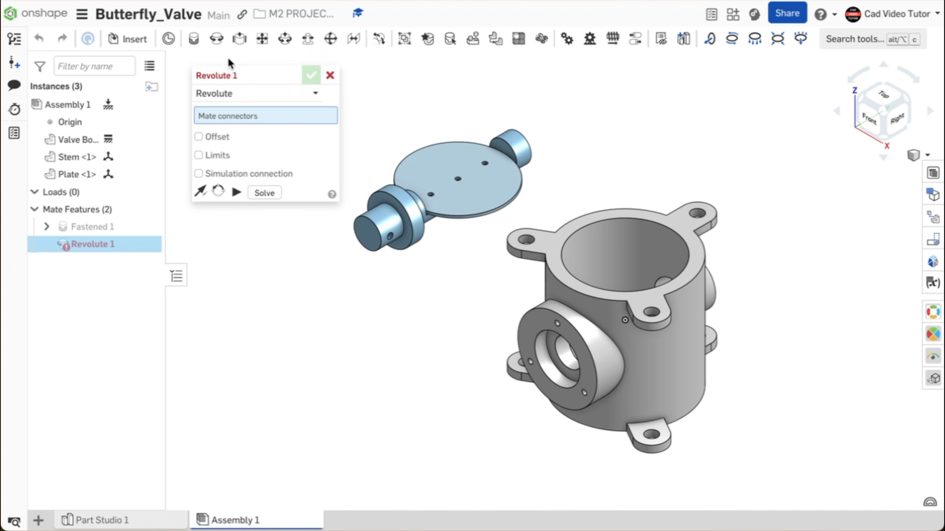
left_click(544, 347)
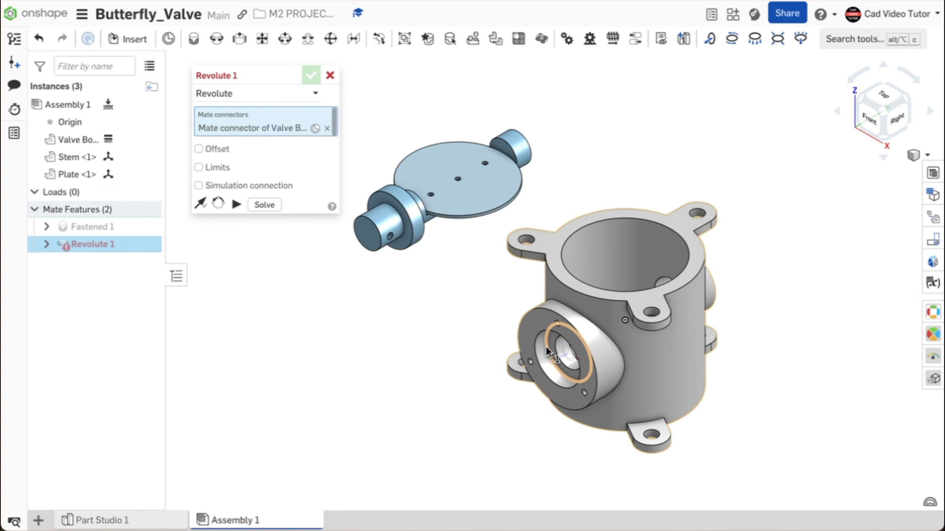
right_click_drag(559, 207, 523, 182)
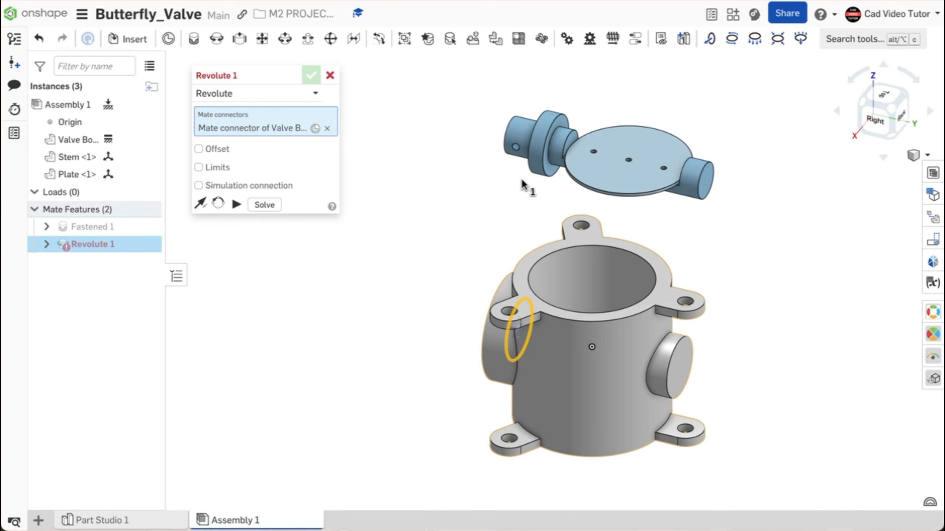
left_click(543, 171)
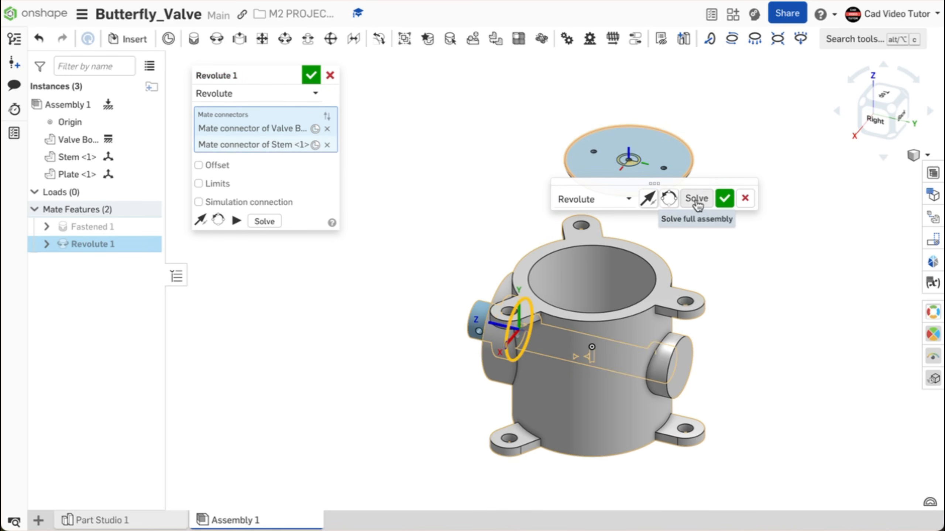
left_click(697, 201)
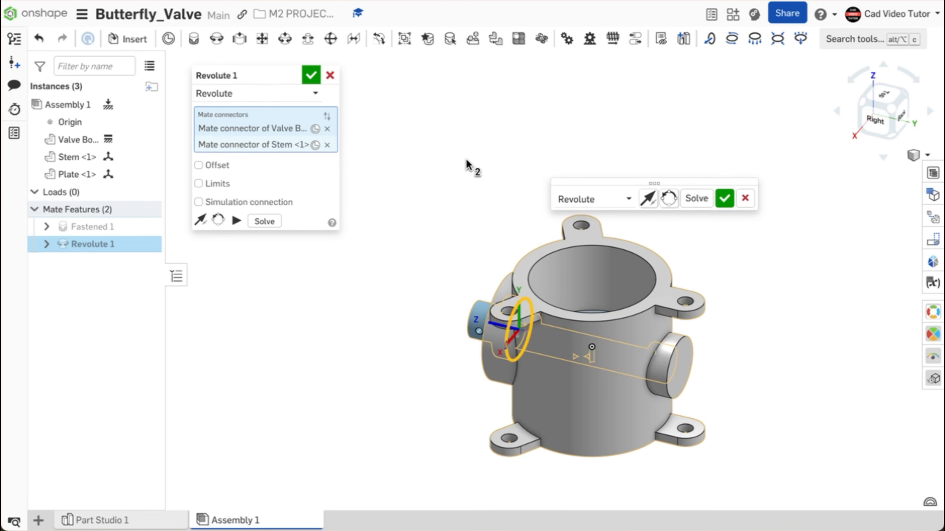
mouse_move(466, 164)
right_mouse_down()
mouse_move(457, 209)
mouse_move(458, 164)
right_mouse_up()
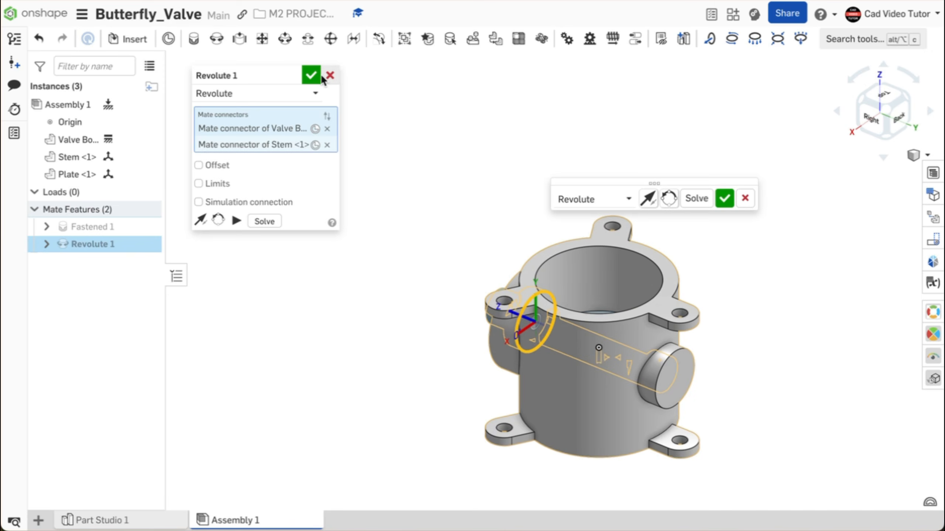
left_click(311, 76)
key("shift+7")
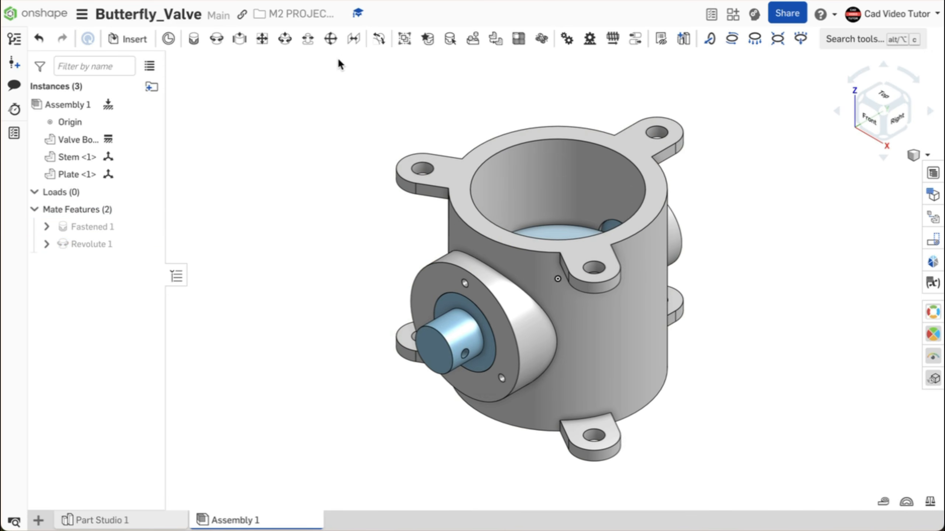
Step: Insert the Retainer at its modelled position and move it clear of the valve body's stem boss
left_click(135, 39)
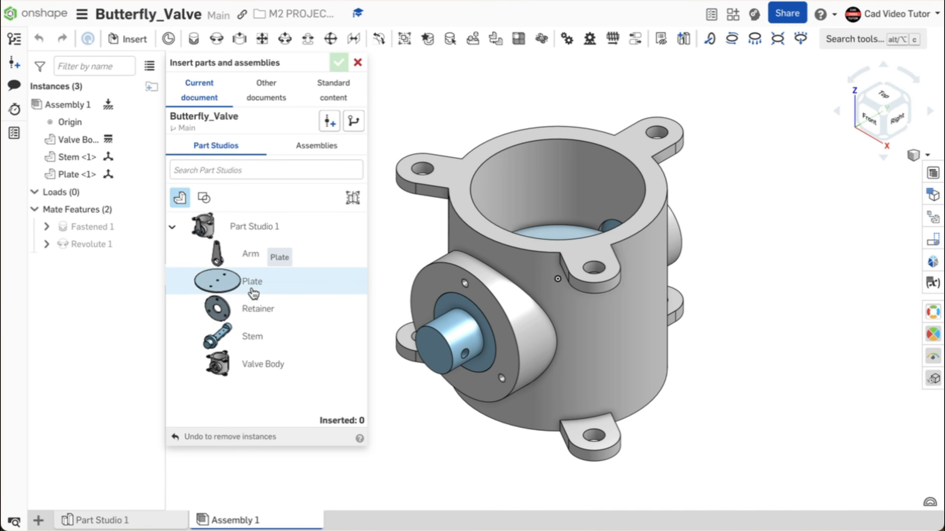
left_click(240, 308)
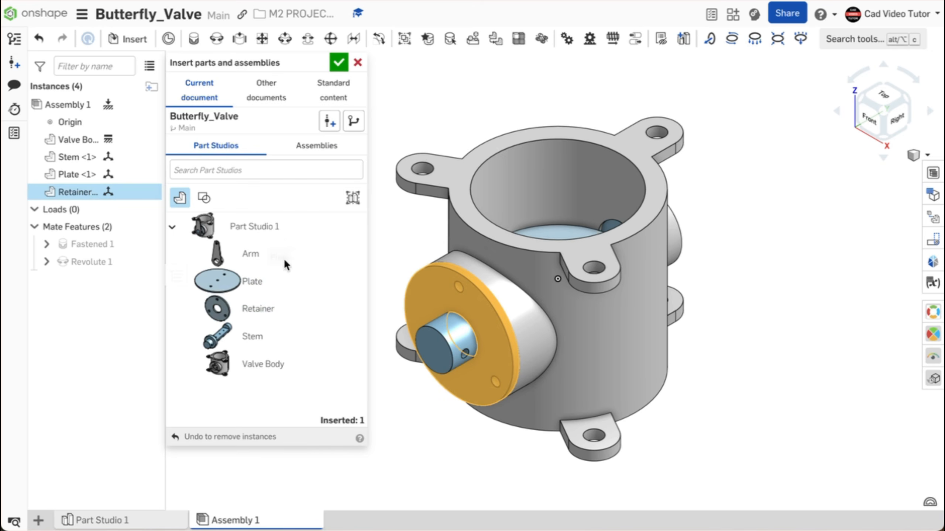
left_click(339, 63)
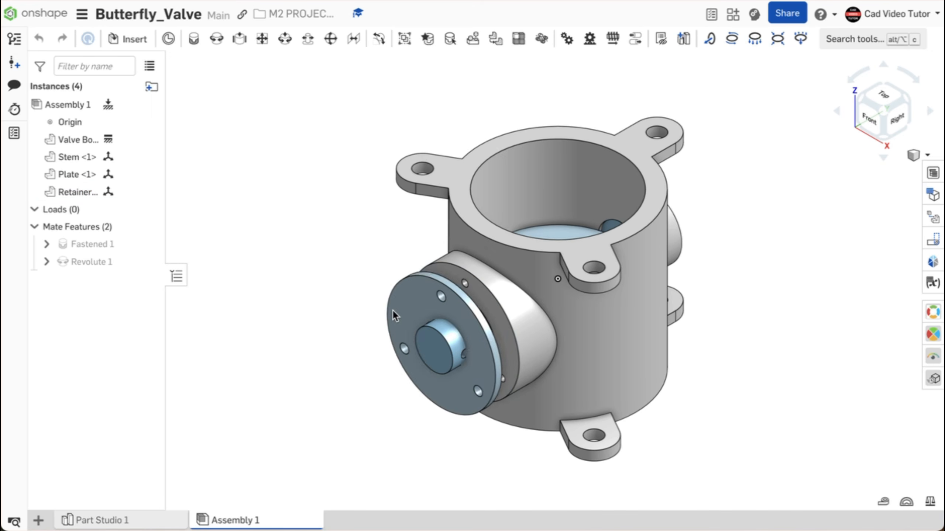
left_click_drag(393, 311, 330, 339)
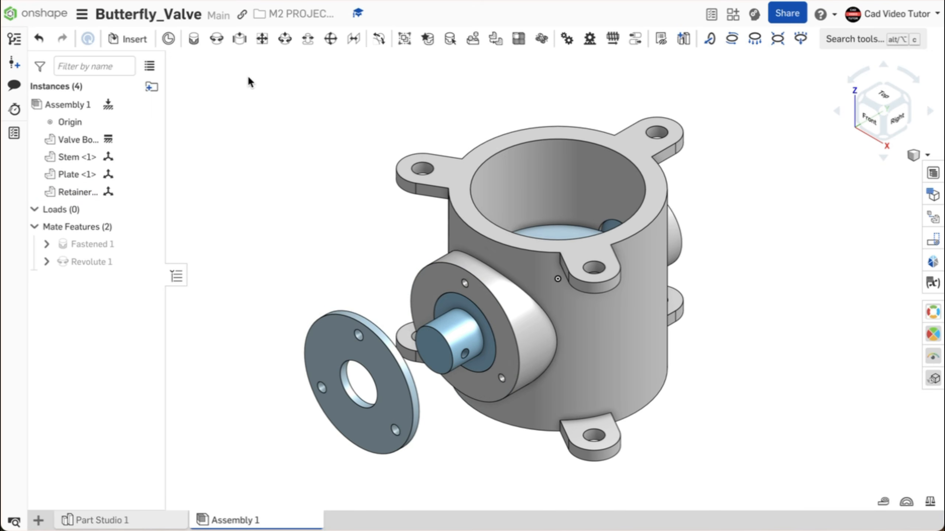
Step: Add a Fastened mate between the upper screw hole on the valve body's stem boss and the boss-side end of the retainer's matching hole
left_click(193, 39)
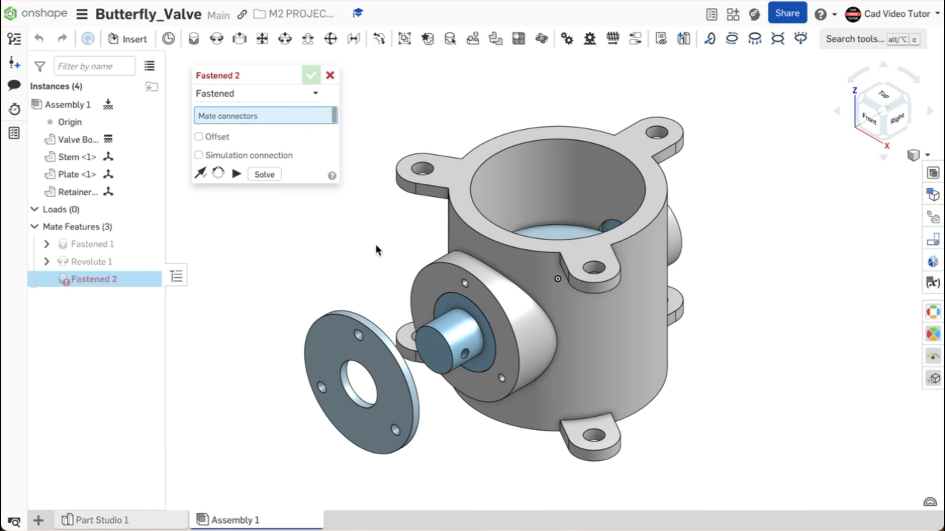
scroll(471, 298, "up", 5)
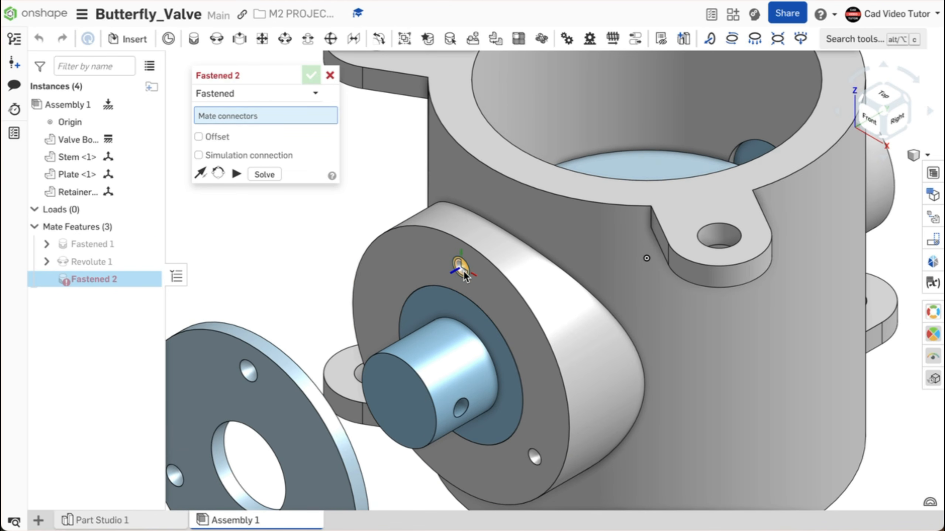
left_click(463, 271)
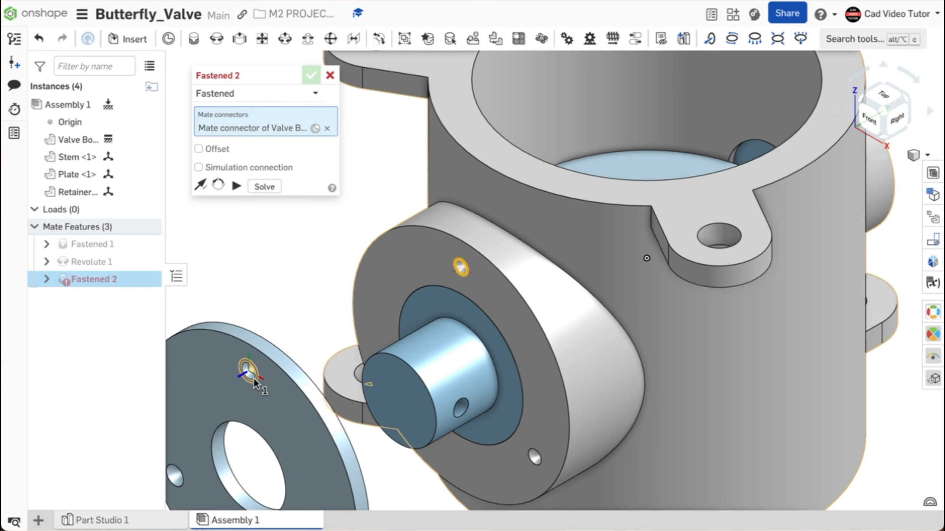
scroll(255, 377, "up", 4)
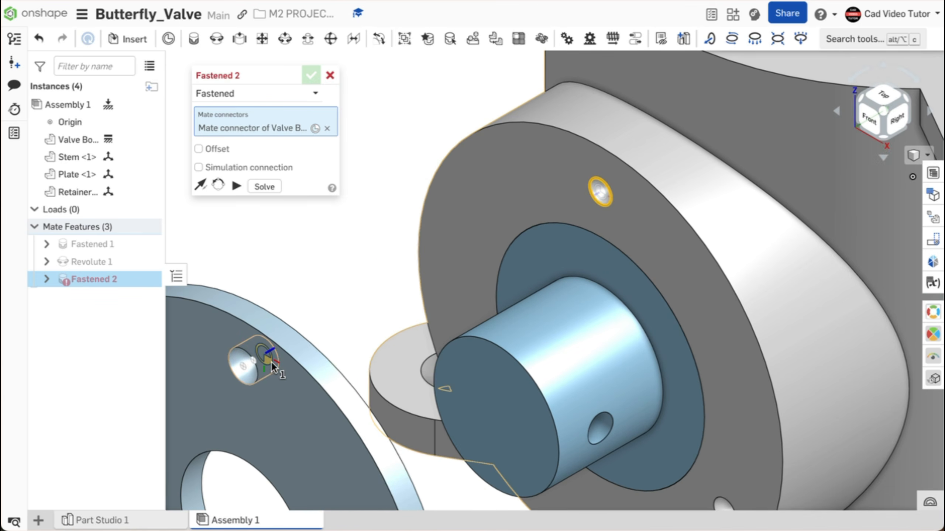
left_click(250, 368)
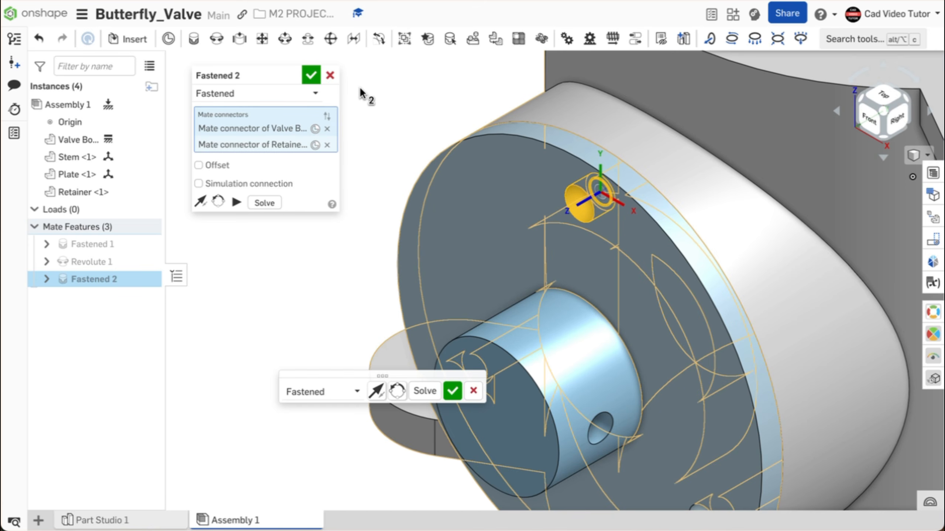
left_click(311, 76)
key("f")
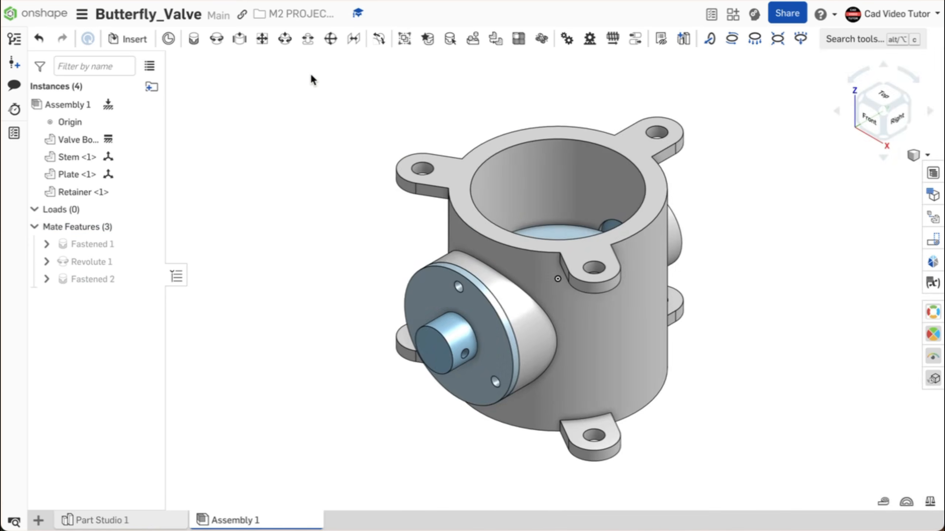
Step: Insert the Arm from Part Studio 1 at its modelled position and move it clear of the stem and retainer
left_click(136, 39)
left_click(267, 244)
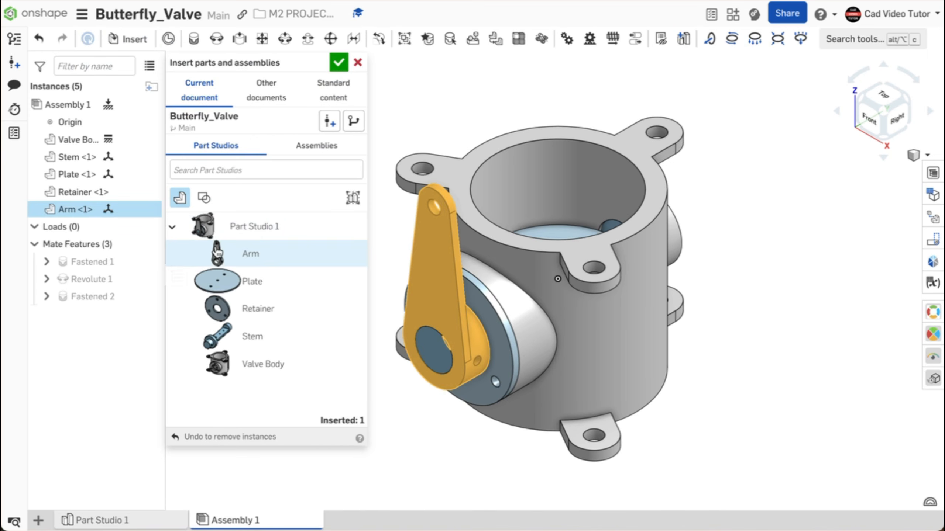
left_click(339, 63)
left_click_drag(422, 294, 323, 336)
Step: Add a Fastened mate between the centre of the stem's outer end face and the outer end of the arm's bore
left_click(194, 39)
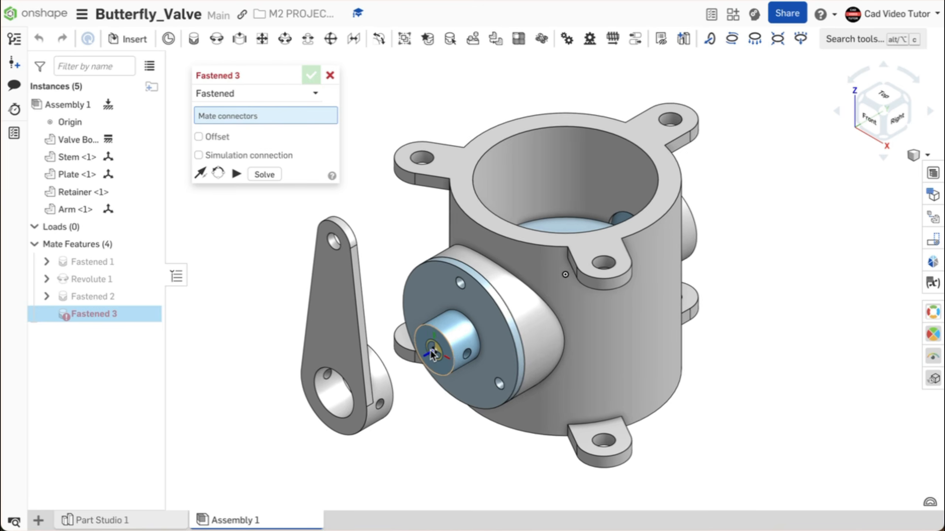
scroll(430, 350, "up", 3)
left_click(431, 351)
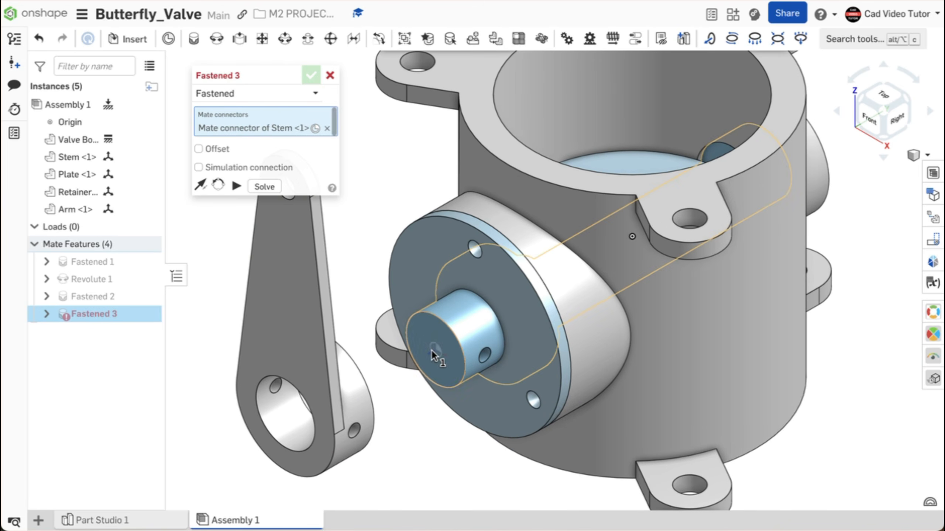
left_click(275, 415)
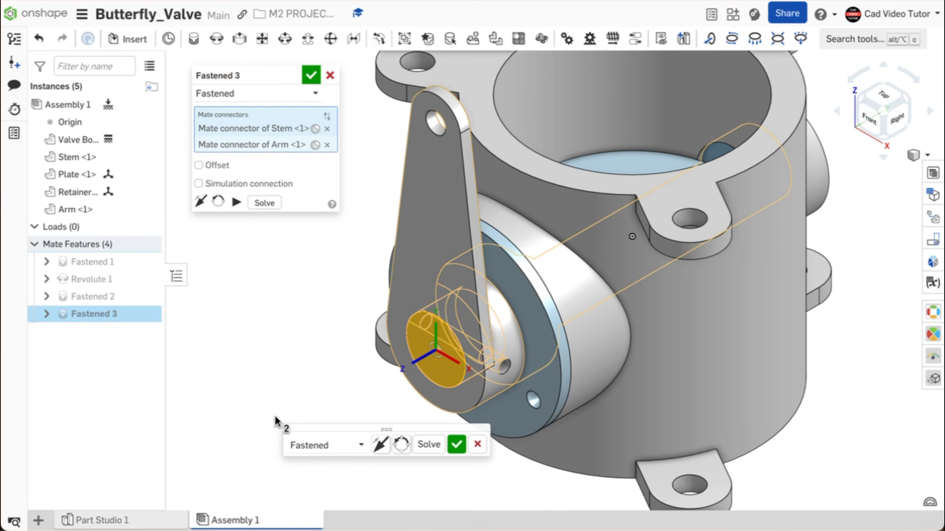
left_click(310, 75)
key("f")
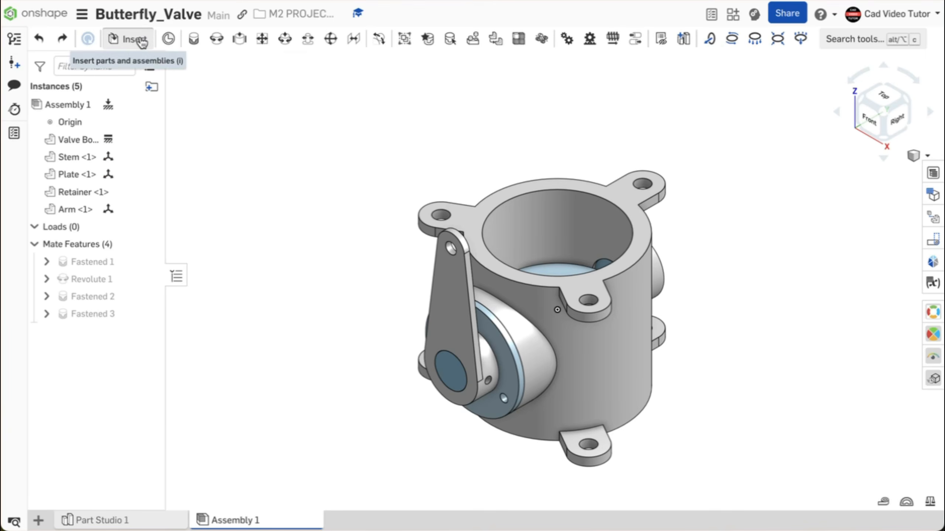
Step: With the Valve Body hidden, insert ISO 7045 PH pan head screws, M8, length 25, thread length 25, steel, into the plate's three holes
left_click(139, 40)
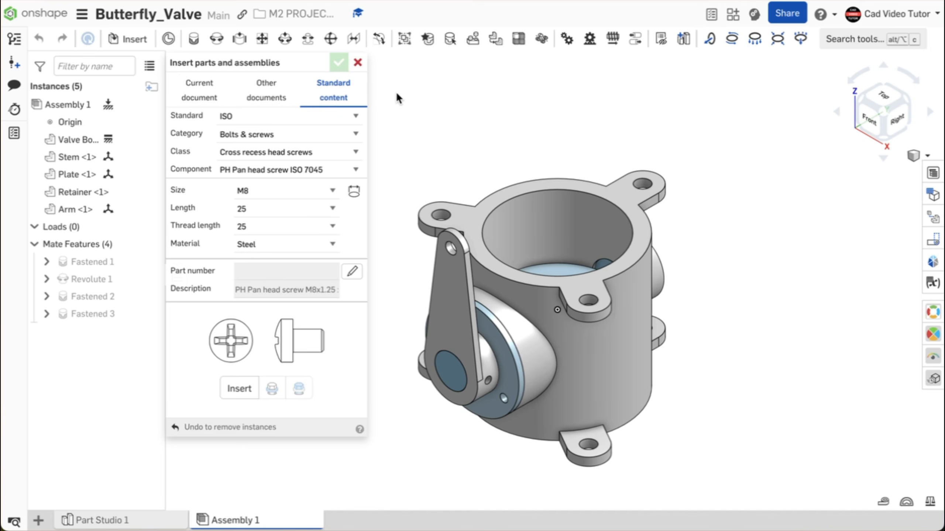
left_click(148, 140)
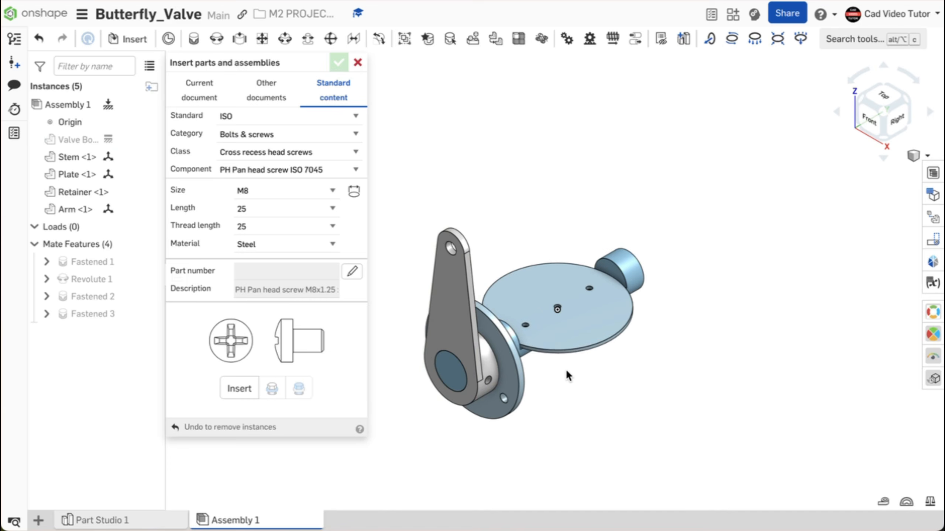
scroll(569, 369, "up", 5)
left_click(639, 124)
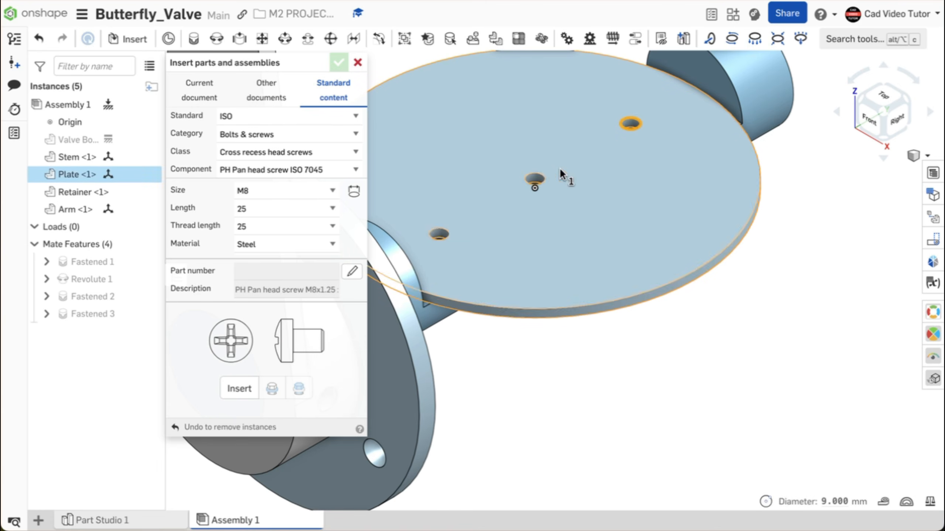
left_click(538, 178)
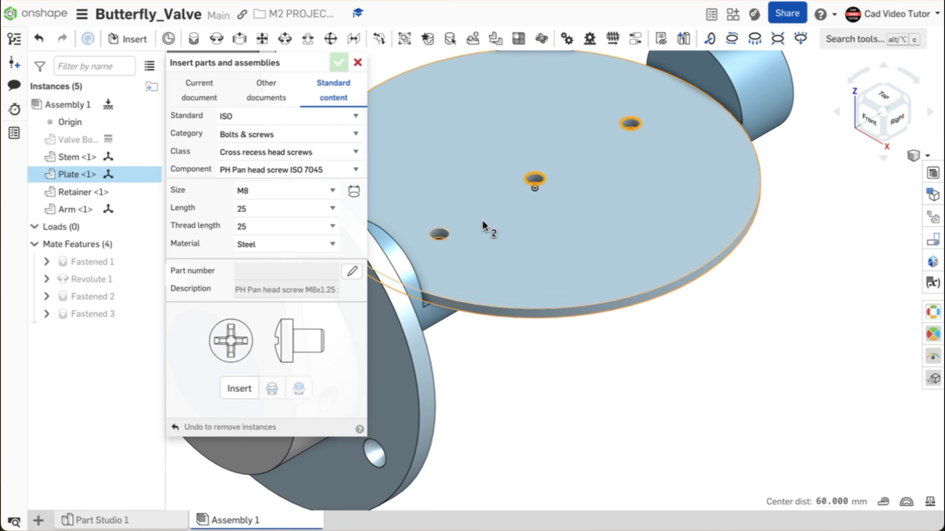
left_click(448, 238)
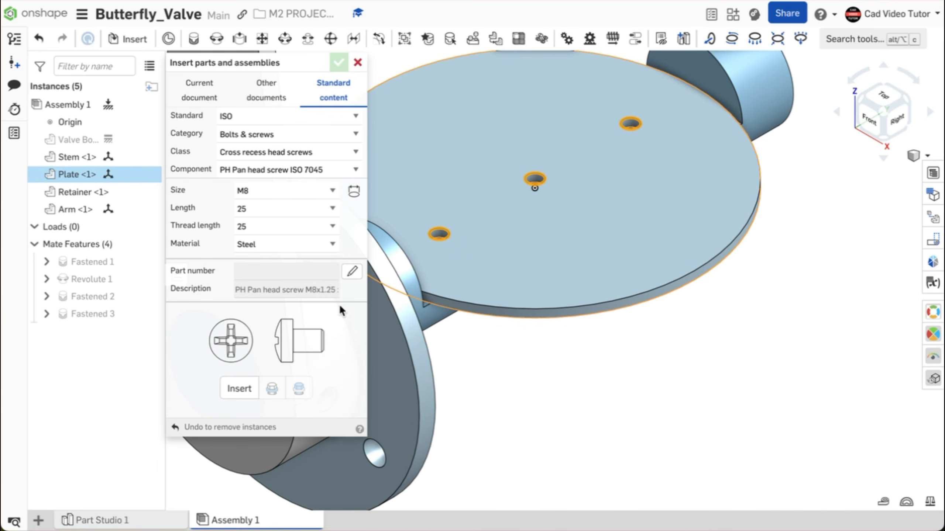
left_click(239, 389)
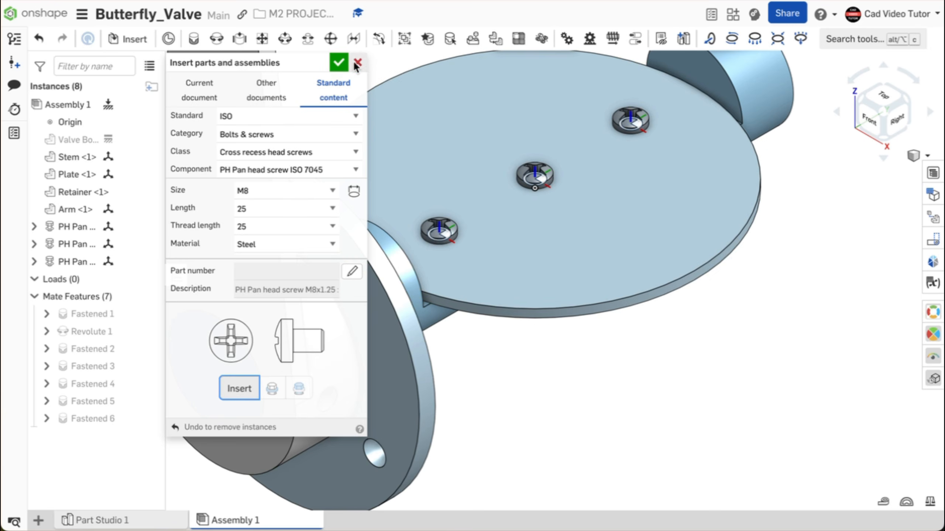
left_click(339, 63)
Step: Hide the origin and the mate connector triads on the screws, and show the Valve Body again
key("shift+p")
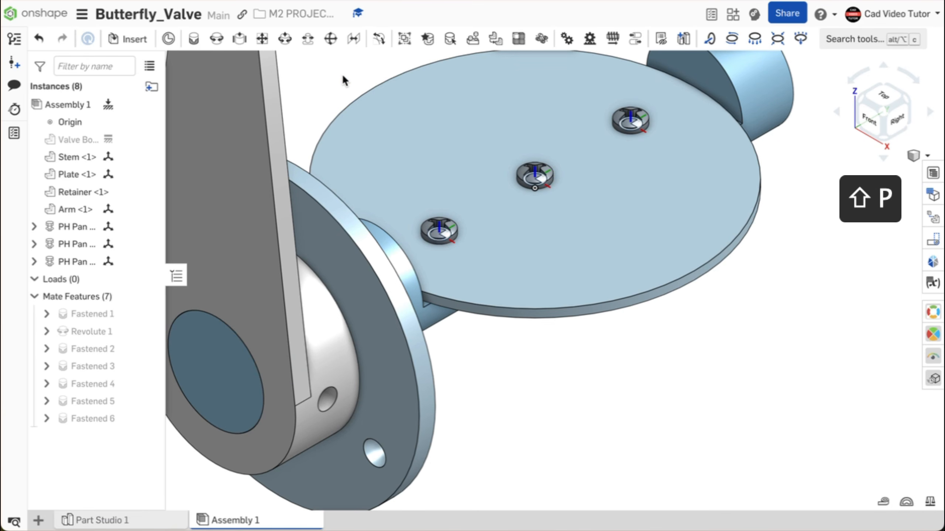
key("f")
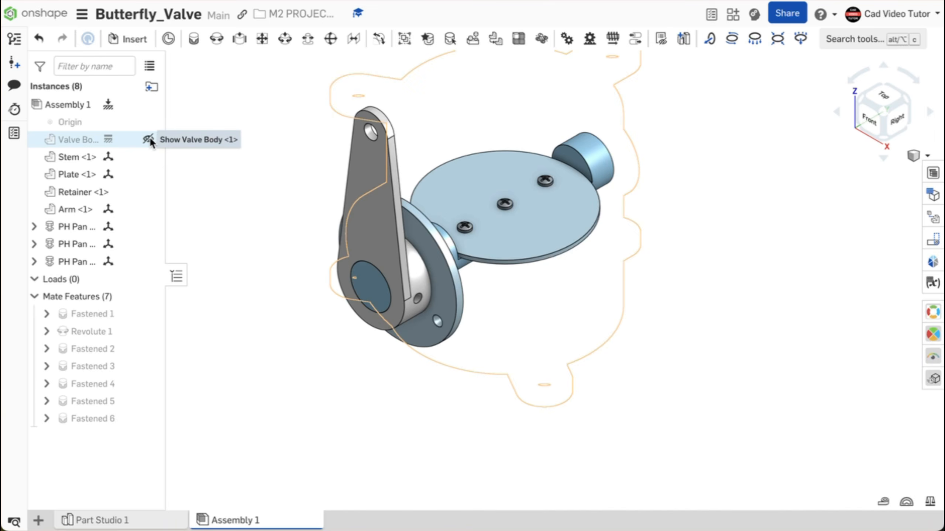
left_click(149, 137)
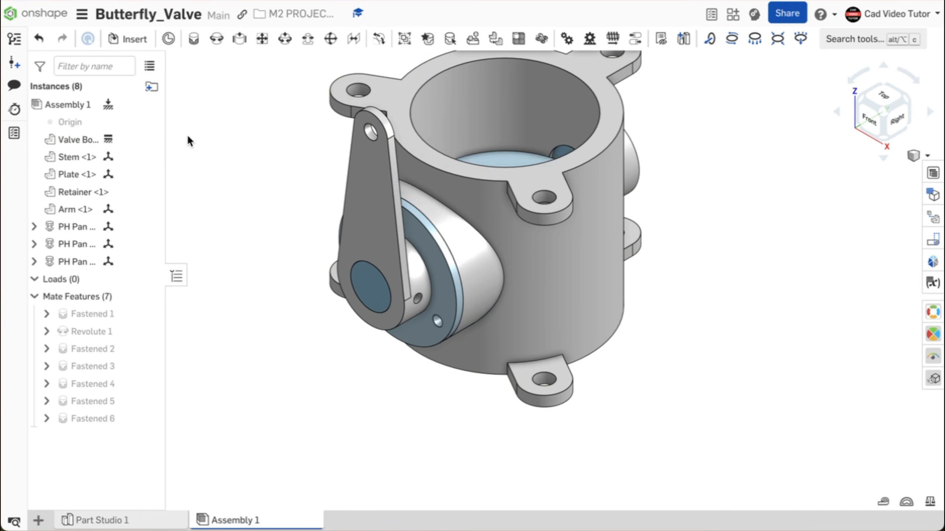
key("f")
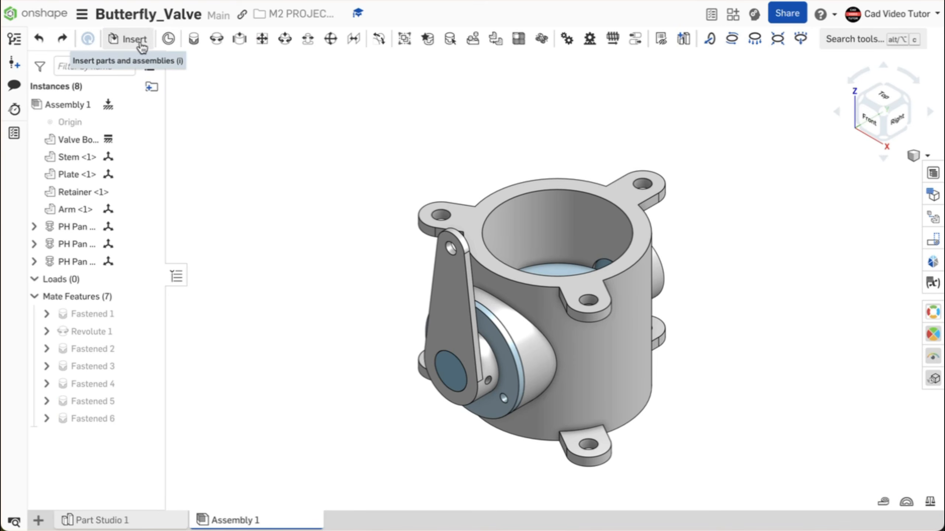
Step: With the Arm hidden, insert ISO 4018 hex head grade C screws, M12, length 45, steel, into the retainer's three holes
left_click(135, 40)
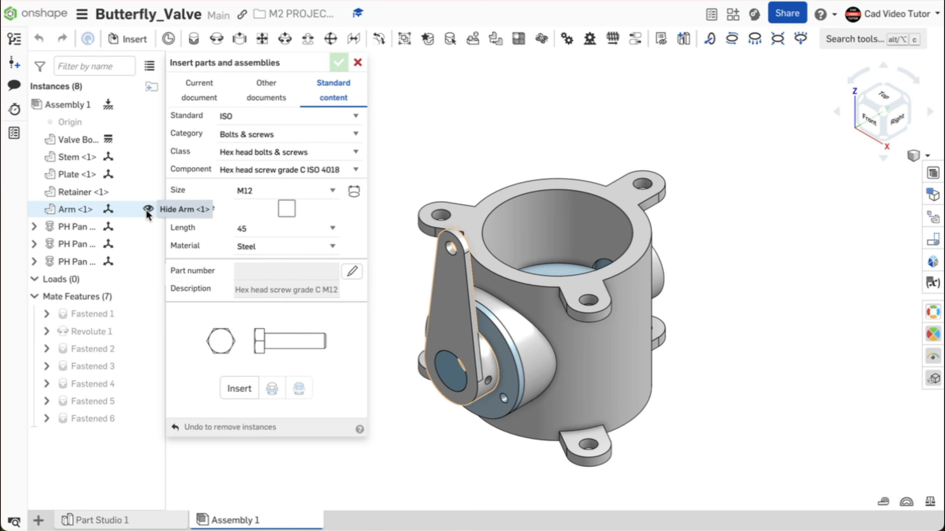
left_click(147, 210)
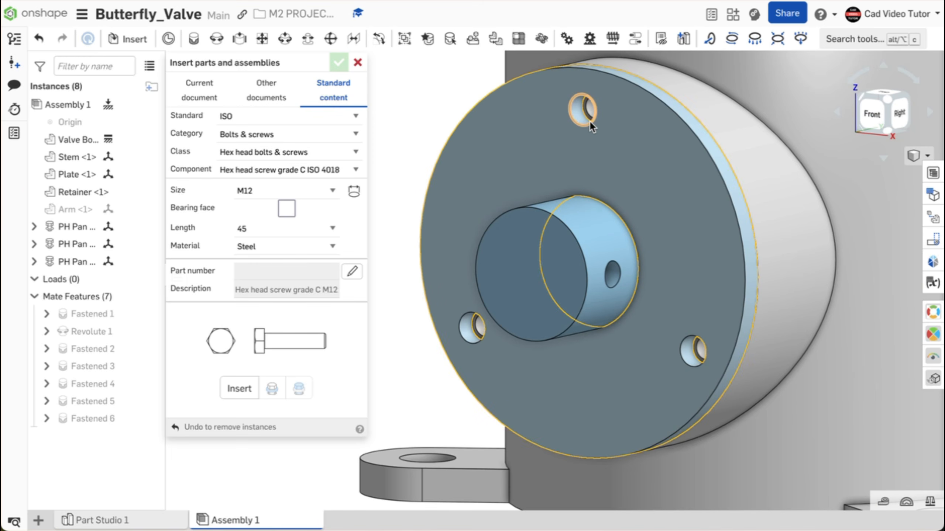
left_click(590, 122)
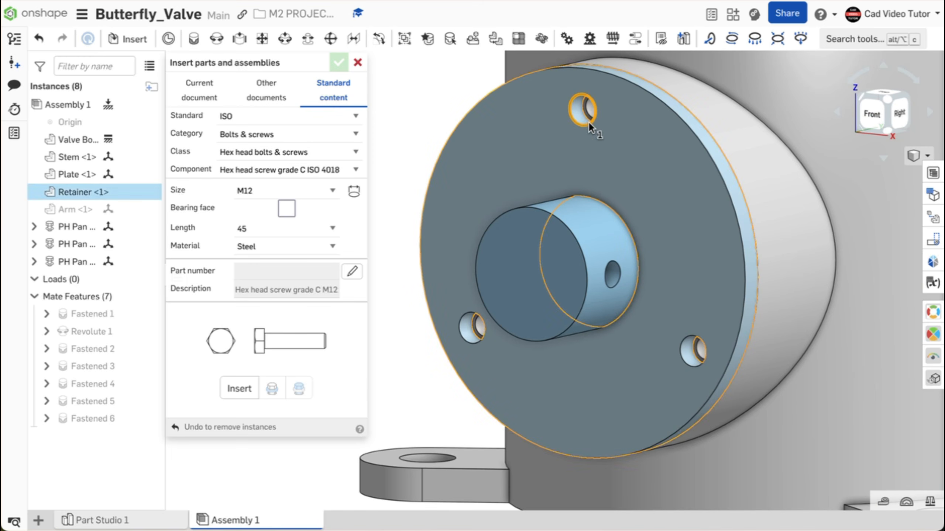
left_click(476, 344)
left_click(701, 366)
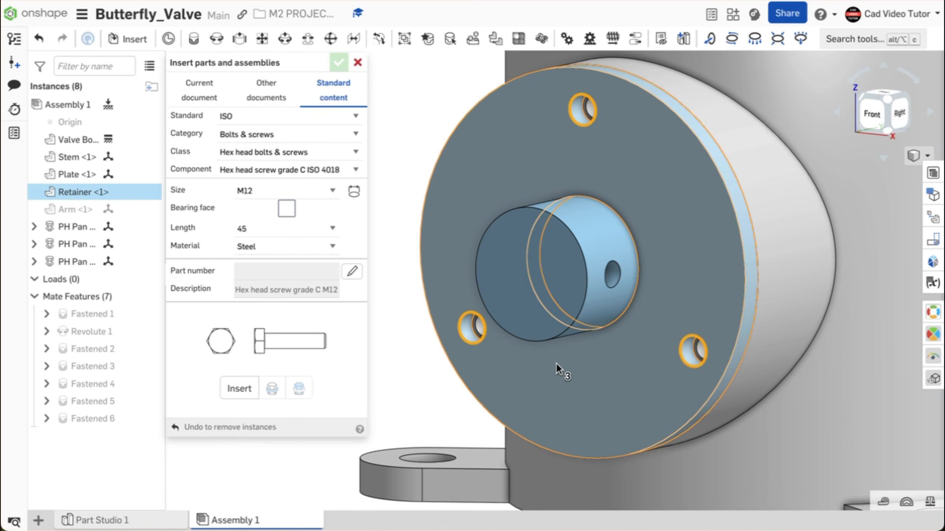
left_click(246, 389)
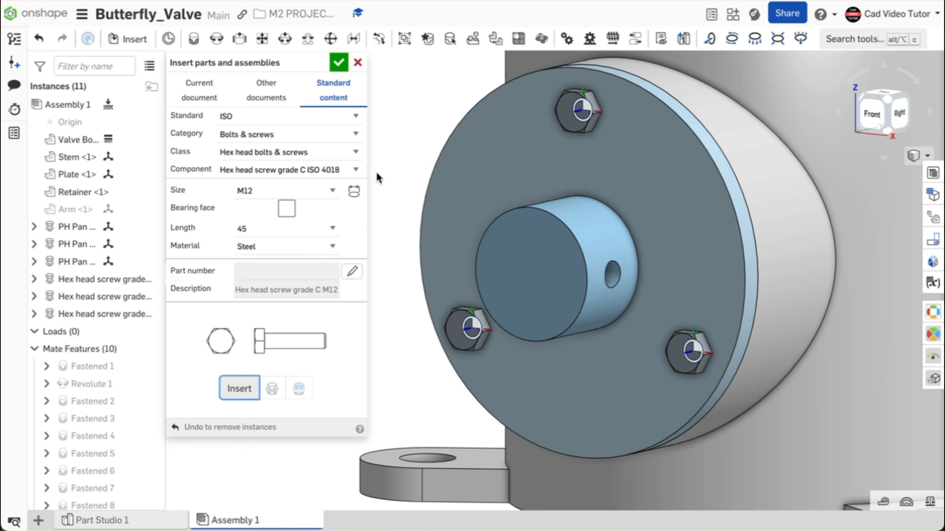
left_click(340, 63)
Step: Insert ISO chamfered plain washers, normal series, M12, steel, plain finish, under the three hex screw heads on the retainer's outer face
mouse_move(365, 180)
right_mouse_down()
mouse_move(399, 178)
mouse_move(372, 185)
right_mouse_up()
left_click(147, 39)
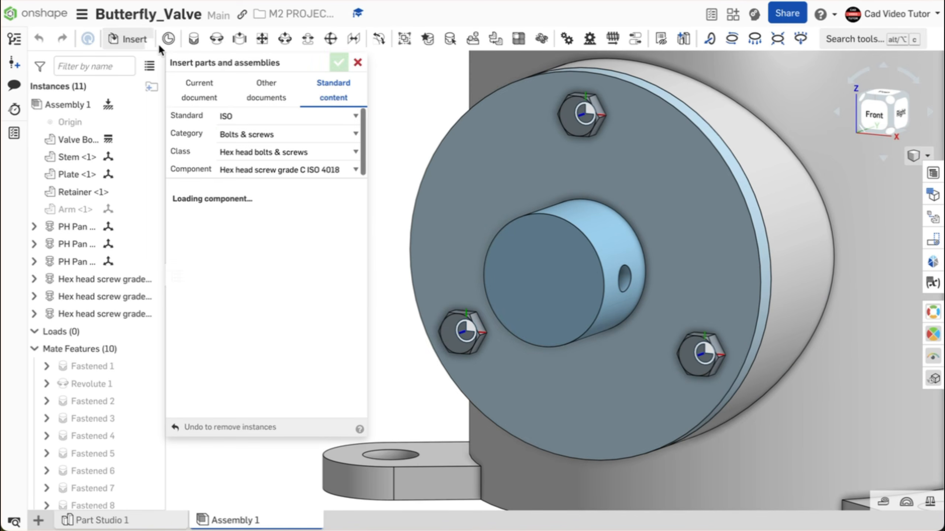
left_click(360, 133)
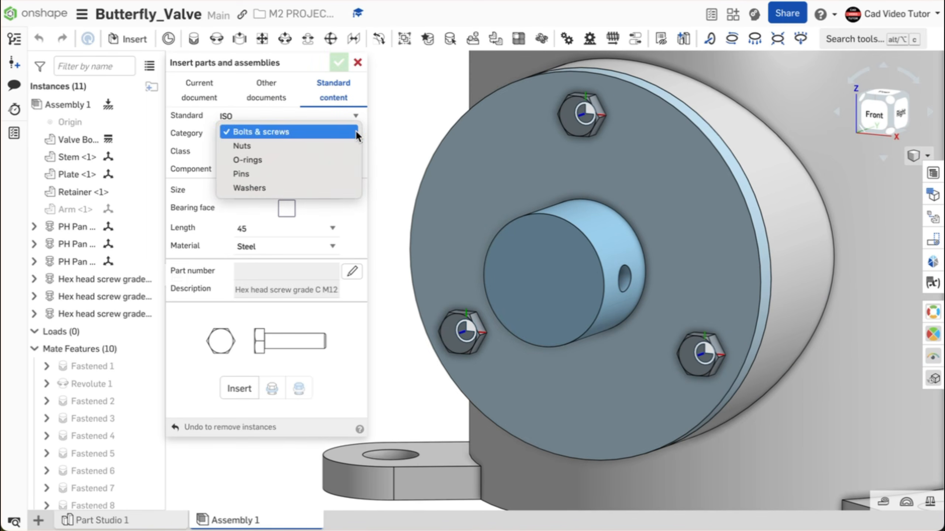
left_click(341, 185)
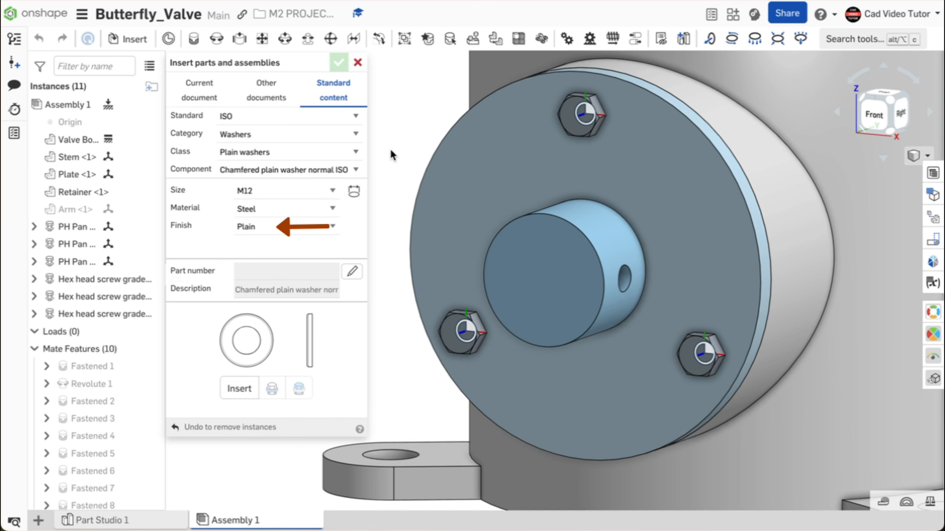
left_click(475, 197)
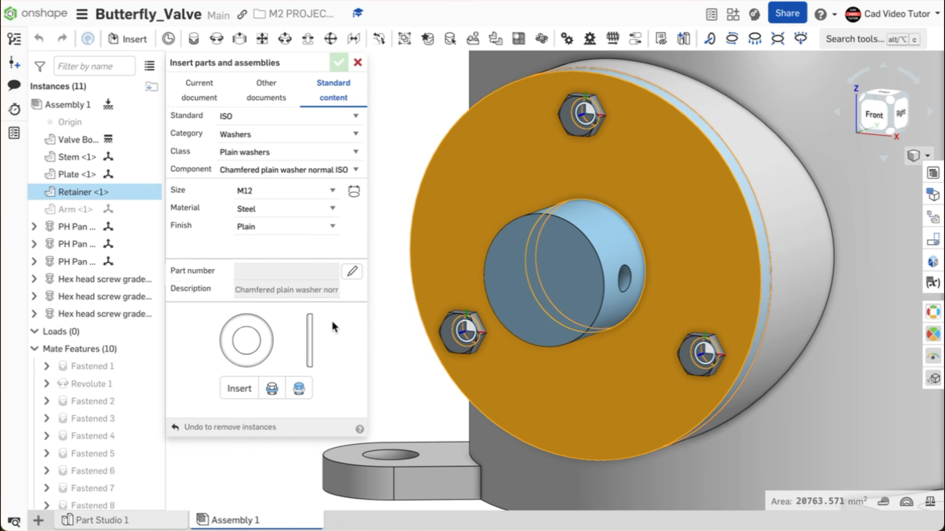
left_click(272, 388)
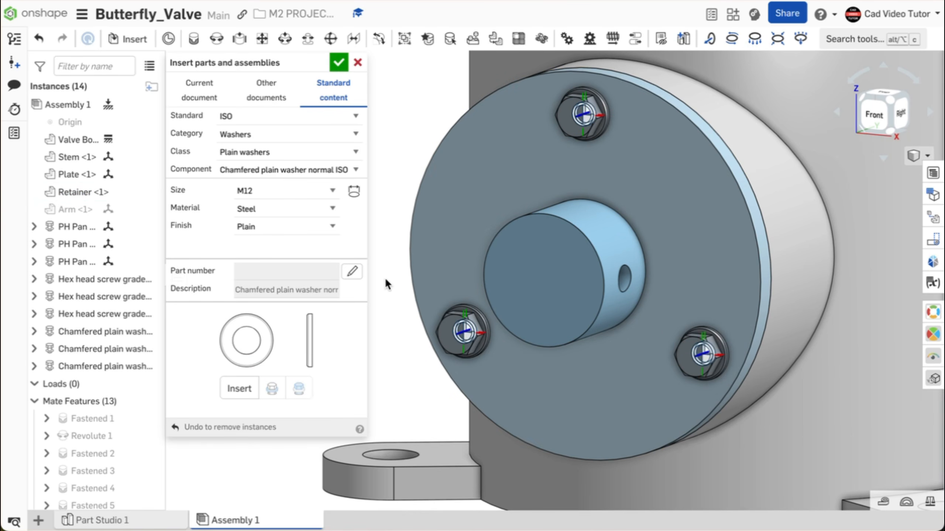
mouse_move(403, 279)
right_mouse_down()
mouse_move(469, 274)
mouse_move(403, 279)
right_mouse_up()
left_click(337, 63)
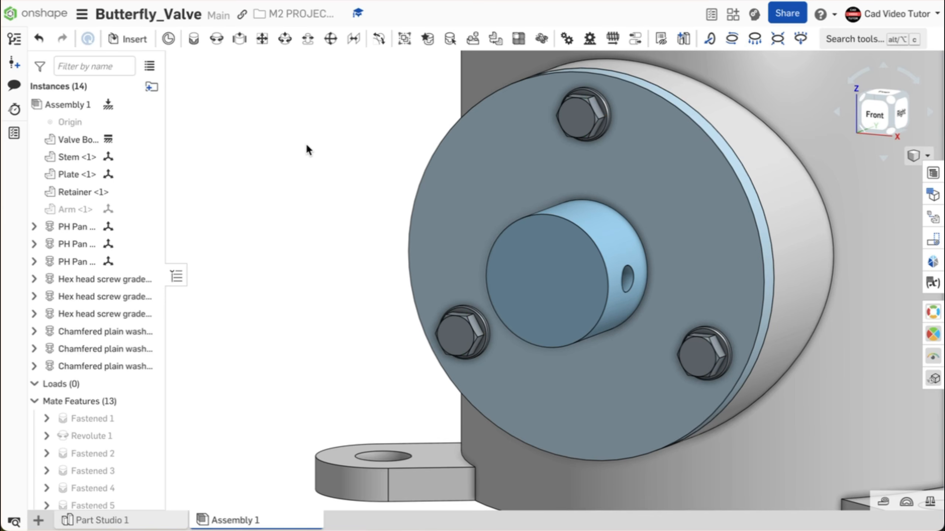
Step: Return to the isometric view and bring the hidden Arm back into display
key("shift+7")
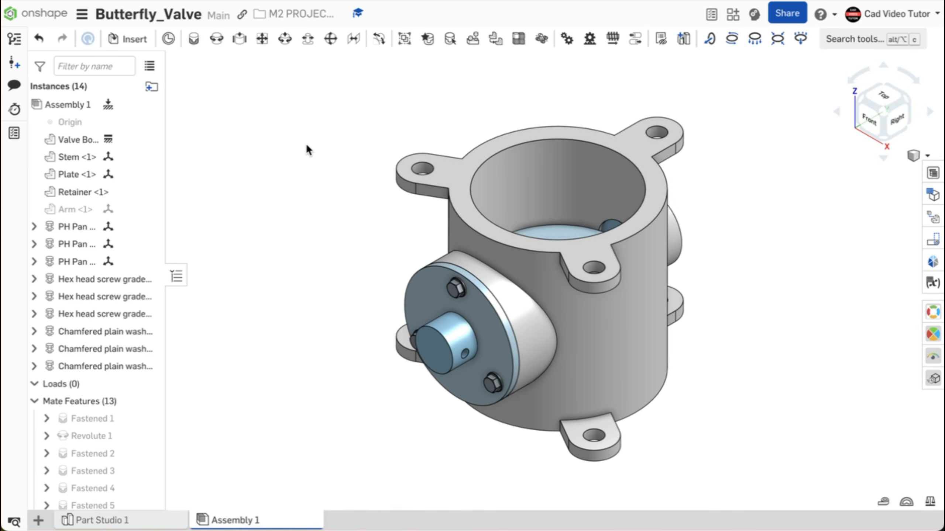
key("ctrl+z")
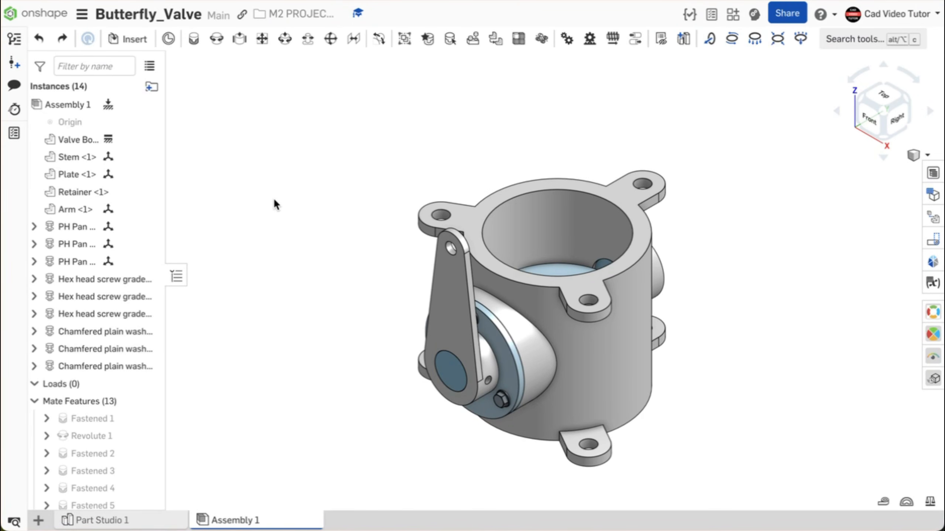
Step: Insert an ISO 2338 parallel pin, size M12, length 100, steel, plain finish, in the empty space beside the Arm
left_click(131, 39)
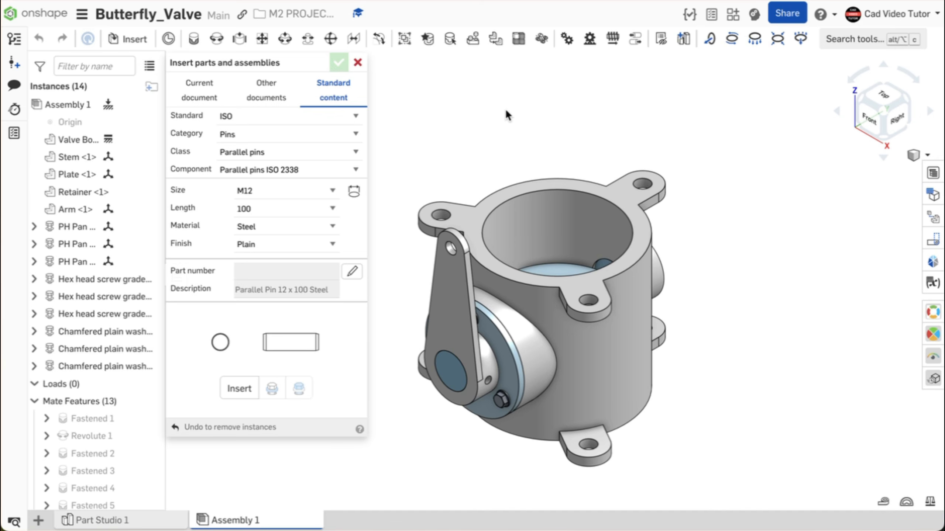
left_click(239, 388)
left_click(397, 398)
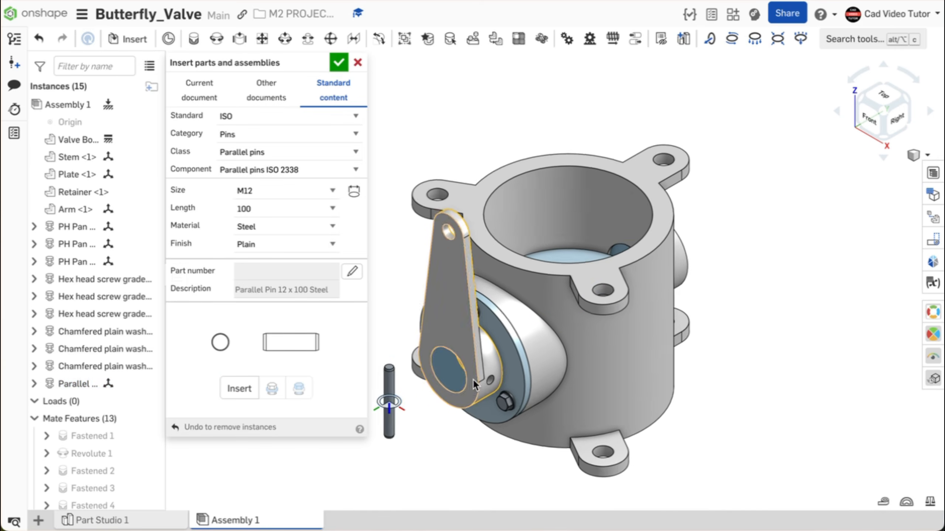
scroll(484, 369, "down", 8)
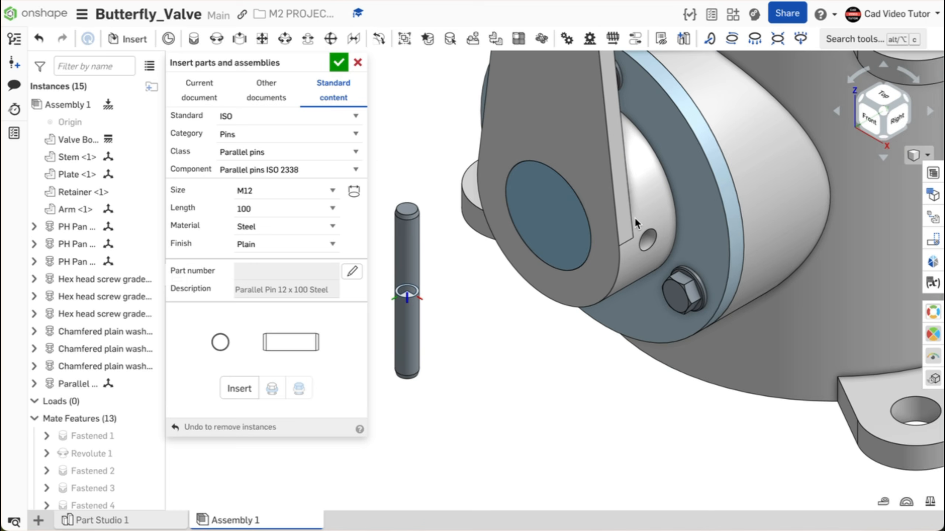
middle_click_drag(633, 217, 651, 222)
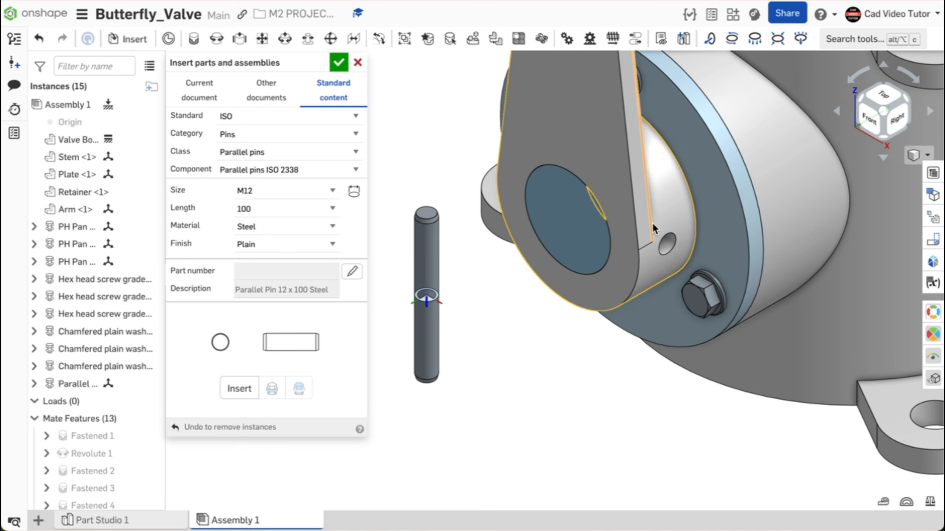
left_click(339, 64)
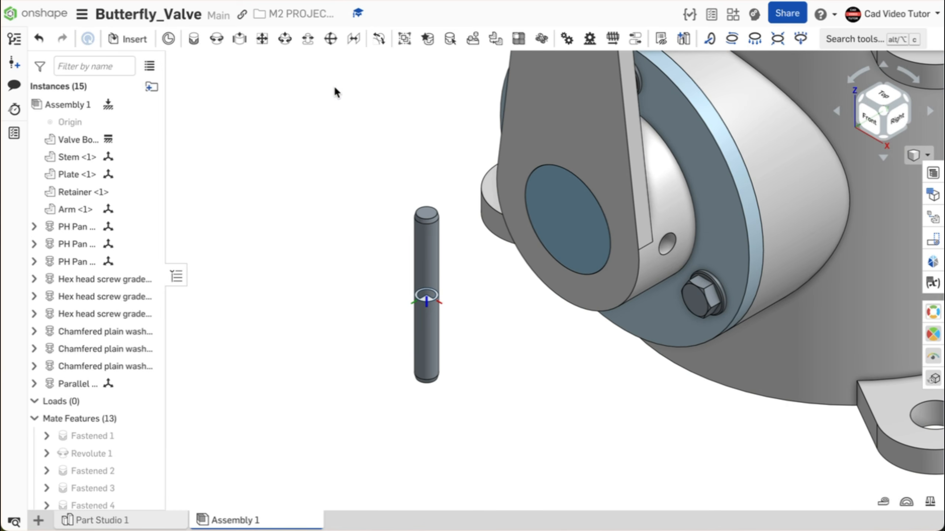
Step: Fasten the parallel pin's lower end to the cross hole in the Arm's hub with a Fastened mate, and return to the isometric view
left_click(193, 40)
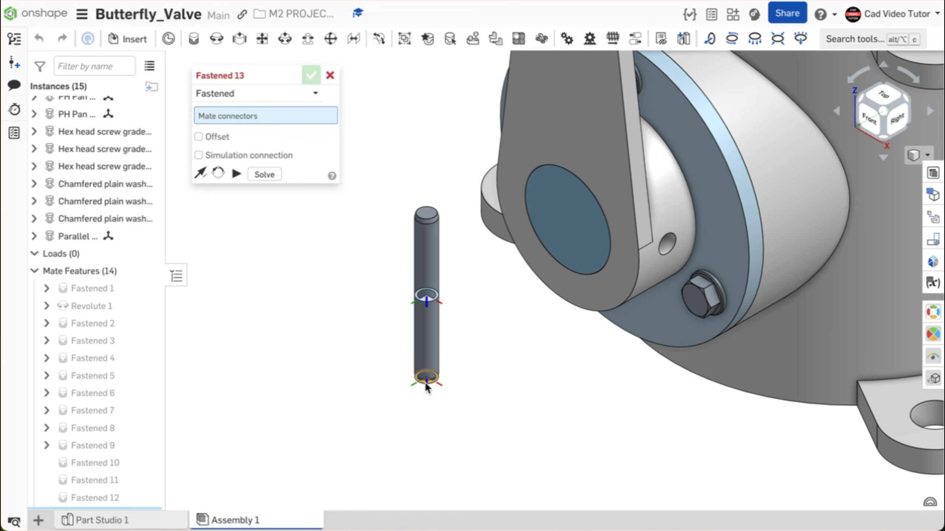
left_click(427, 384)
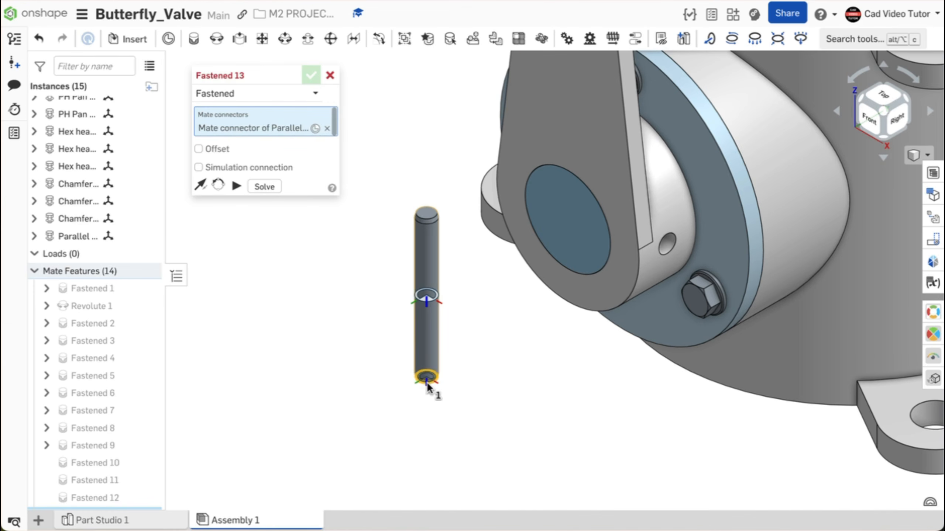
left_click(663, 247)
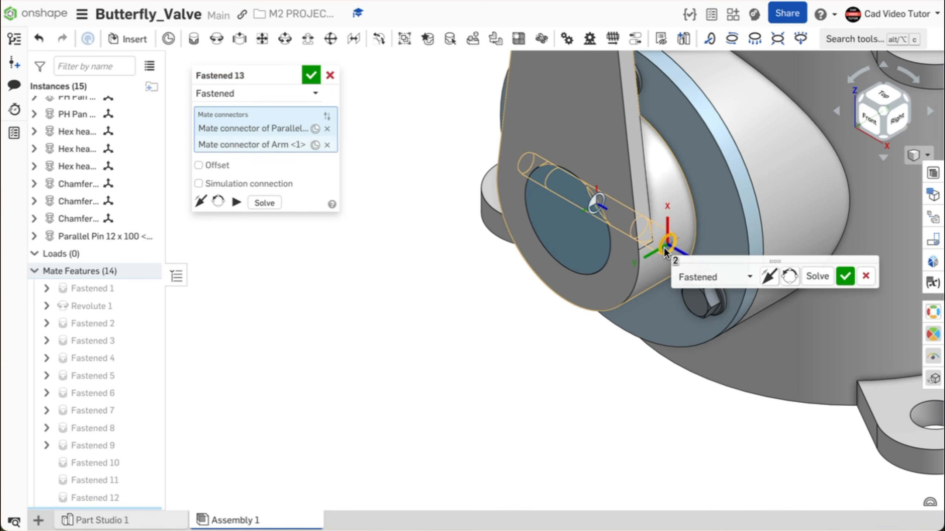
mouse_move(454, 204)
right_mouse_down()
mouse_move(516, 196)
mouse_move(545, 166)
mouse_move(465, 191)
mouse_move(431, 188)
mouse_move(446, 189)
right_mouse_up()
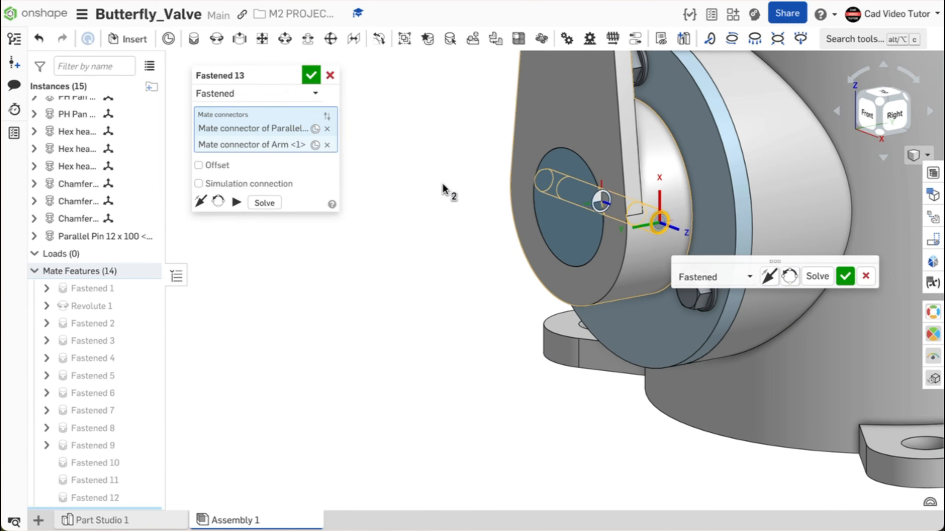
left_click(311, 77)
right_click(290, 136)
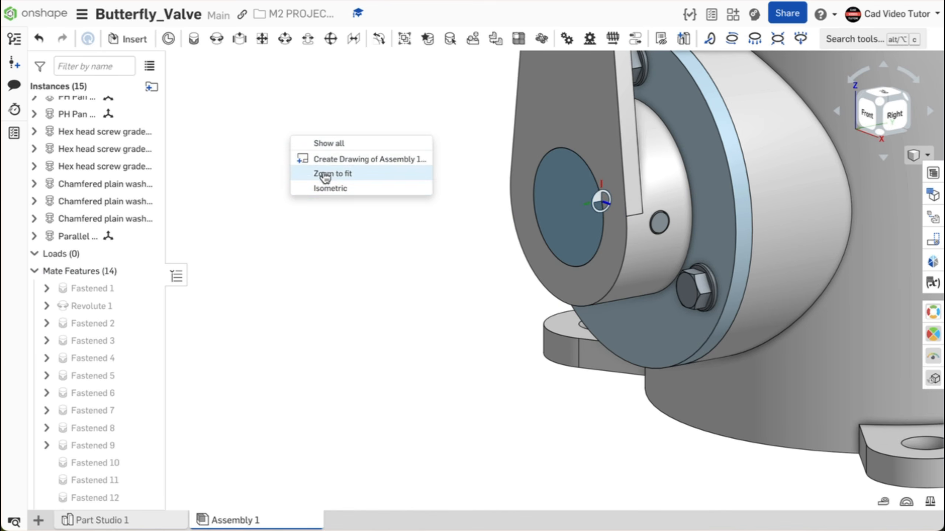
left_click(332, 189)
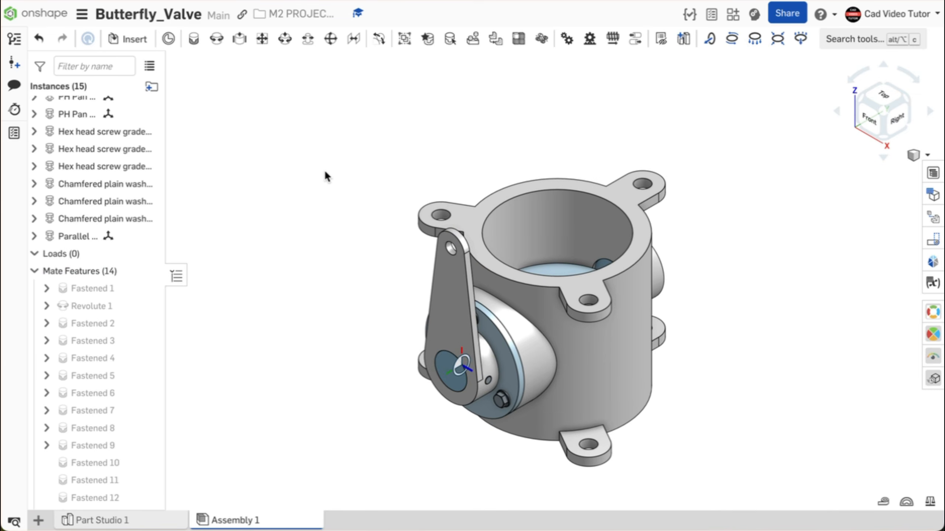
Step: From the right view, section the assembly through the Valve Body's cylindrical axis to examine the internal fit of stem, screws and plate
left_click(897, 120)
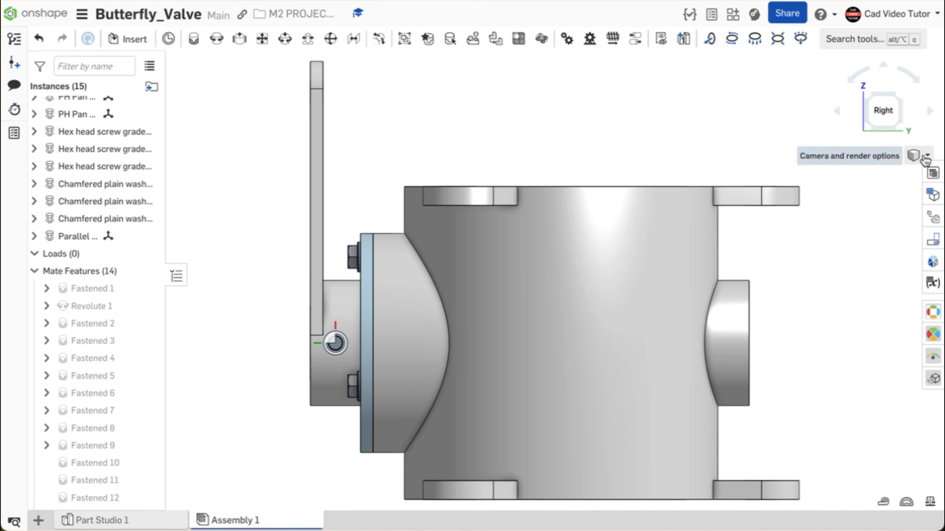
left_click(925, 158)
left_click(903, 341)
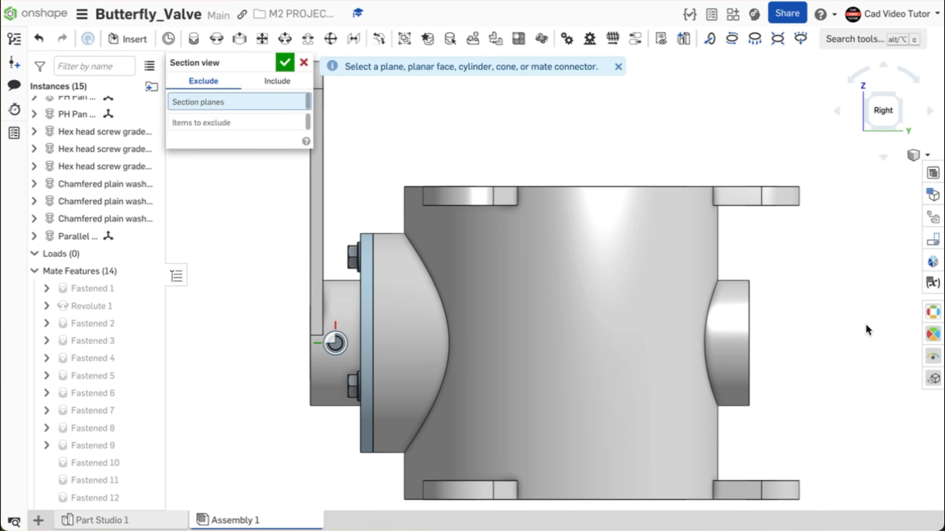
left_click(575, 327)
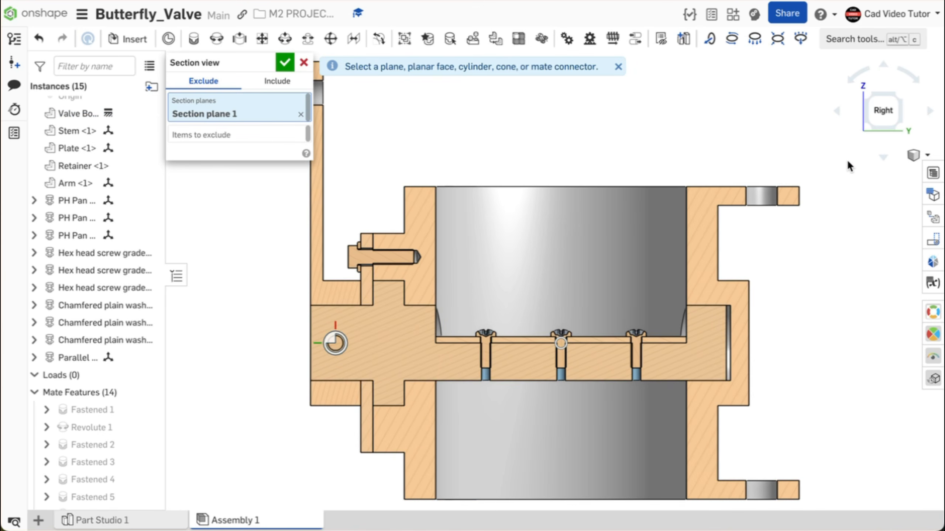
left_click(285, 62)
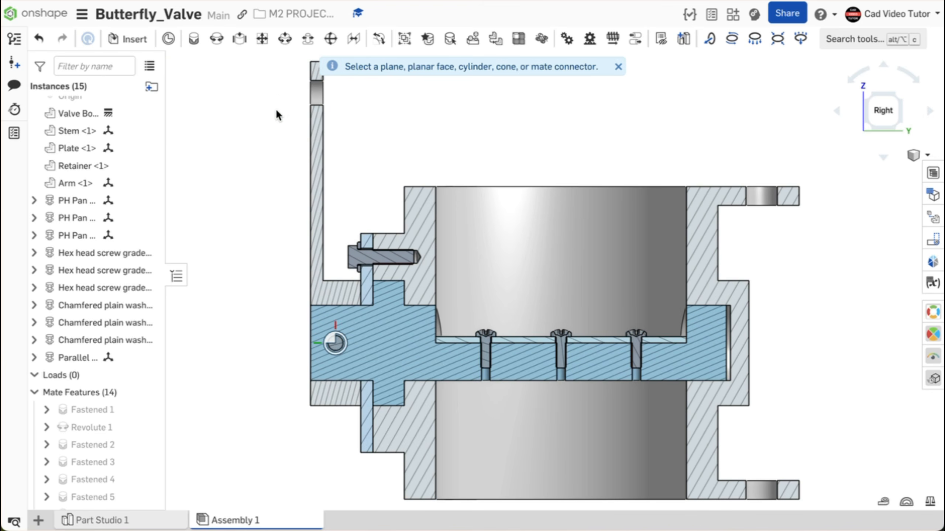
mouse_move(836, 211)
right_mouse_down()
mouse_move(839, 193)
mouse_move(865, 188)
mouse_move(911, 195)
mouse_move(838, 207)
right_mouse_up()
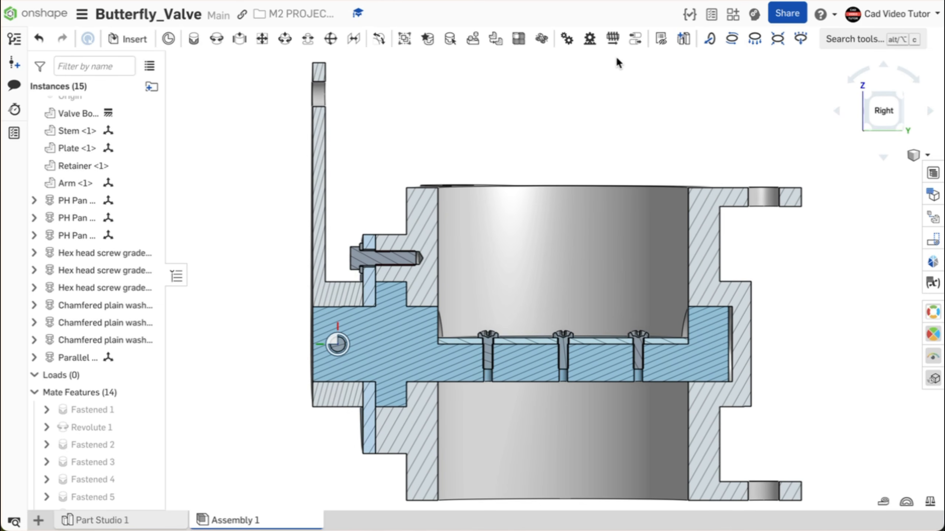
Step: Turn off the section view and return the assembly to the isometric view
right_click(221, 100)
left_click(243, 135)
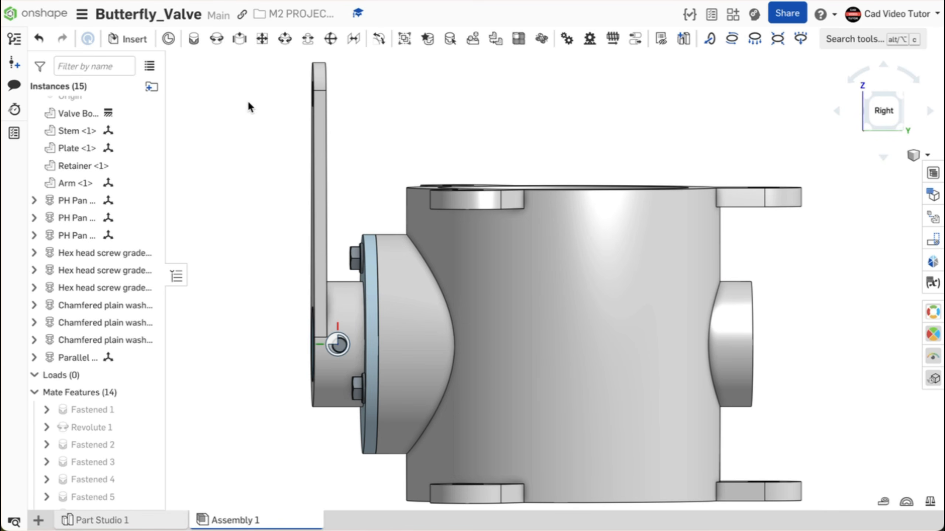
right_click(250, 114)
left_click(264, 172)
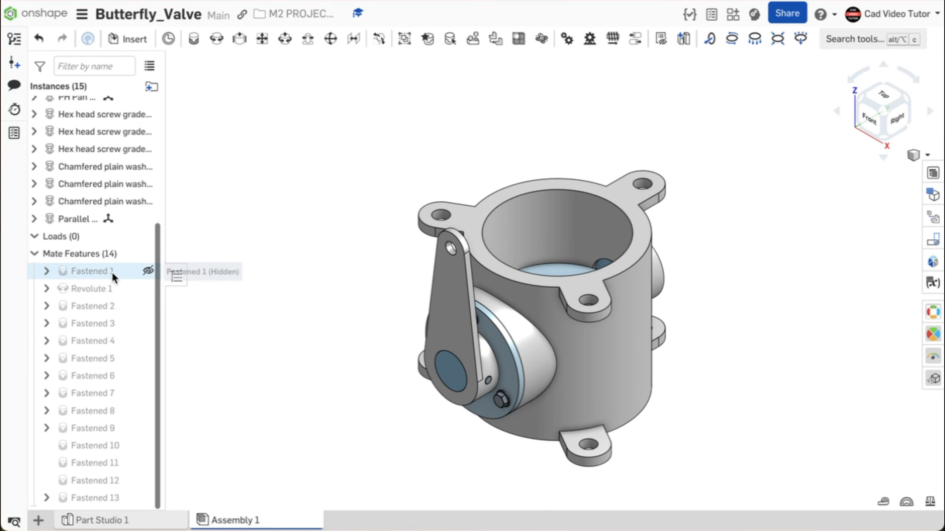
Step: Animate the Revolute 1 mate from 0 to 360 degrees in 300 steps with Reciprocate playback
right_click(92, 286)
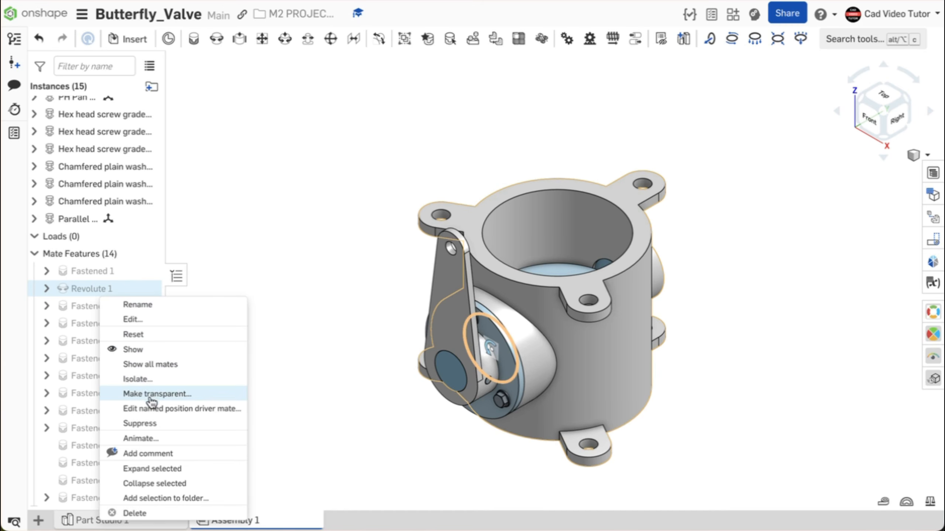
left_click(154, 439)
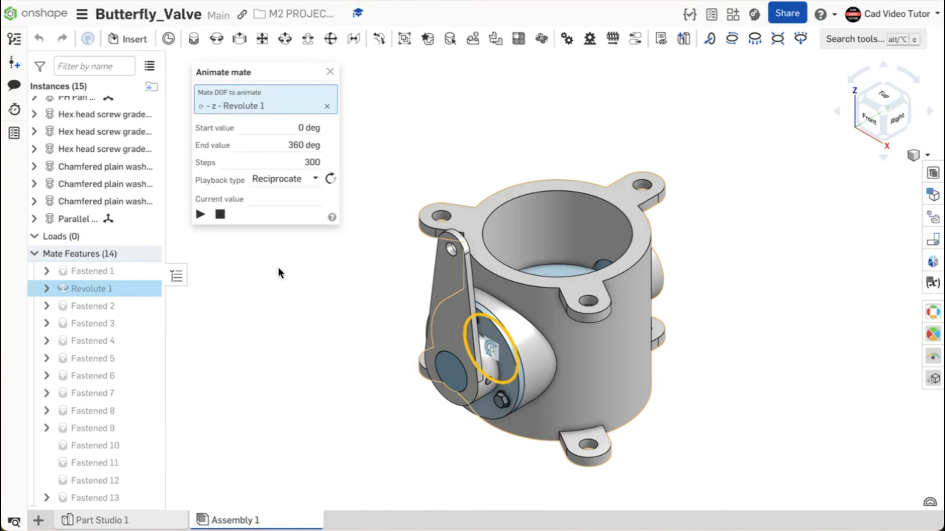
left_click(200, 215)
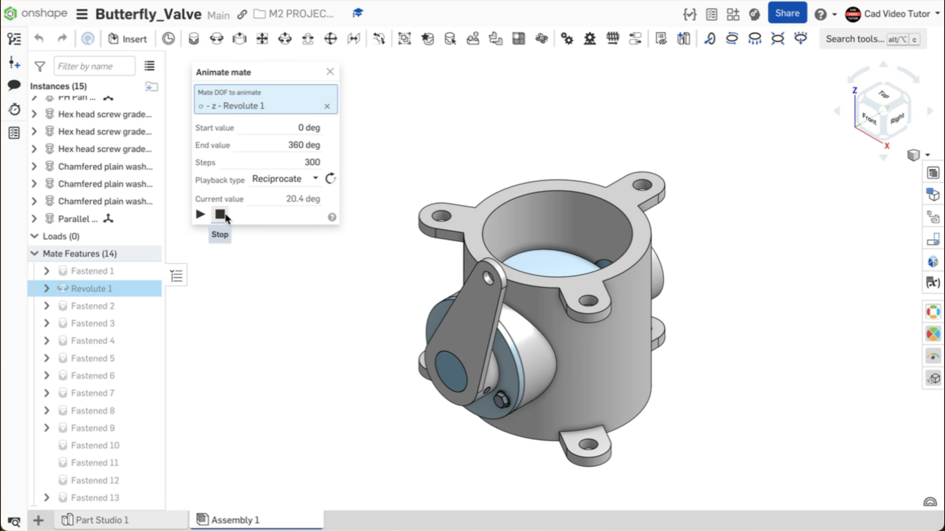
Step: Set the Revolute 1 animation's end value to 90 degrees, replay the motion, and close the animation
left_click(293, 142)
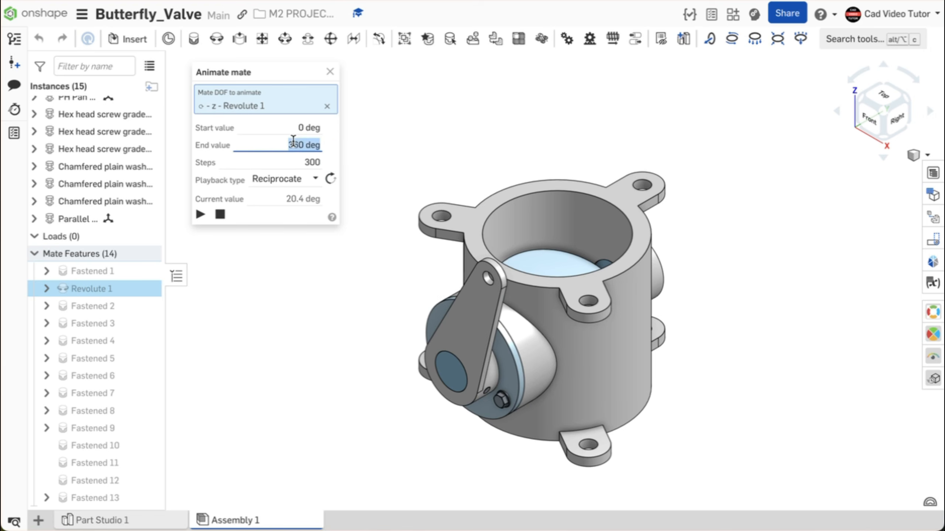
type("90")
key("Return")
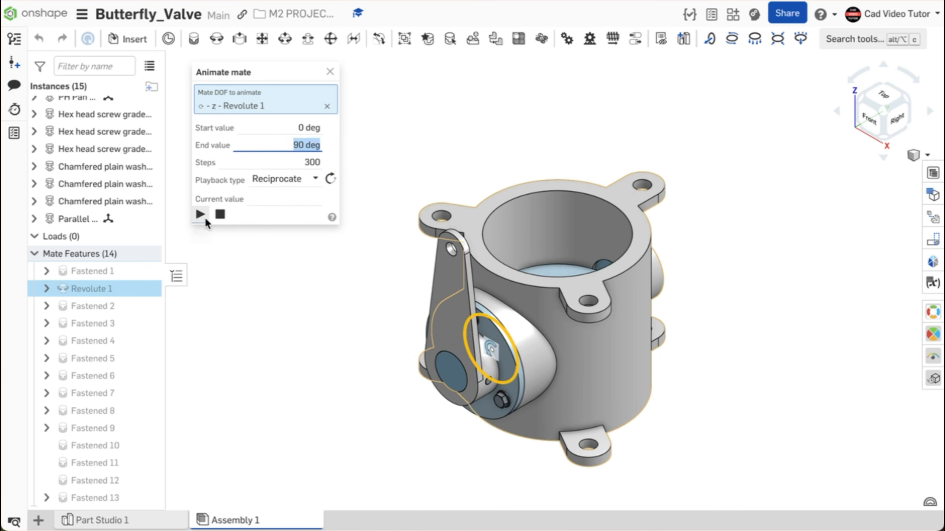
left_click(200, 214)
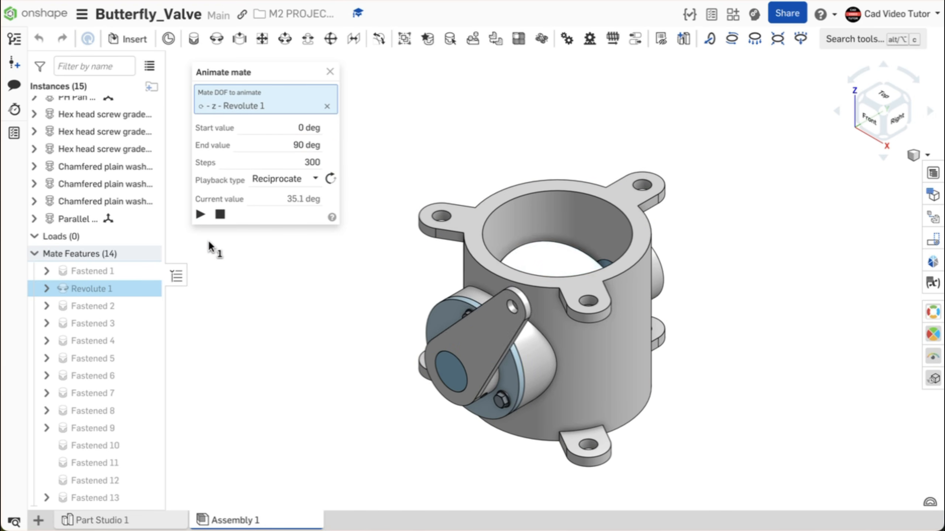
right_click_drag(302, 312, 321, 302)
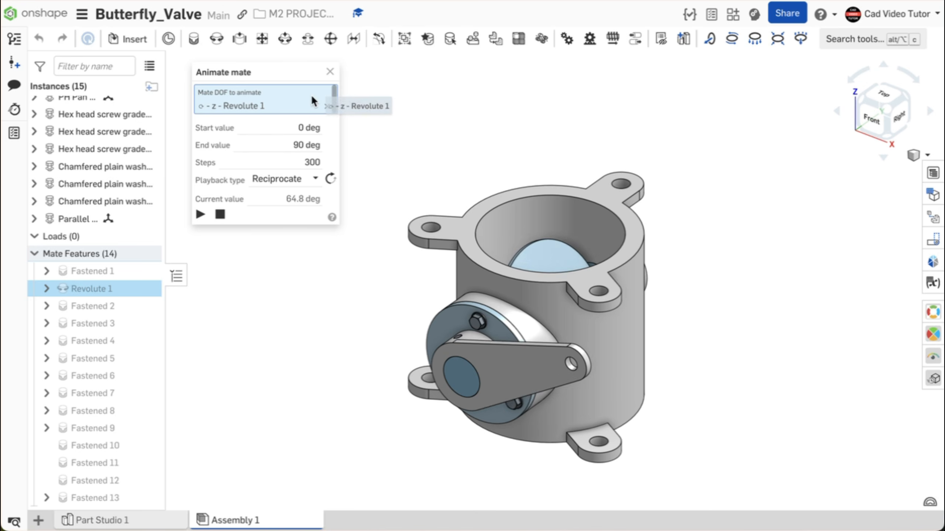
left_click(330, 71)
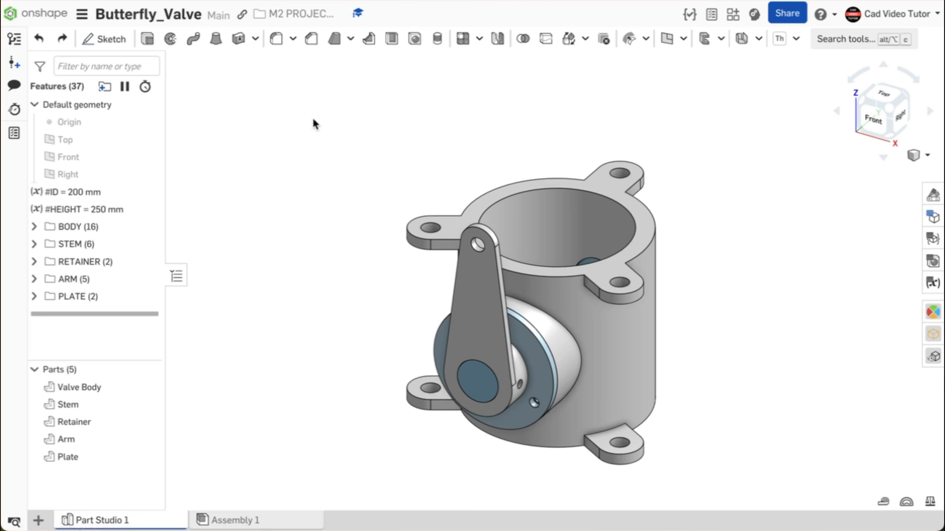
Step: In Part Studio 1's variable table, set ID to 225 mm and HEIGHT to 275 mm
left_click(933, 282)
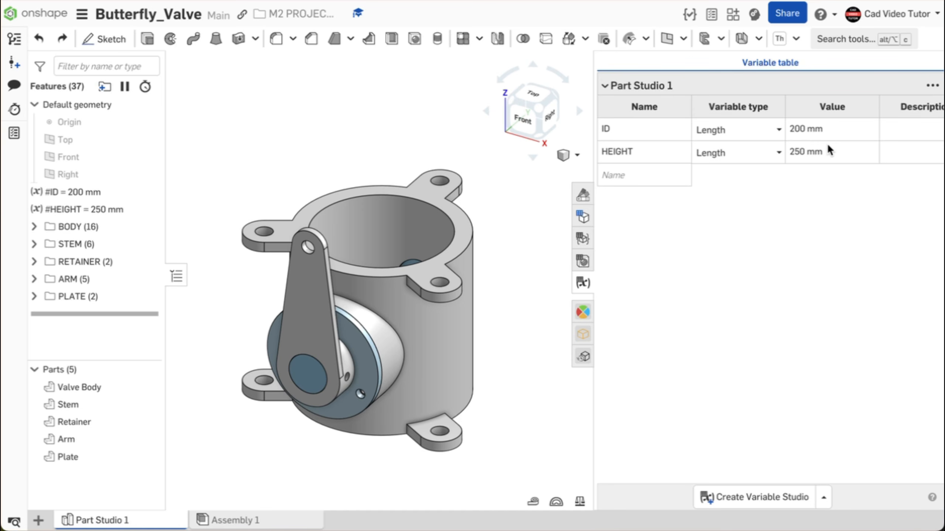
left_click(794, 127)
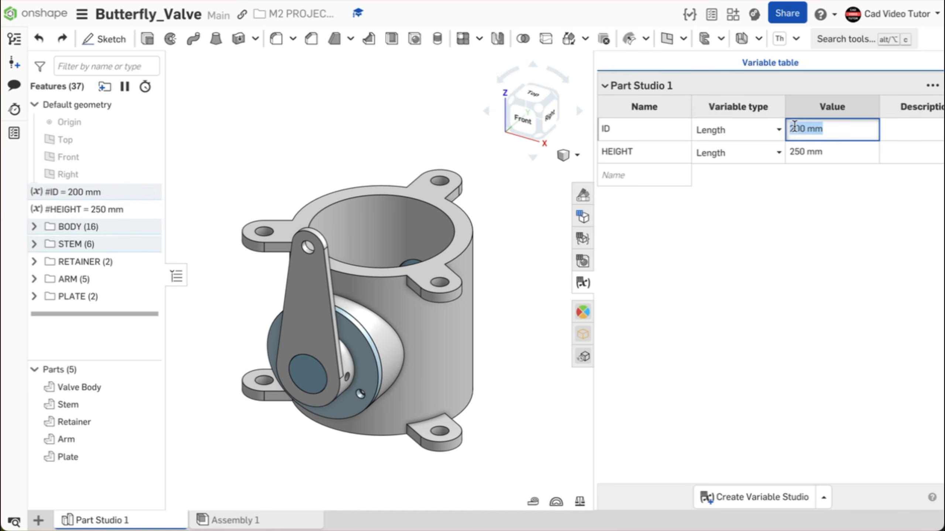
type("225")
key("Return")
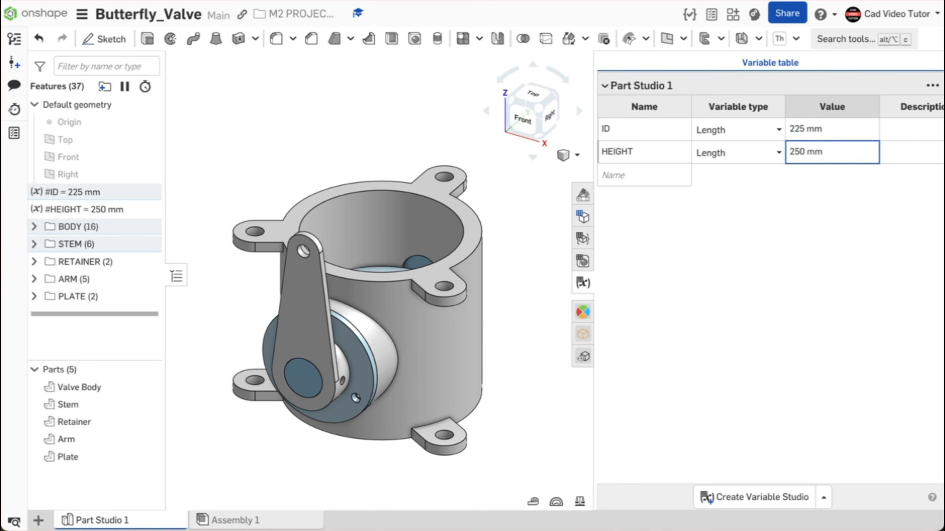
left_click(797, 153)
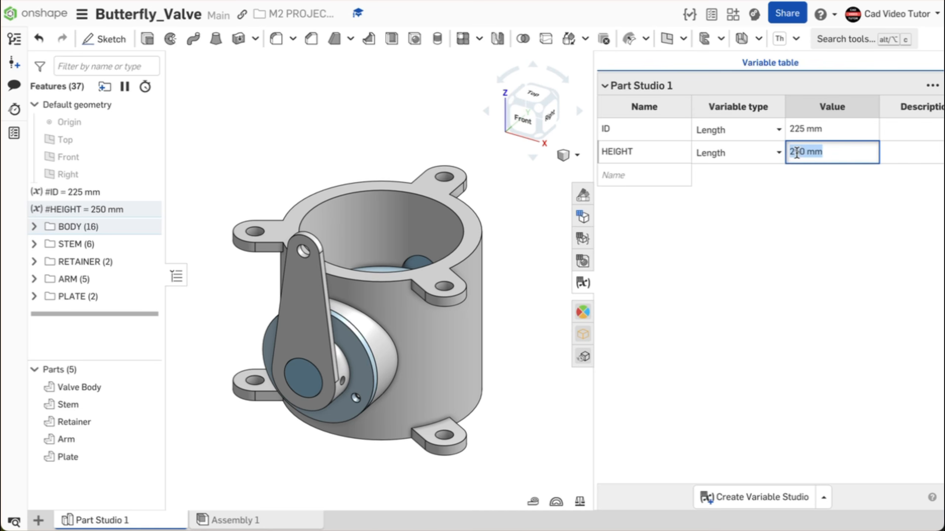
type("275")
key("Return")
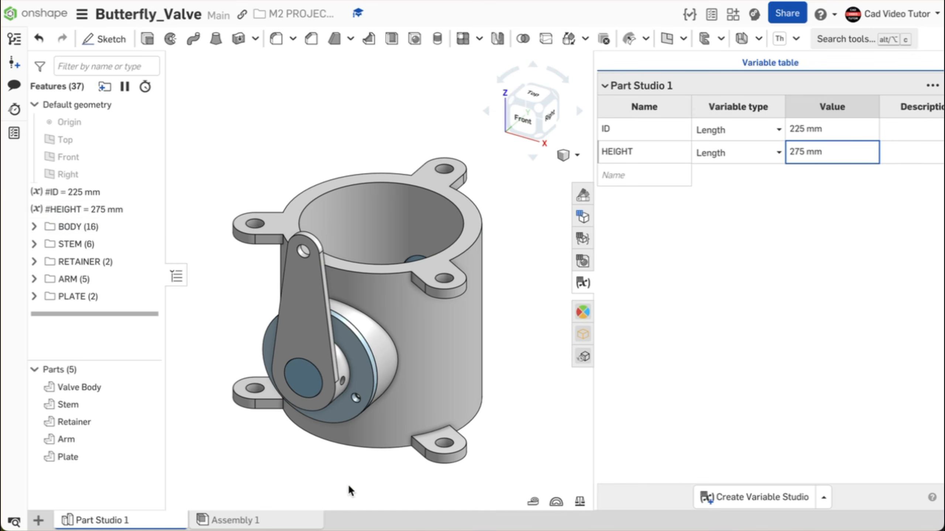
Step: In Assembly 1, measure the Valve Body's inner rim and outer cylindrical face, and inspect the resized assembly from several views
left_click(289, 524)
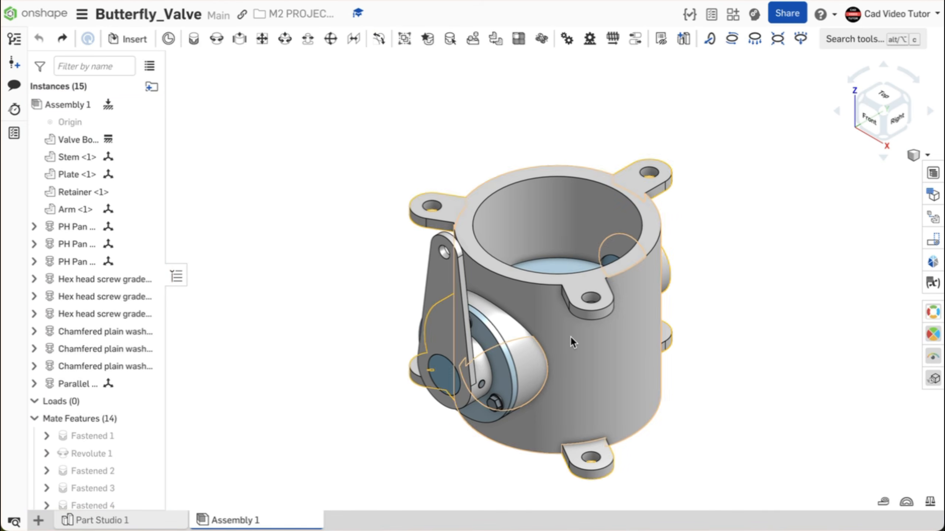
left_click(883, 500)
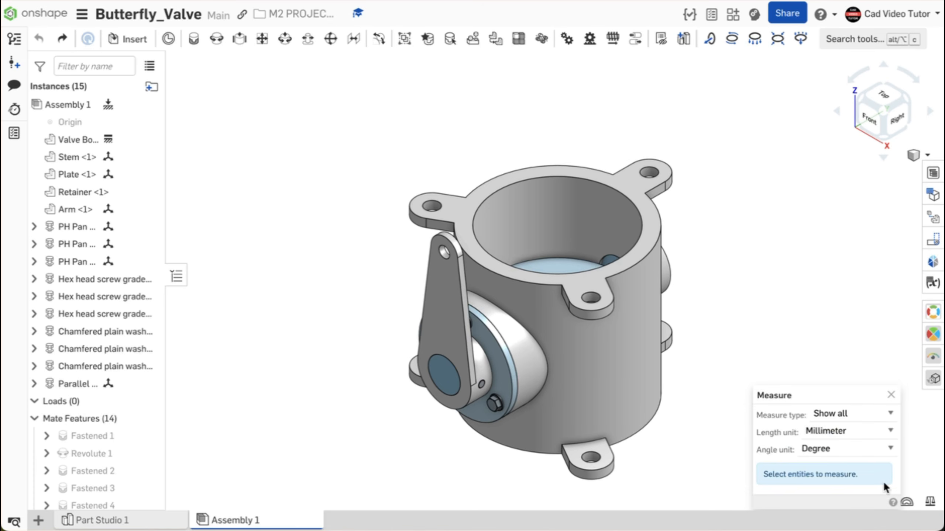
left_click(628, 204)
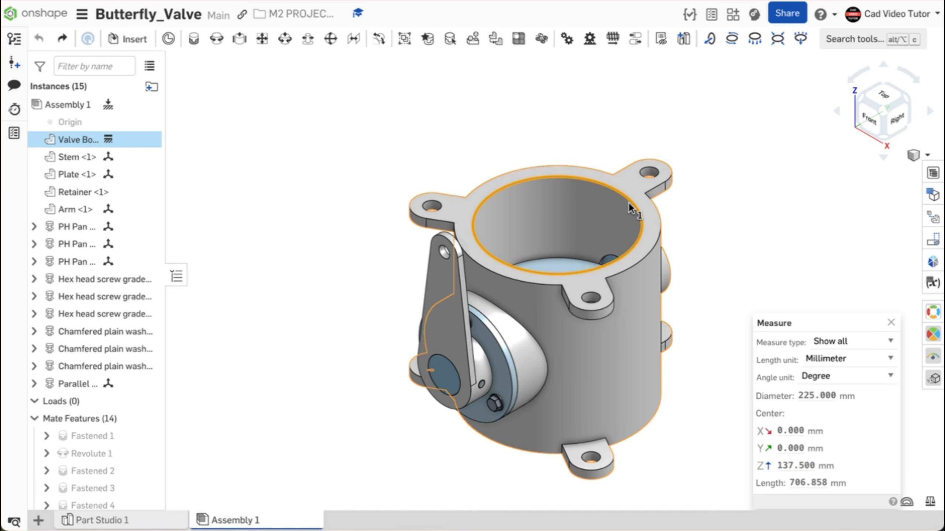
left_click(631, 206)
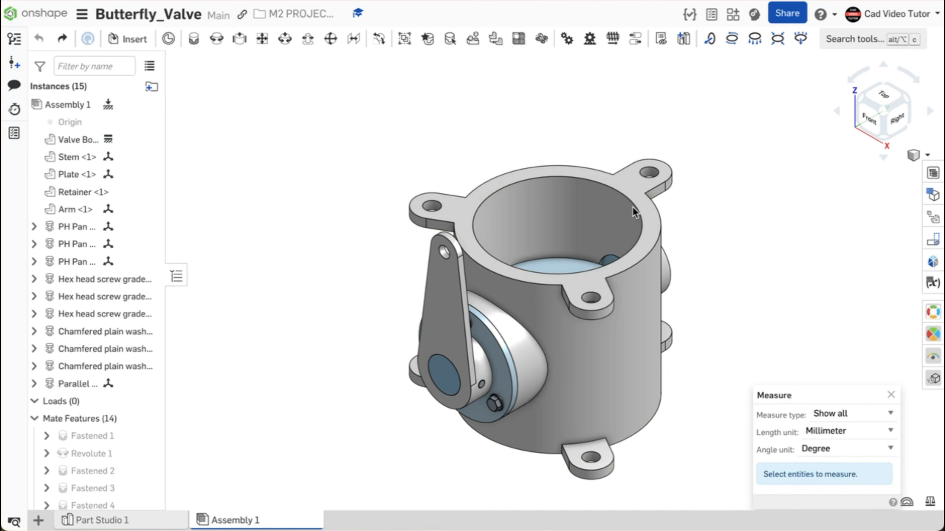
left_click(636, 307)
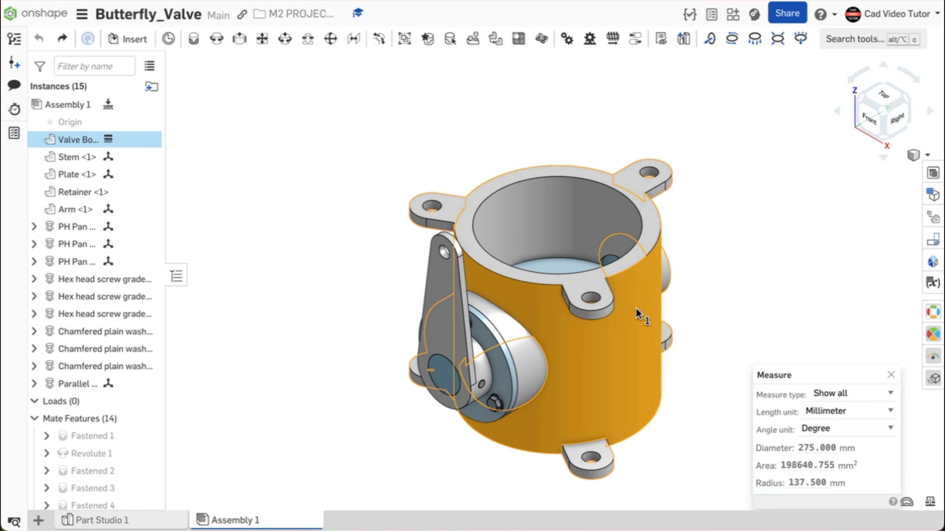
left_click(722, 281)
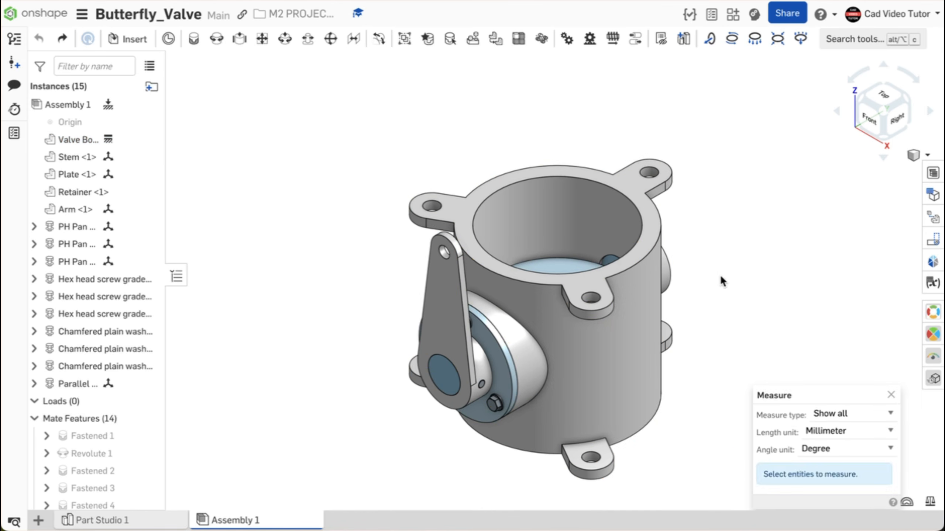
right_click_drag(775, 267, 766, 234)
key("shift+1")
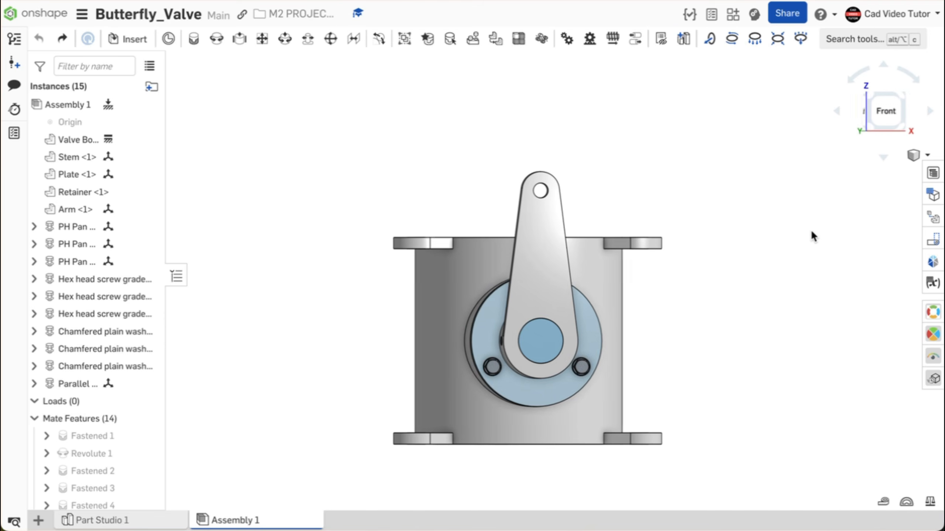
key("shift+7")
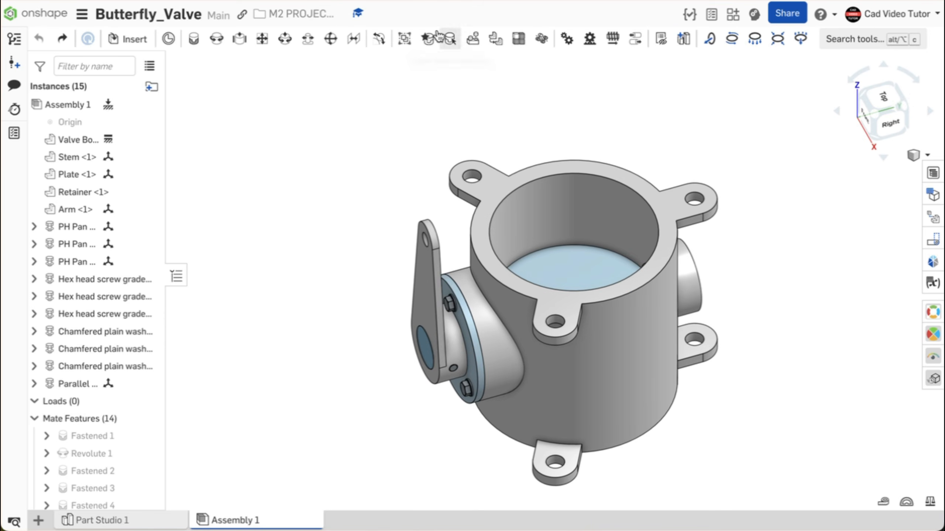